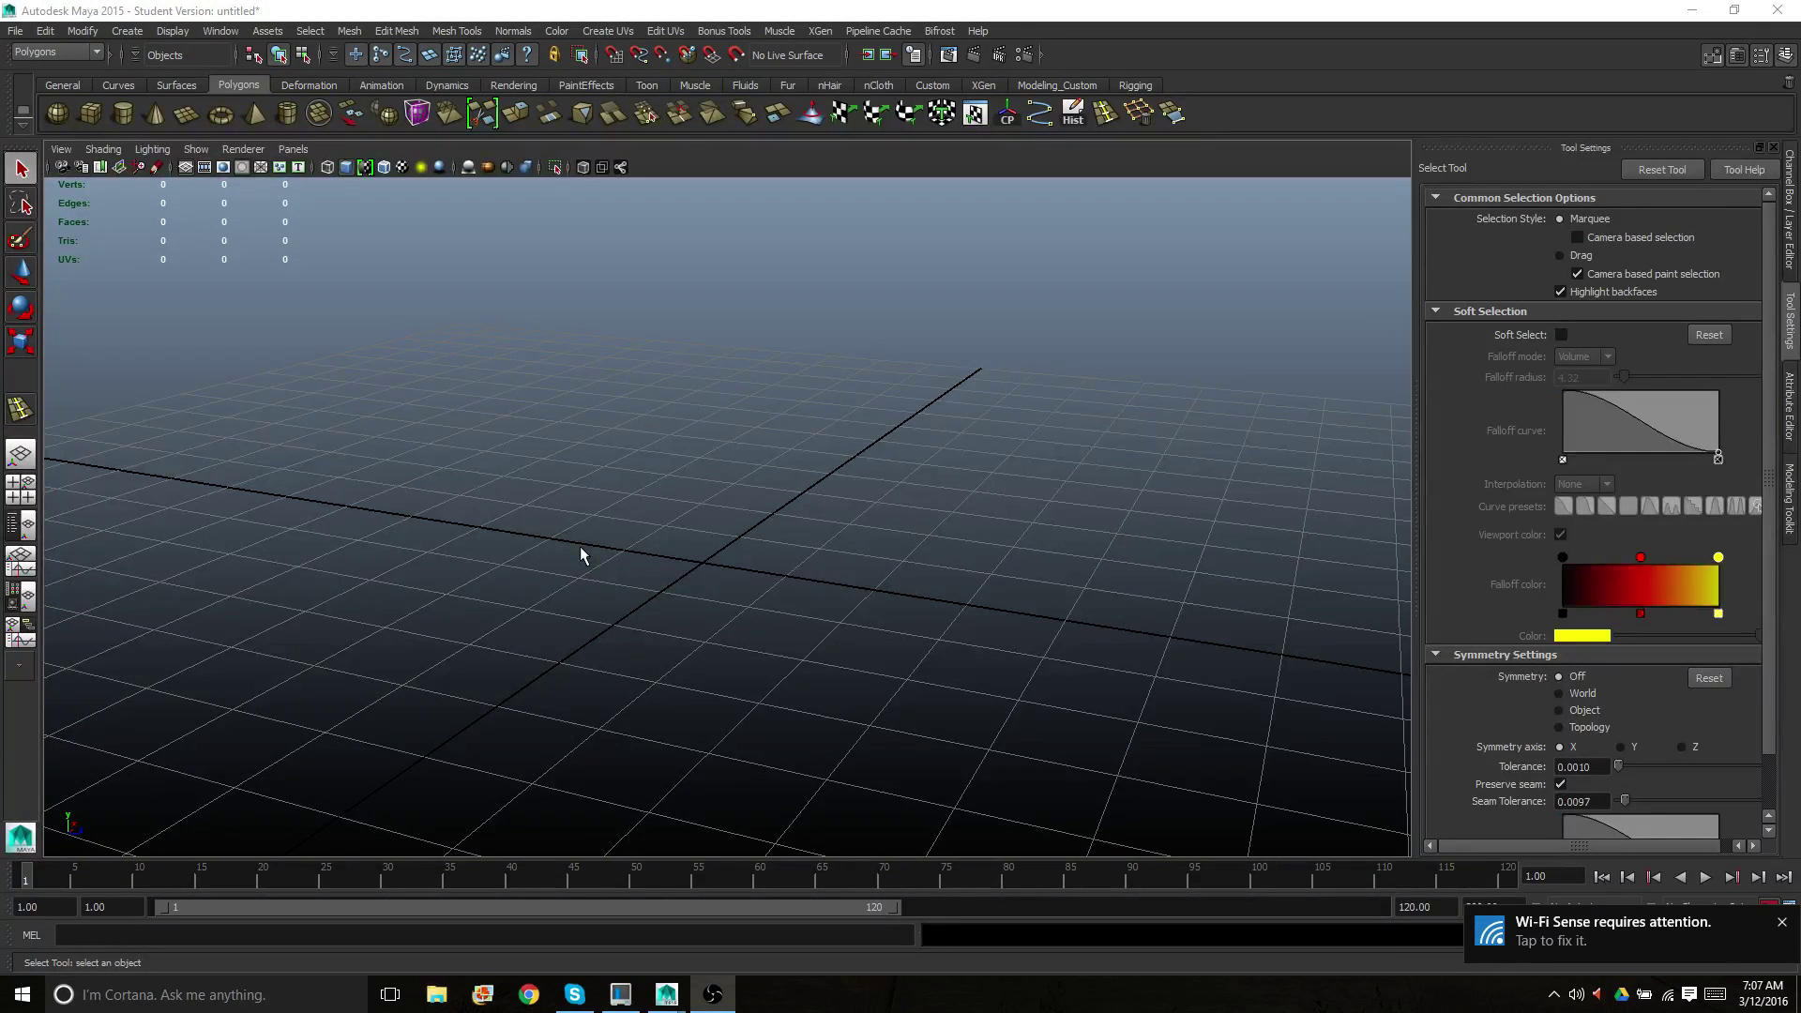
Dismiss the Wi-Fi notification and create a polygon cube at the centre of the grid
left_click(1781, 924)
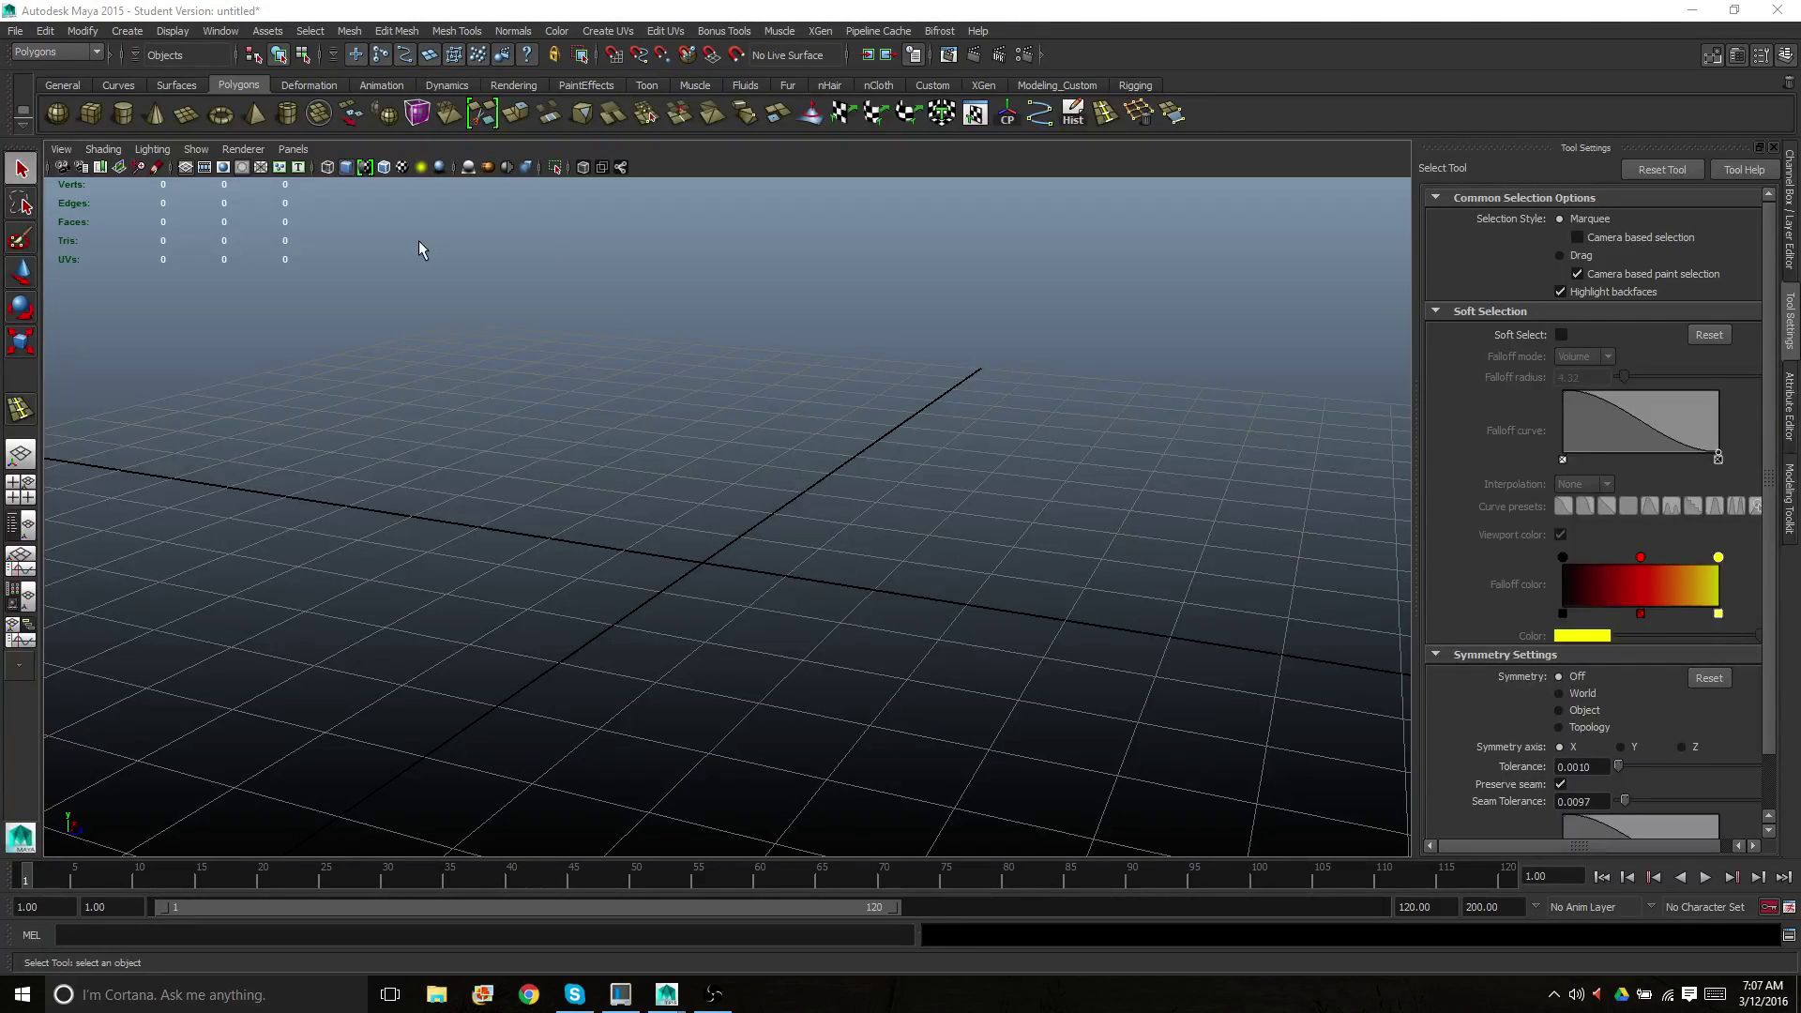
left_click(128, 31)
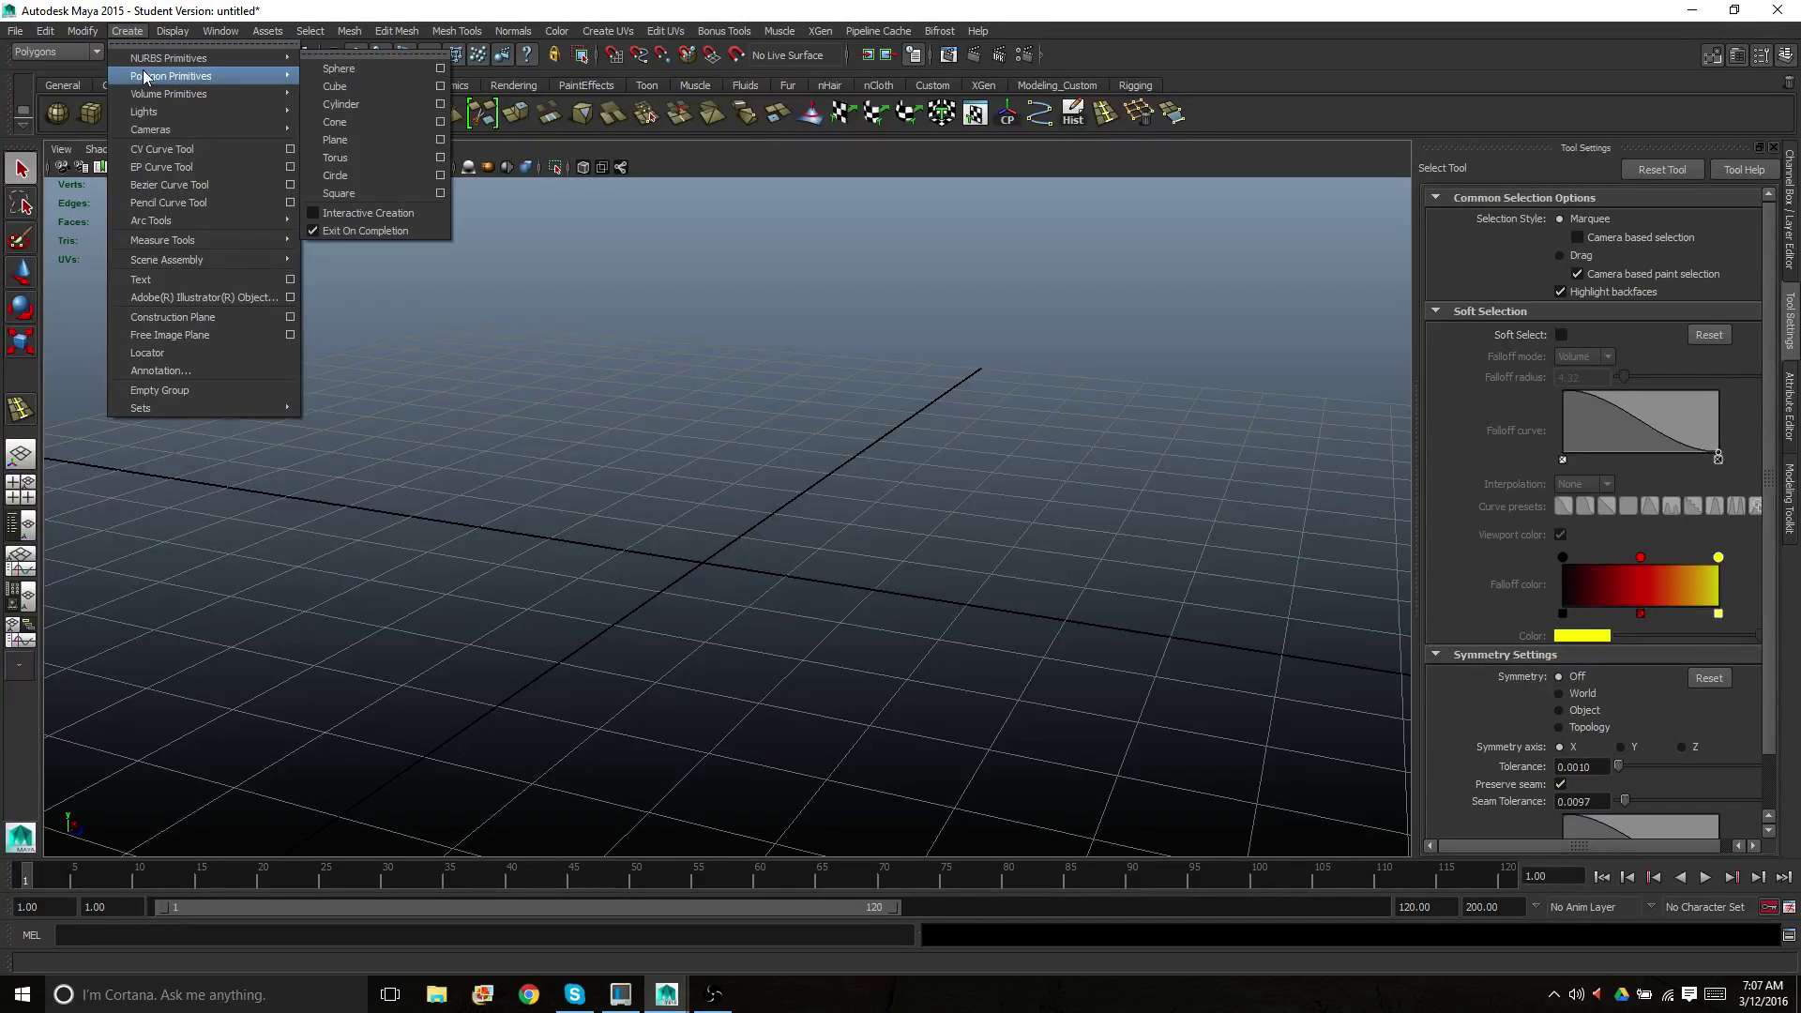
mouse_move(281, 76)
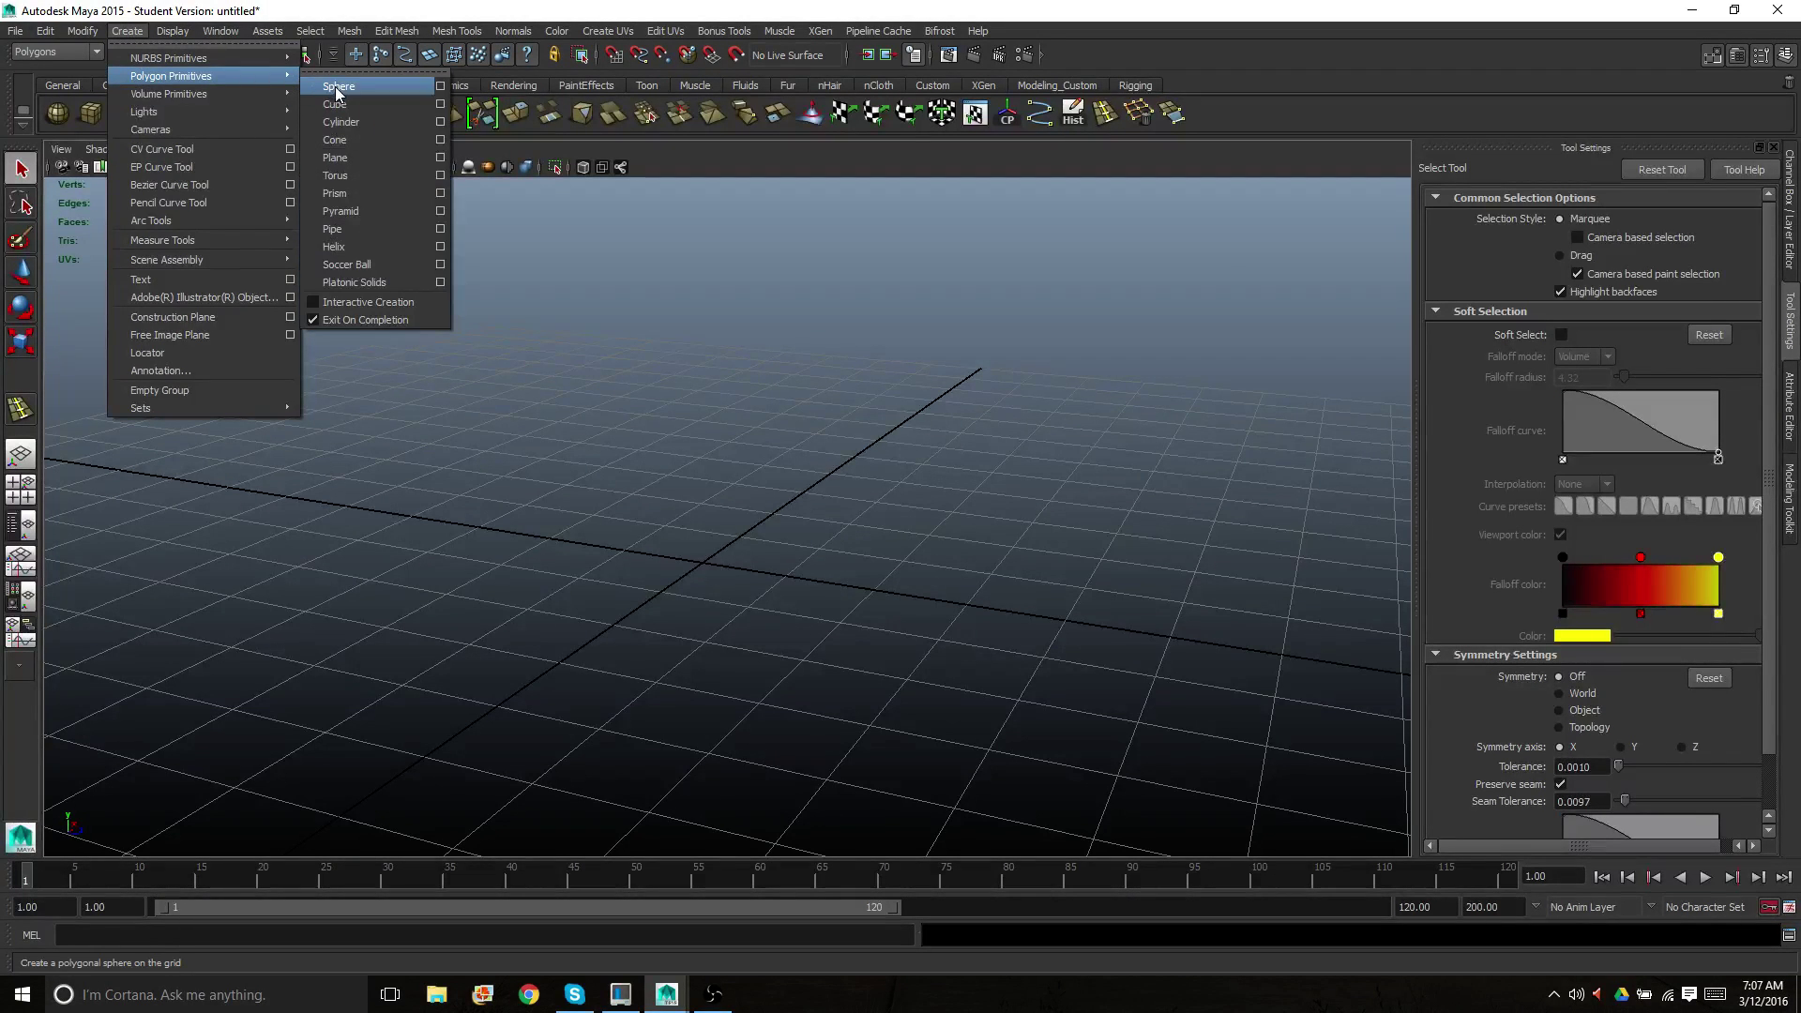
left_click(336, 104)
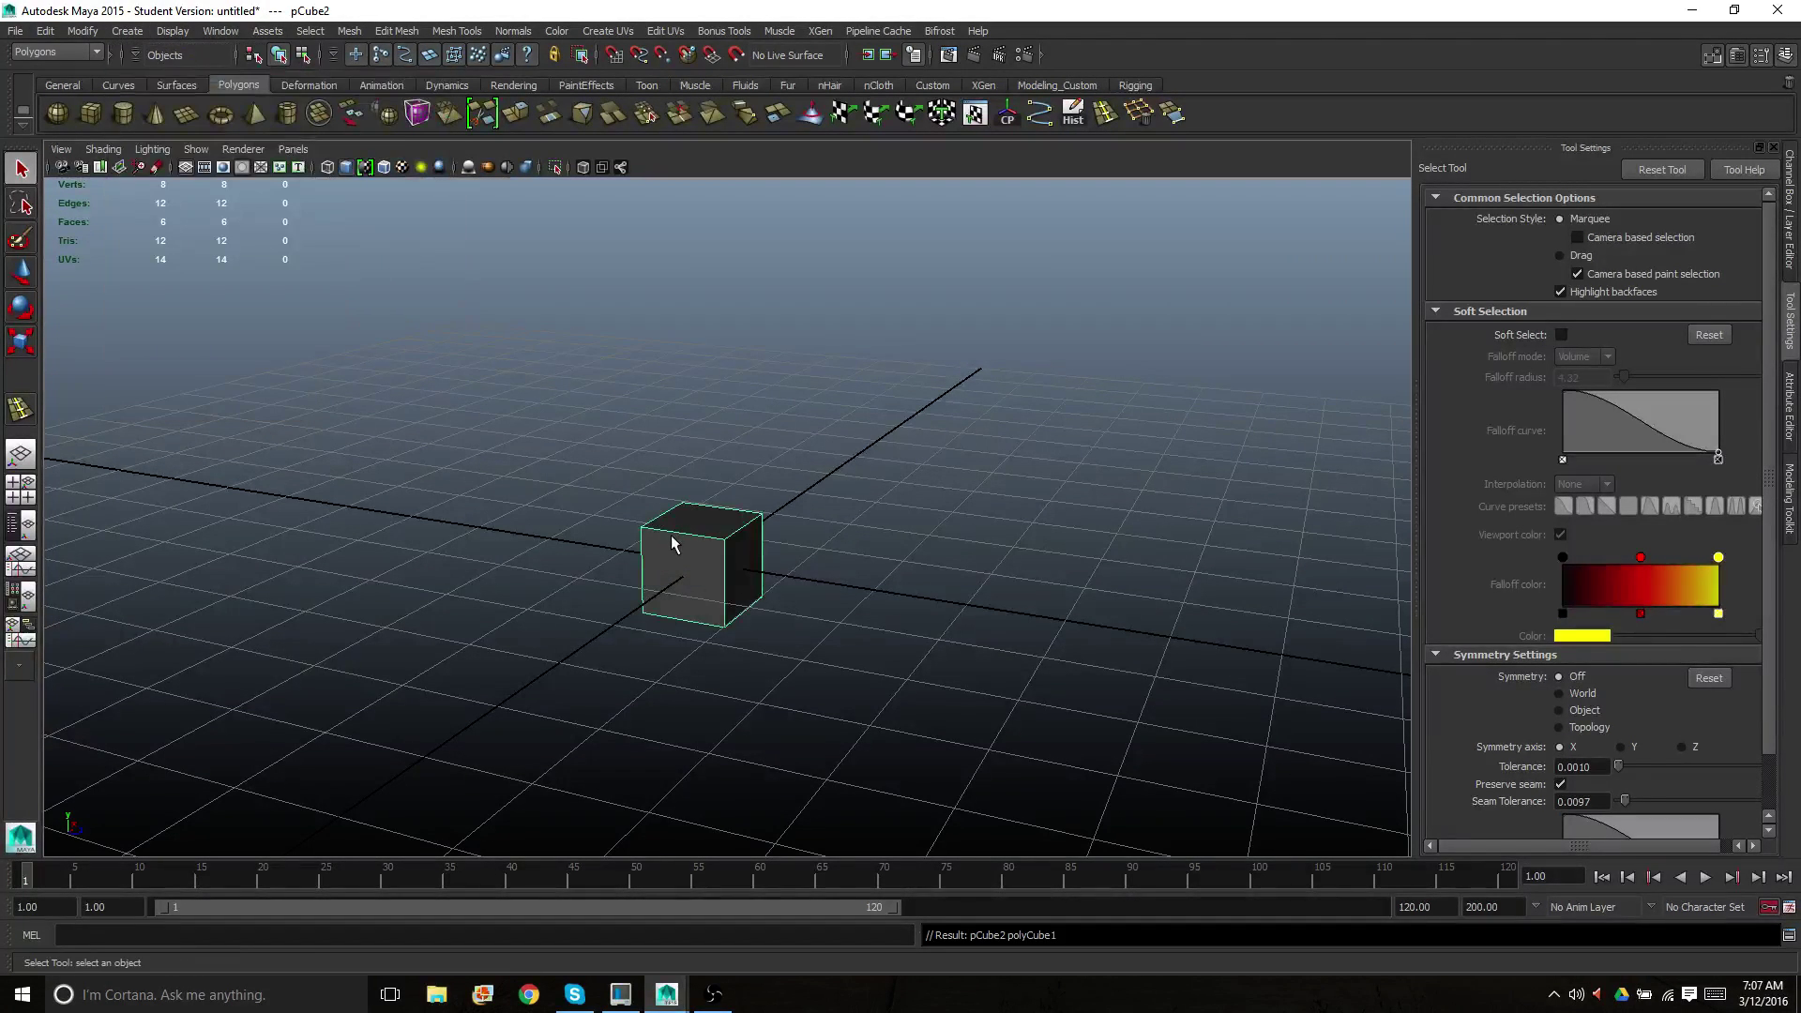
Scale the cube into a wide, flat slab, about 3.9 in X and 4.46 in Z
key("r")
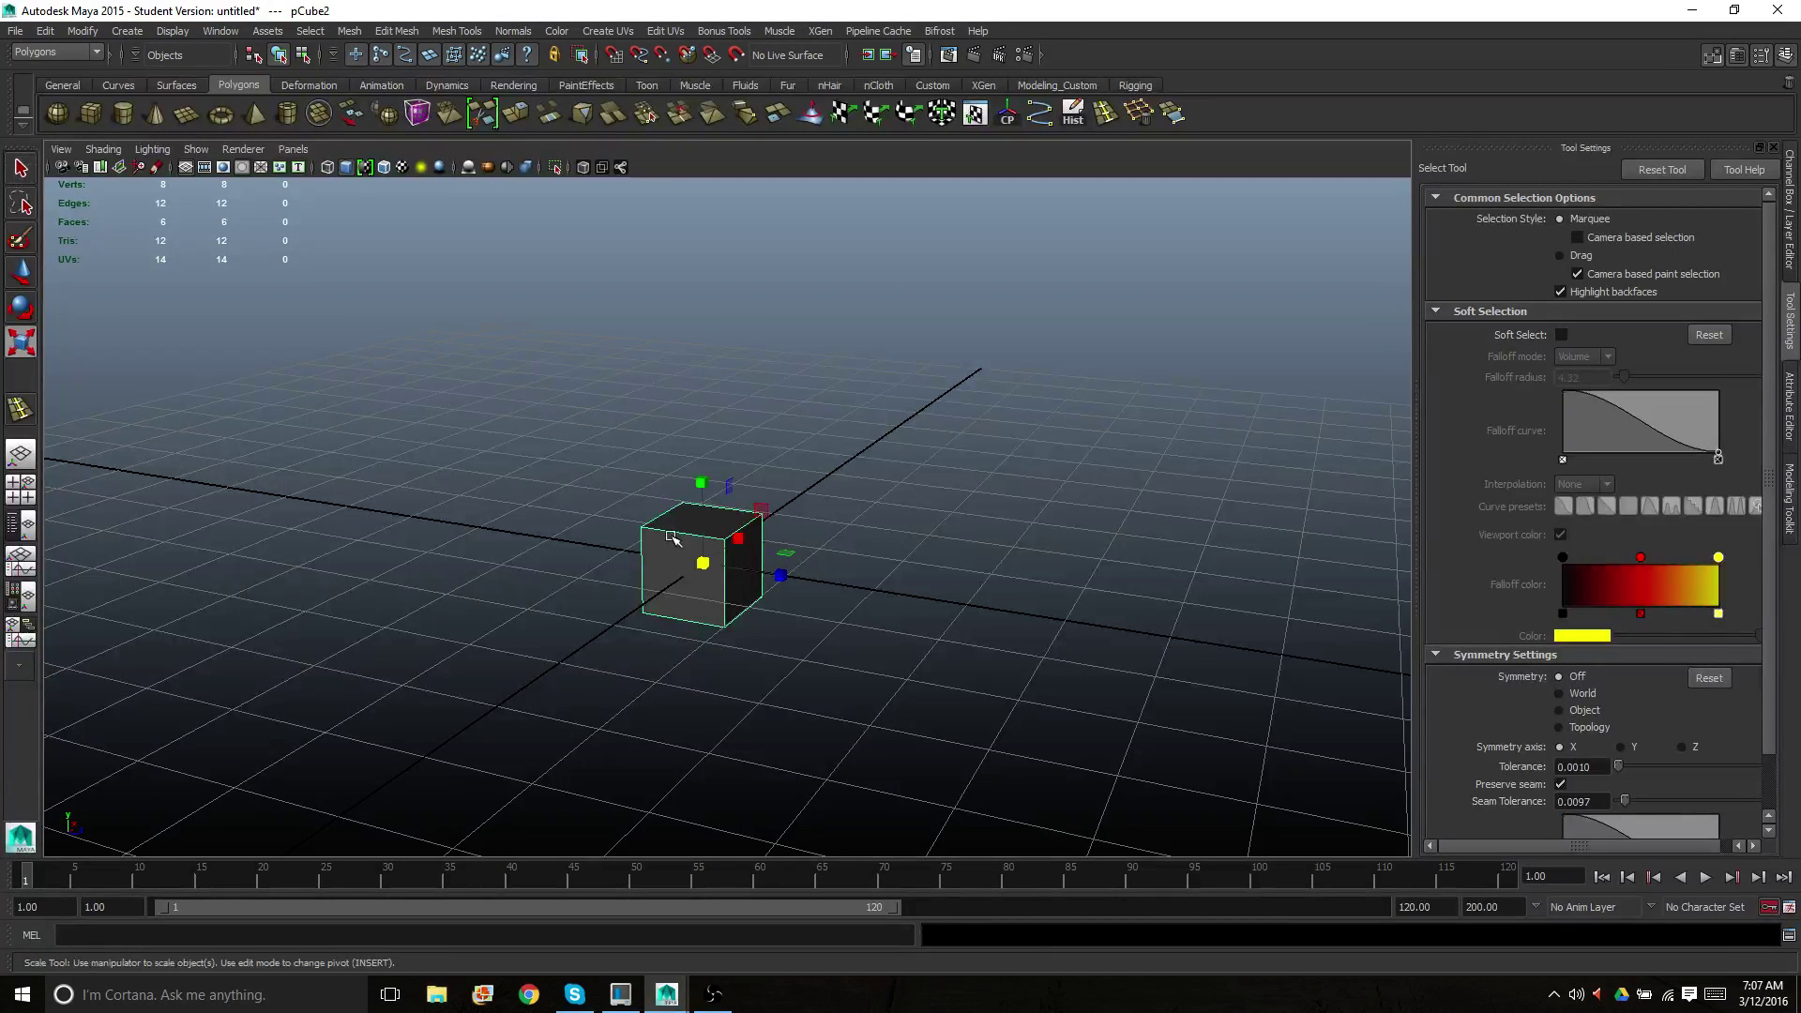
left_click_drag(783, 574, 998, 619)
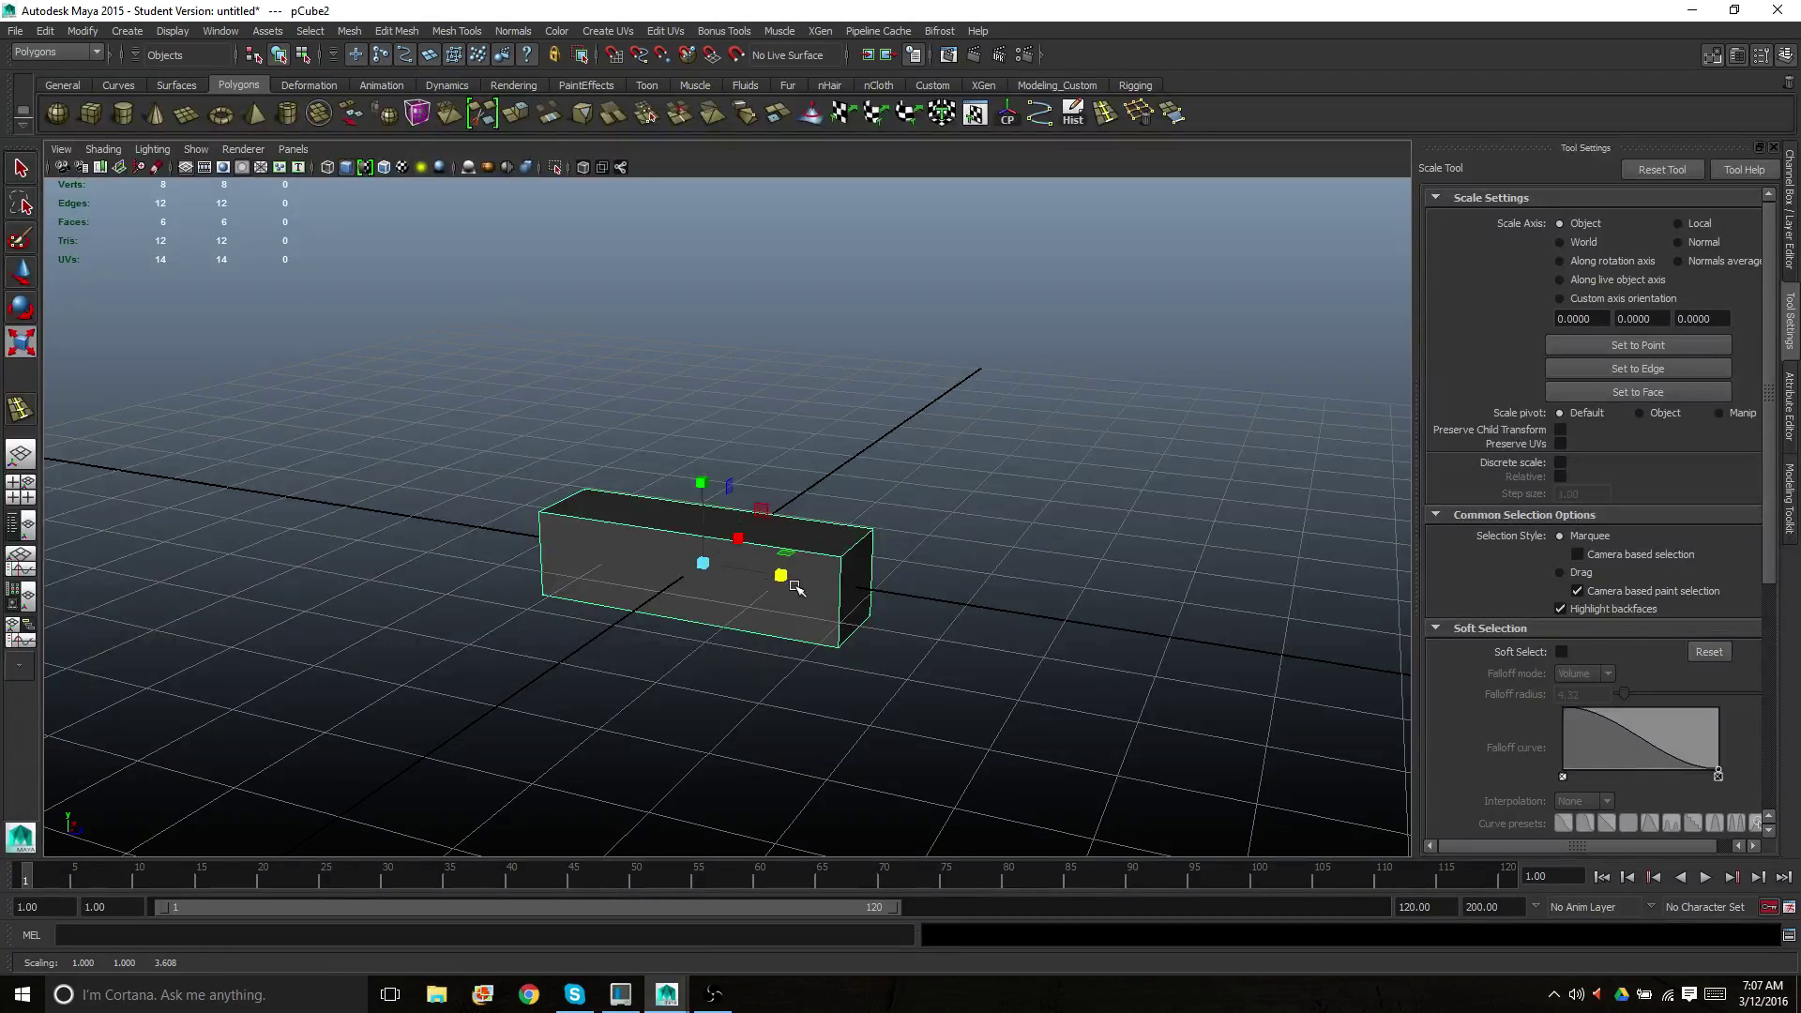
left_click_drag(784, 578, 816, 586)
left_click_drag(741, 541, 880, 663)
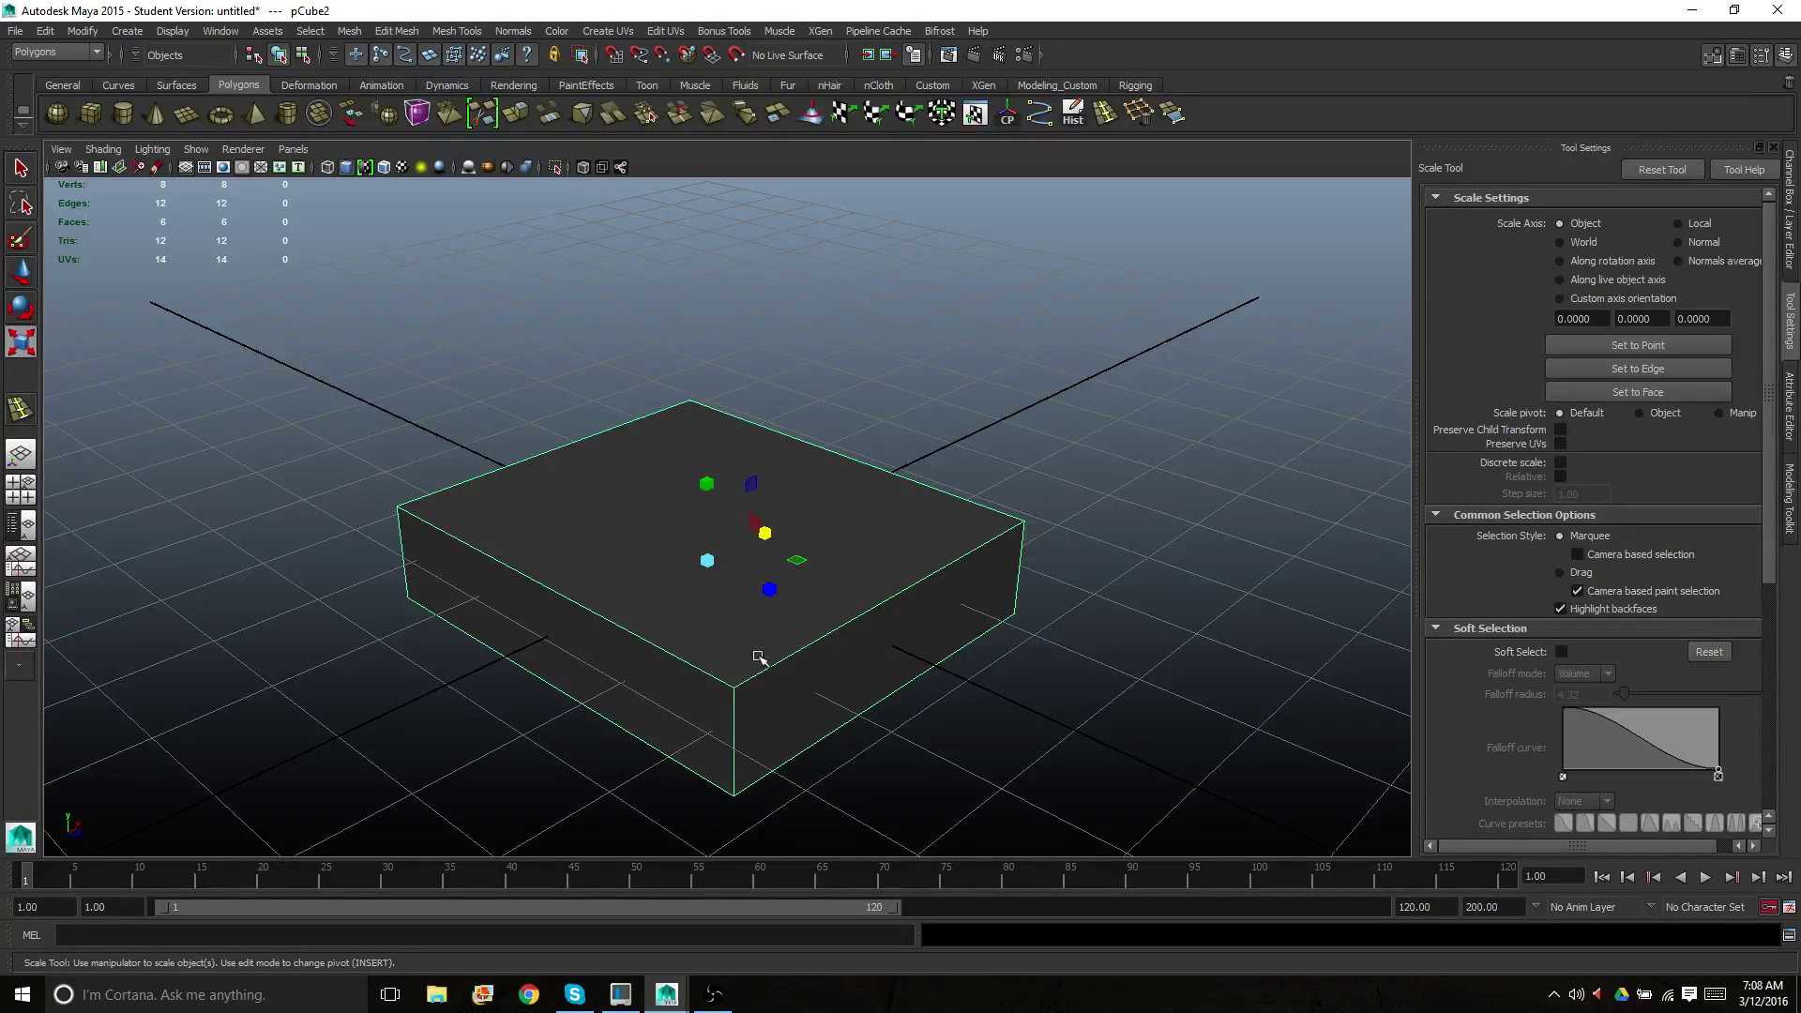
Inspect the slab from several angles and view its polyCube1 size and subdivision attributes
left_click_drag(767, 634, 777, 624, "alt")
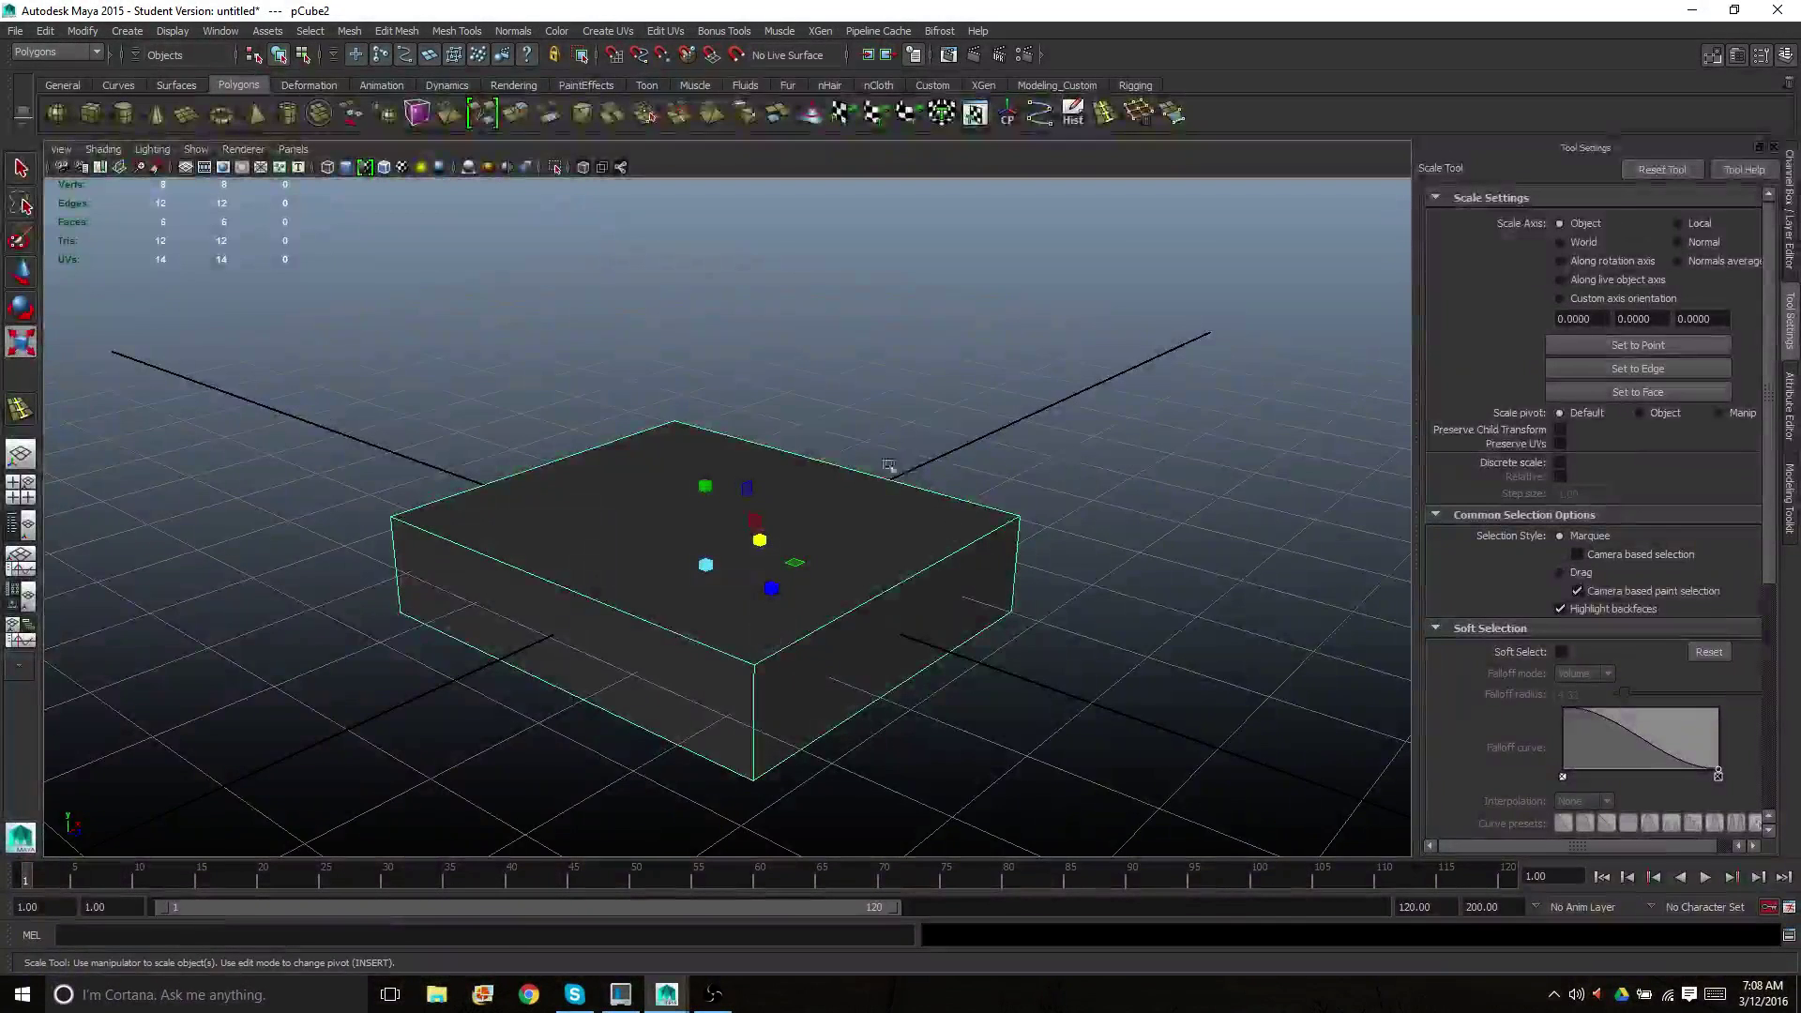
scroll(887, 467, "up", 3)
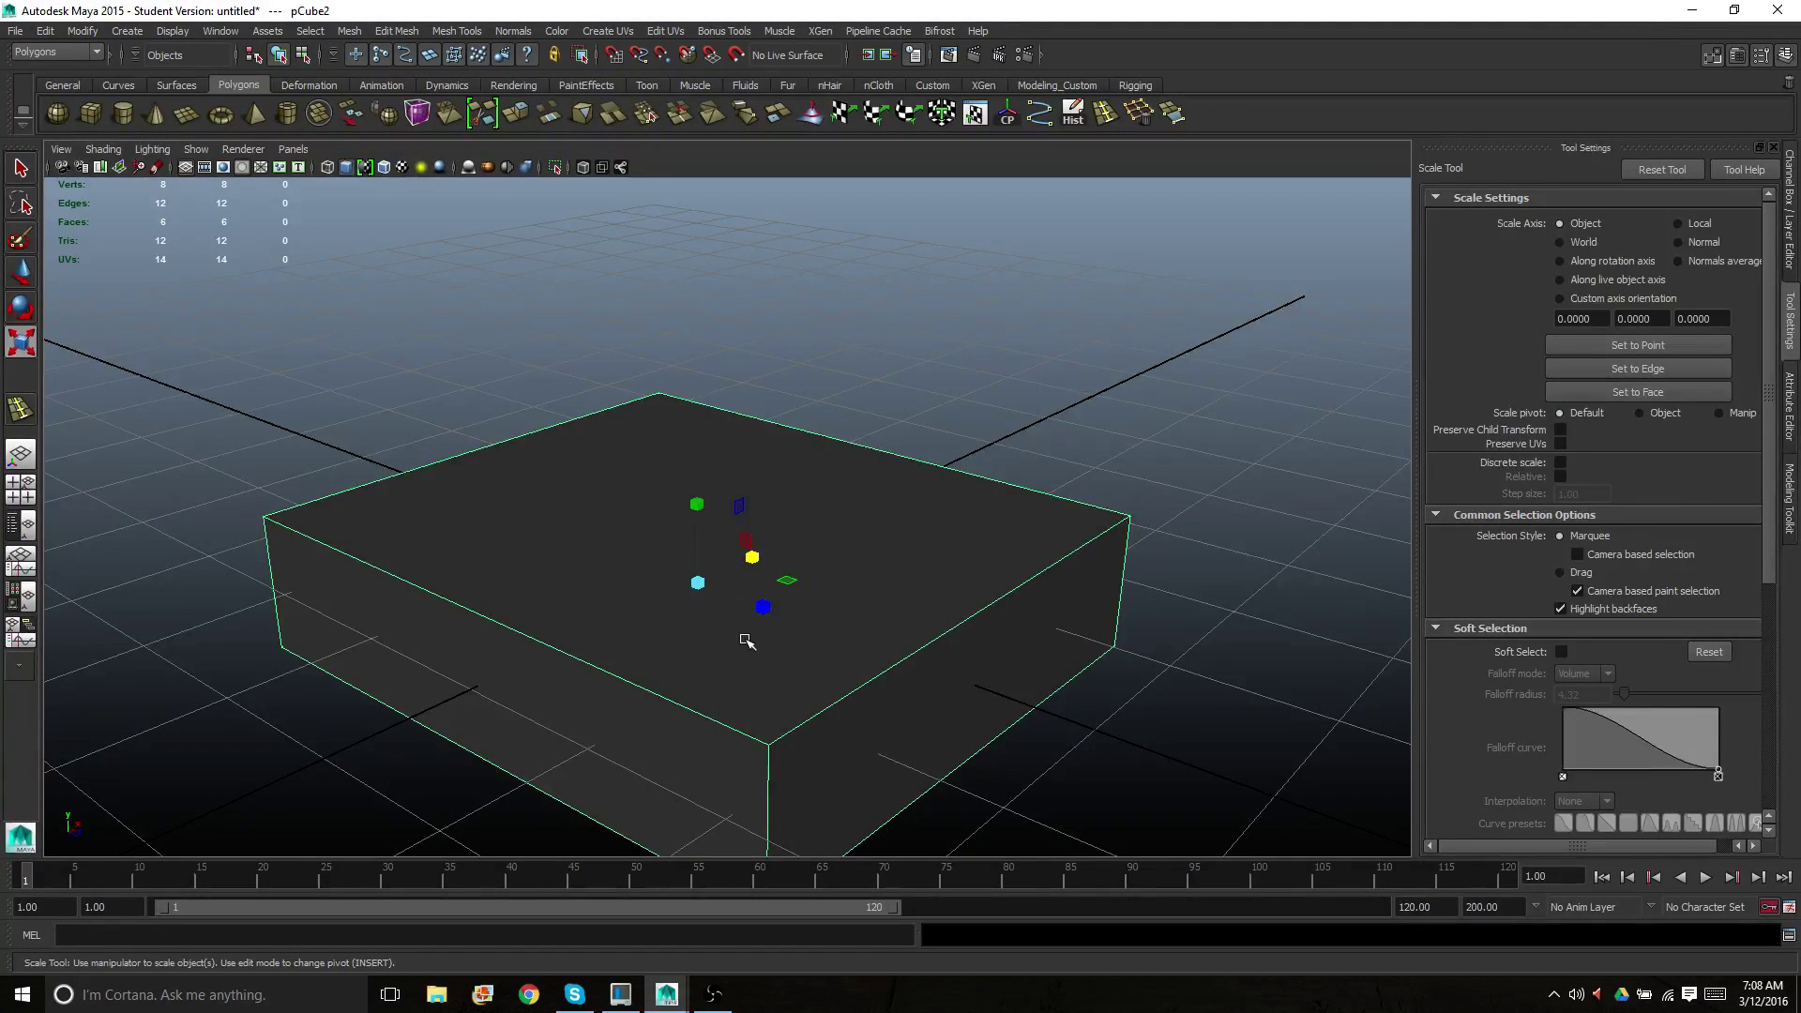
scroll(746, 641, "down", 3)
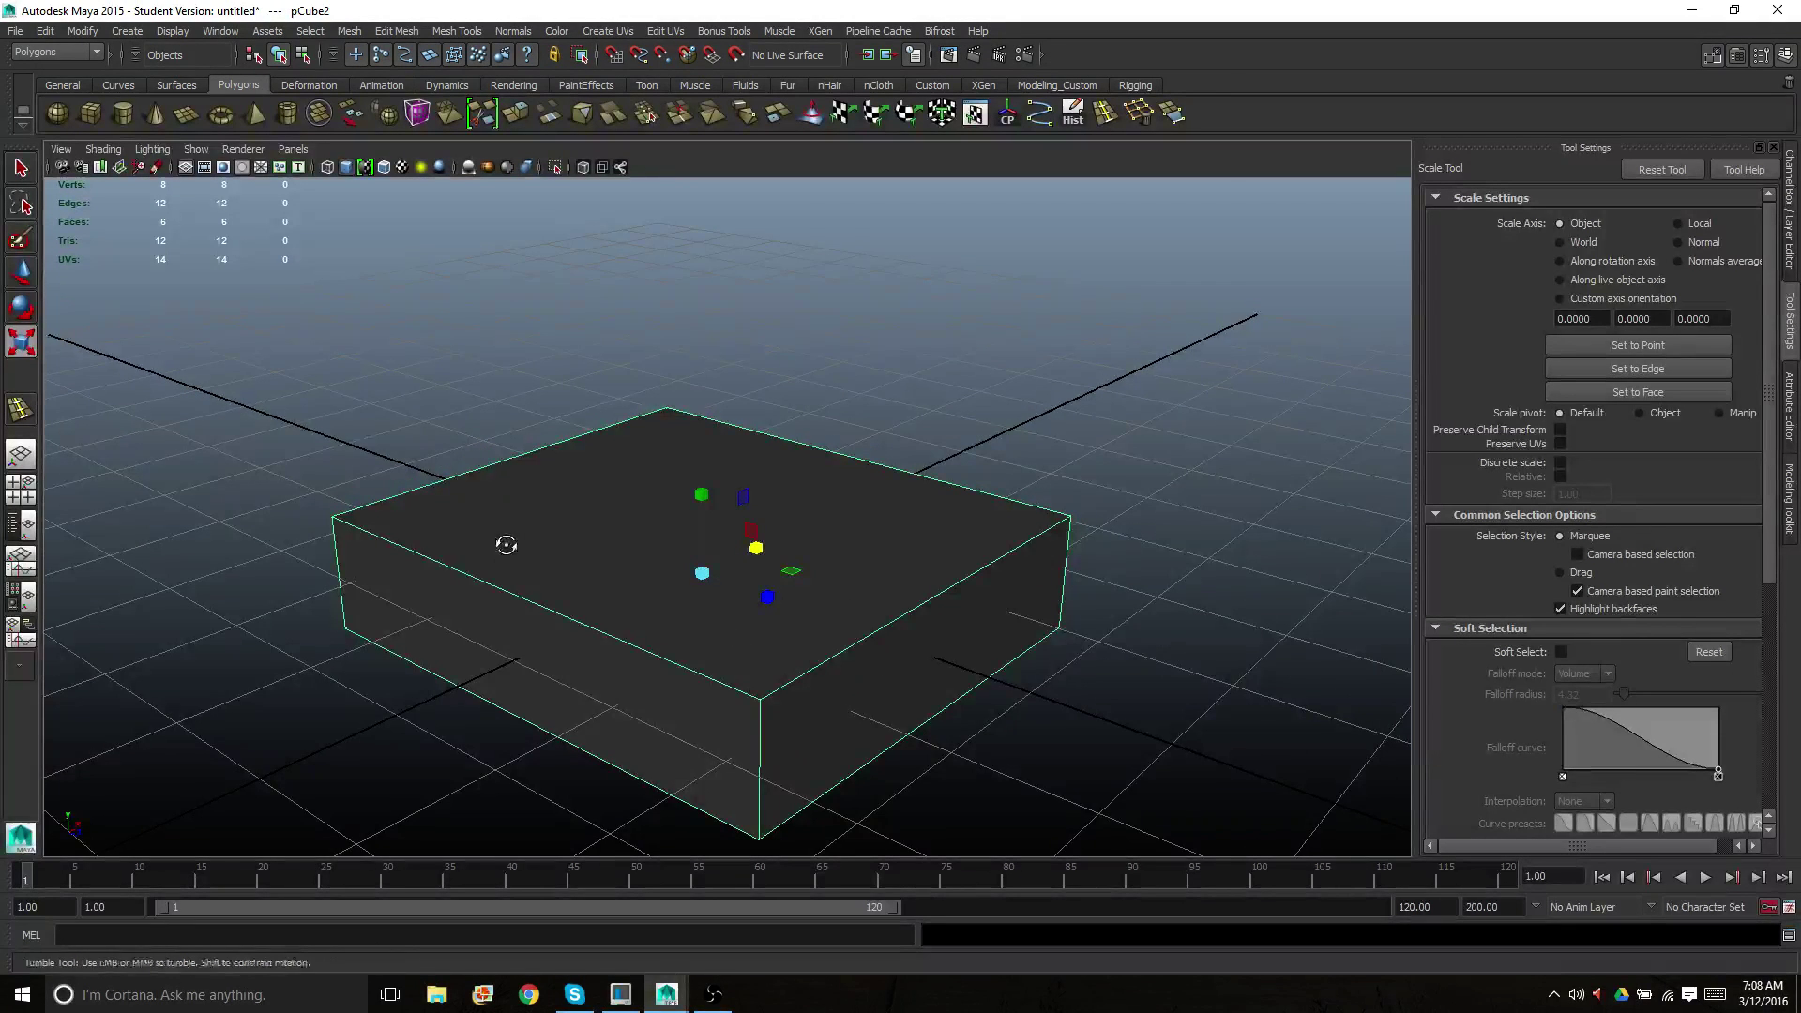
left_click_drag(507, 543, 367, 525, "alt")
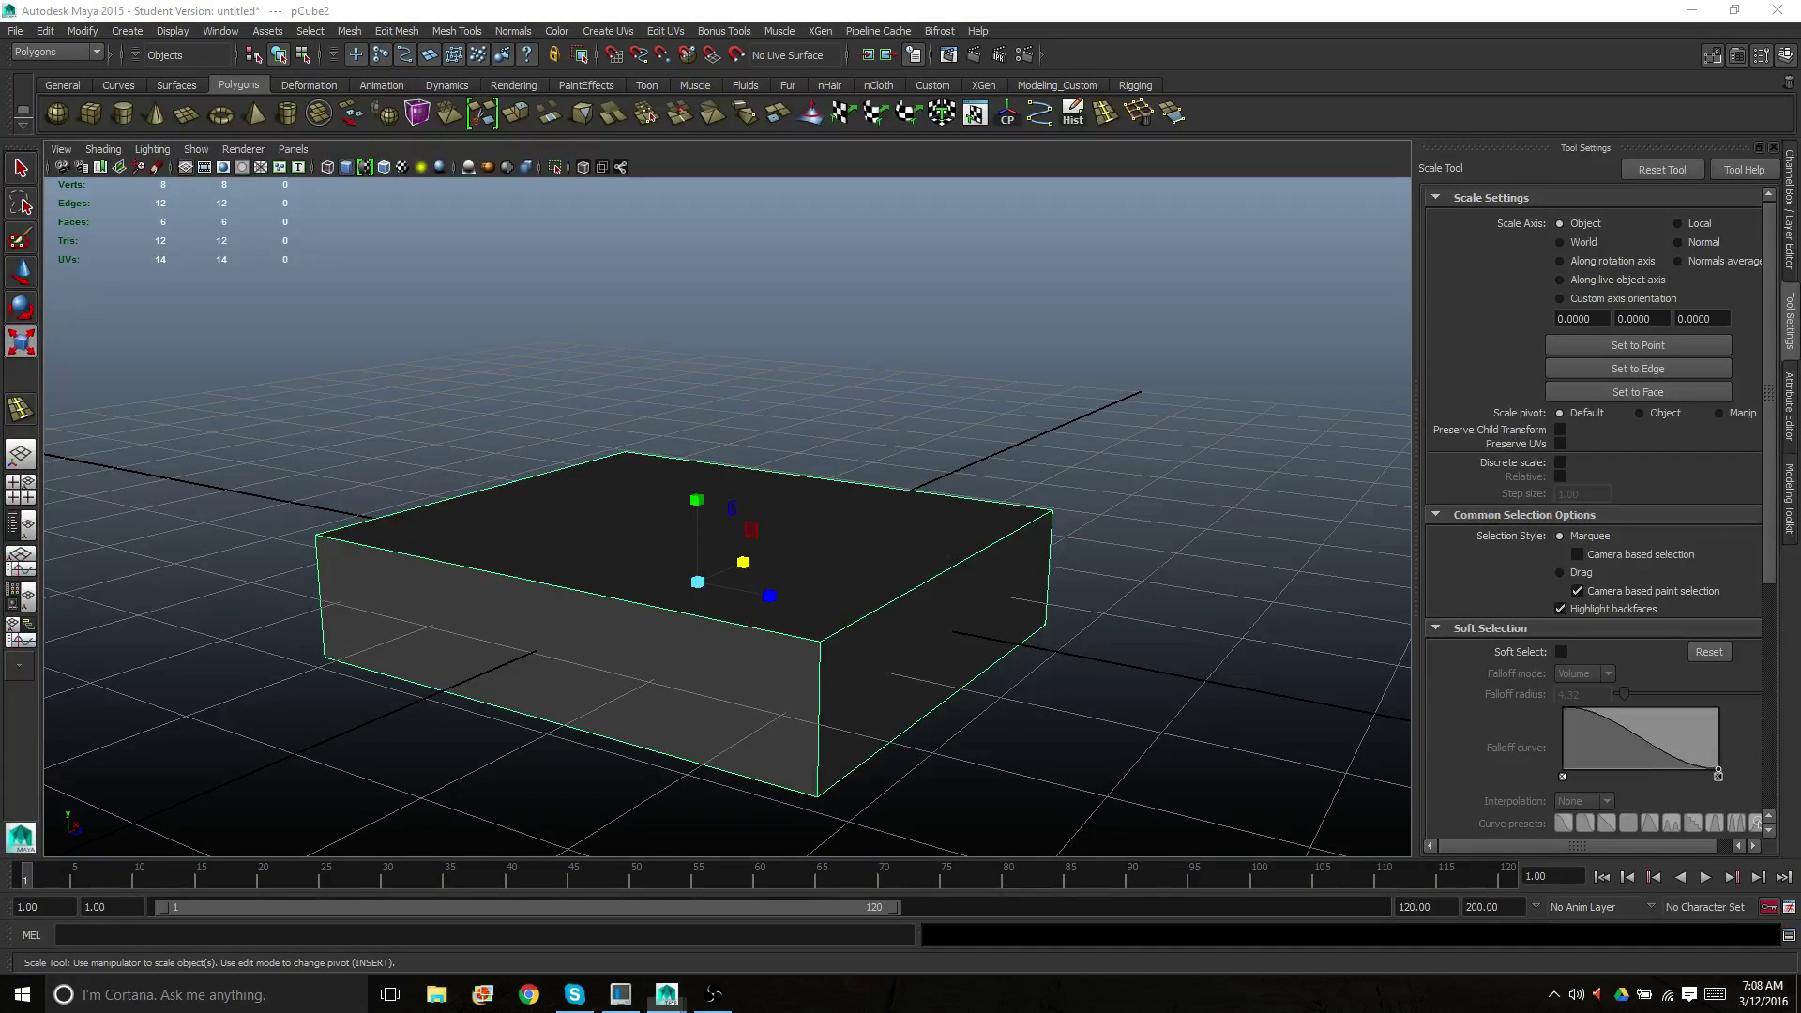
left_click(1787, 239)
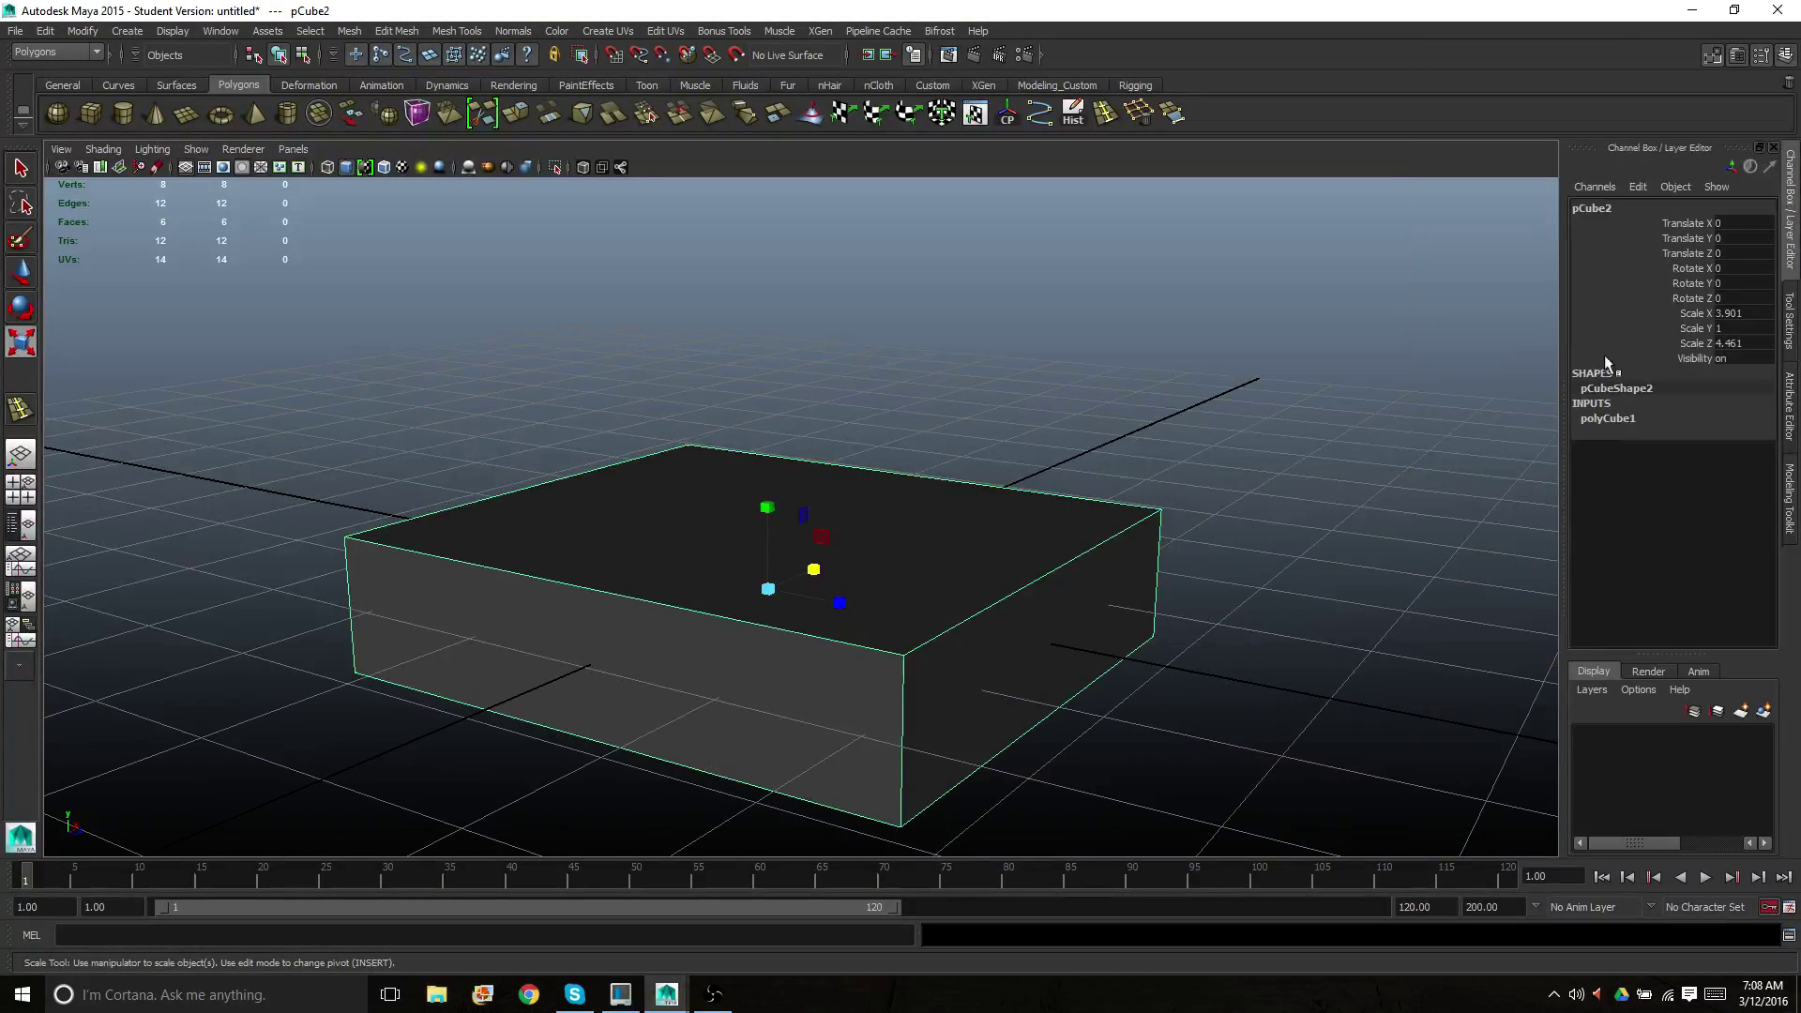
left_click(1599, 418)
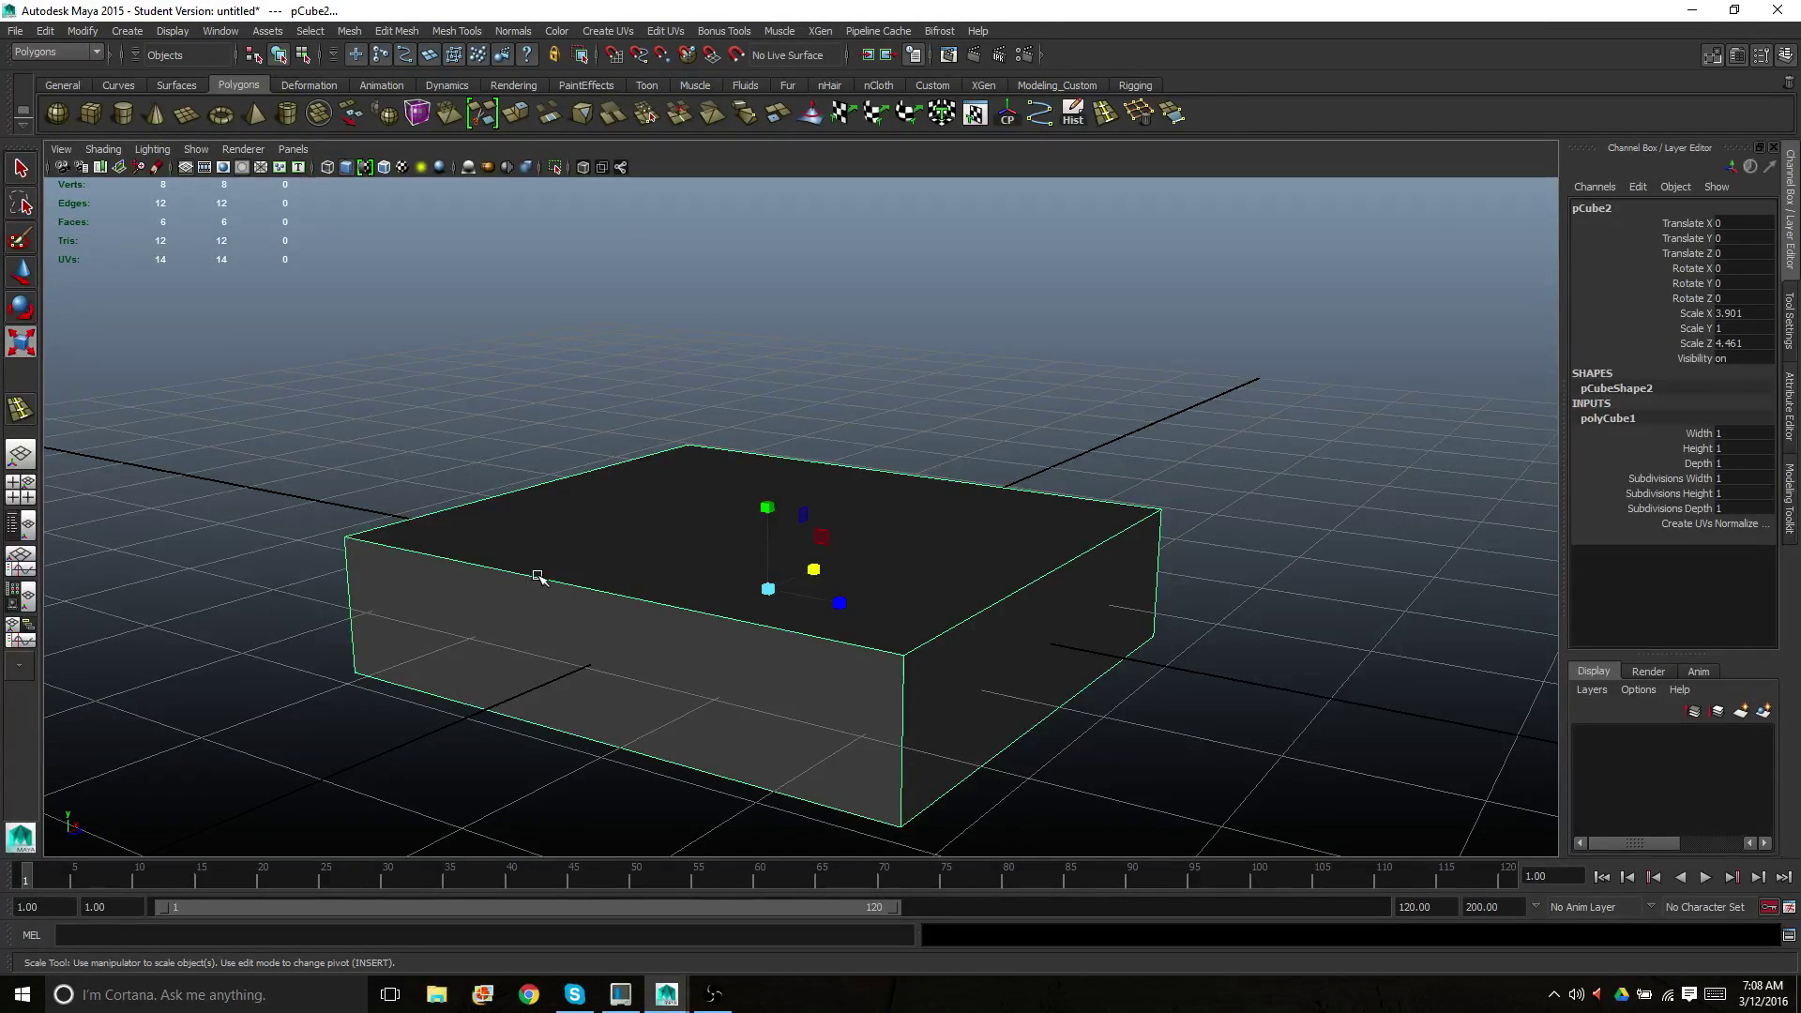
left_click(553, 537)
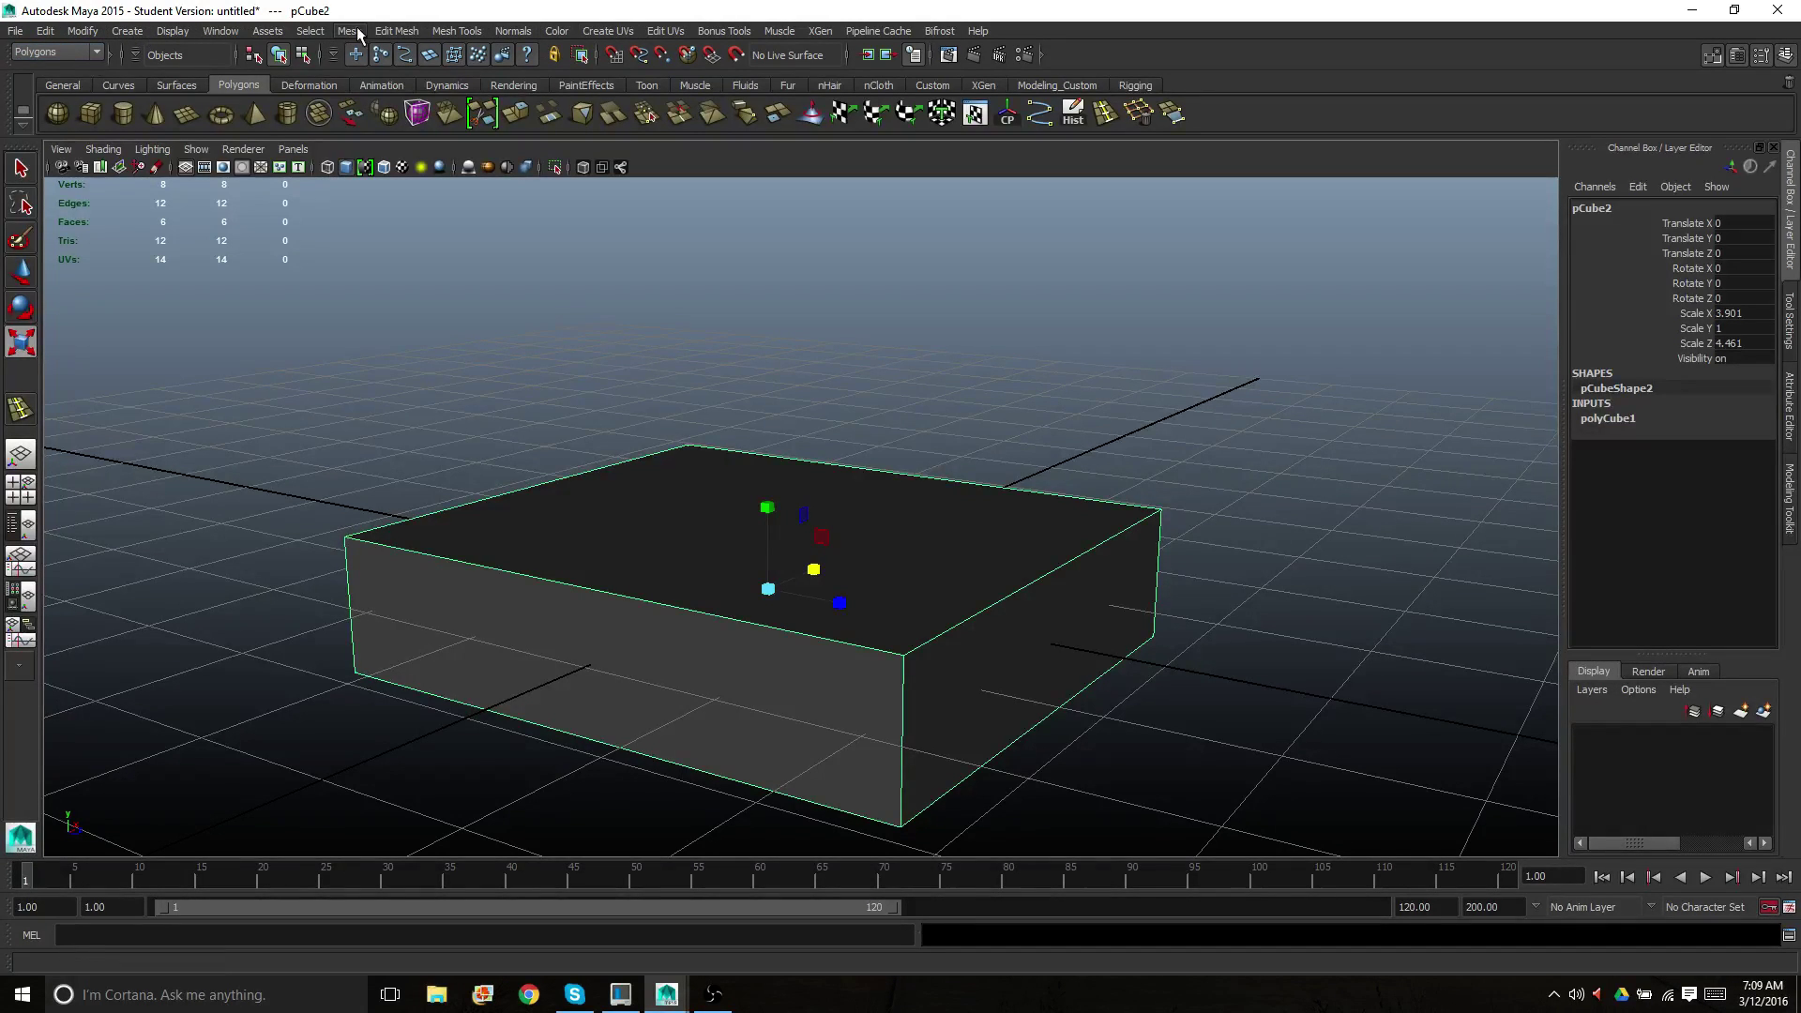
Insert one horizontal edge loop around the slab's sides at about mid-height, using the Insert Edge Loop Tool with its settings shown
left_click(462, 28)
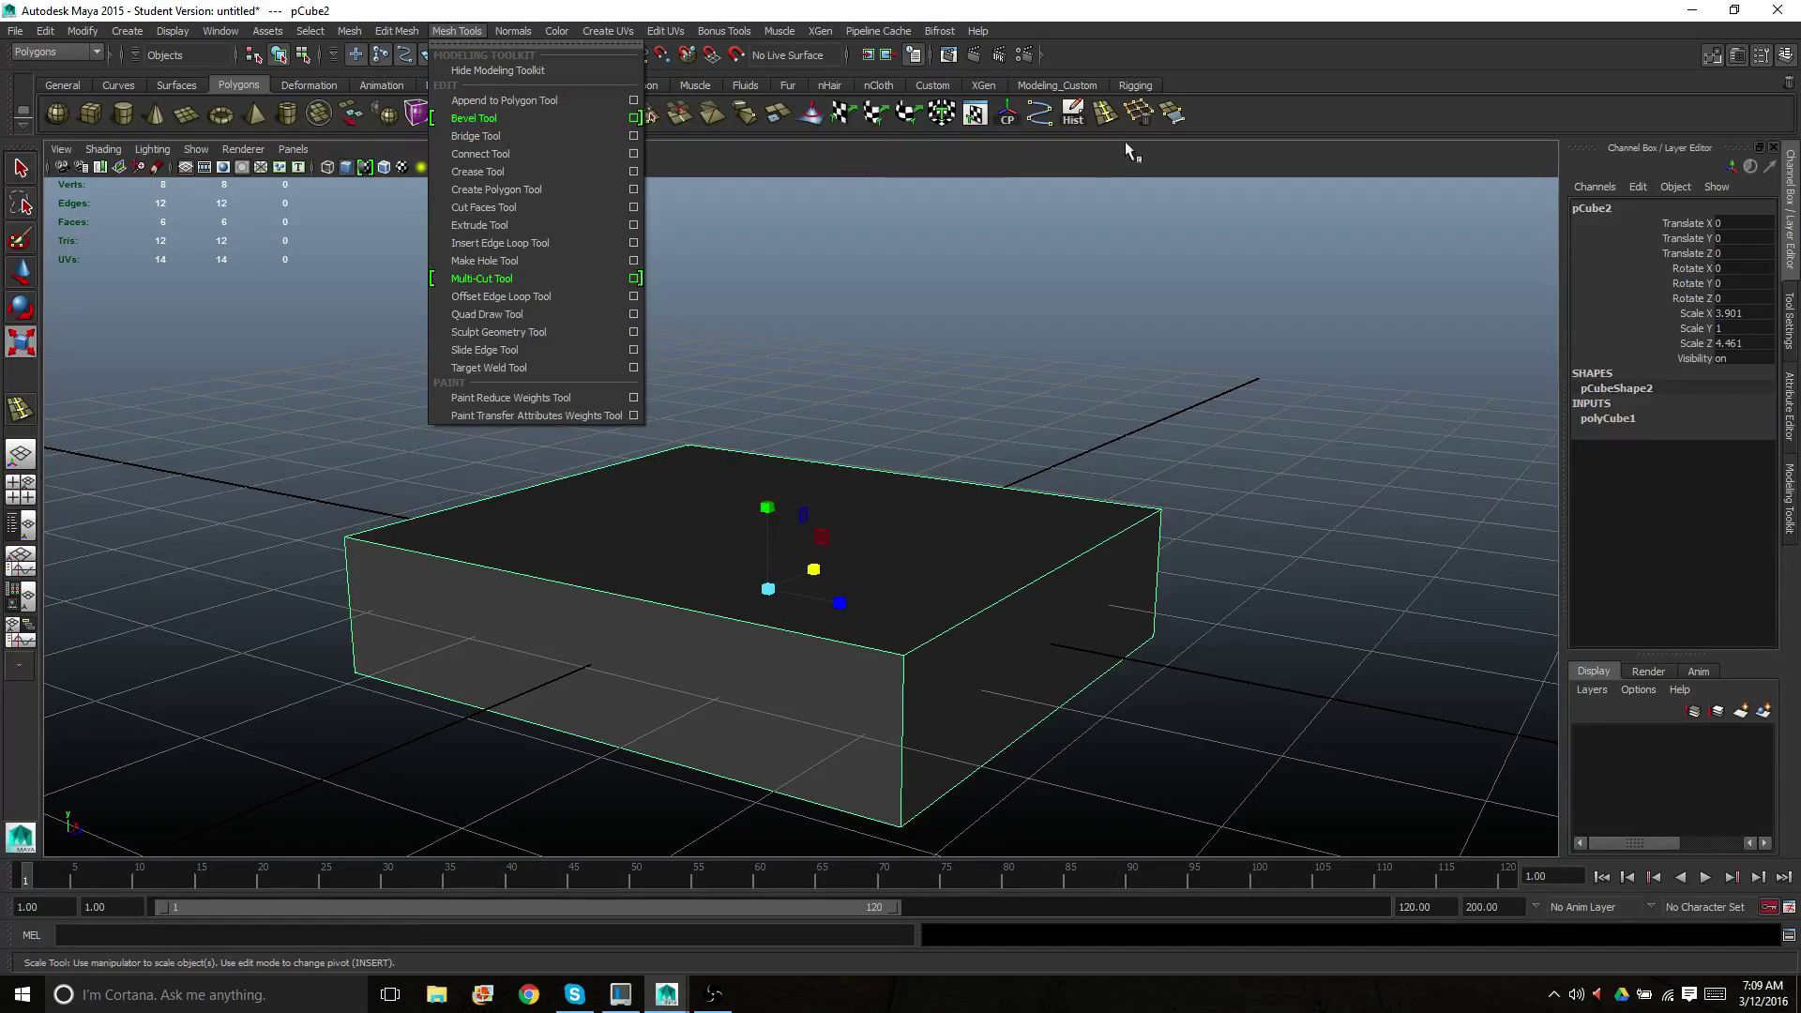
left_click(1112, 110)
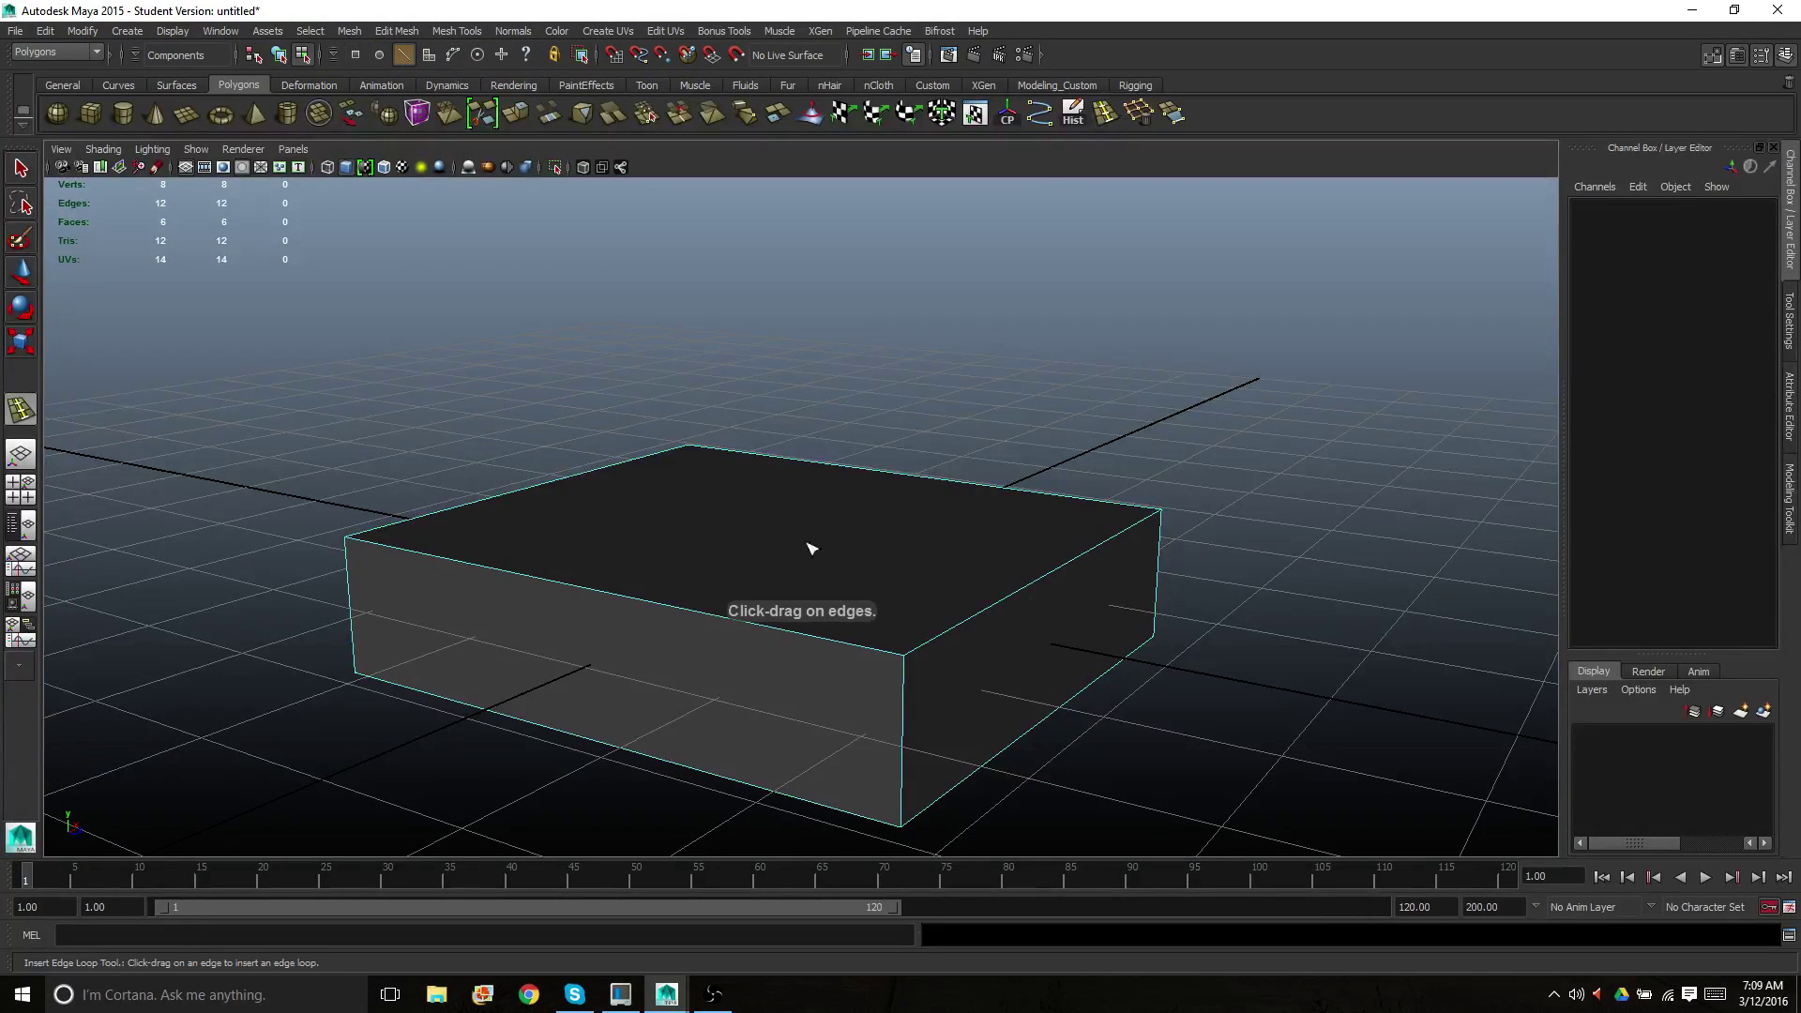
double_click(20, 410)
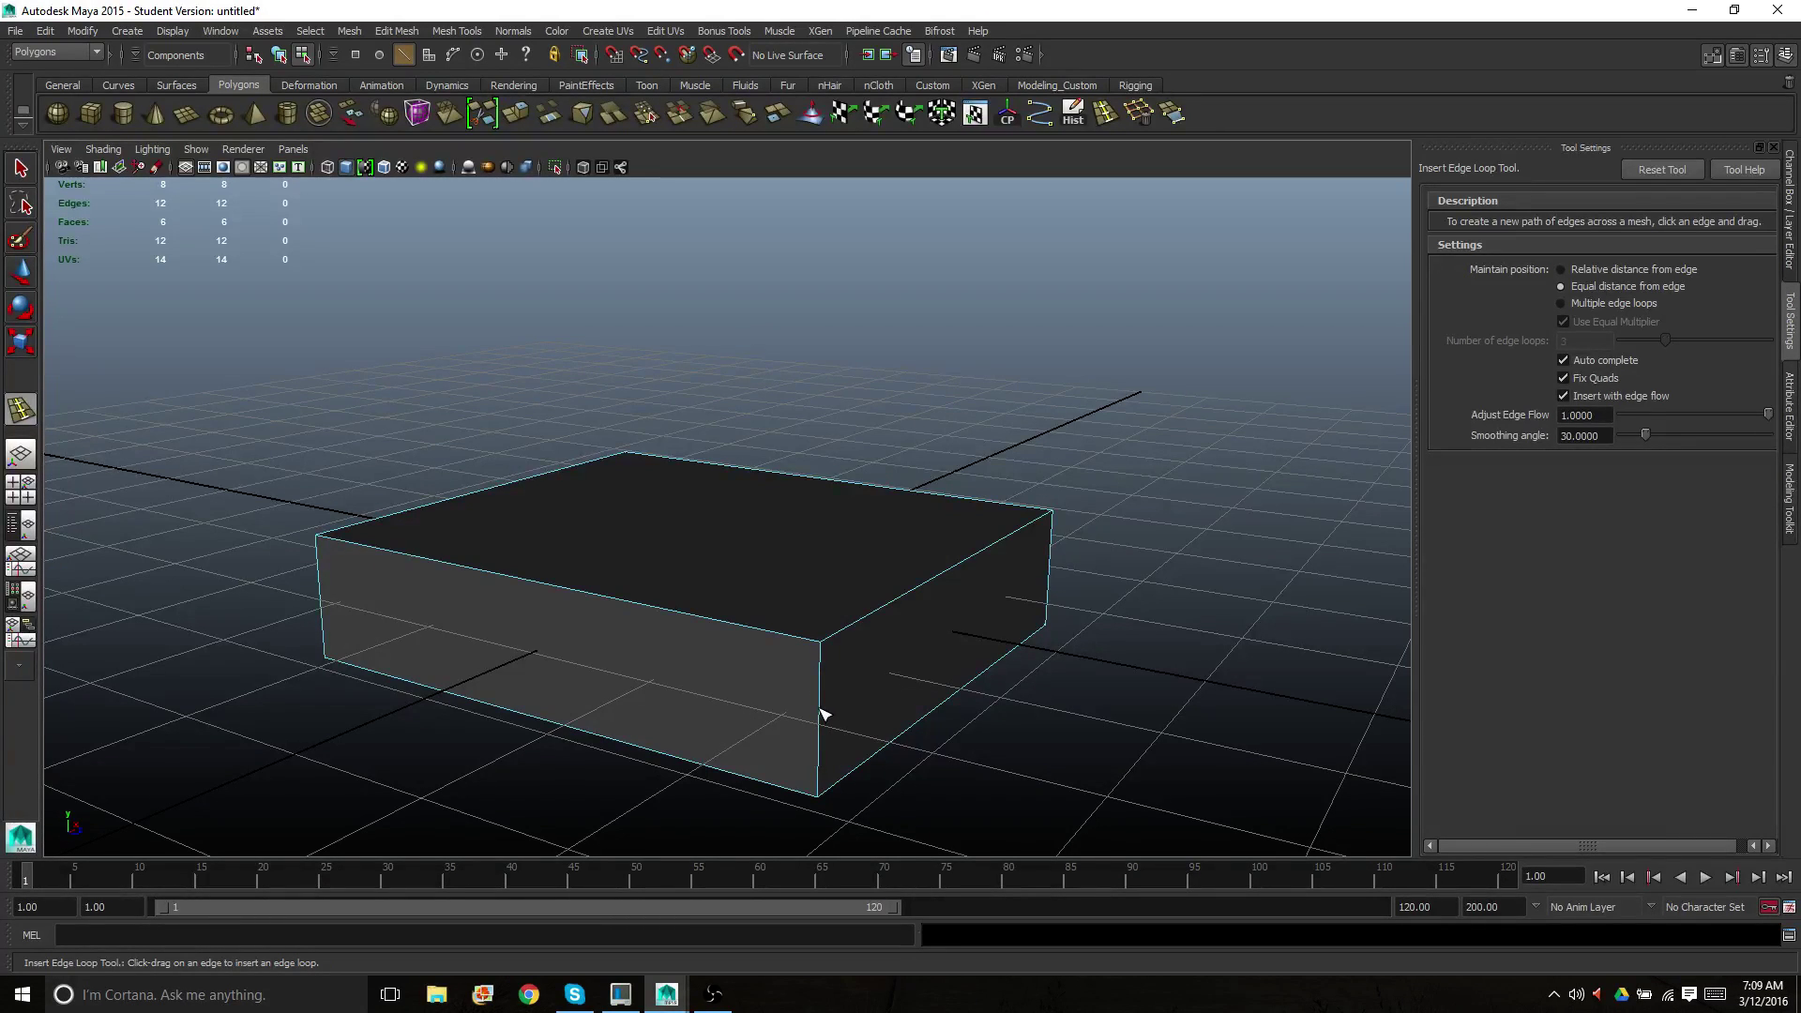
left_click_drag(818, 713, 815, 724)
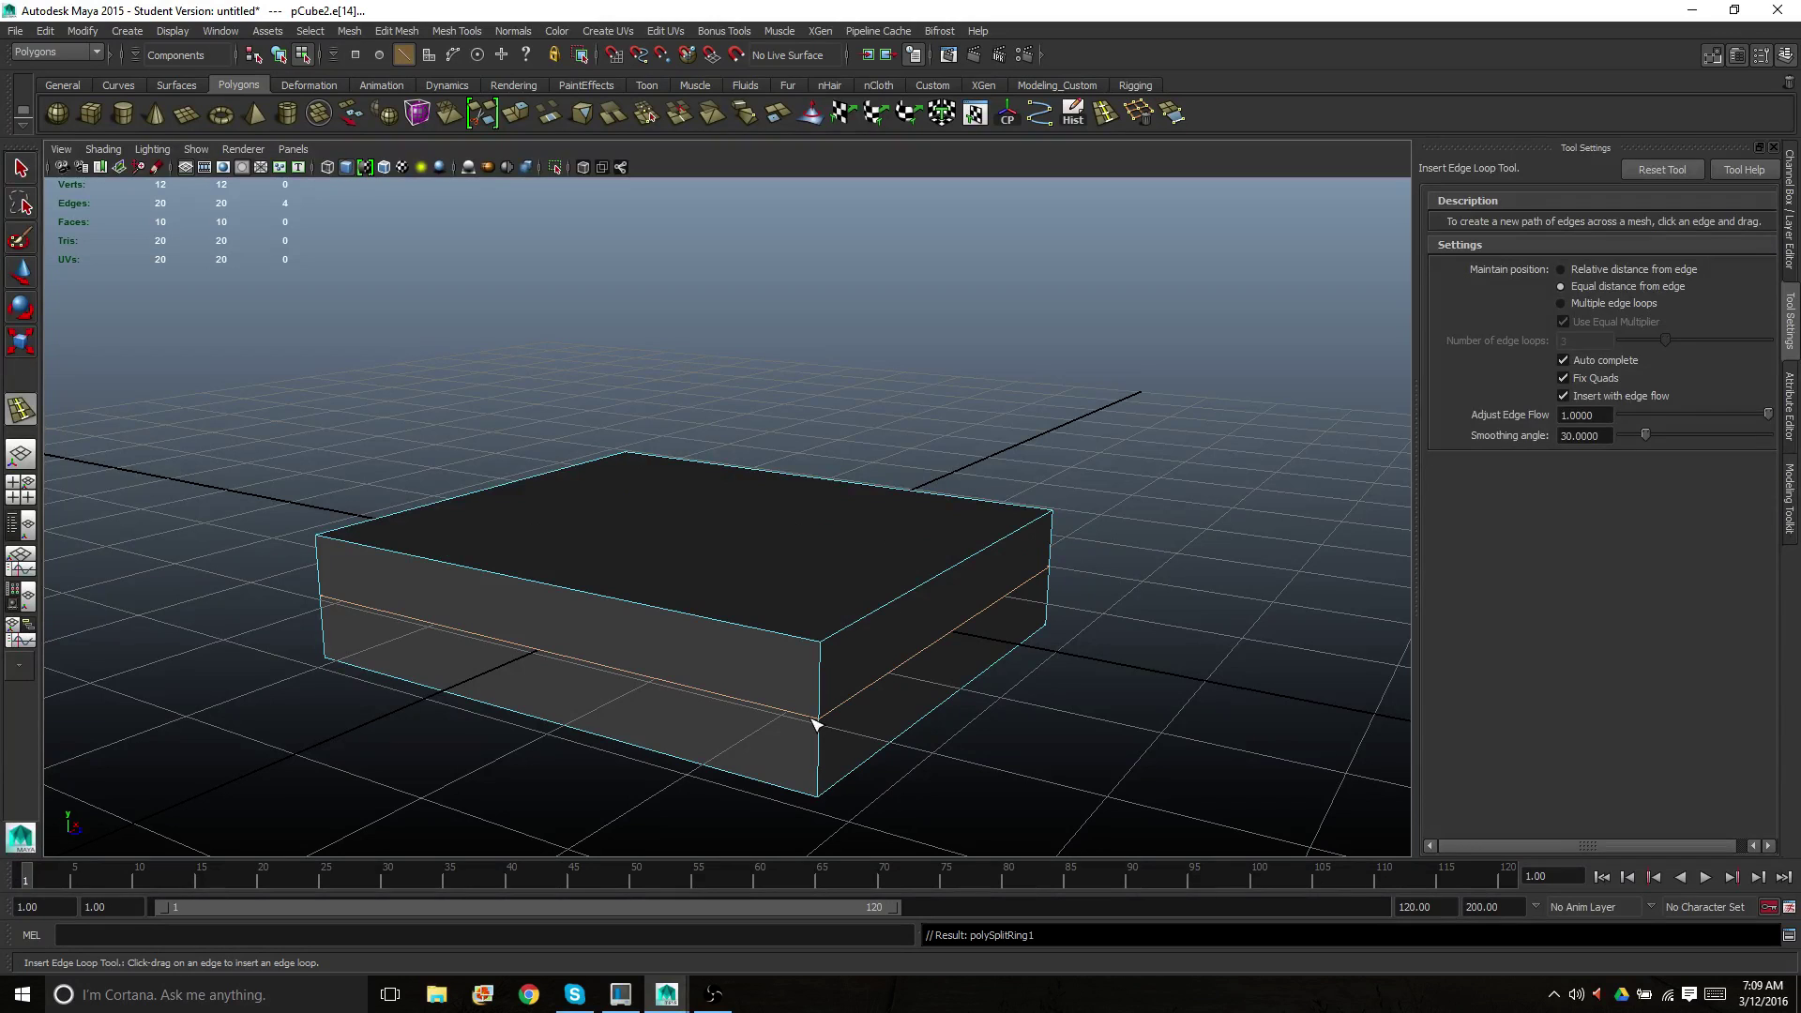
Switch the edge loop insertion to multiple edge loops and add three evenly spaced loops across the slab in each horizontal direction
left_click(1562, 303)
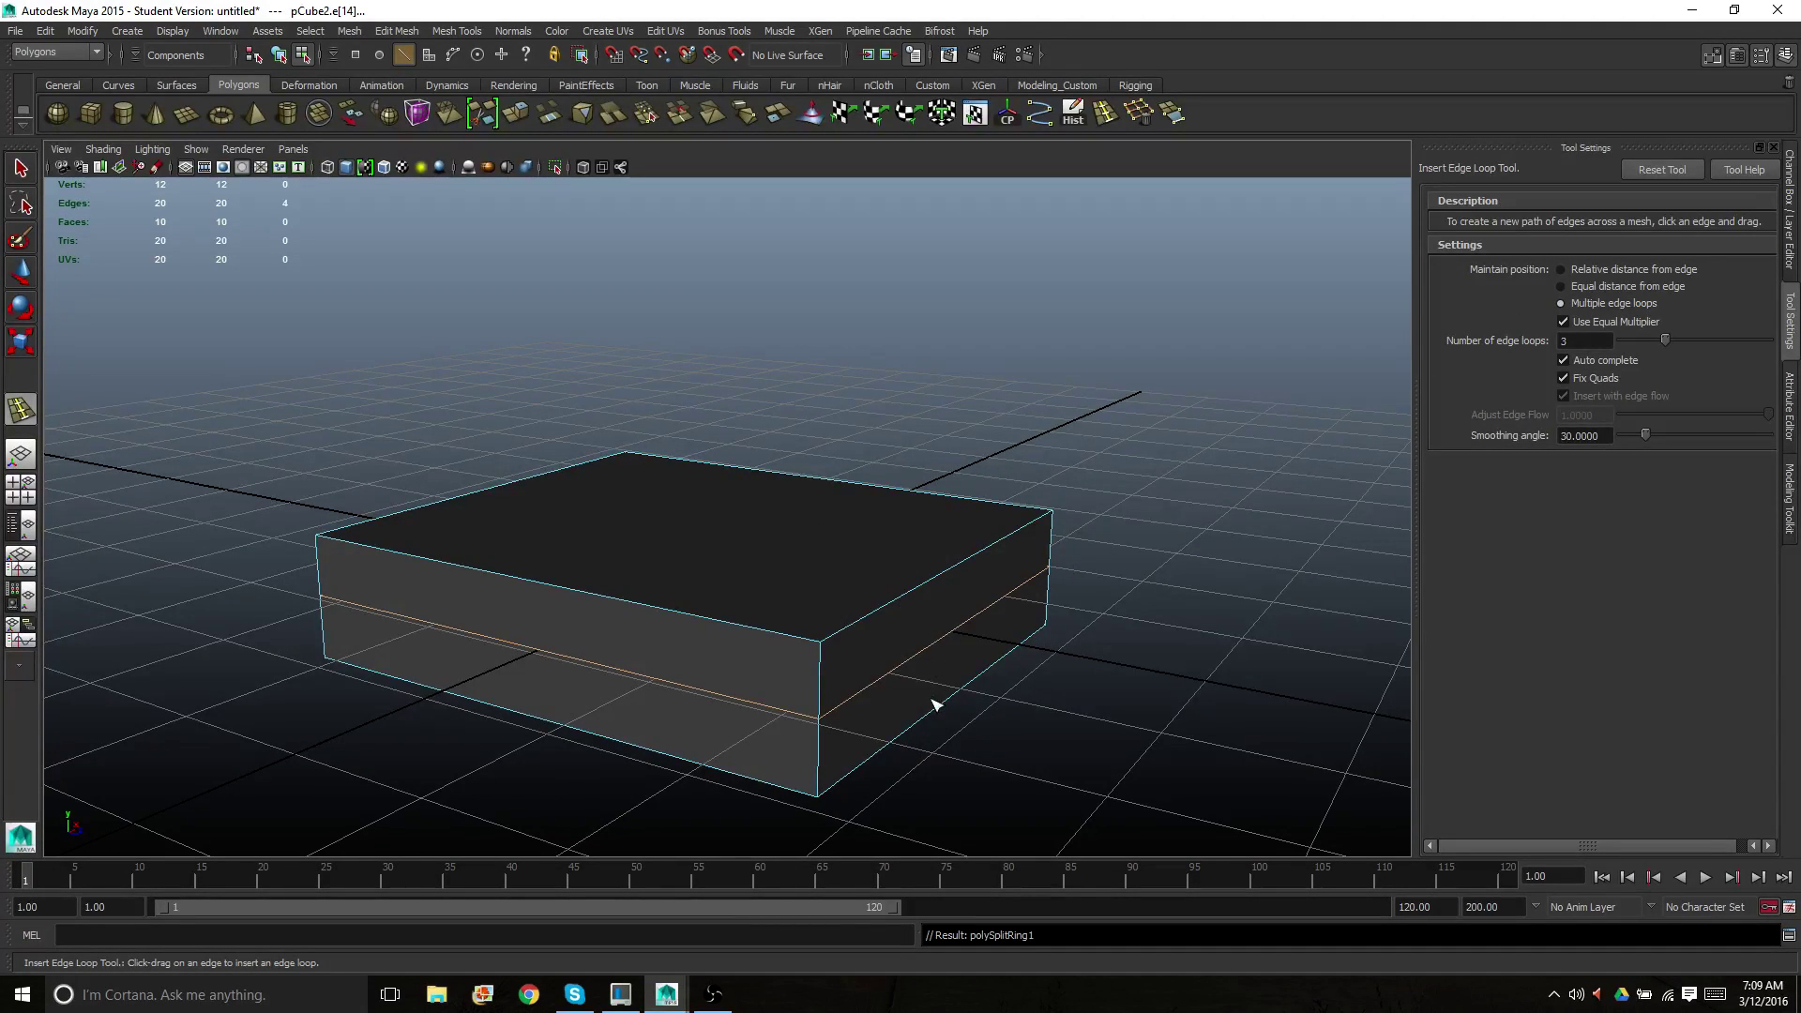
left_click(914, 591)
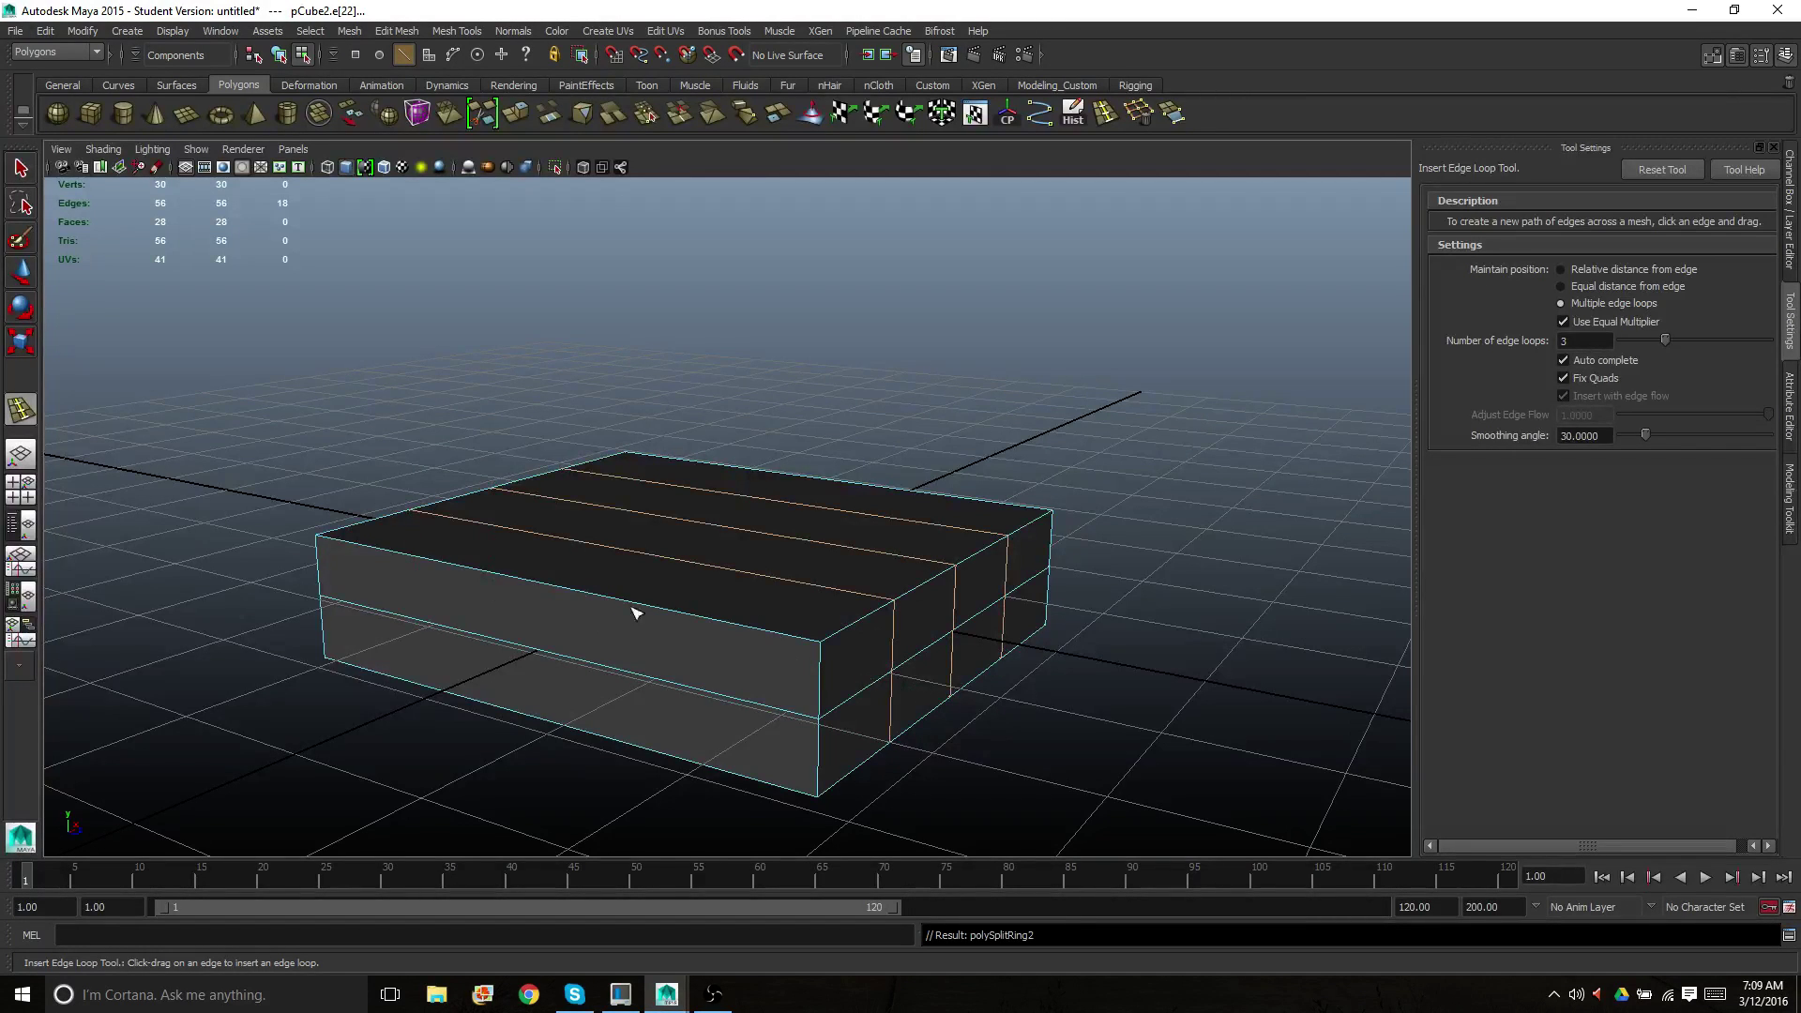
left_click(545, 585)
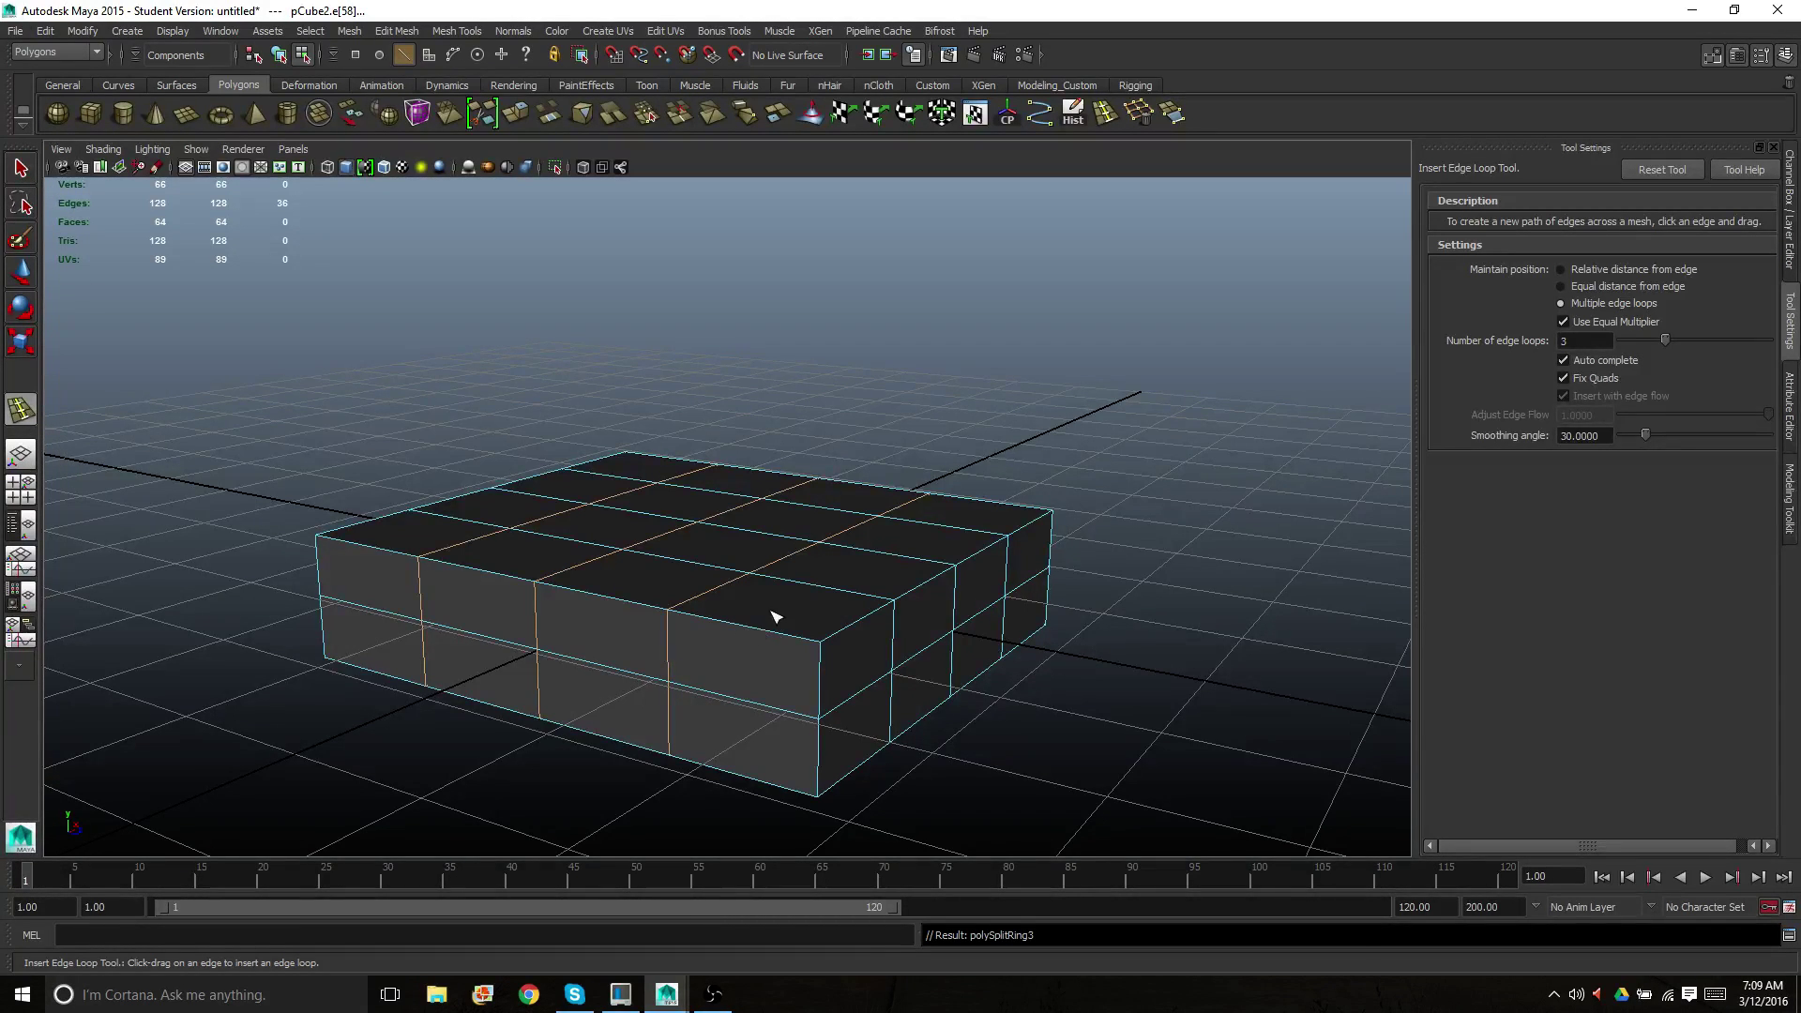
Select the horizontal edge loop around the middle of the slab's sides and scale it outward so the sides bulge
left_click(21, 170)
left_click_drag(511, 647, 462, 631, "alt")
right_click(724, 666)
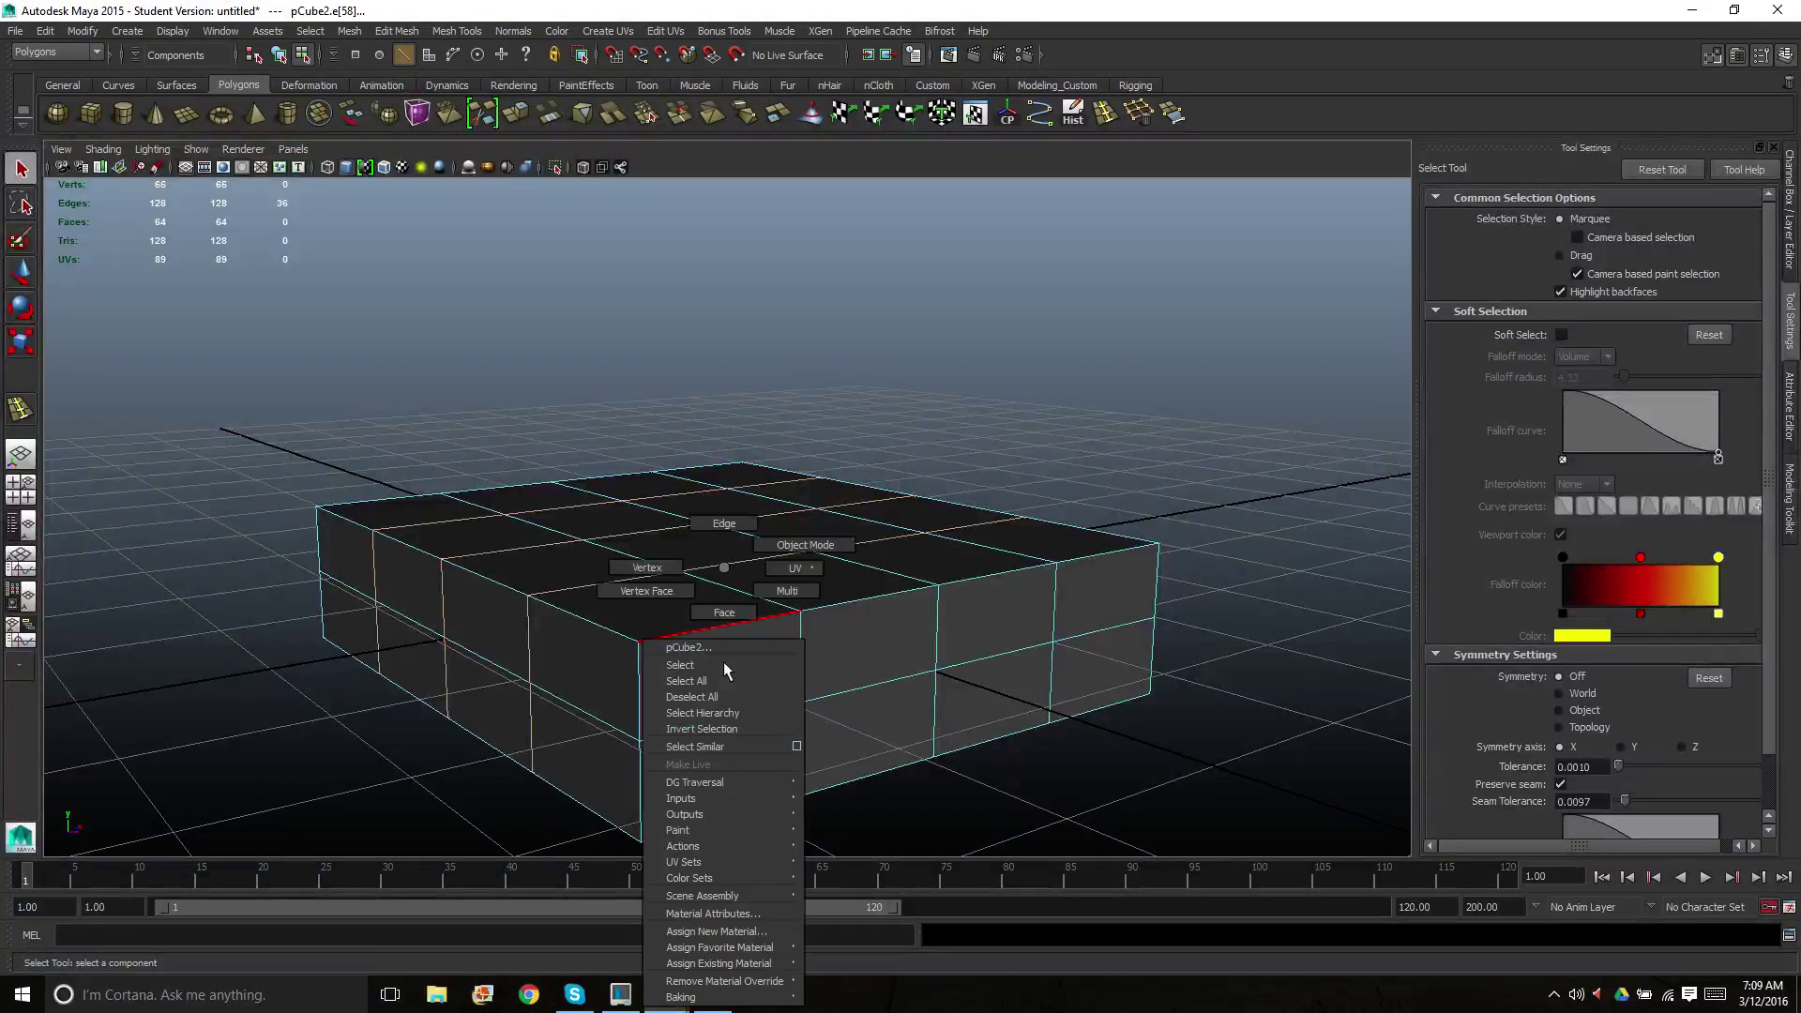
right_click_drag(724, 666, 722, 523)
double_click(600, 723)
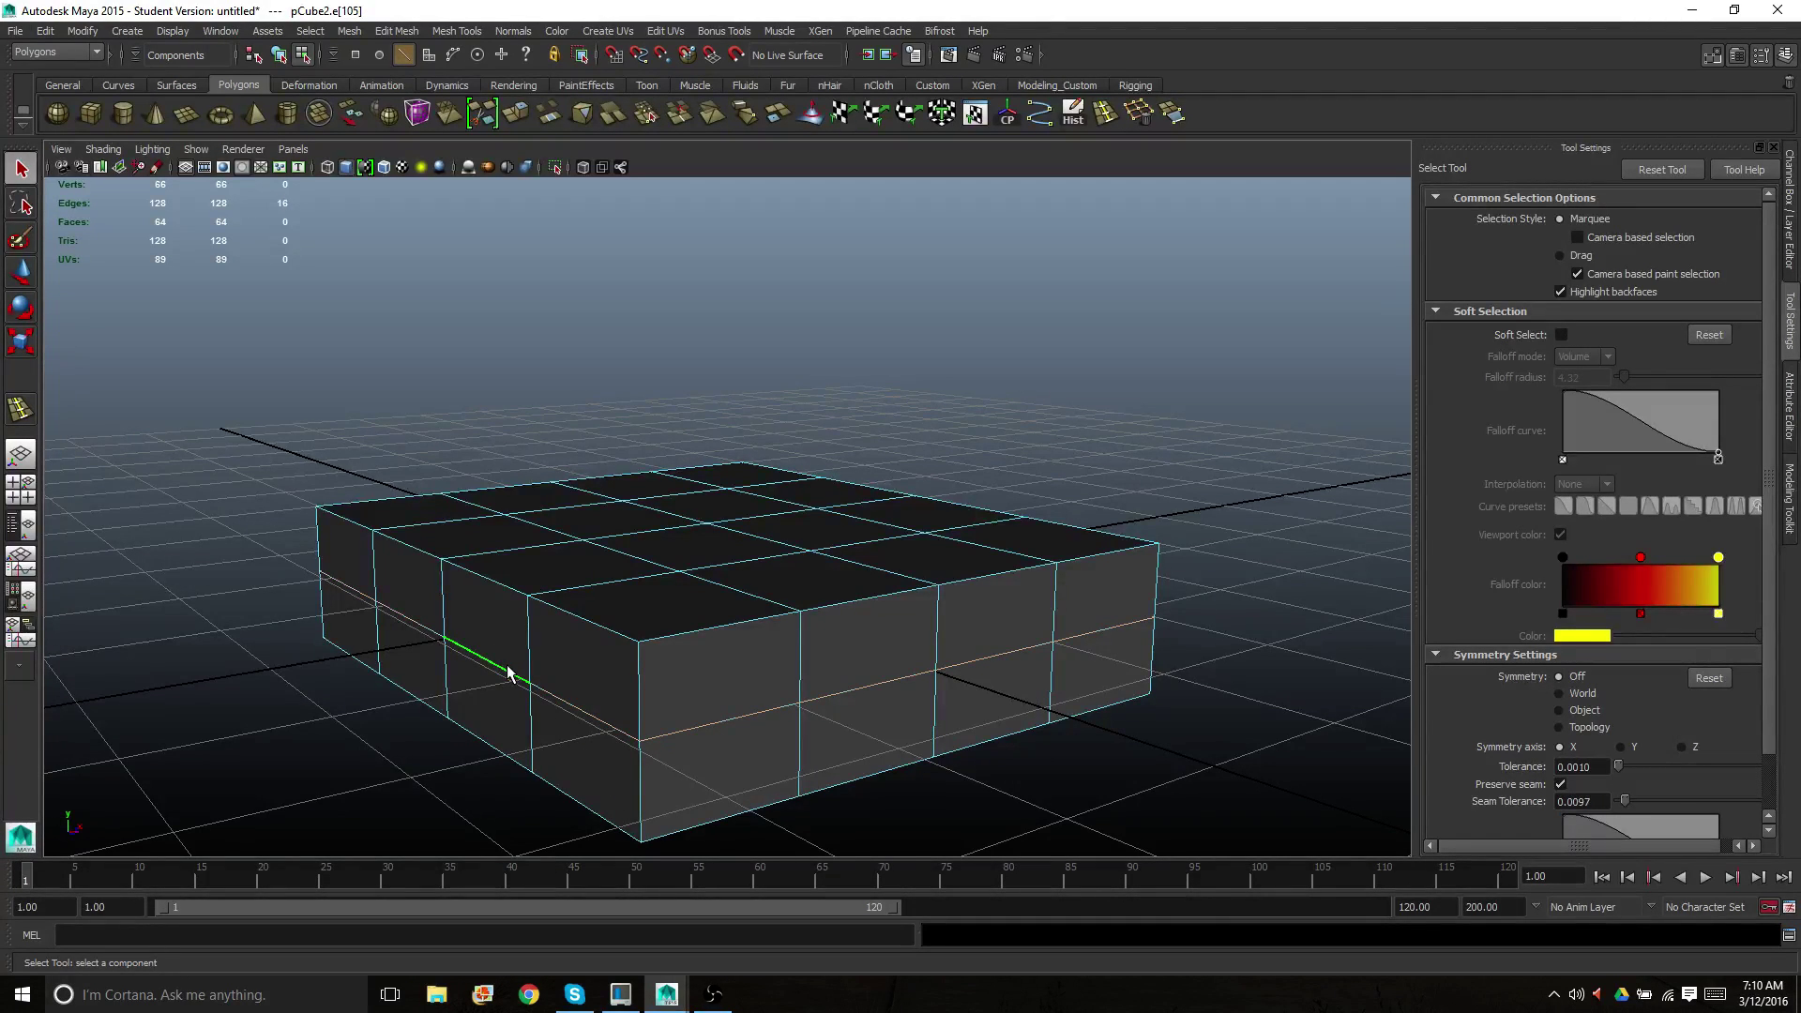
key("r")
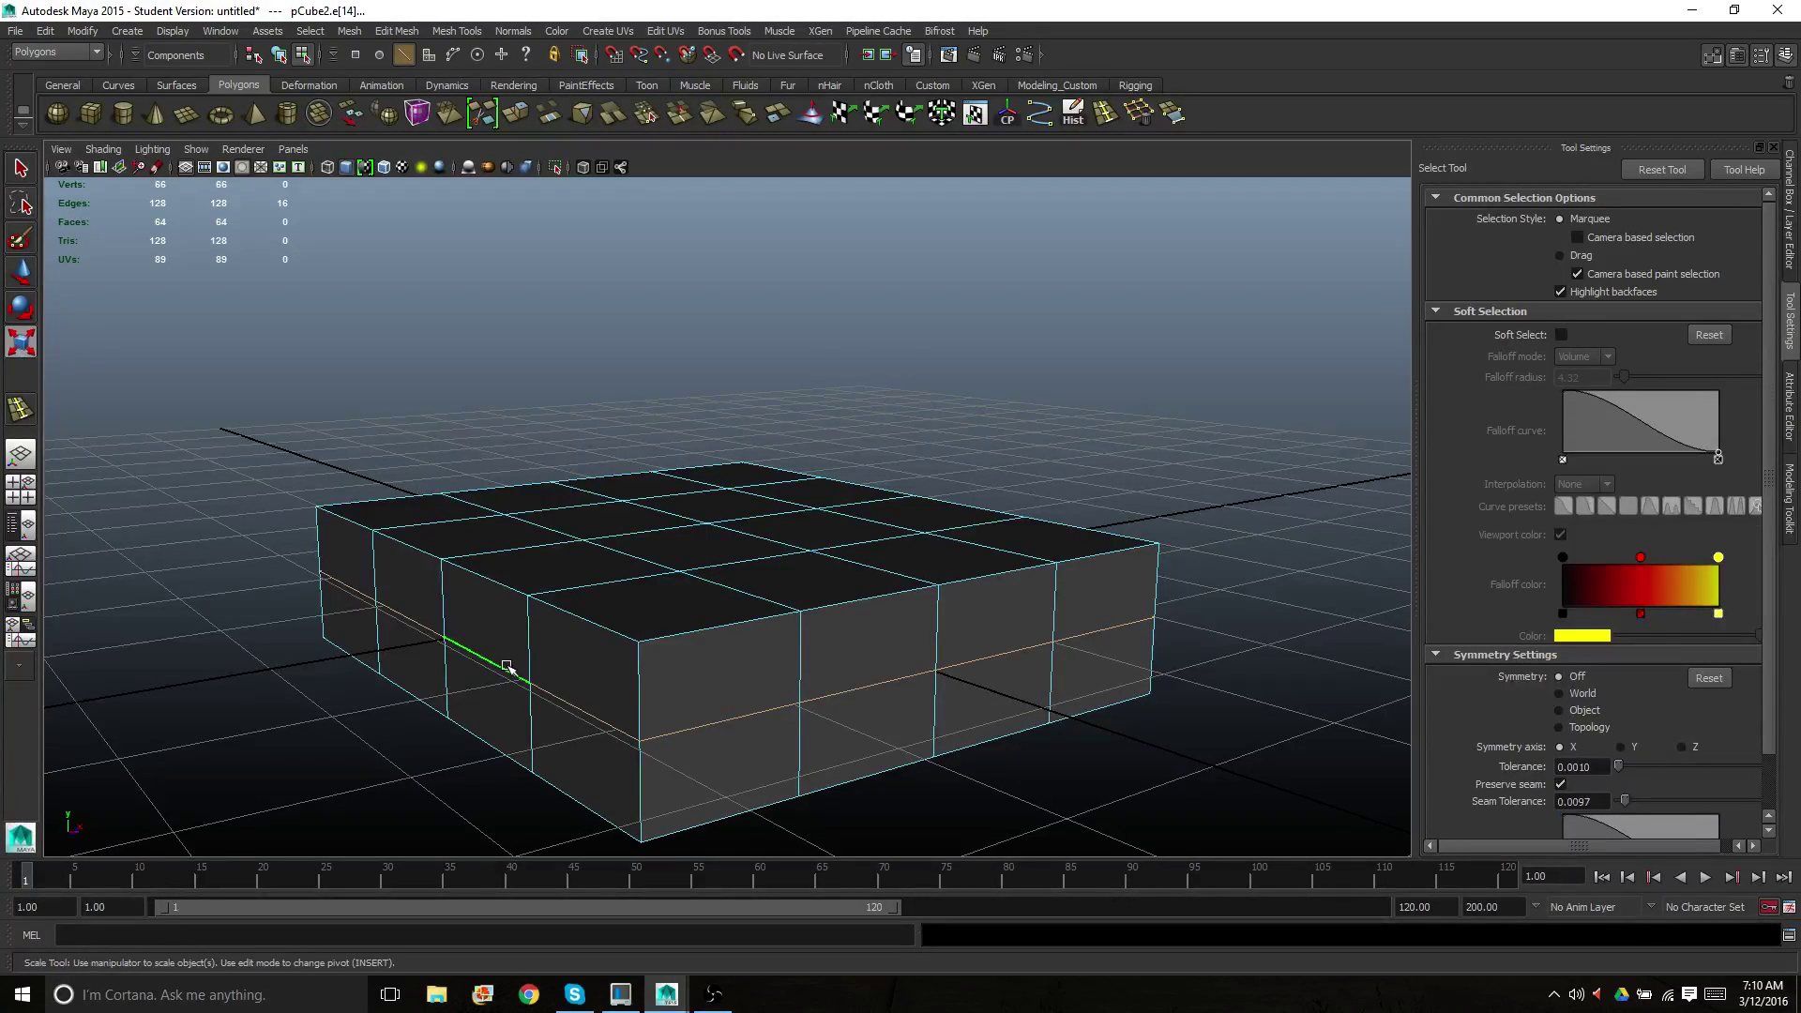
left_click_drag(507, 663, 464, 638, "alt")
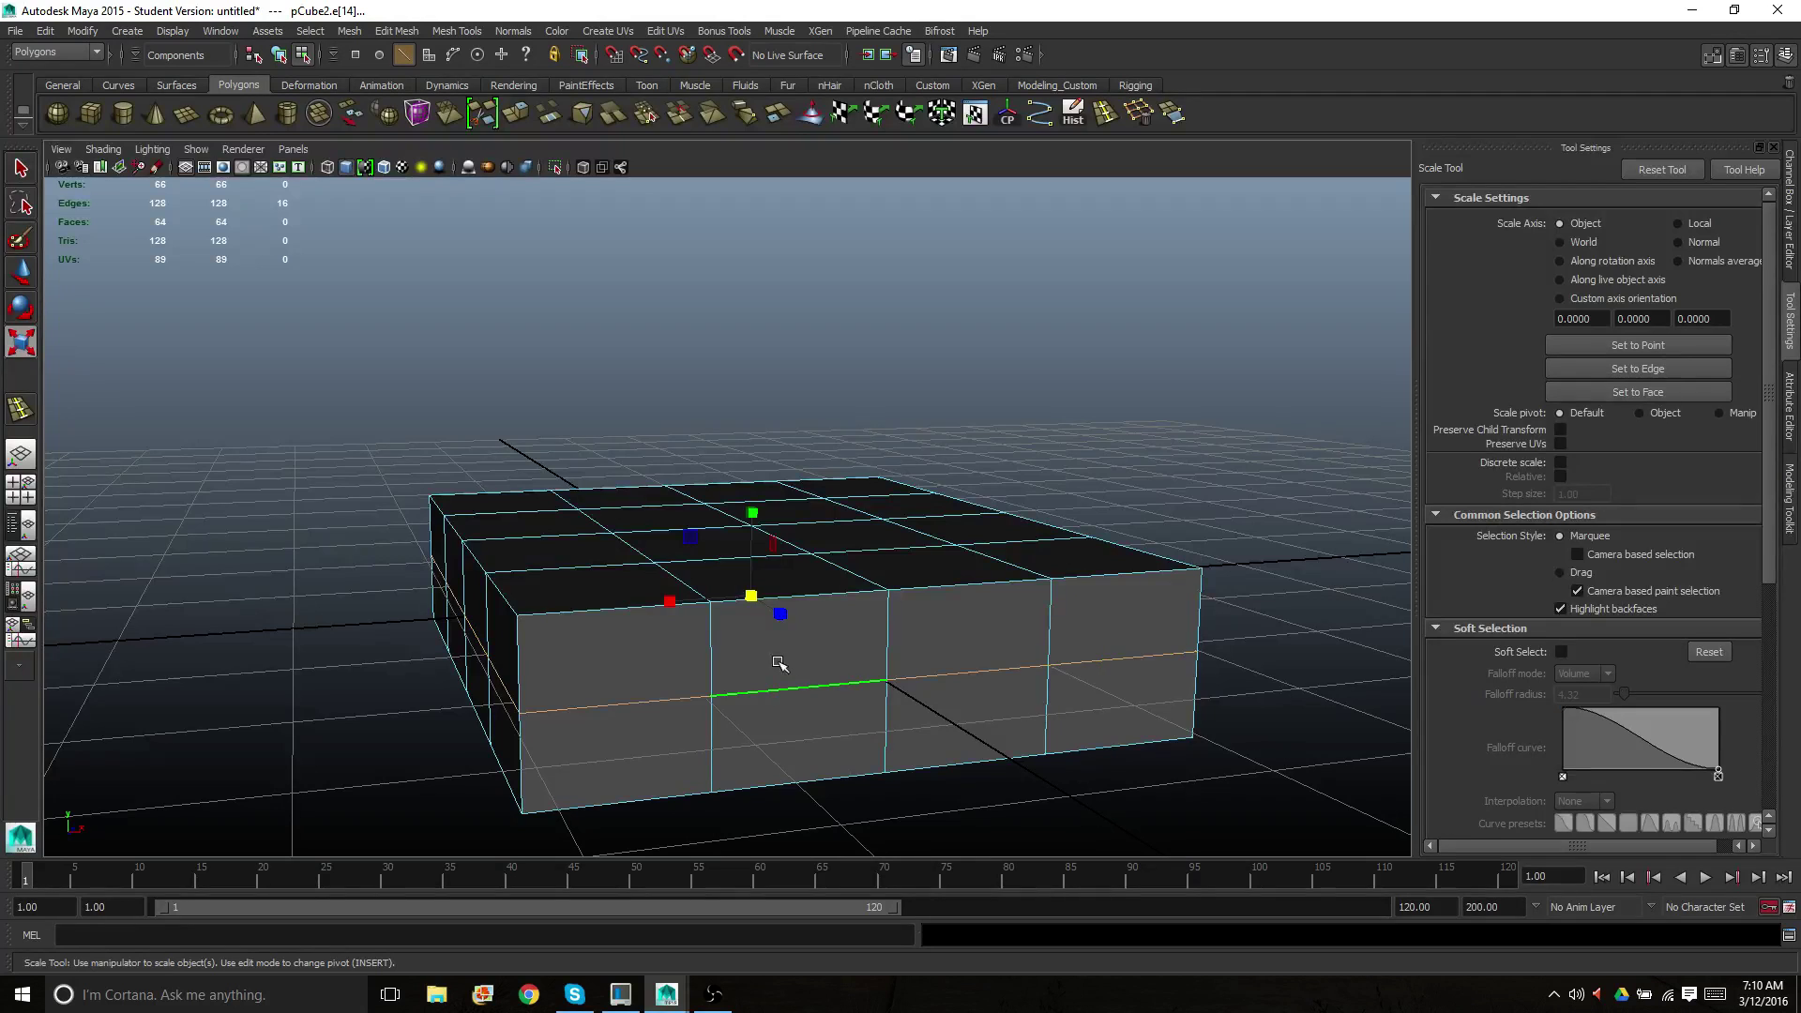
left_click_drag(469, 591, 588, 619, "alt")
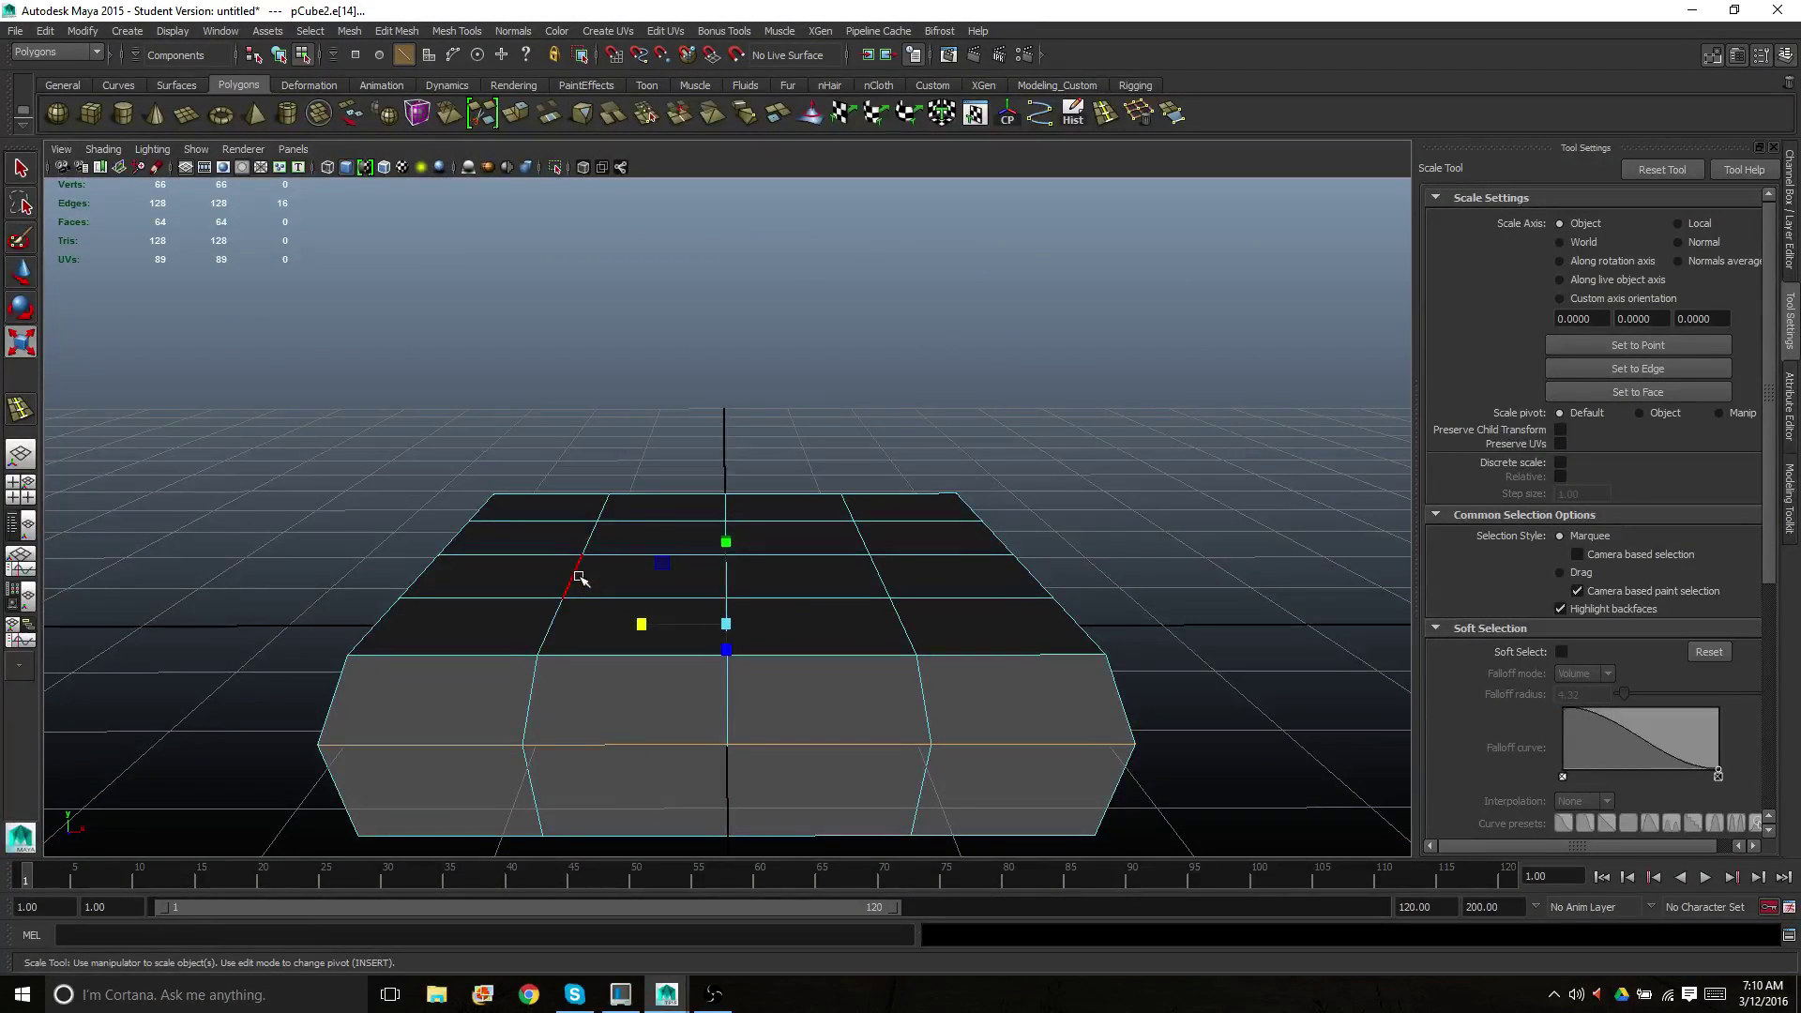
Select the four edges of one outer inserted line on the slab's top face and move them slightly upward
left_click(578, 577)
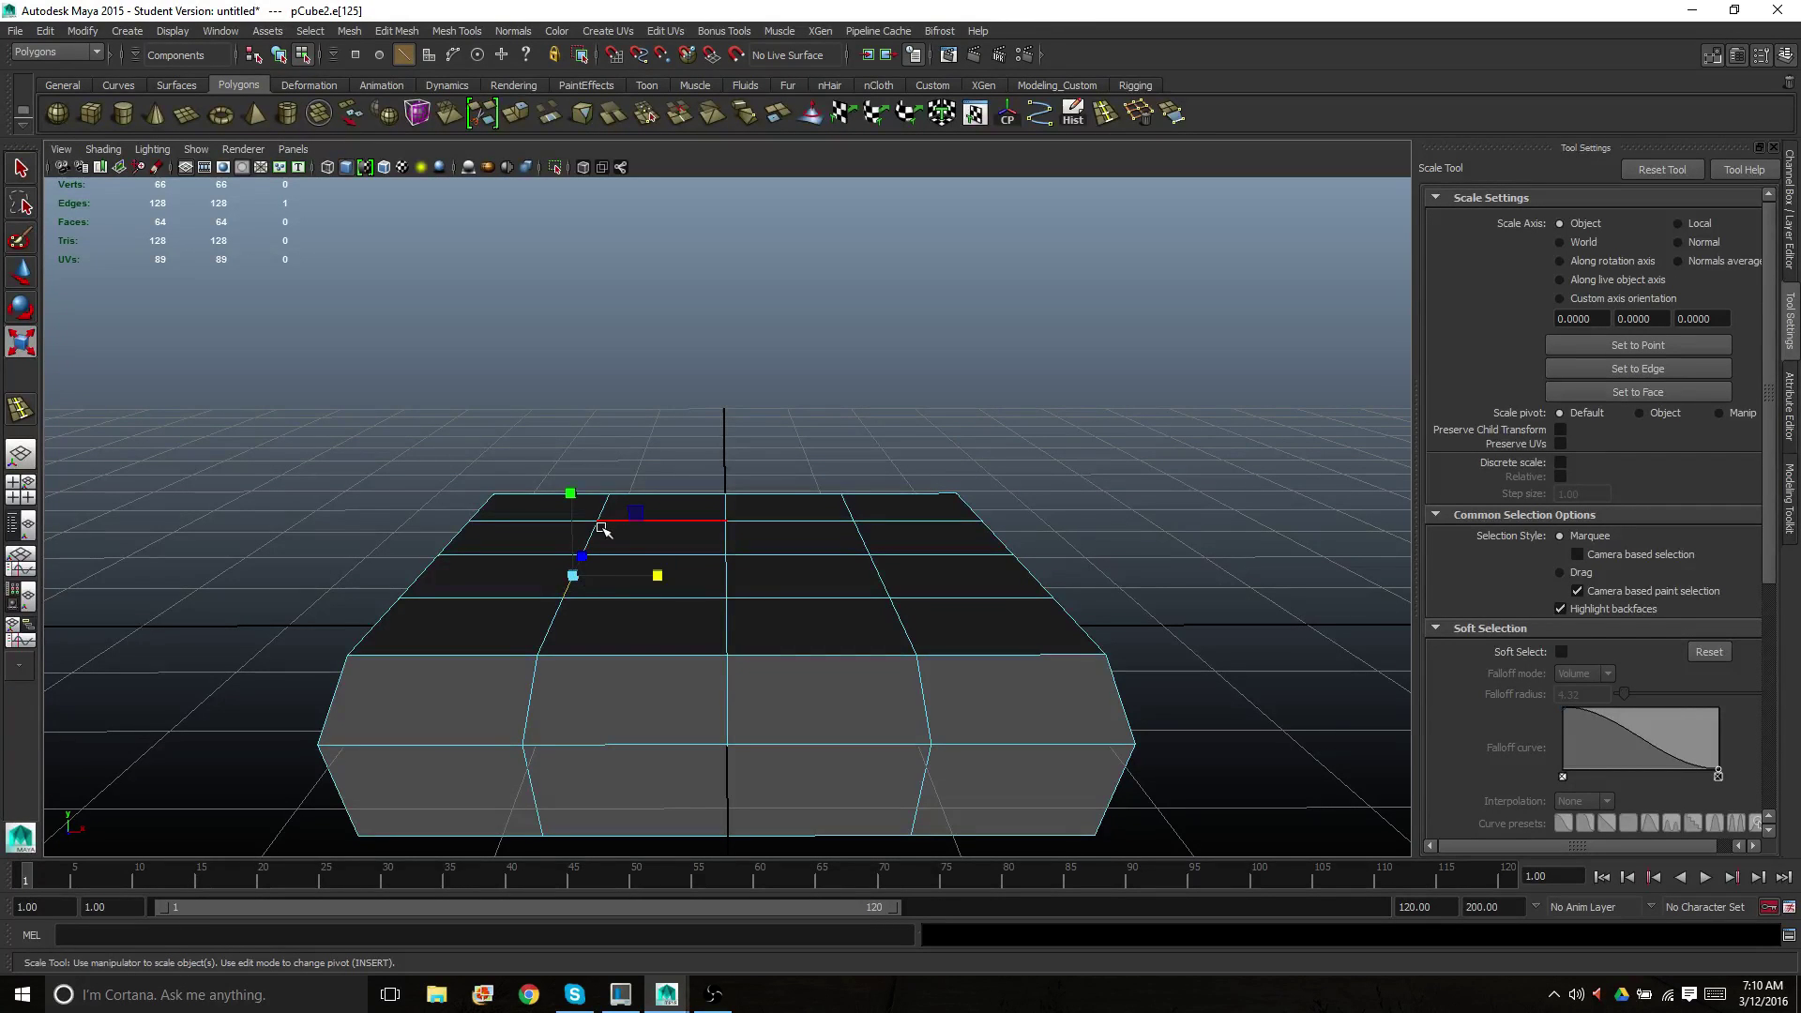
left_click_drag(997, 611, 917, 671, "alt")
left_click_drag(731, 738, 872, 722, "alt")
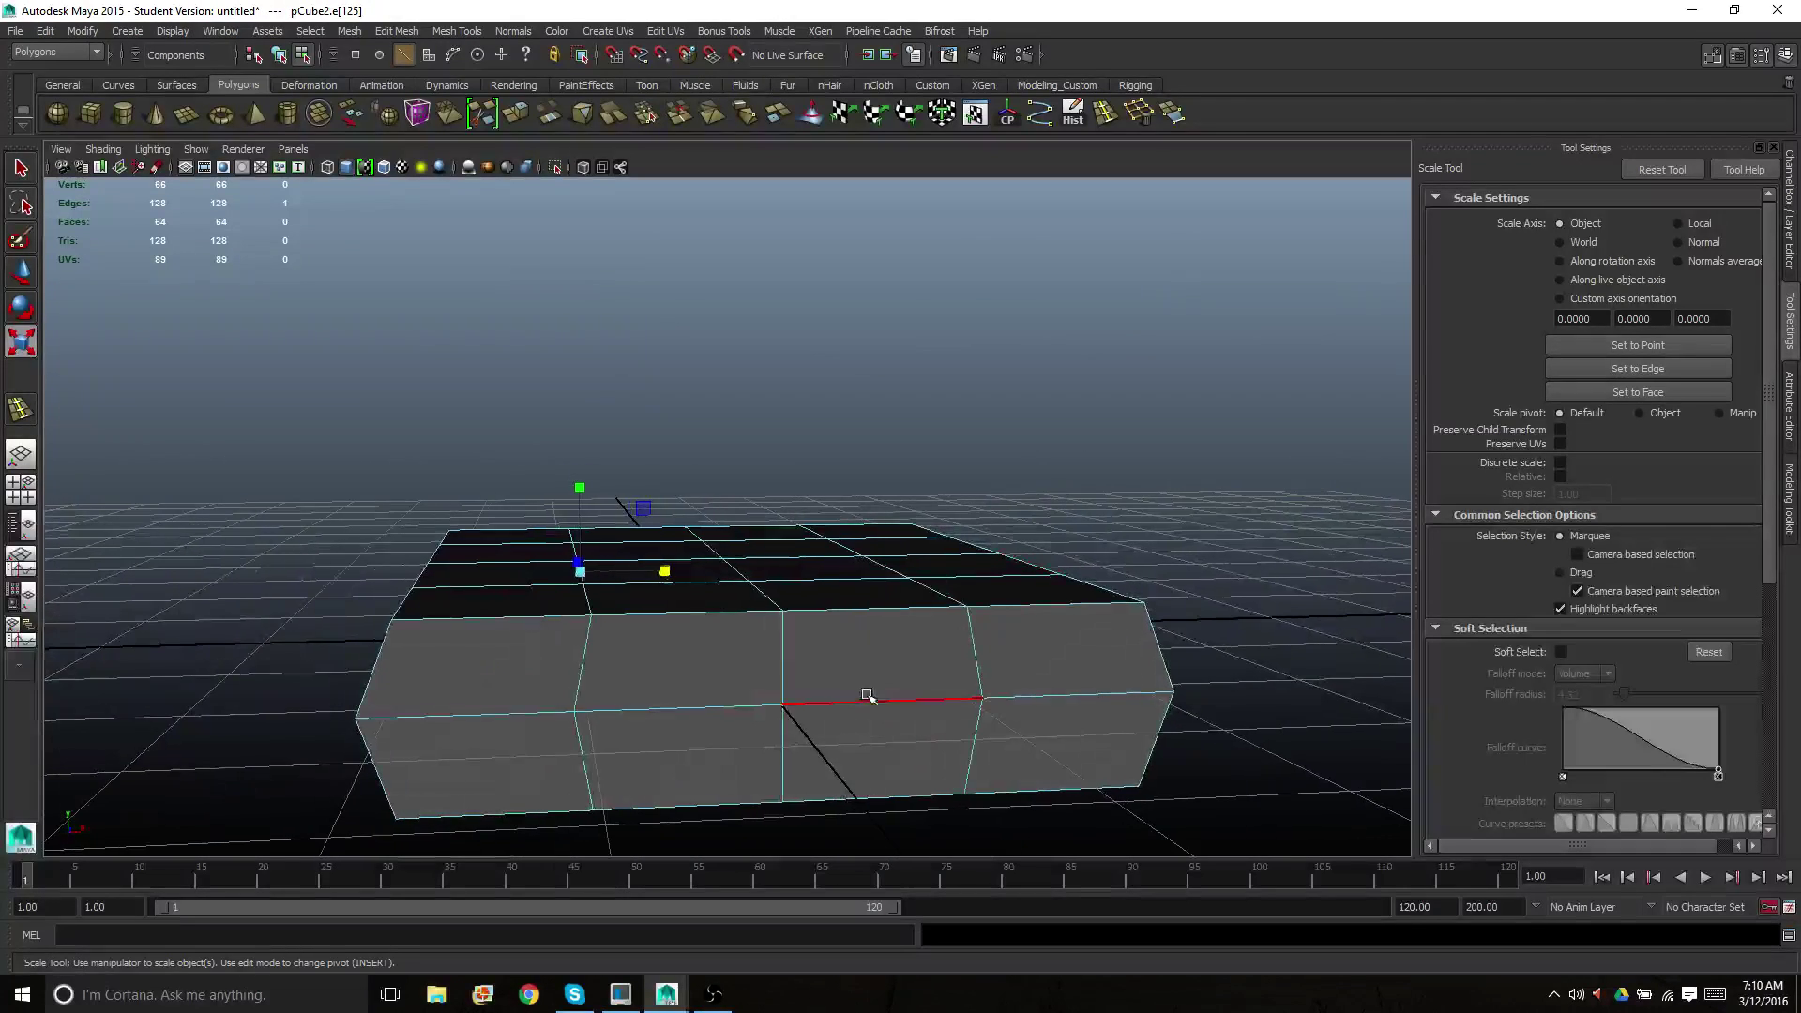
left_click(589, 601)
left_click_drag(502, 623, 621, 653, "alt")
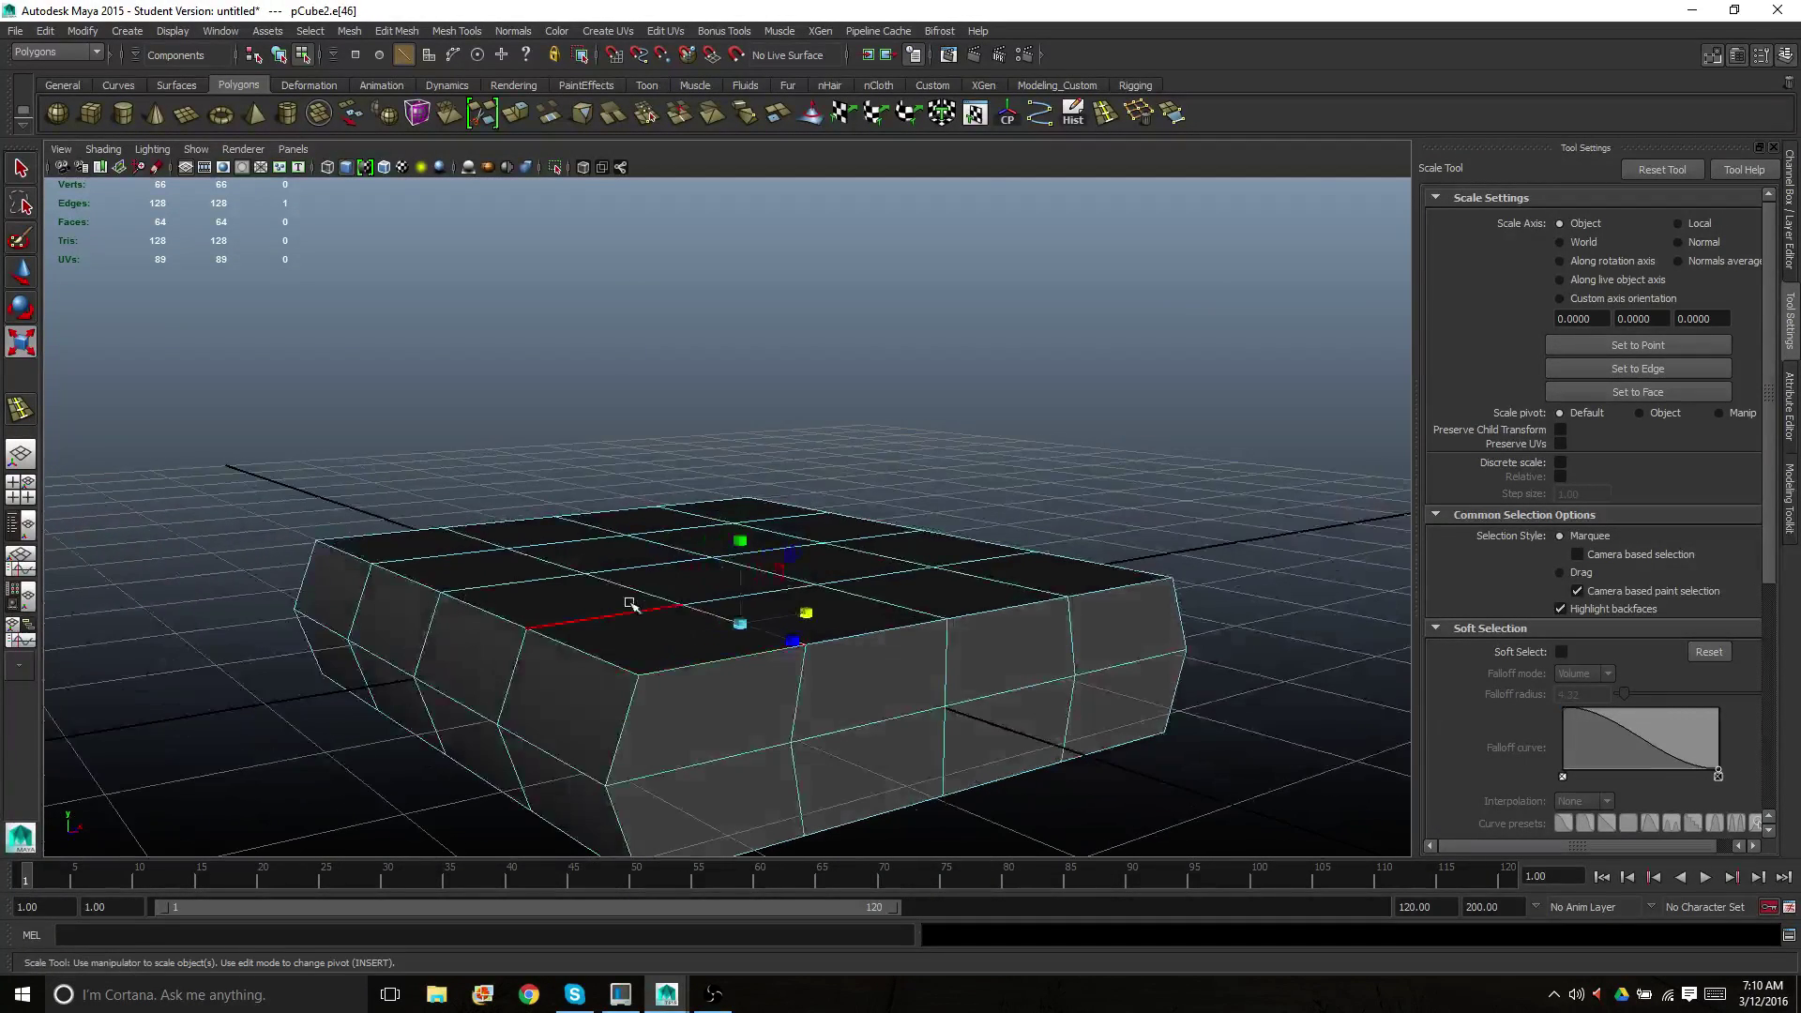
left_click(548, 556, "shift")
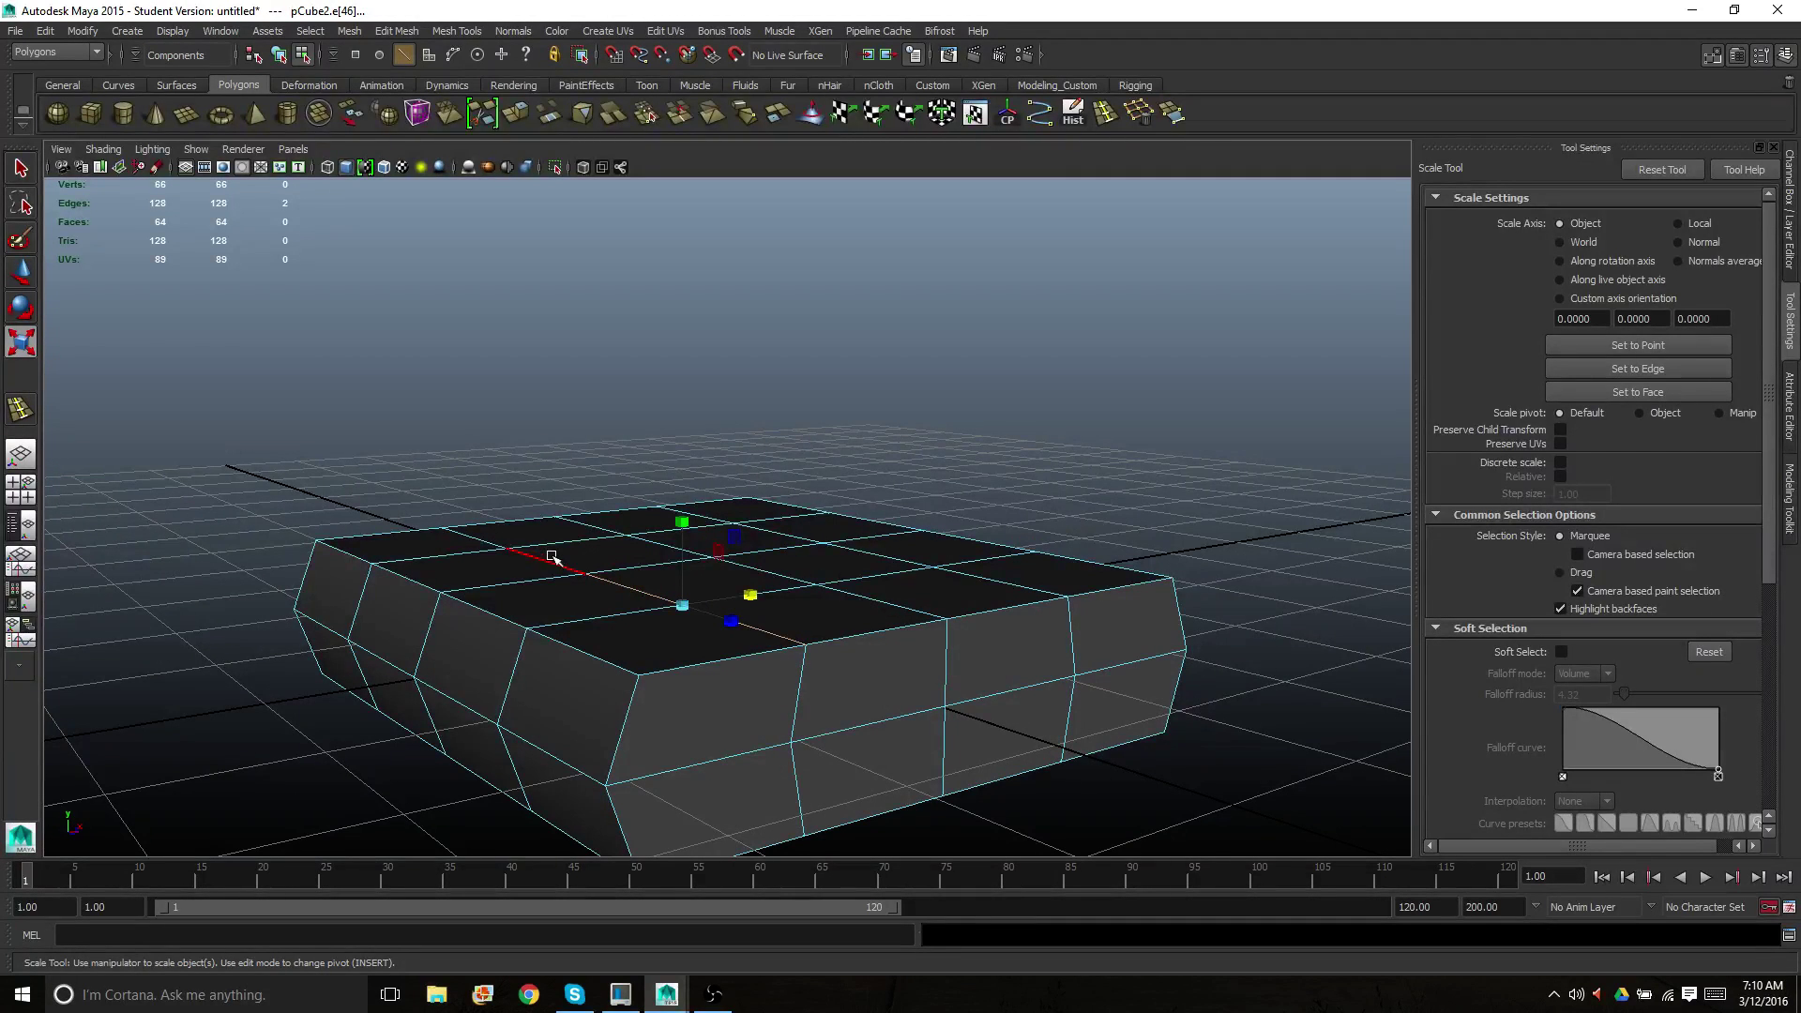
left_click(503, 538, "shift")
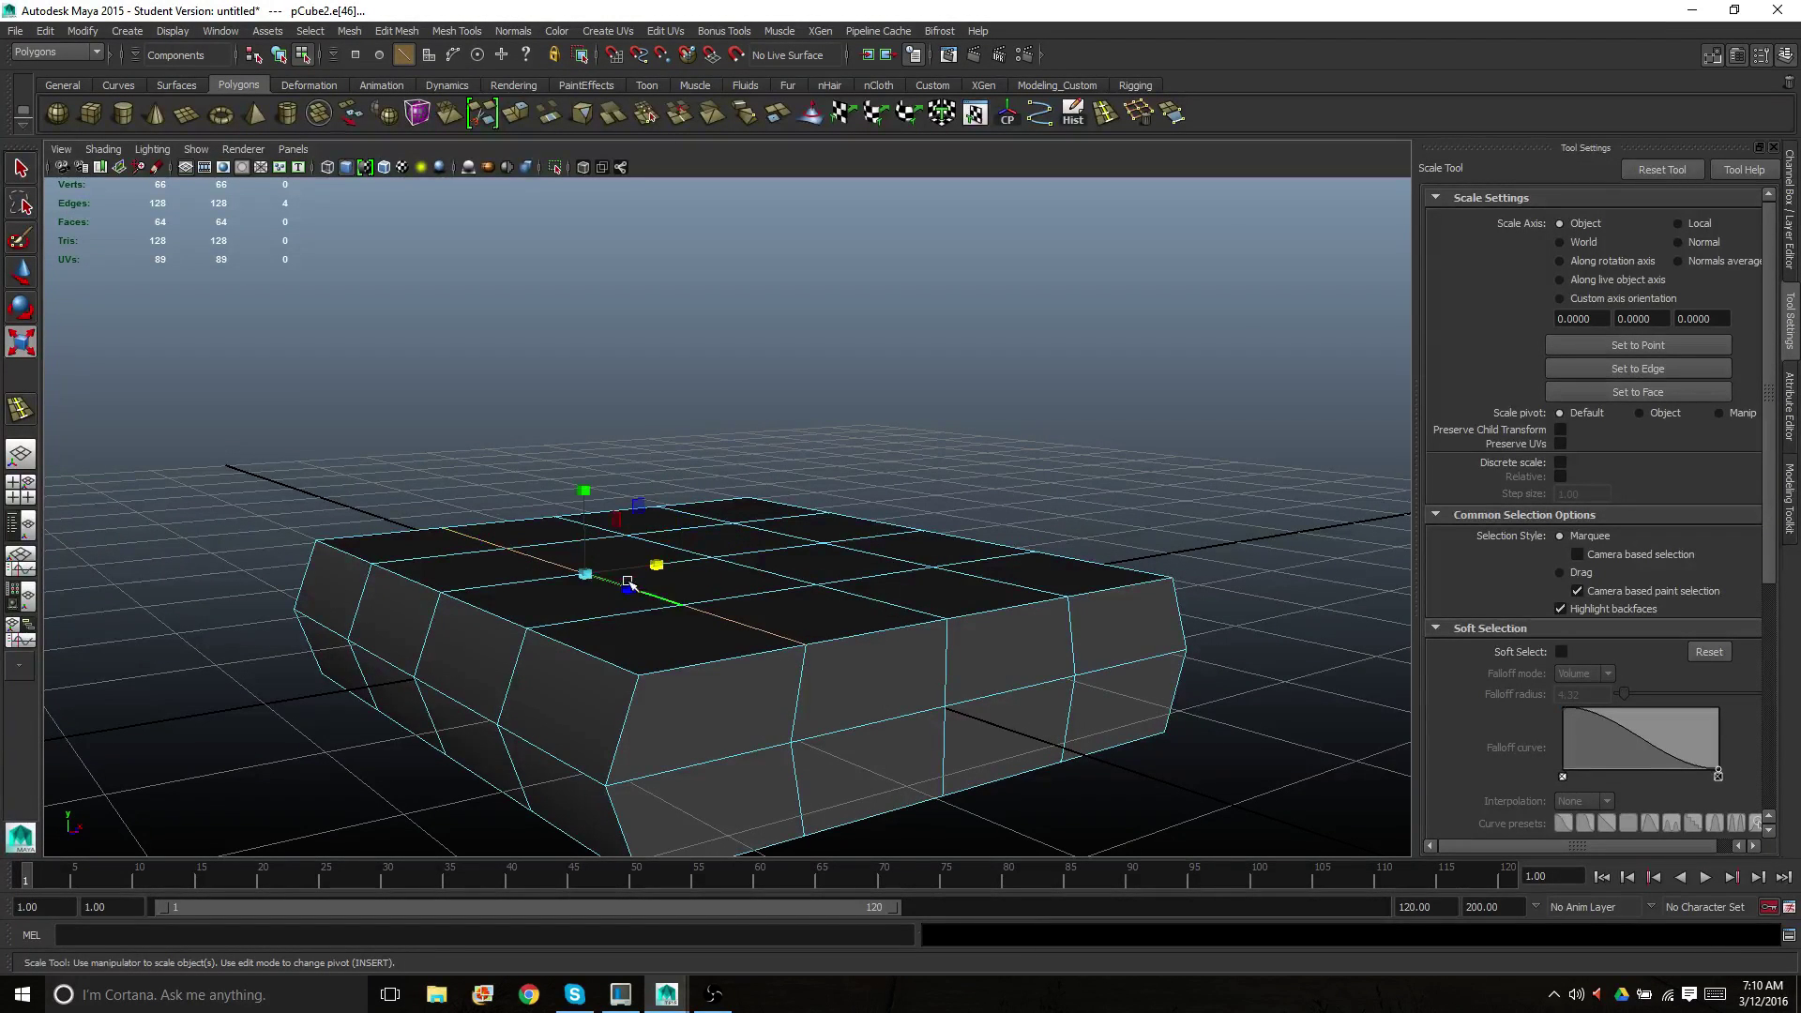
key("w")
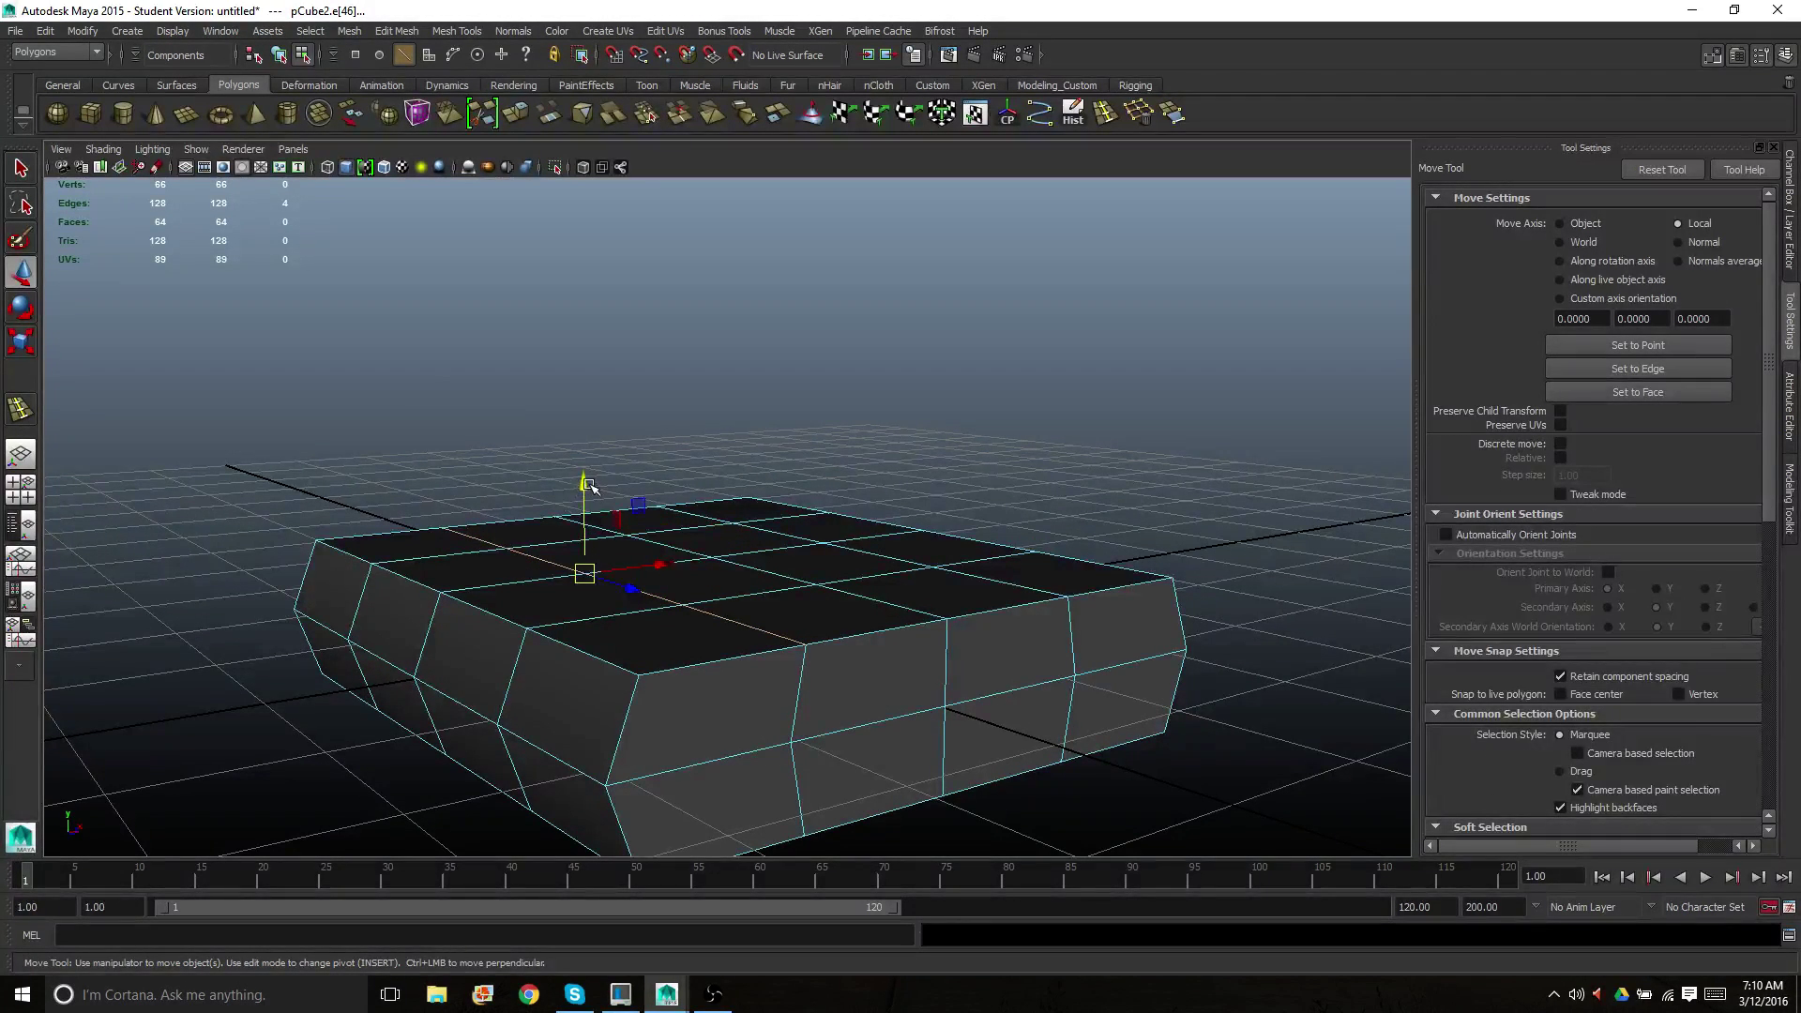
left_click_drag(588, 485, 586, 474)
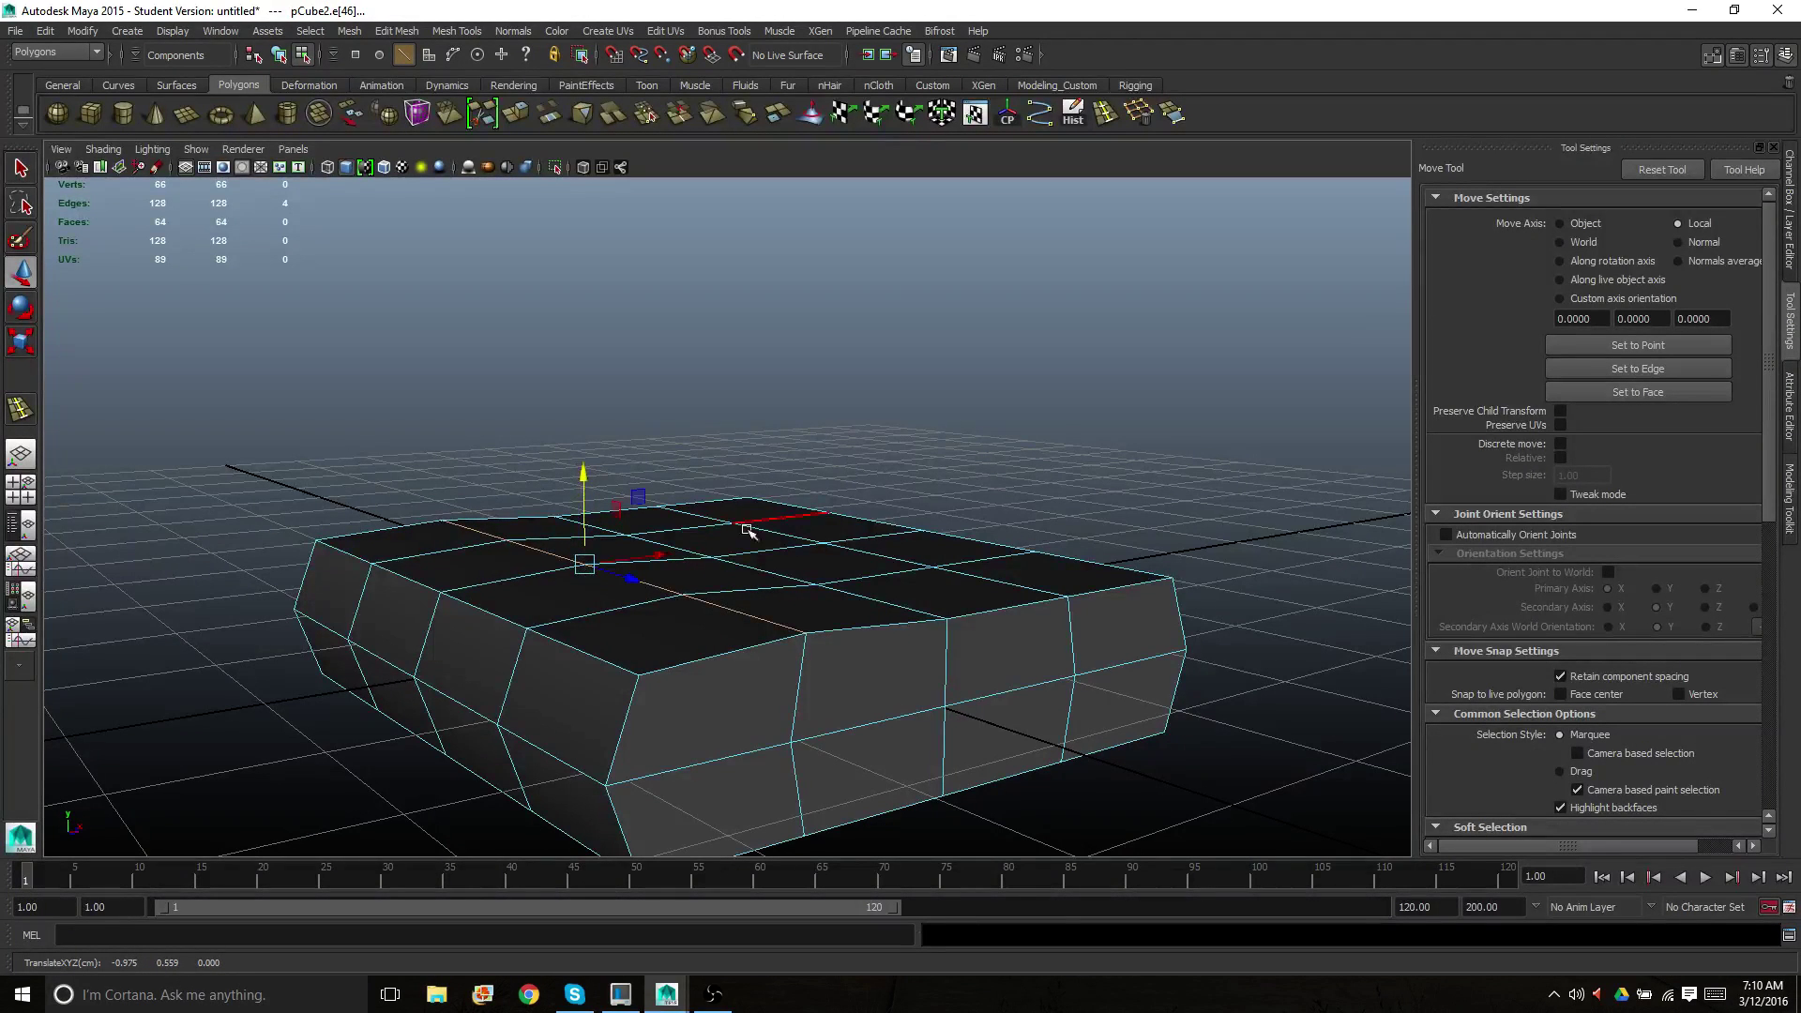
Select the four edges of the middle inserted line on the slab's top face and move them slightly upward
left_click(807, 577)
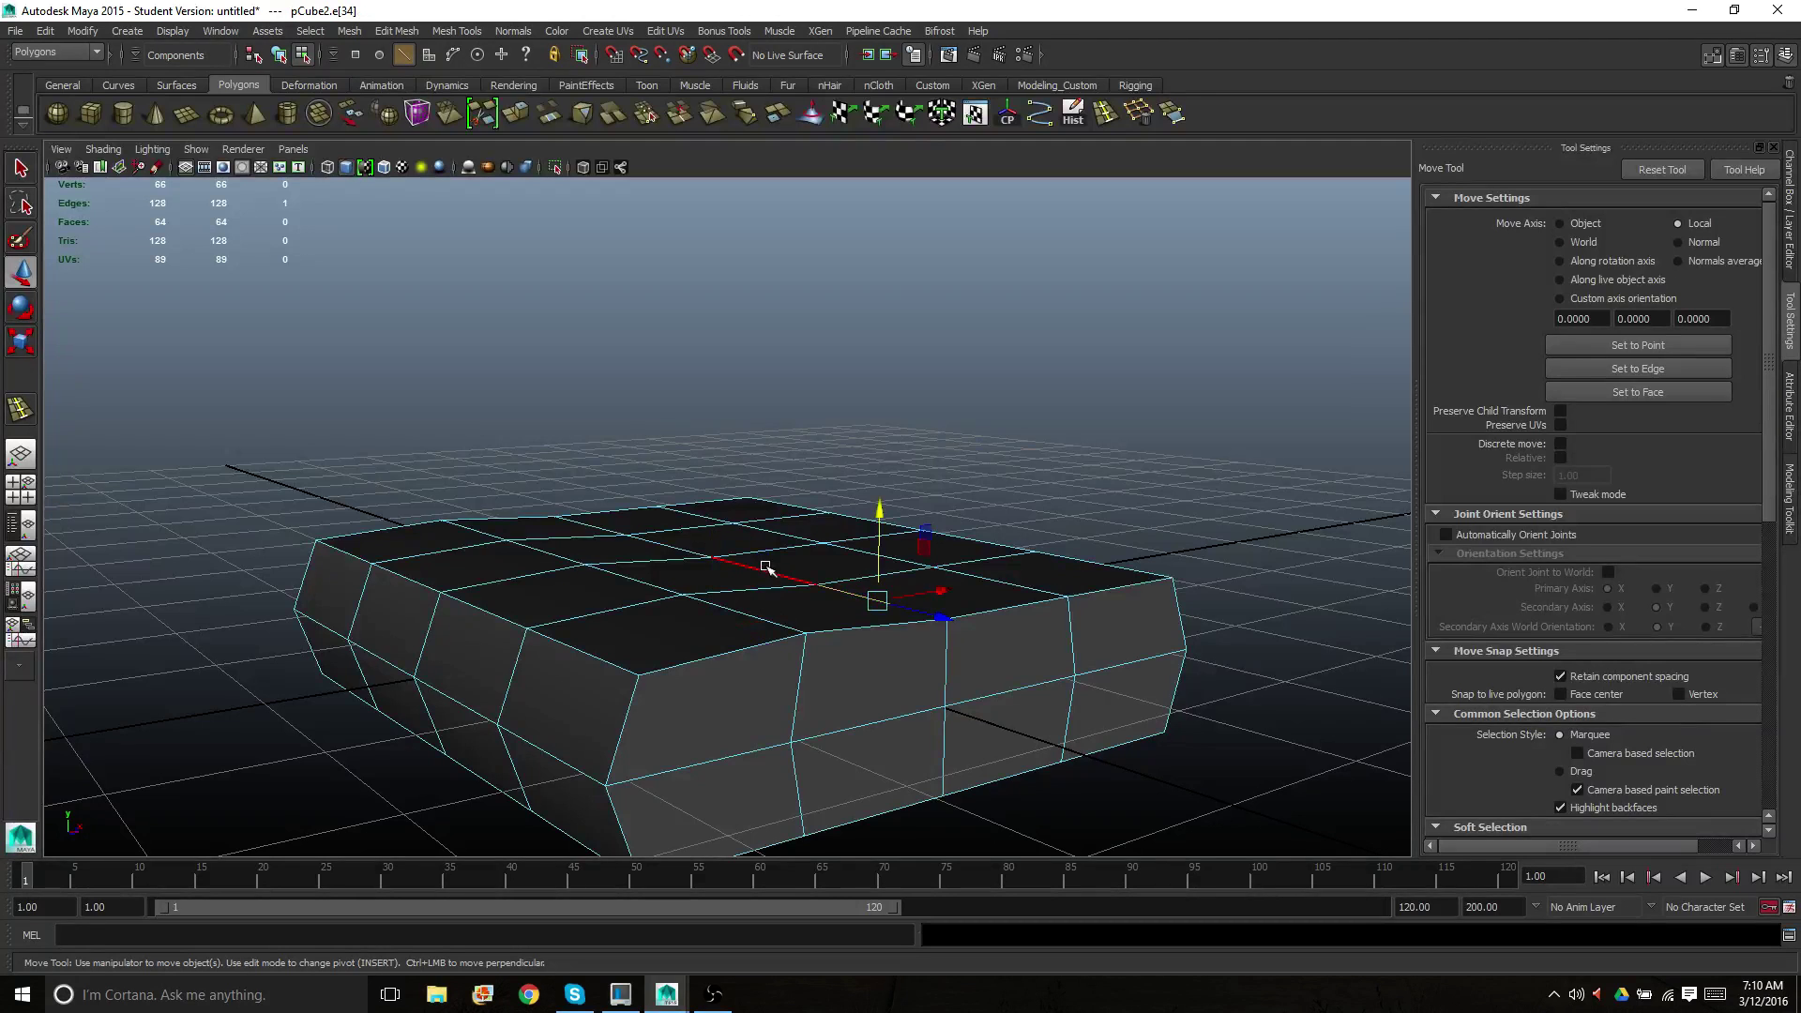
left_click(764, 568, "shift")
left_click(657, 538, "shift")
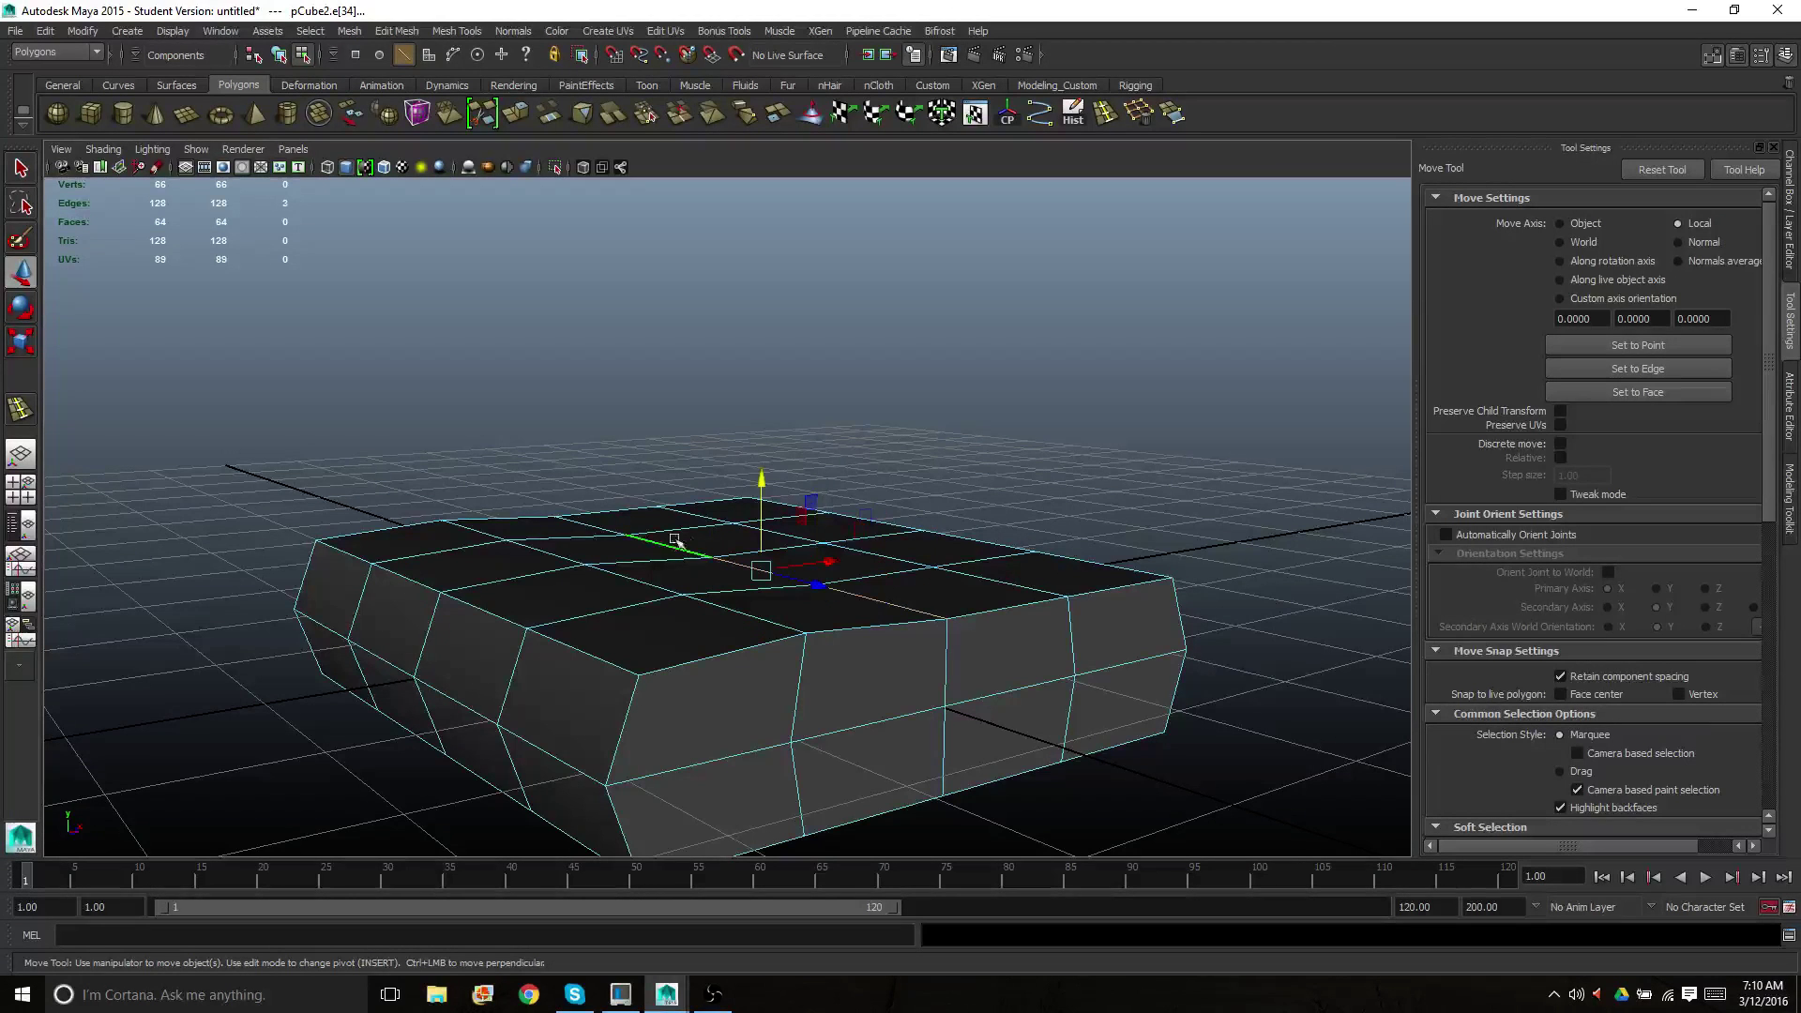
left_click(605, 525, "shift")
left_click_drag(713, 483, 711, 455)
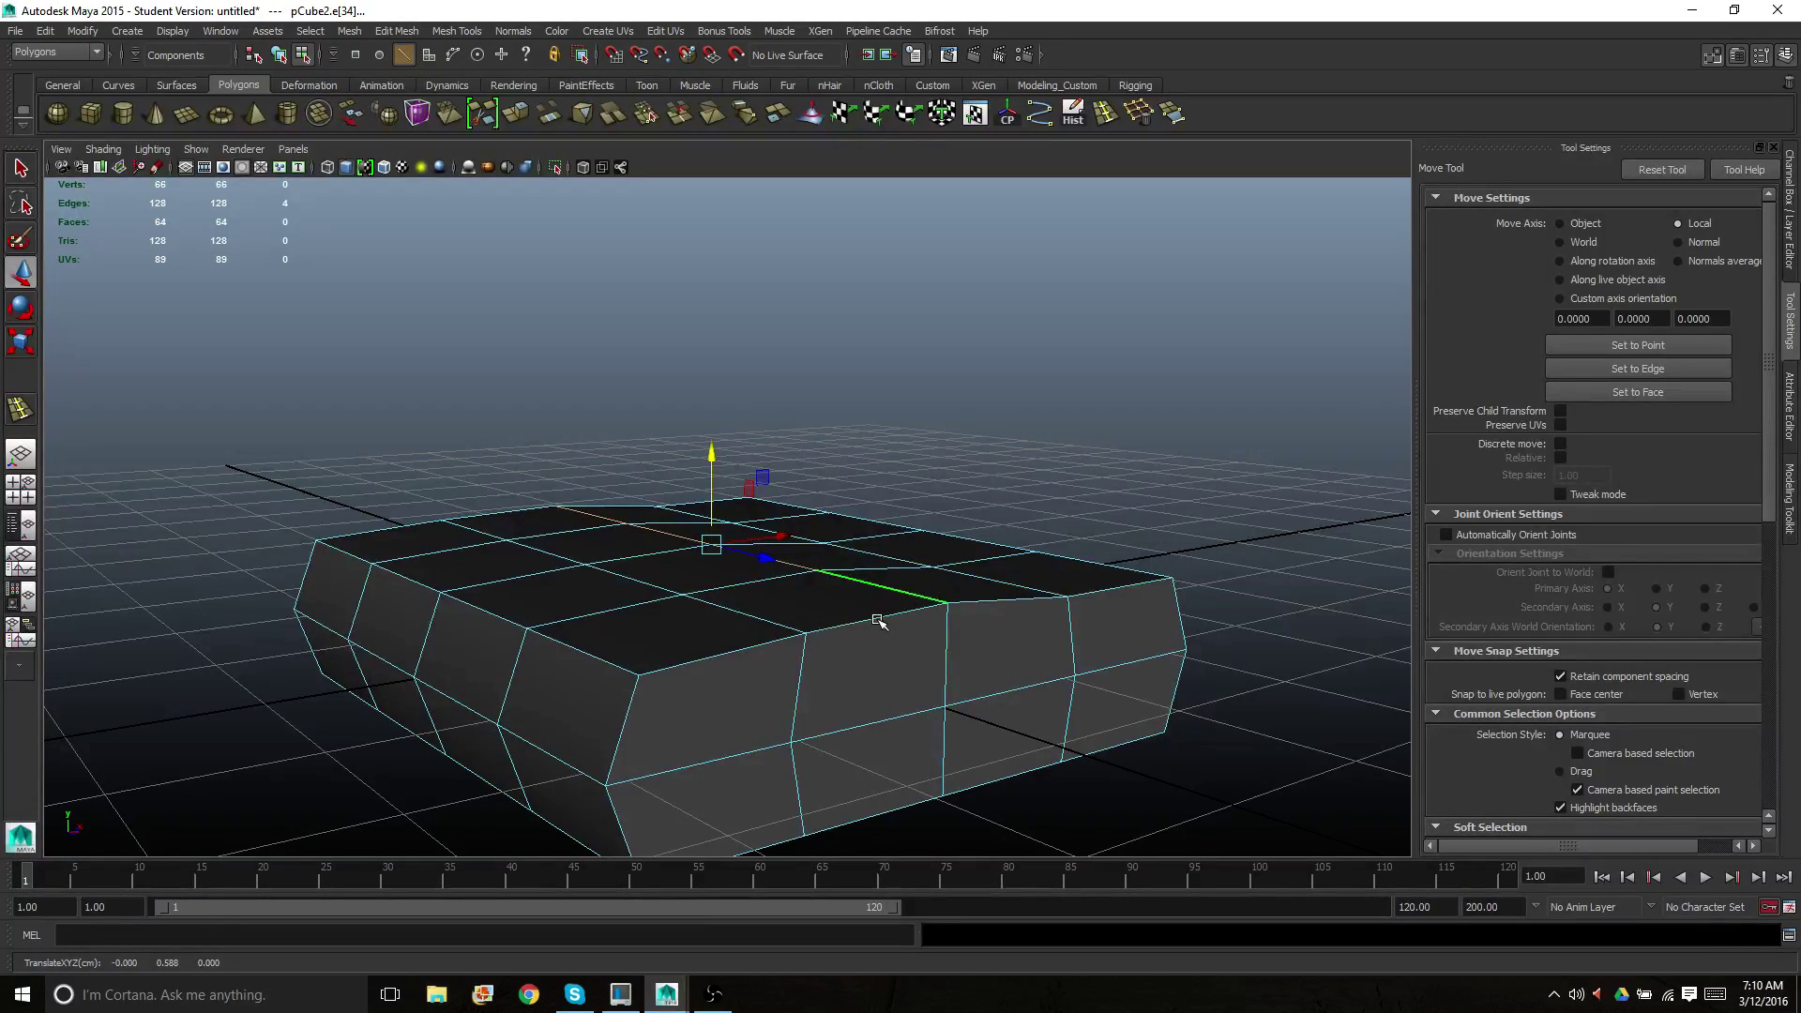
left_click_drag(878, 621, 916, 628, "alt")
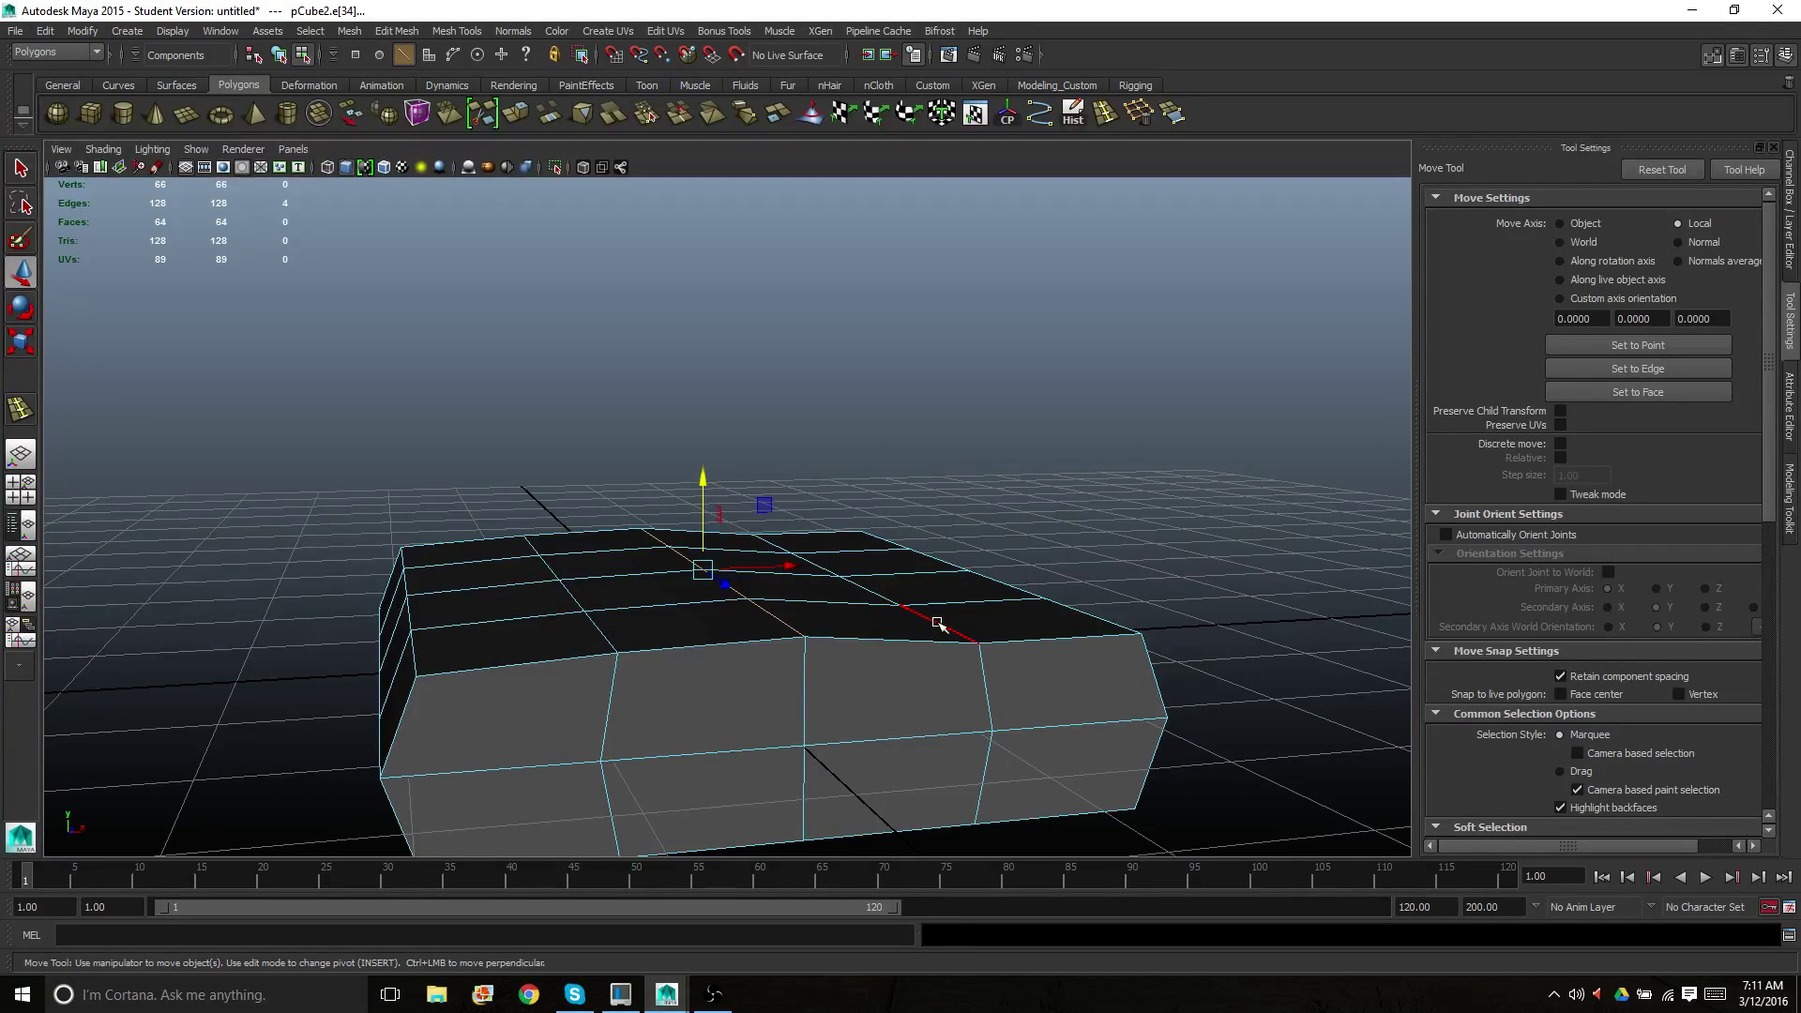
left_click(934, 624)
left_click(872, 587, "shift")
left_click(796, 553, "shift")
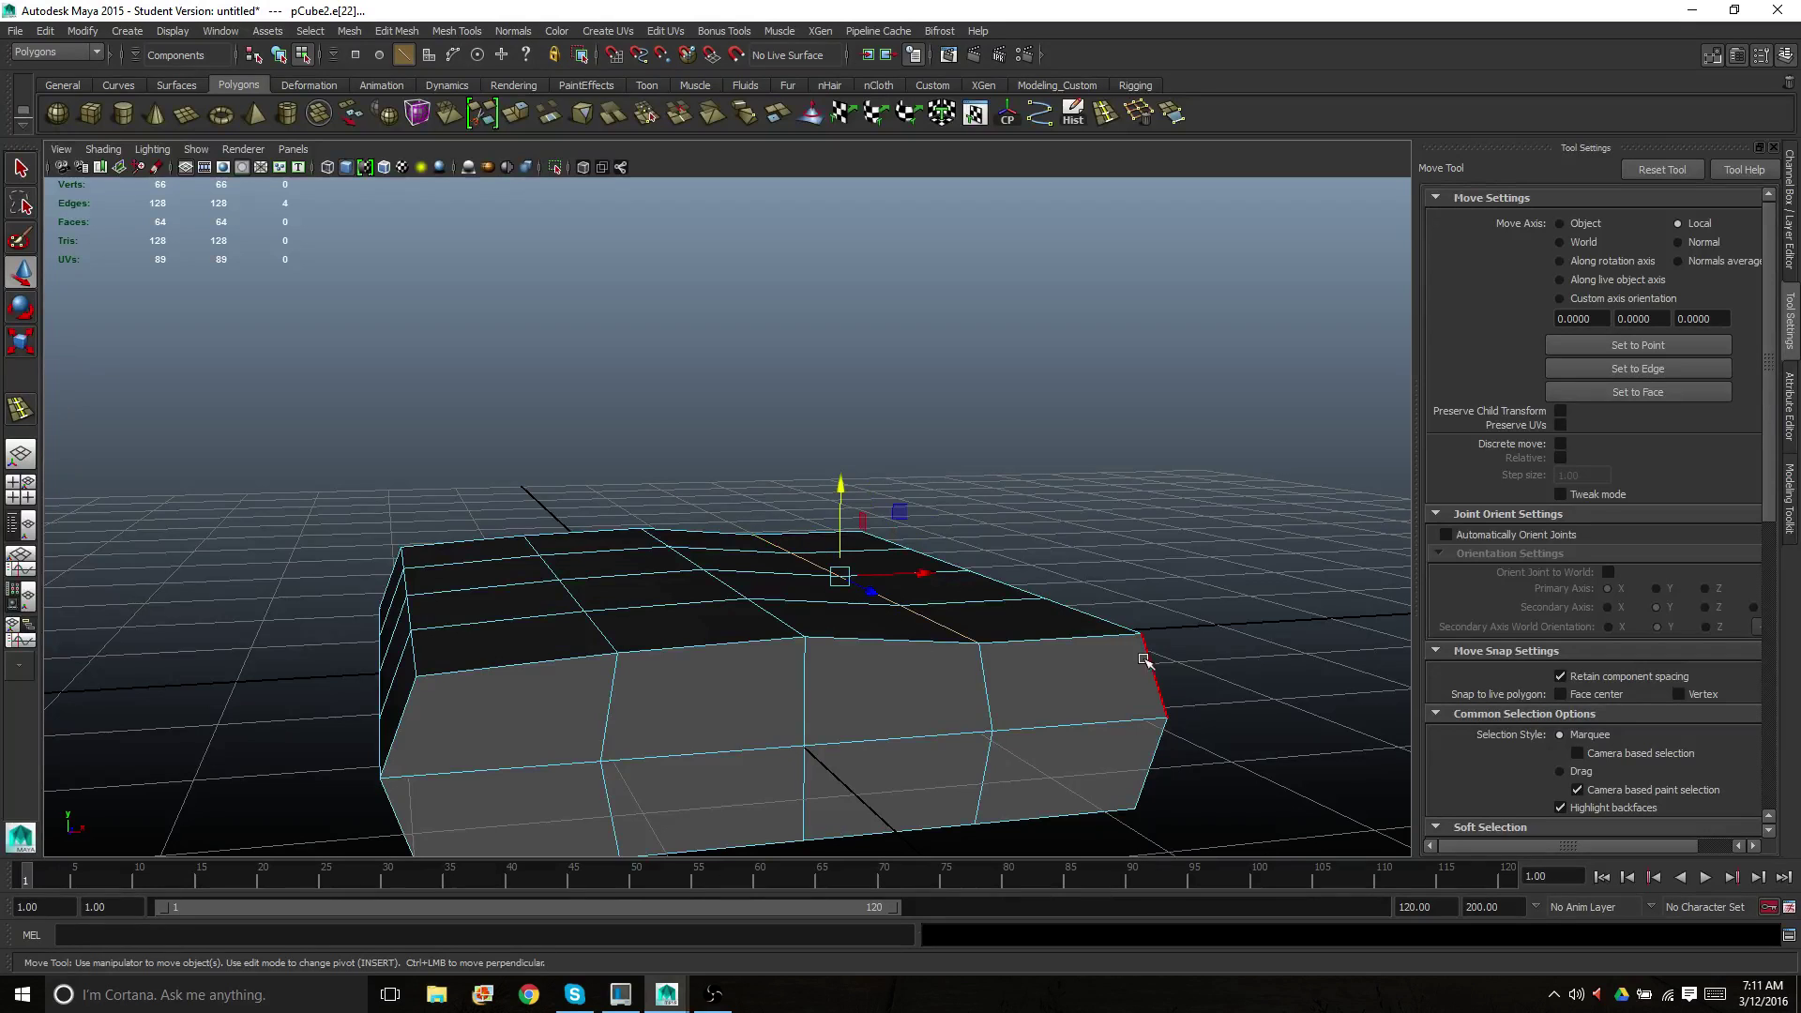
Select the four edges along the outer border of the top face, beside the third inserted line, and move them slightly downward
left_click(1072, 612)
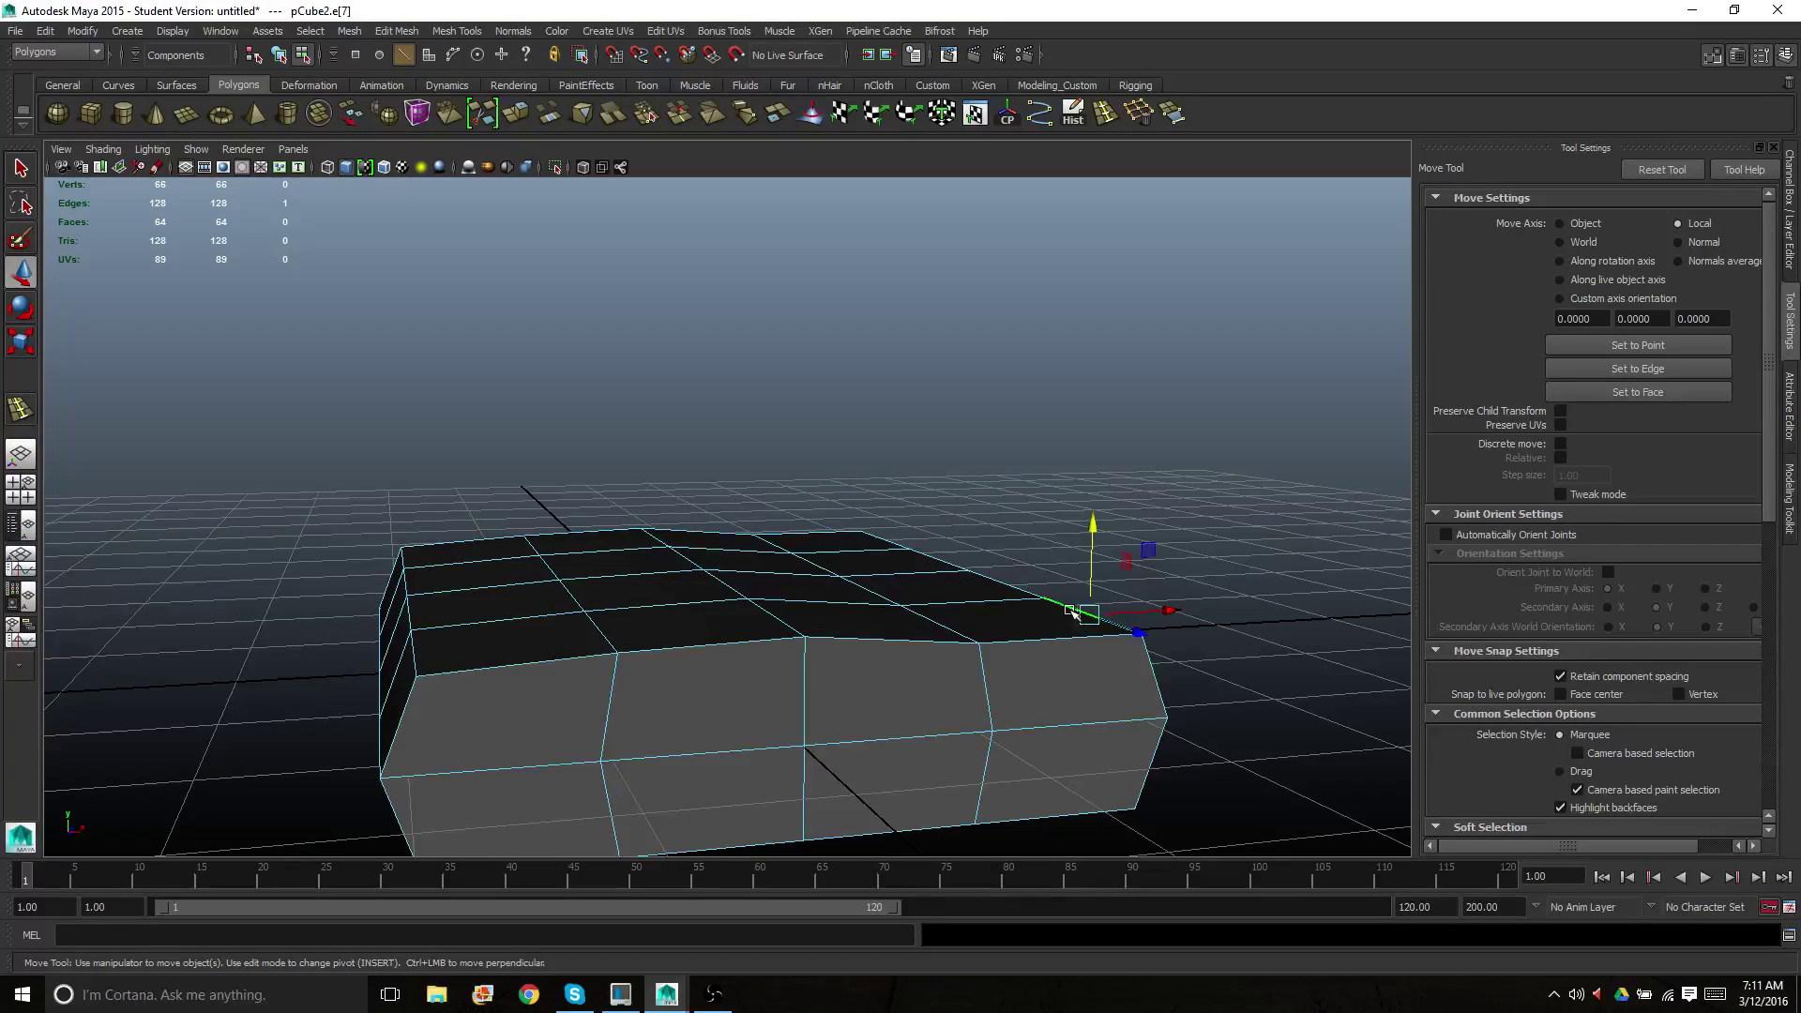
left_click(1016, 588, "shift")
left_click(947, 570, "shift")
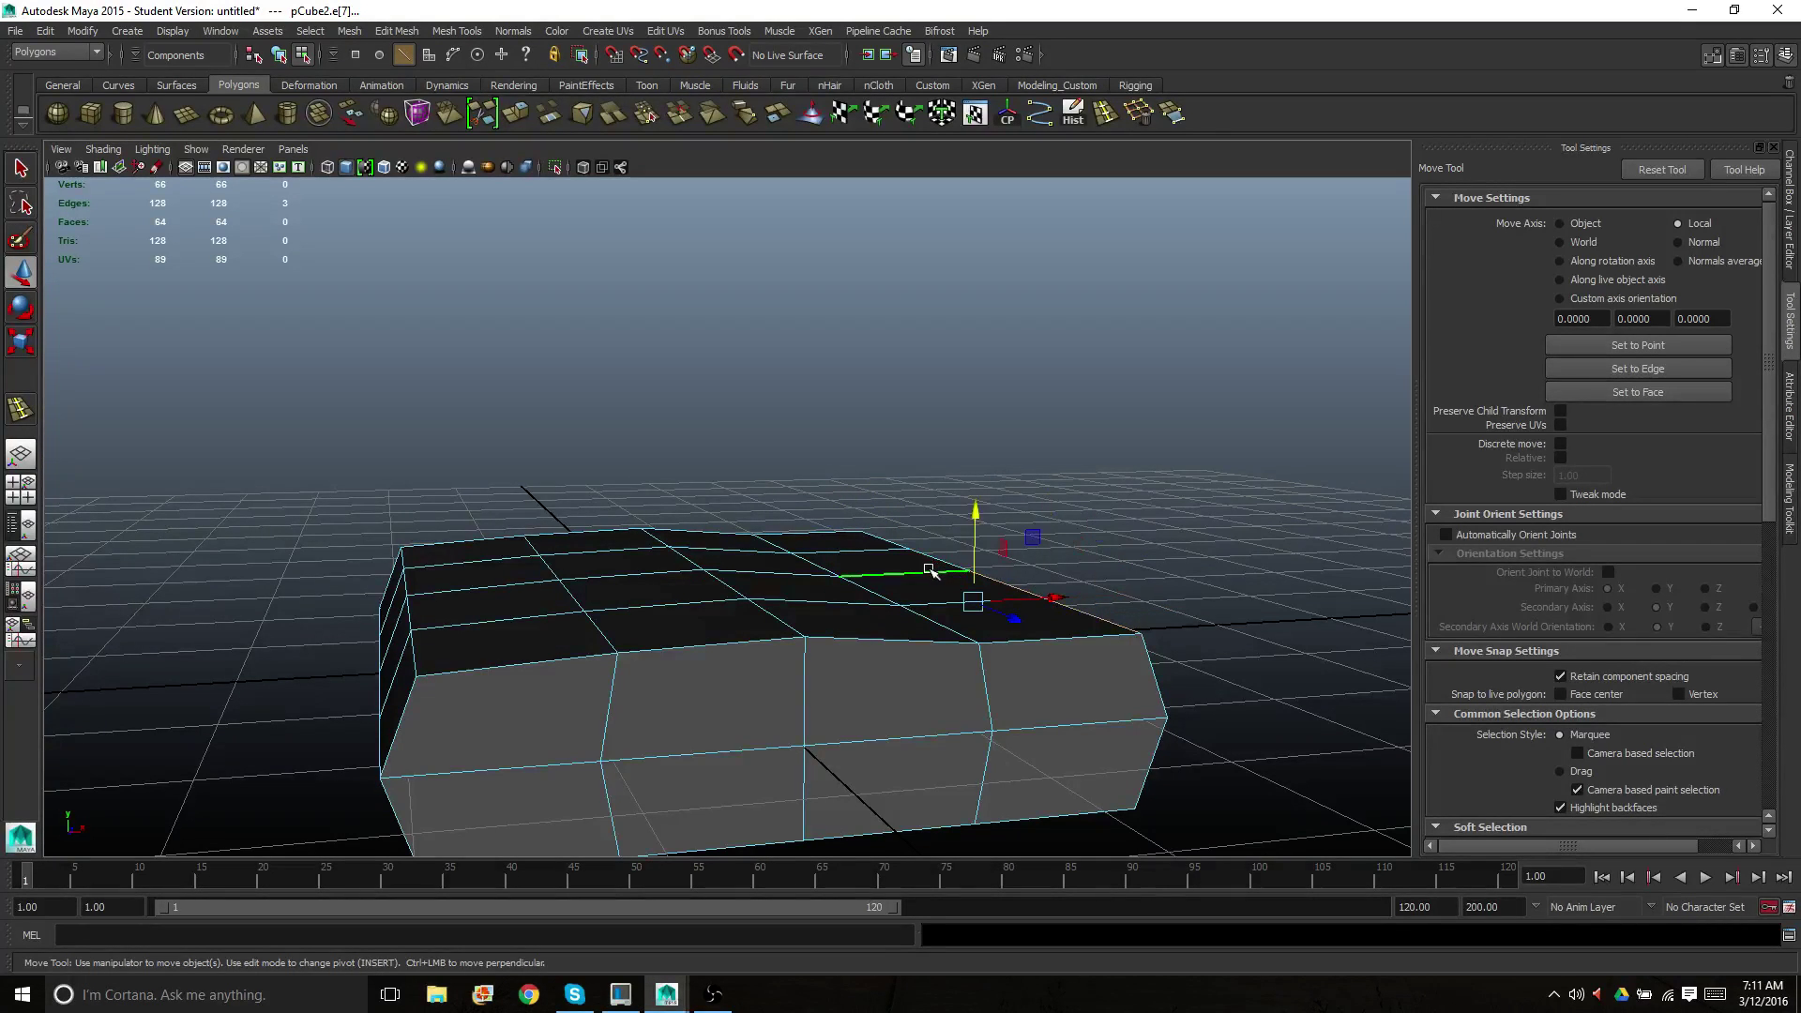
left_click(886, 536, "shift")
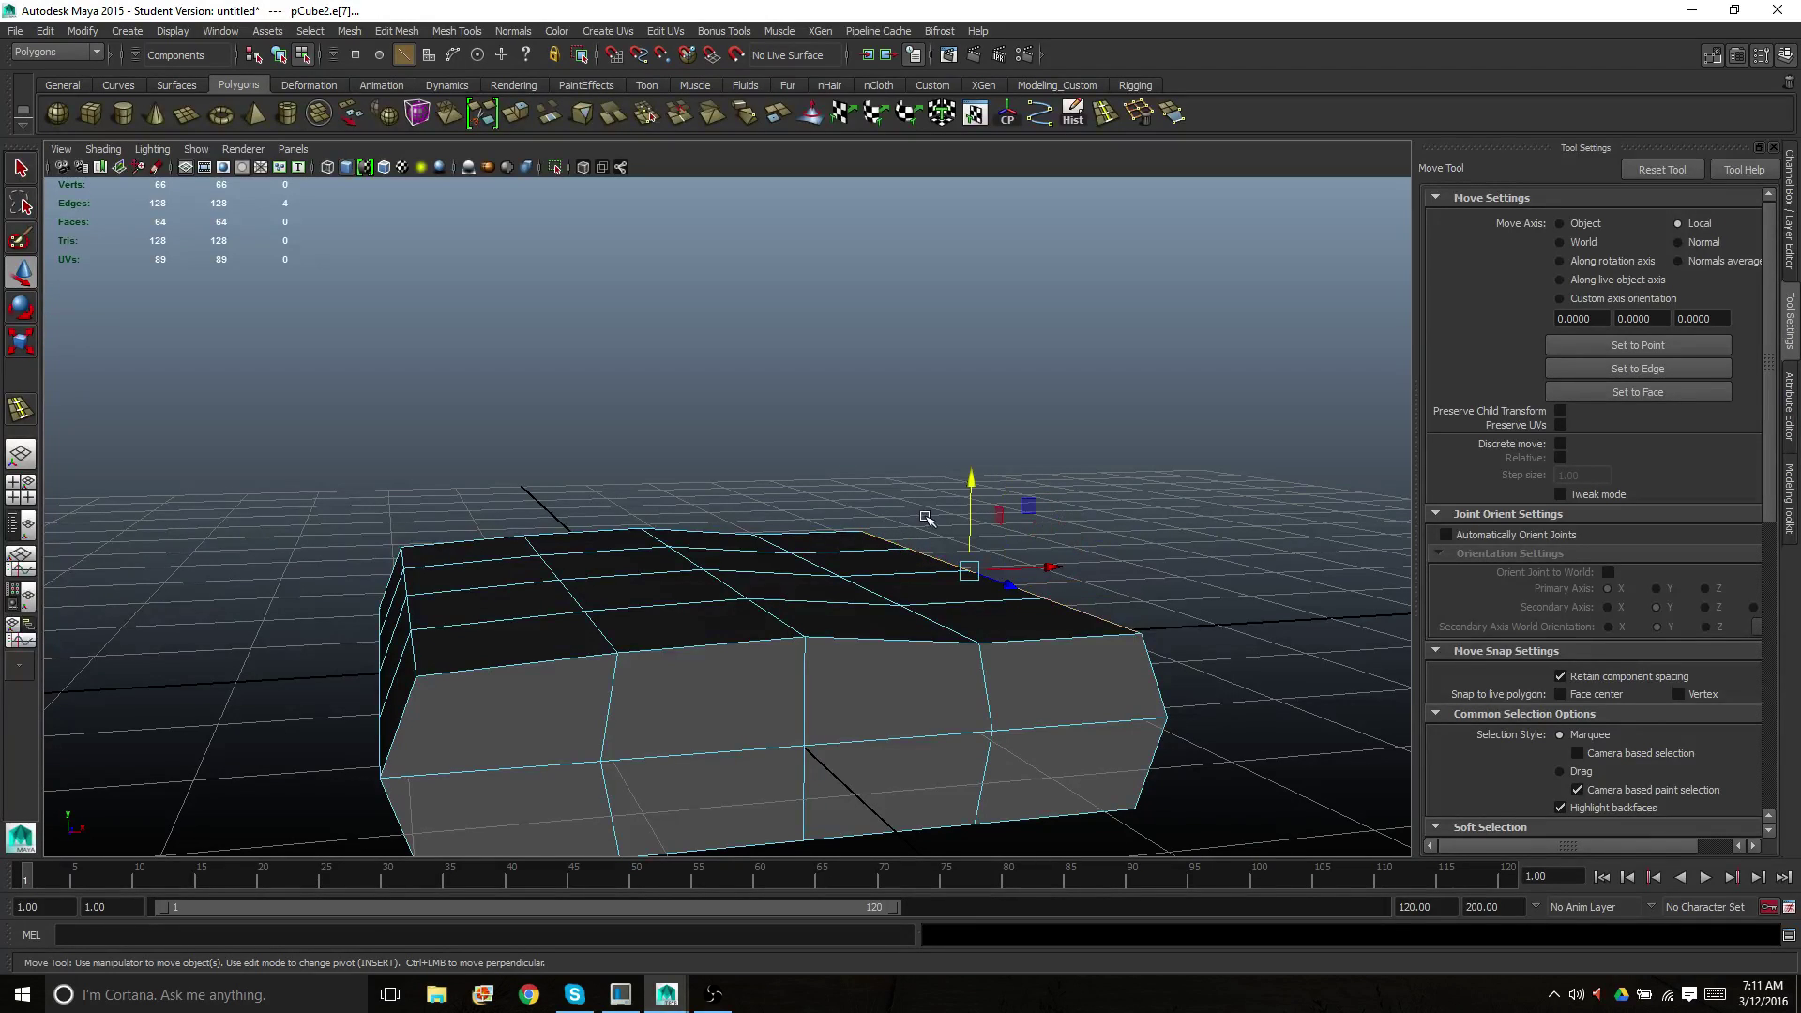
left_click_drag(972, 482, 972, 497)
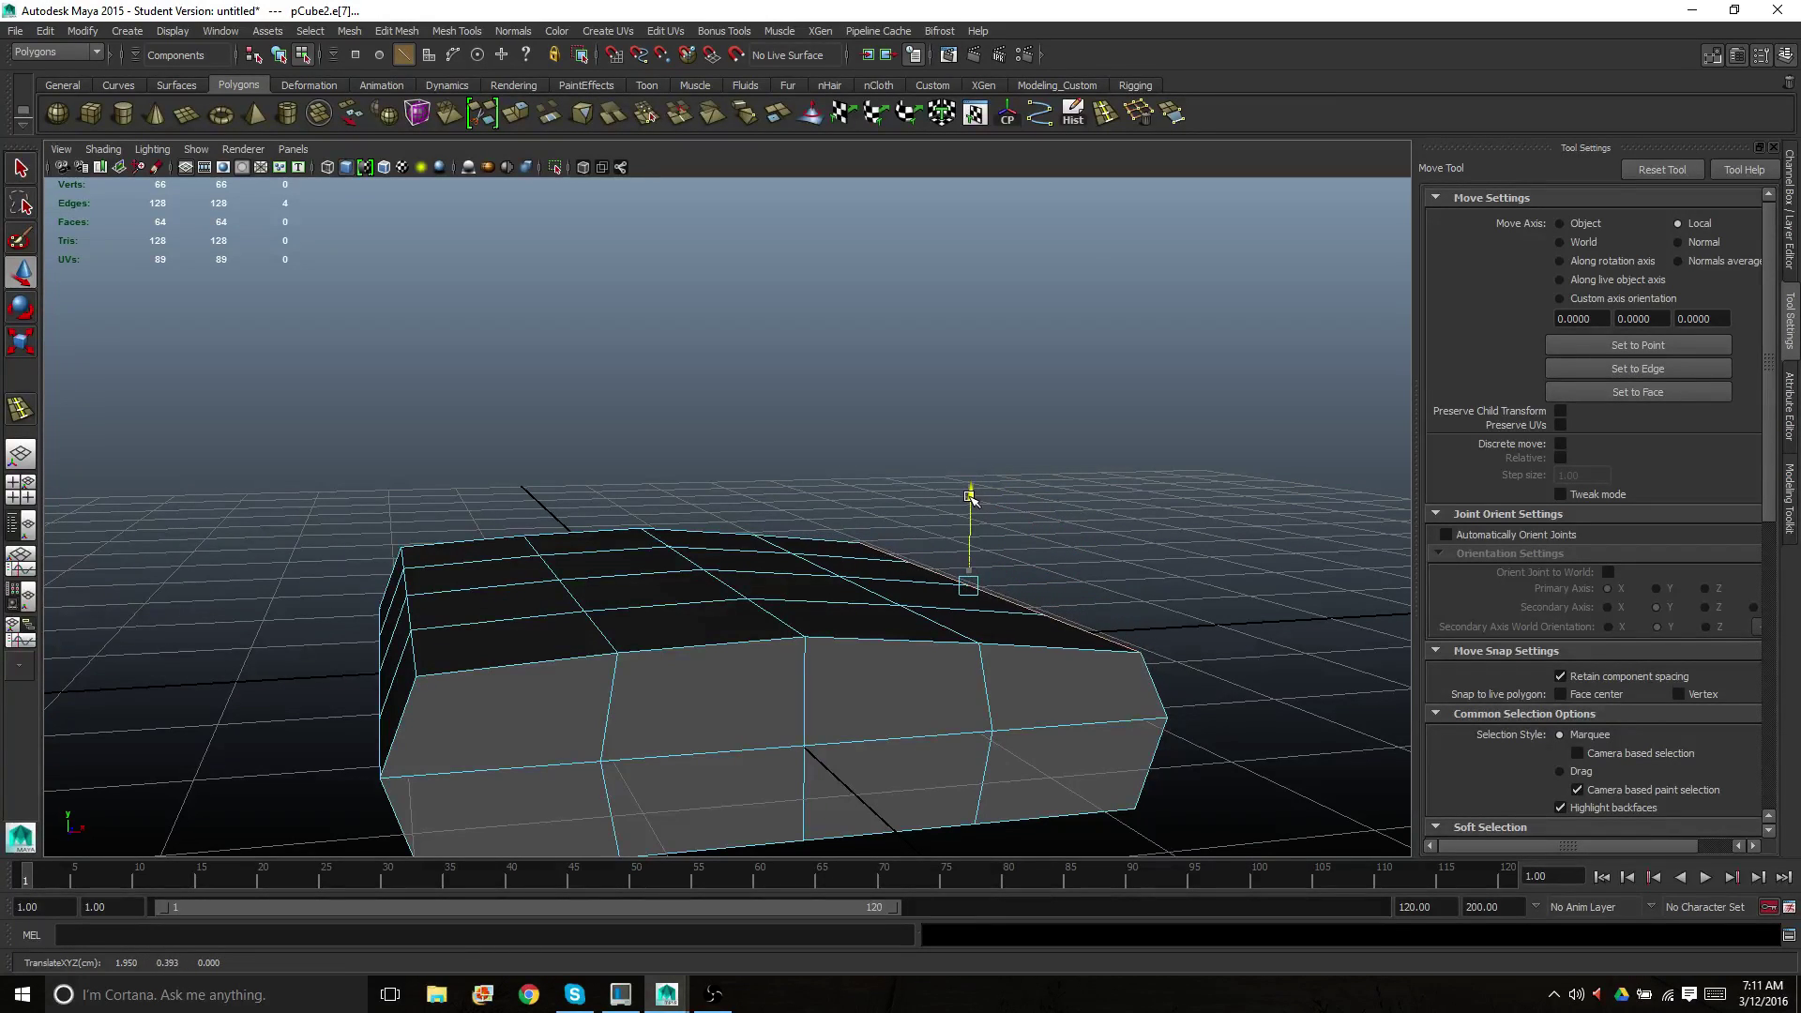
Switch to vertex selection and move the three vertices of one vertical corner inward at the slab's front end
scroll(804, 604, "down", 2)
left_click_drag(804, 605, 497, 638, "alt")
middle_click_drag(647, 666, 702, 561, "alt")
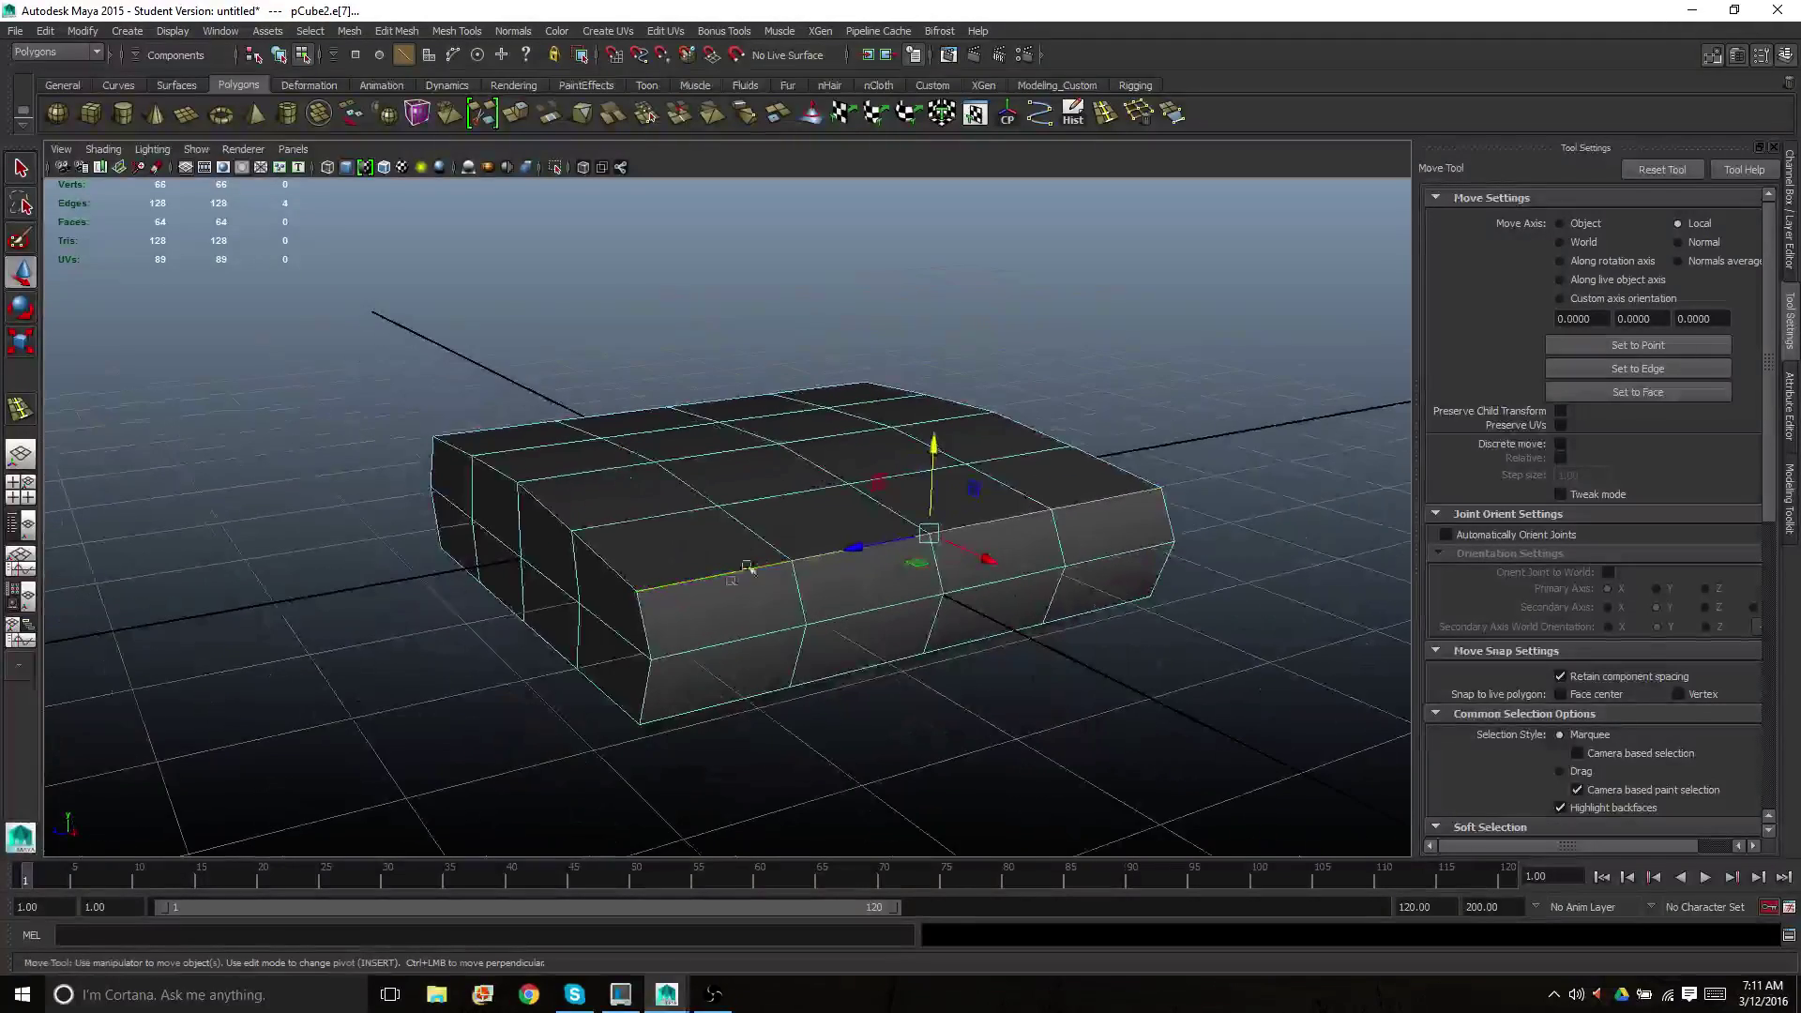
right_click(642, 619)
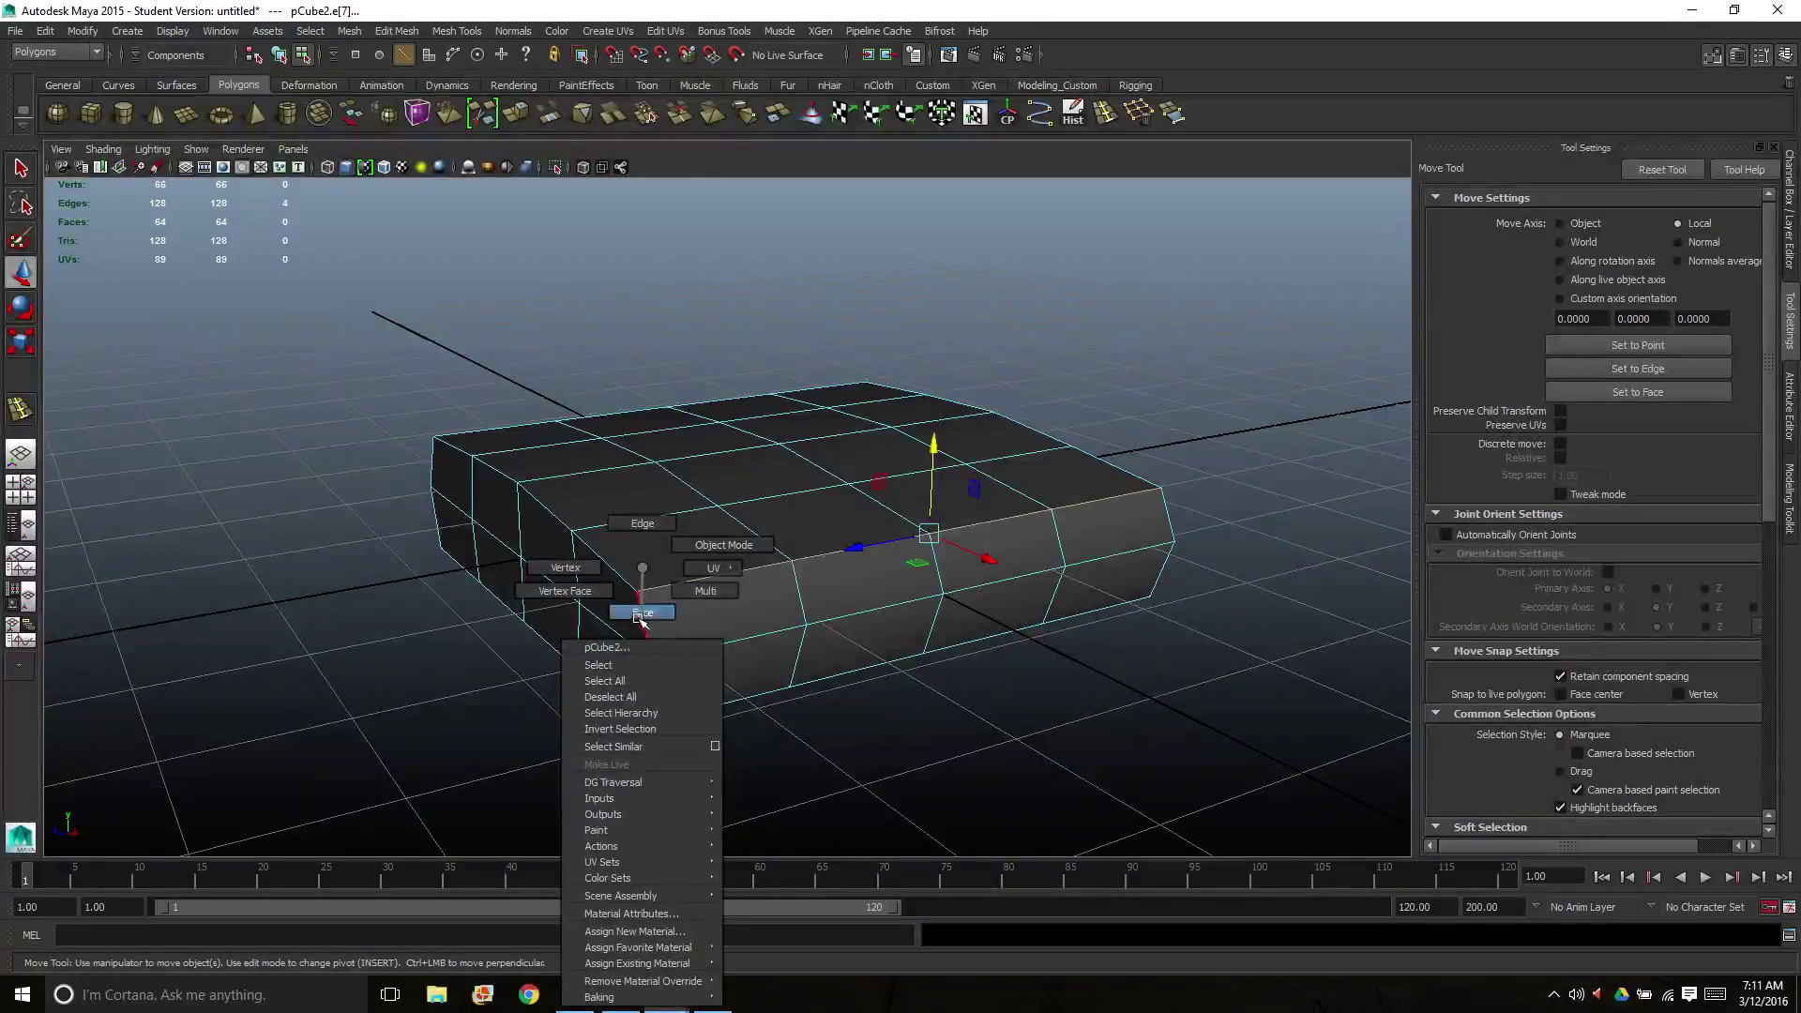
left_click(641, 613)
left_click_drag(615, 663, 752, 742, "alt")
middle_click_drag(795, 732, 750, 614, "alt")
left_click_drag(760, 632, 771, 564)
Switch to face selection and select the two stacked faces beside the centre line on the slab's front end
right_click(770, 560)
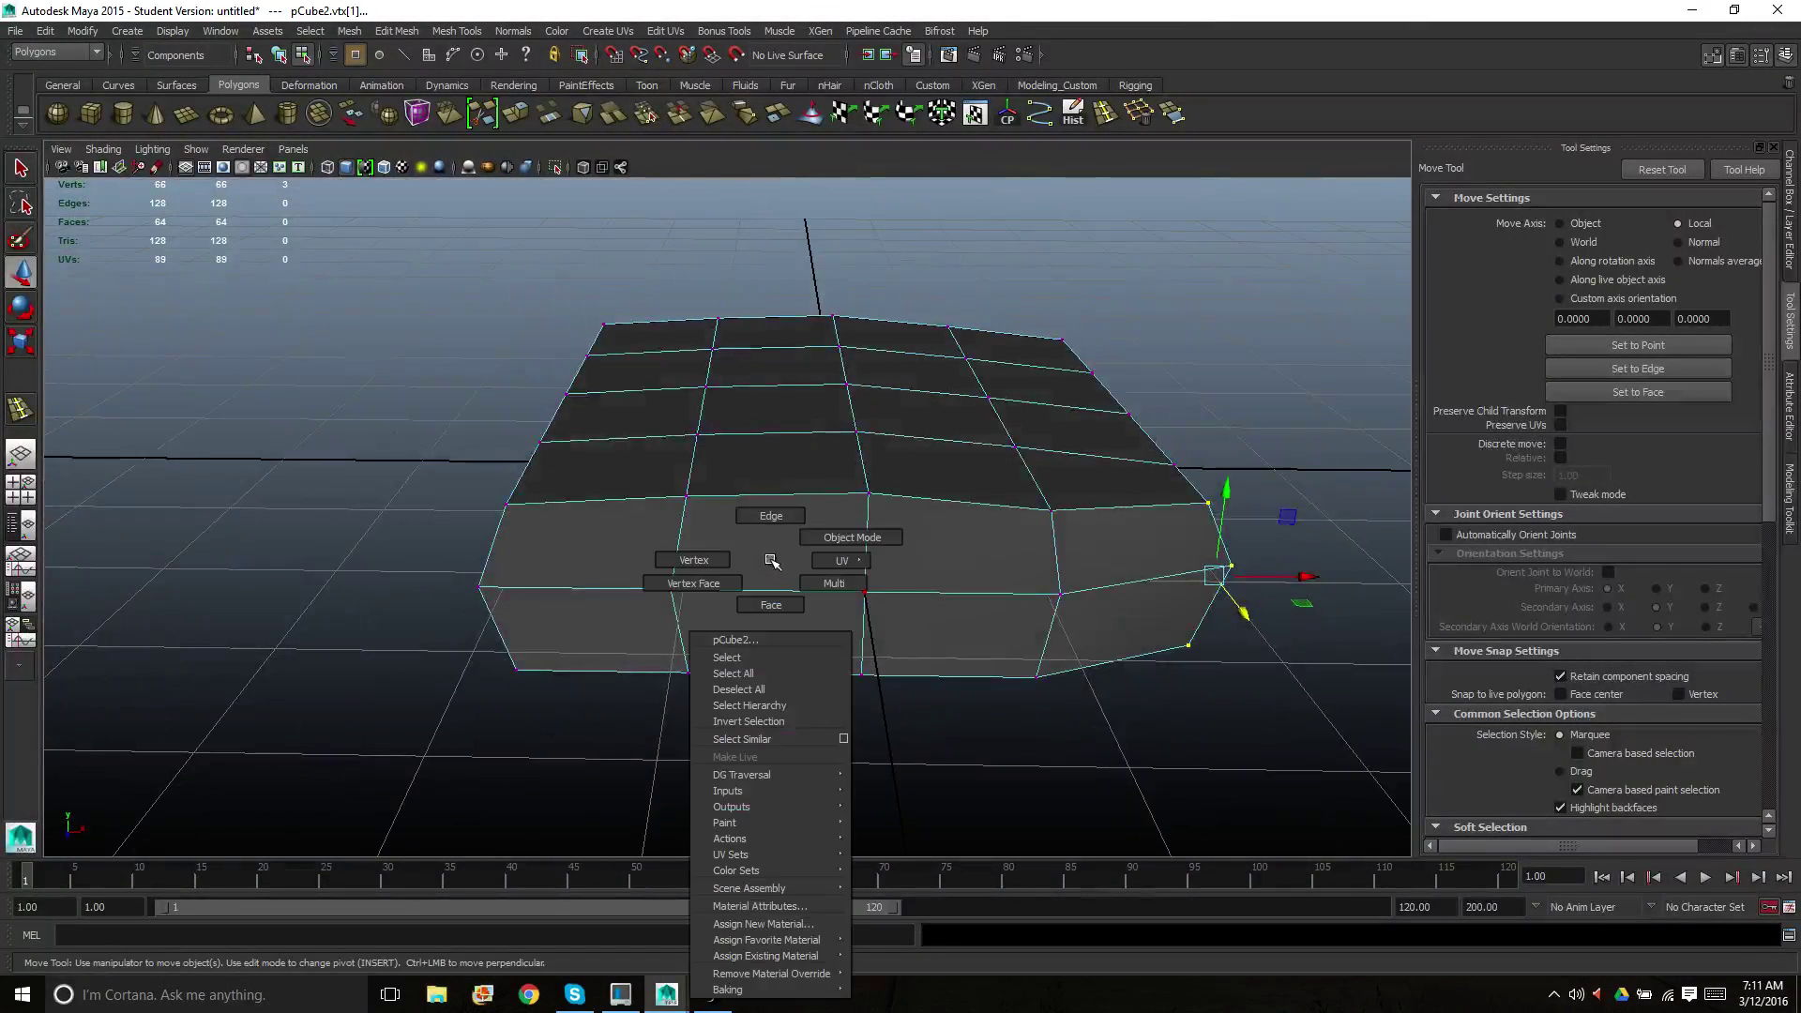
right_click_drag(774, 574, 771, 600)
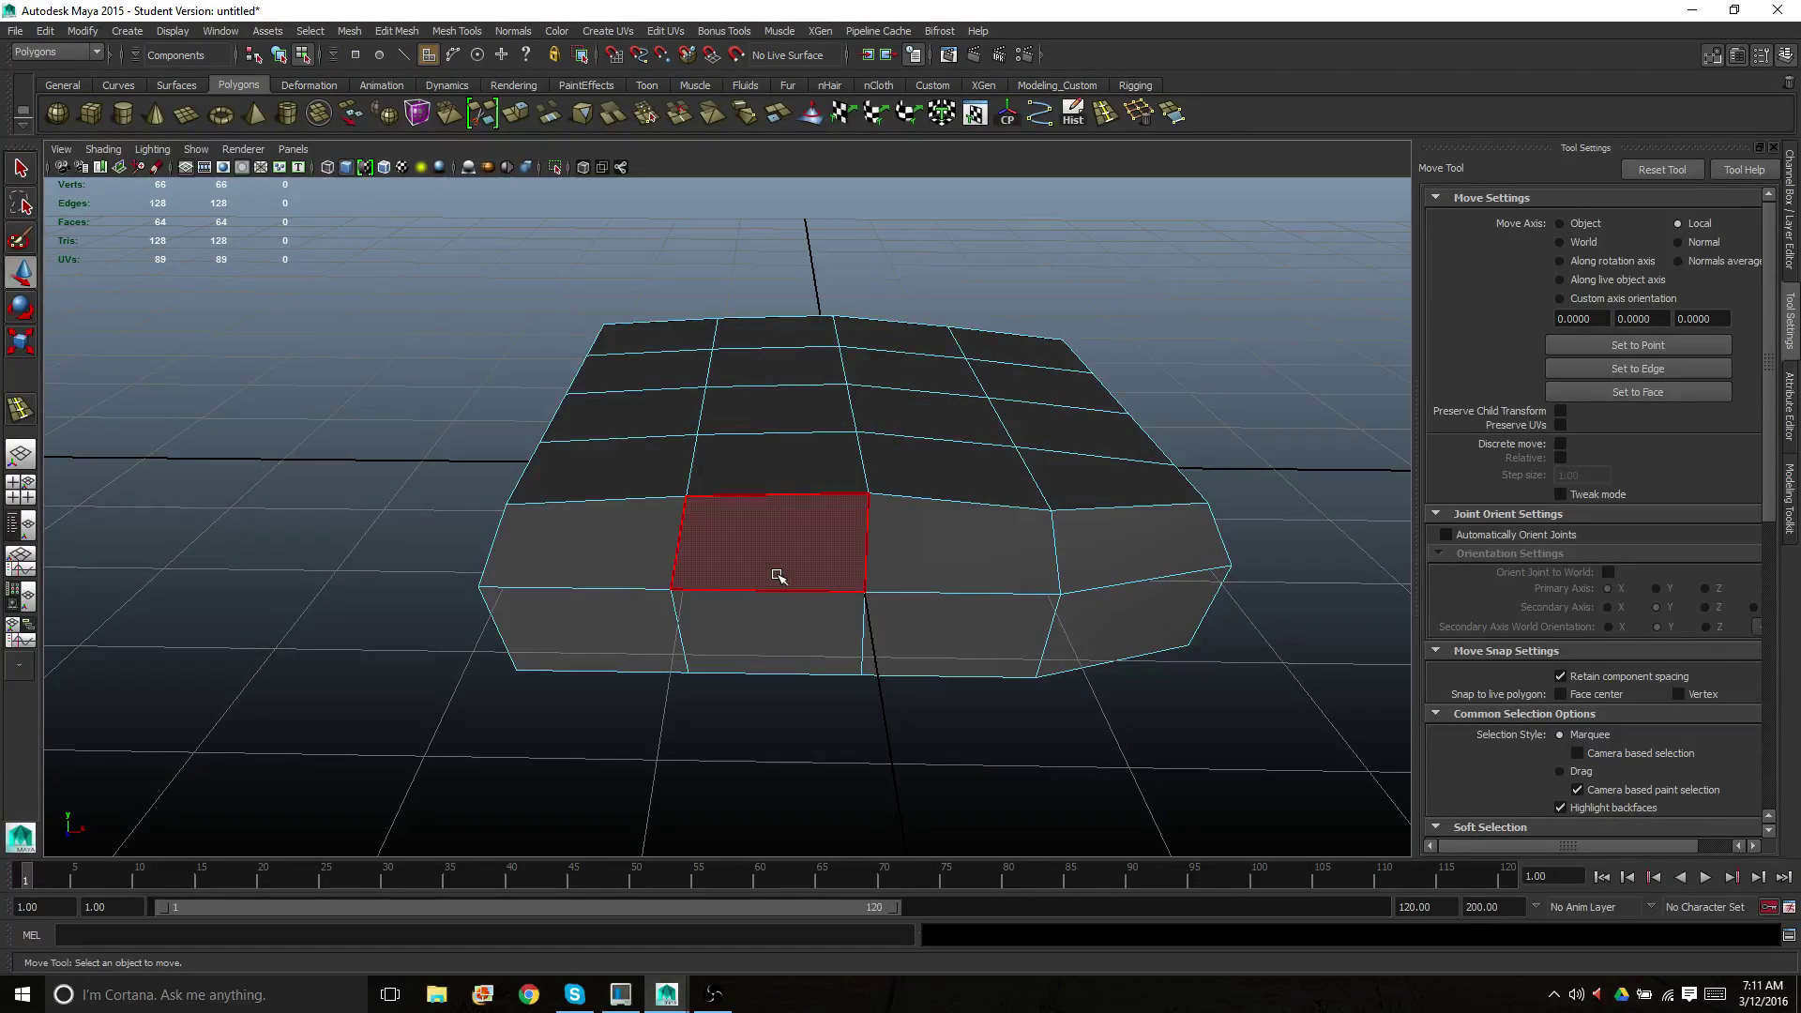
scroll(777, 576, "down", 2)
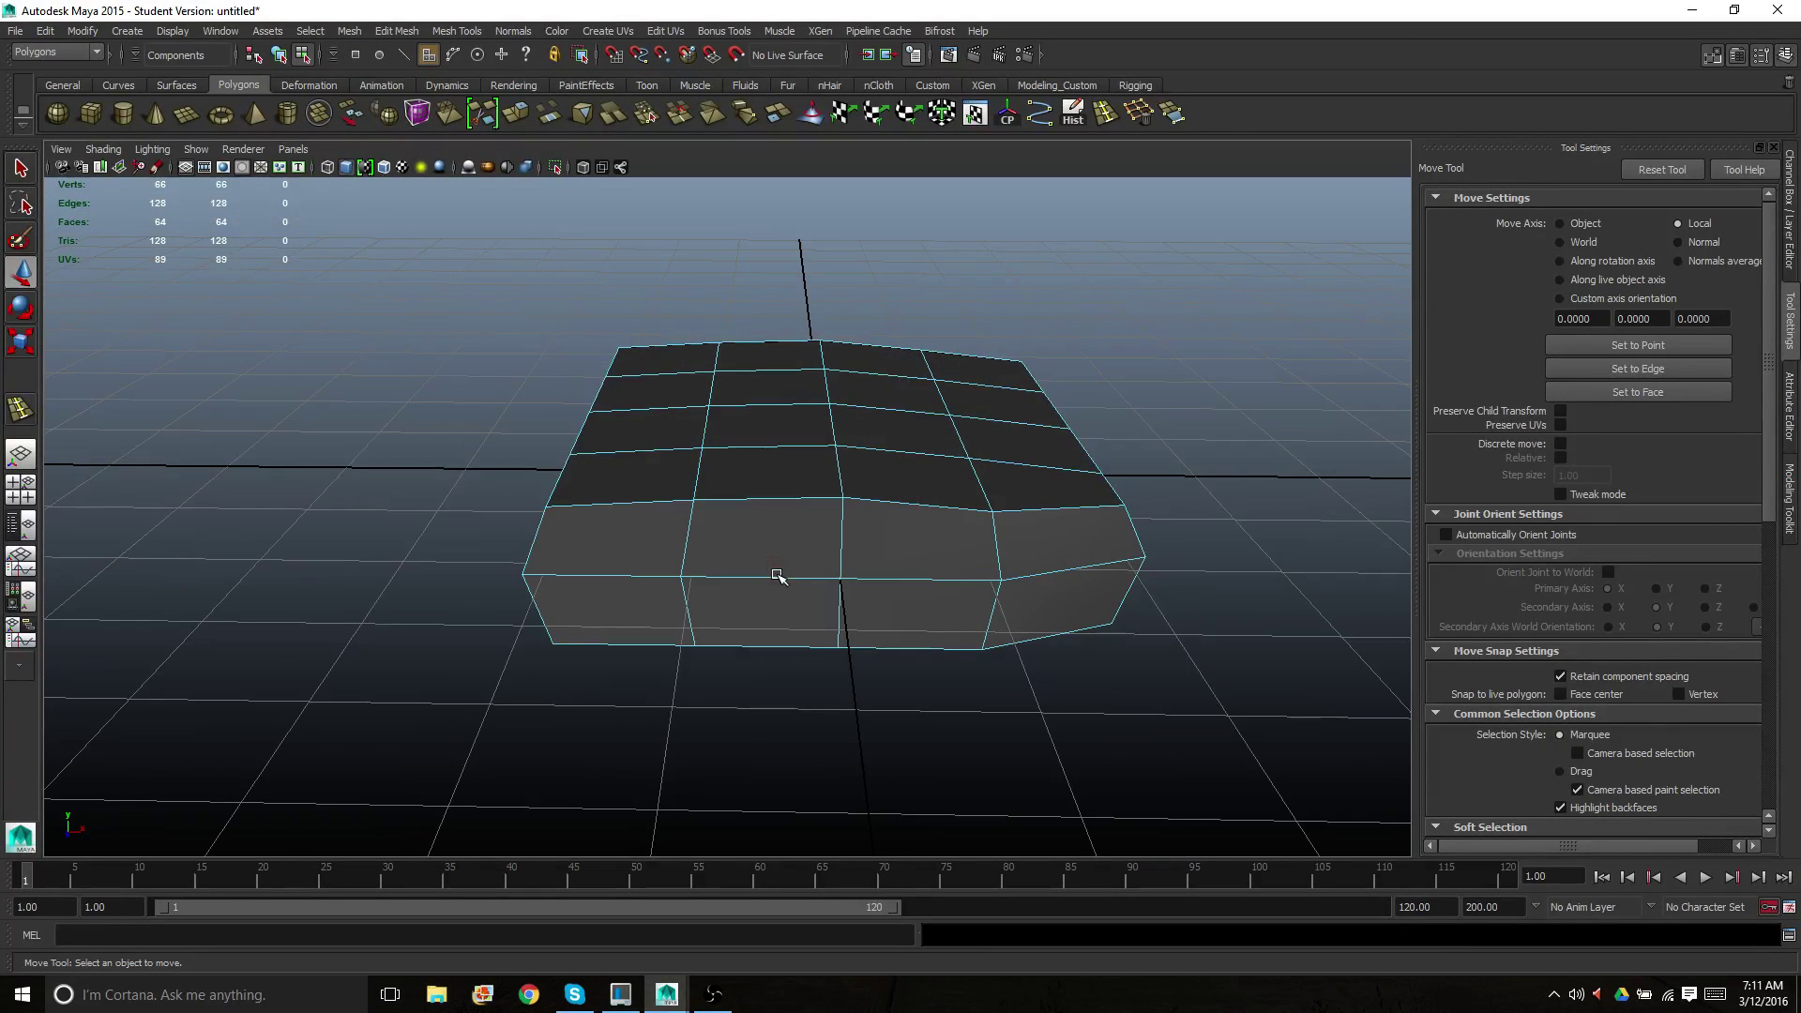
left_click(792, 560)
left_click(816, 611, "shift")
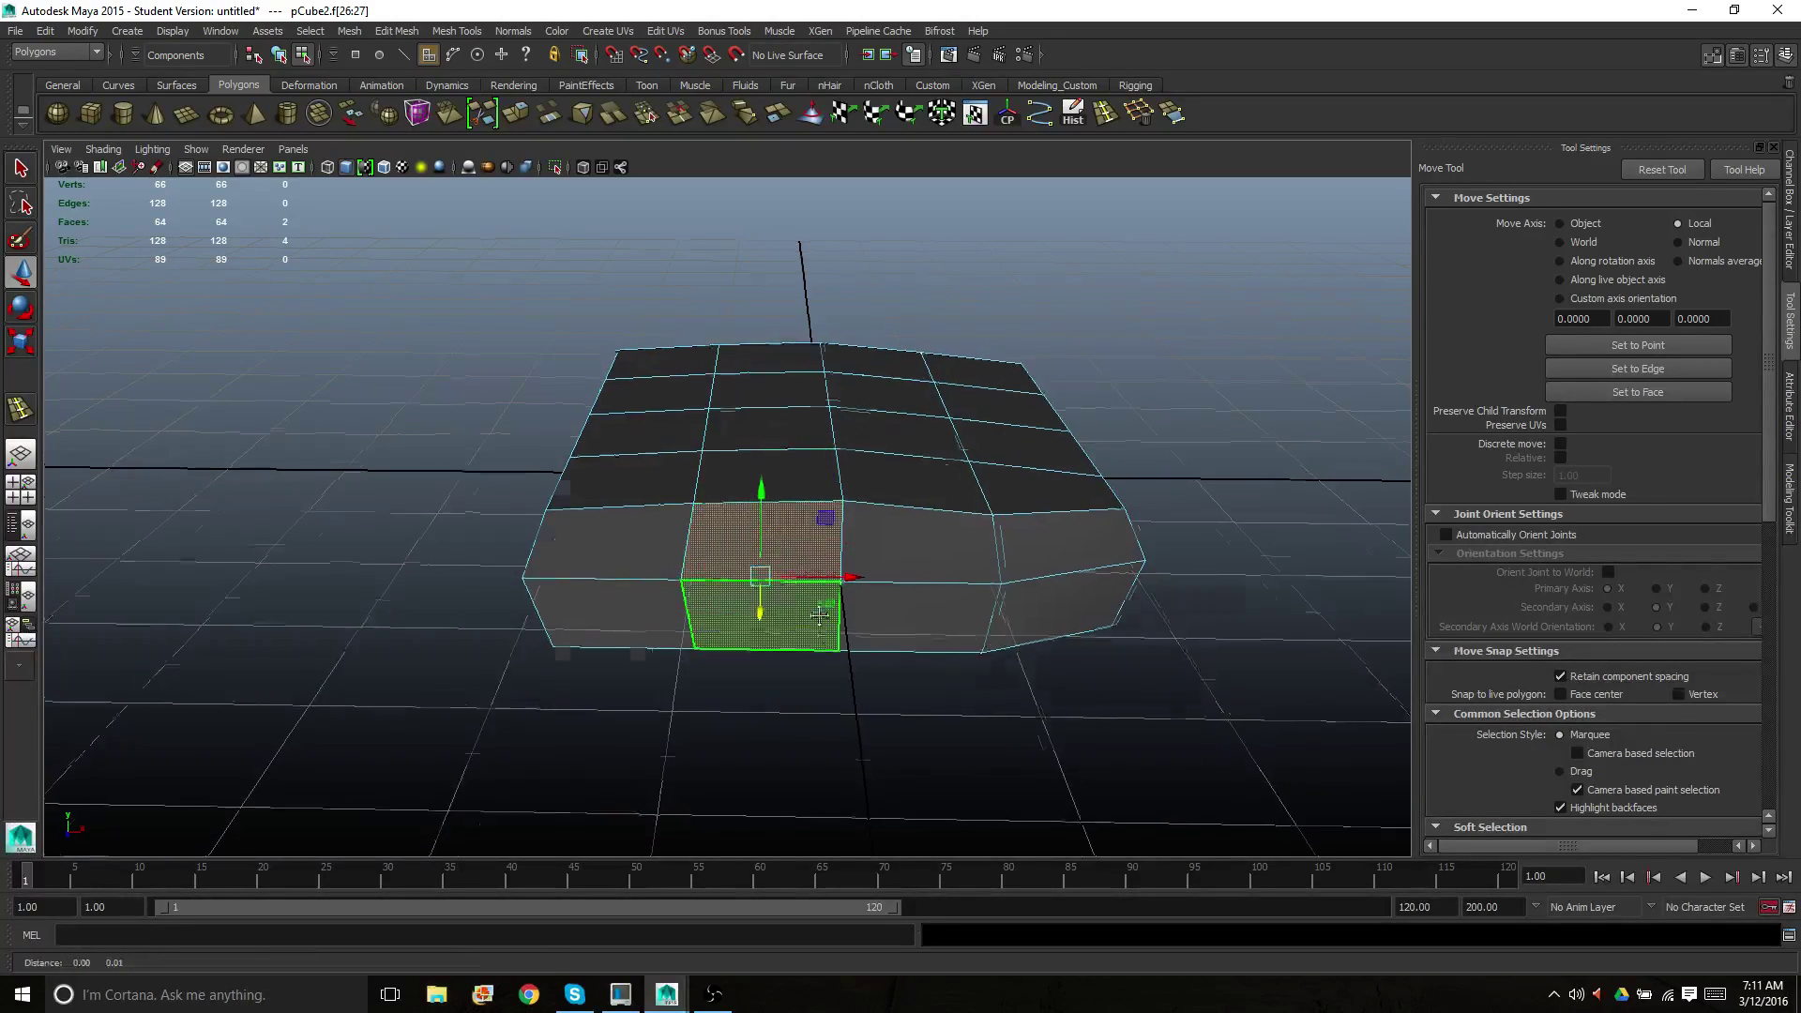
left_click_drag(819, 615, 591, 598, "alt")
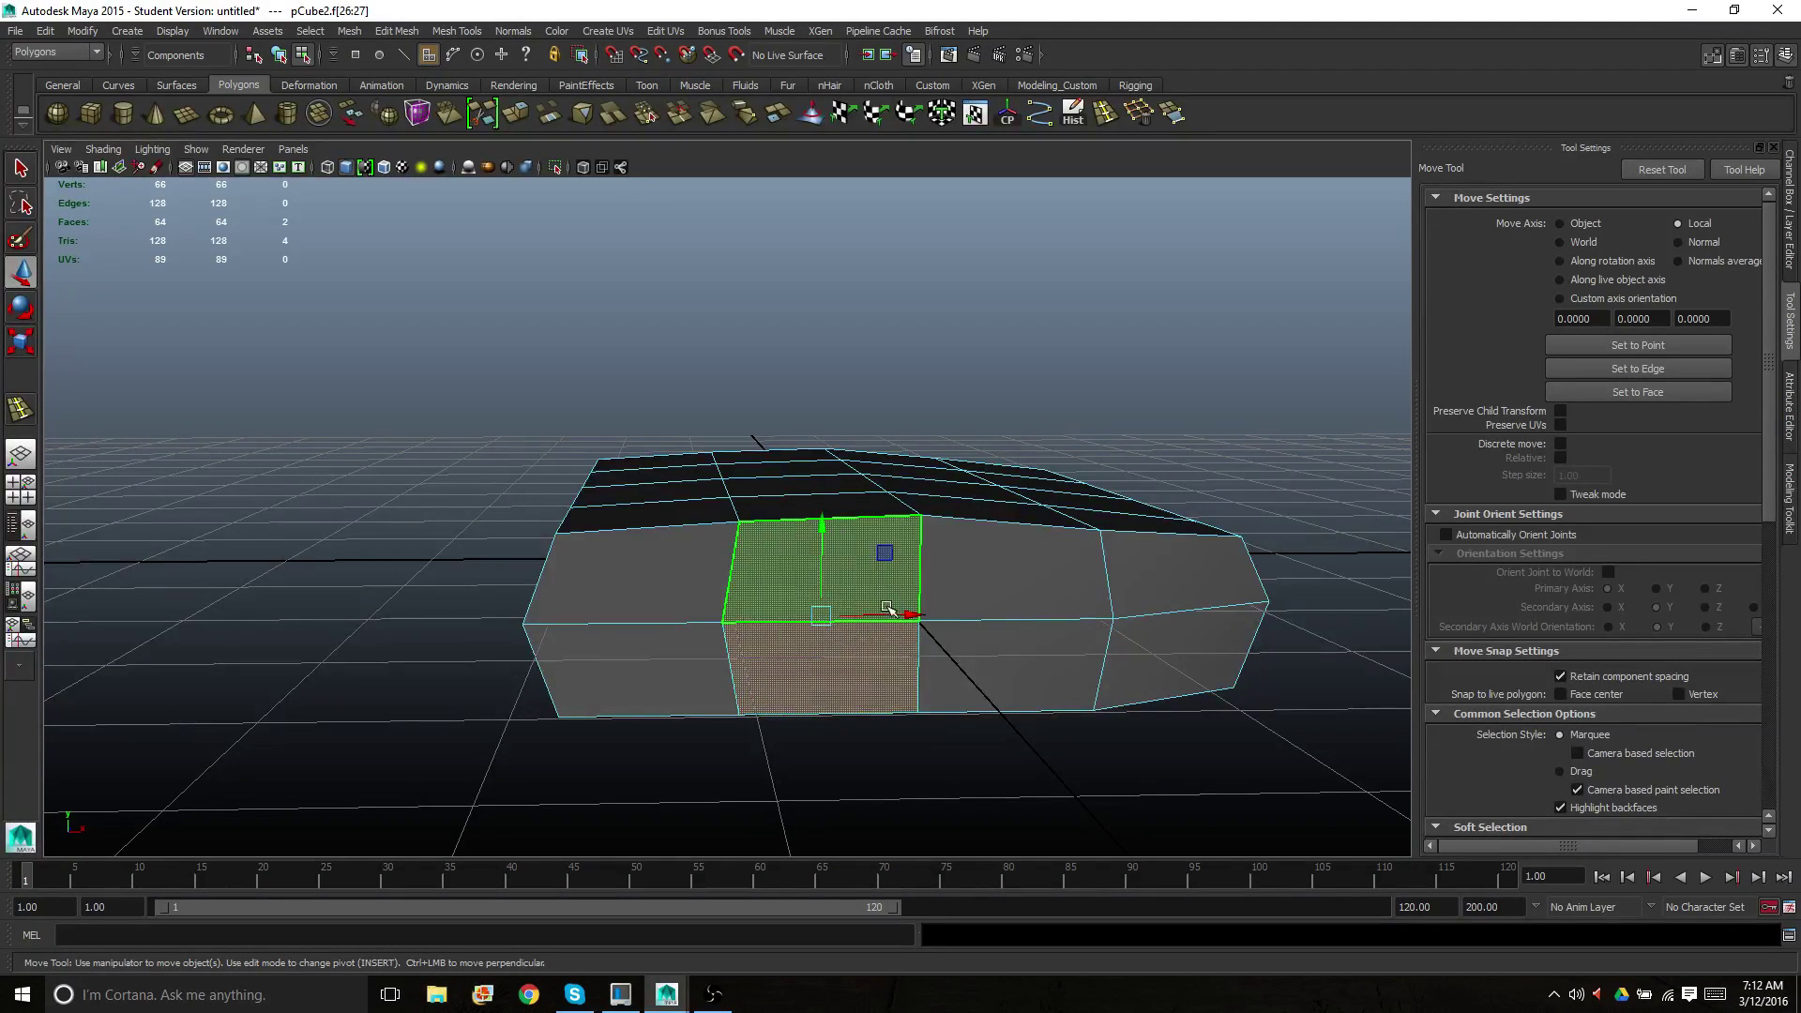
scroll(861, 630, "down", 1)
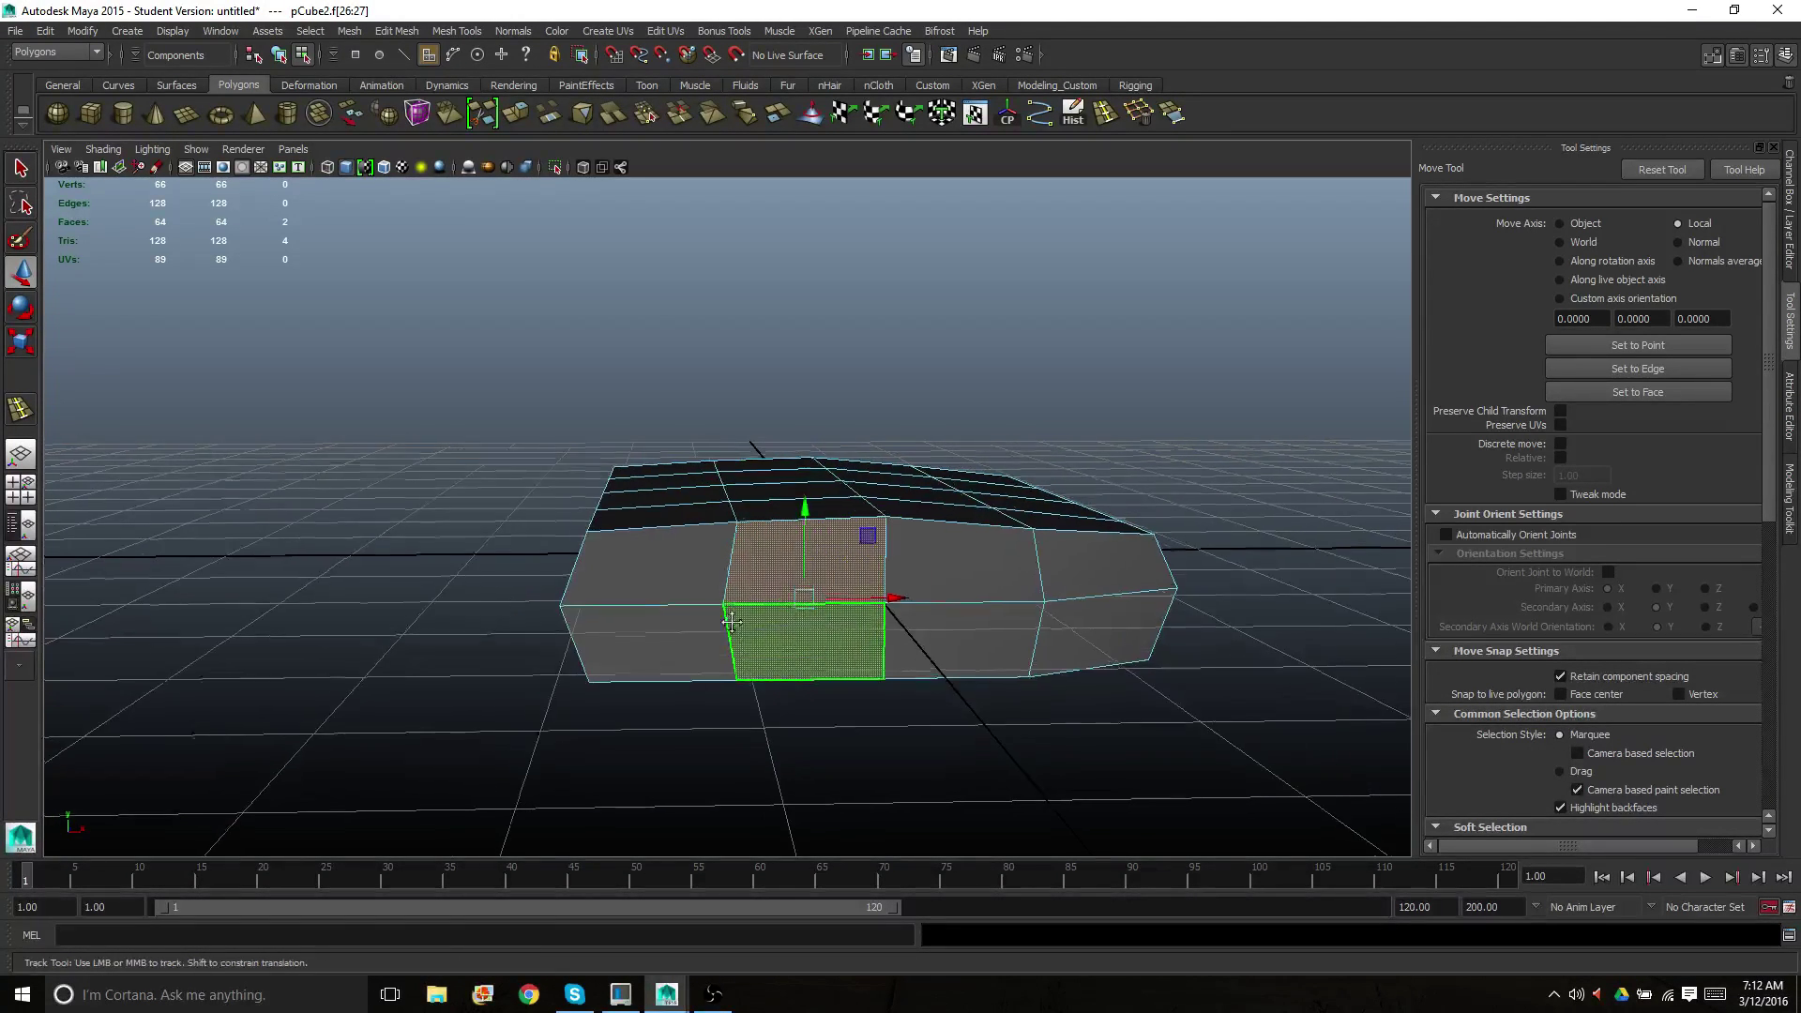
scroll(708, 677, "up", 3)
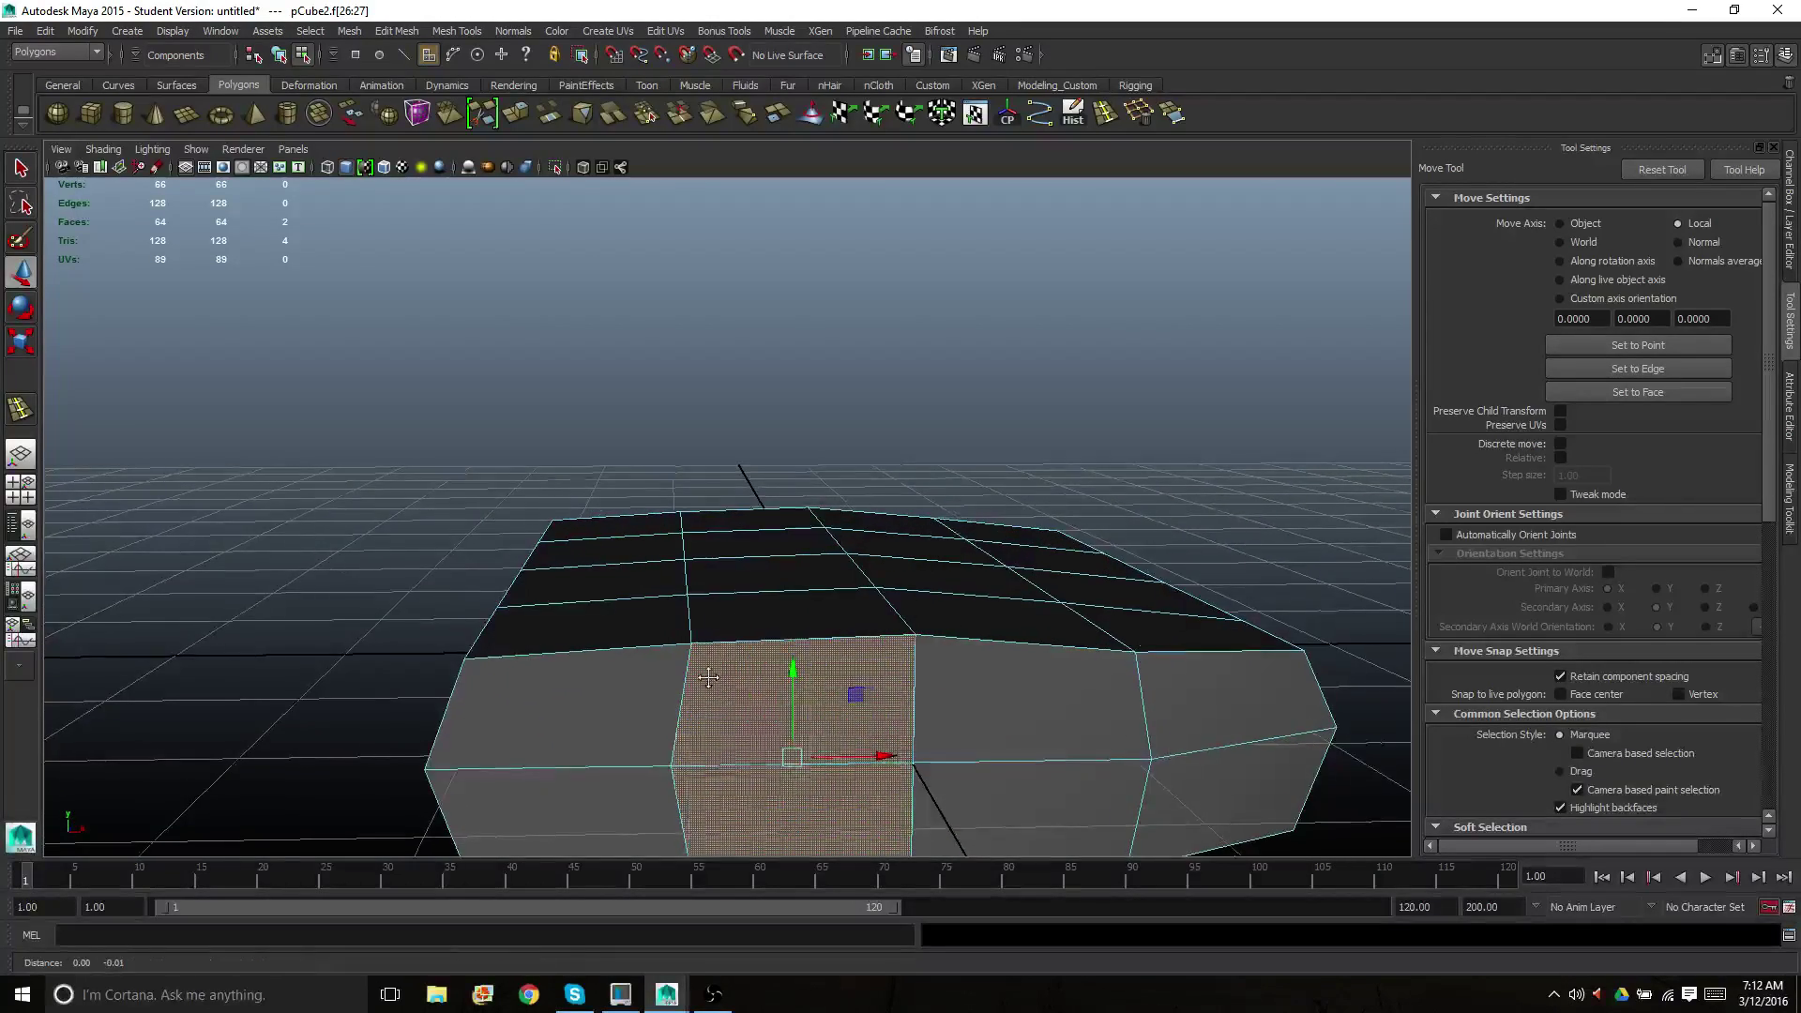
left_click_drag(709, 677, 667, 631, "alt")
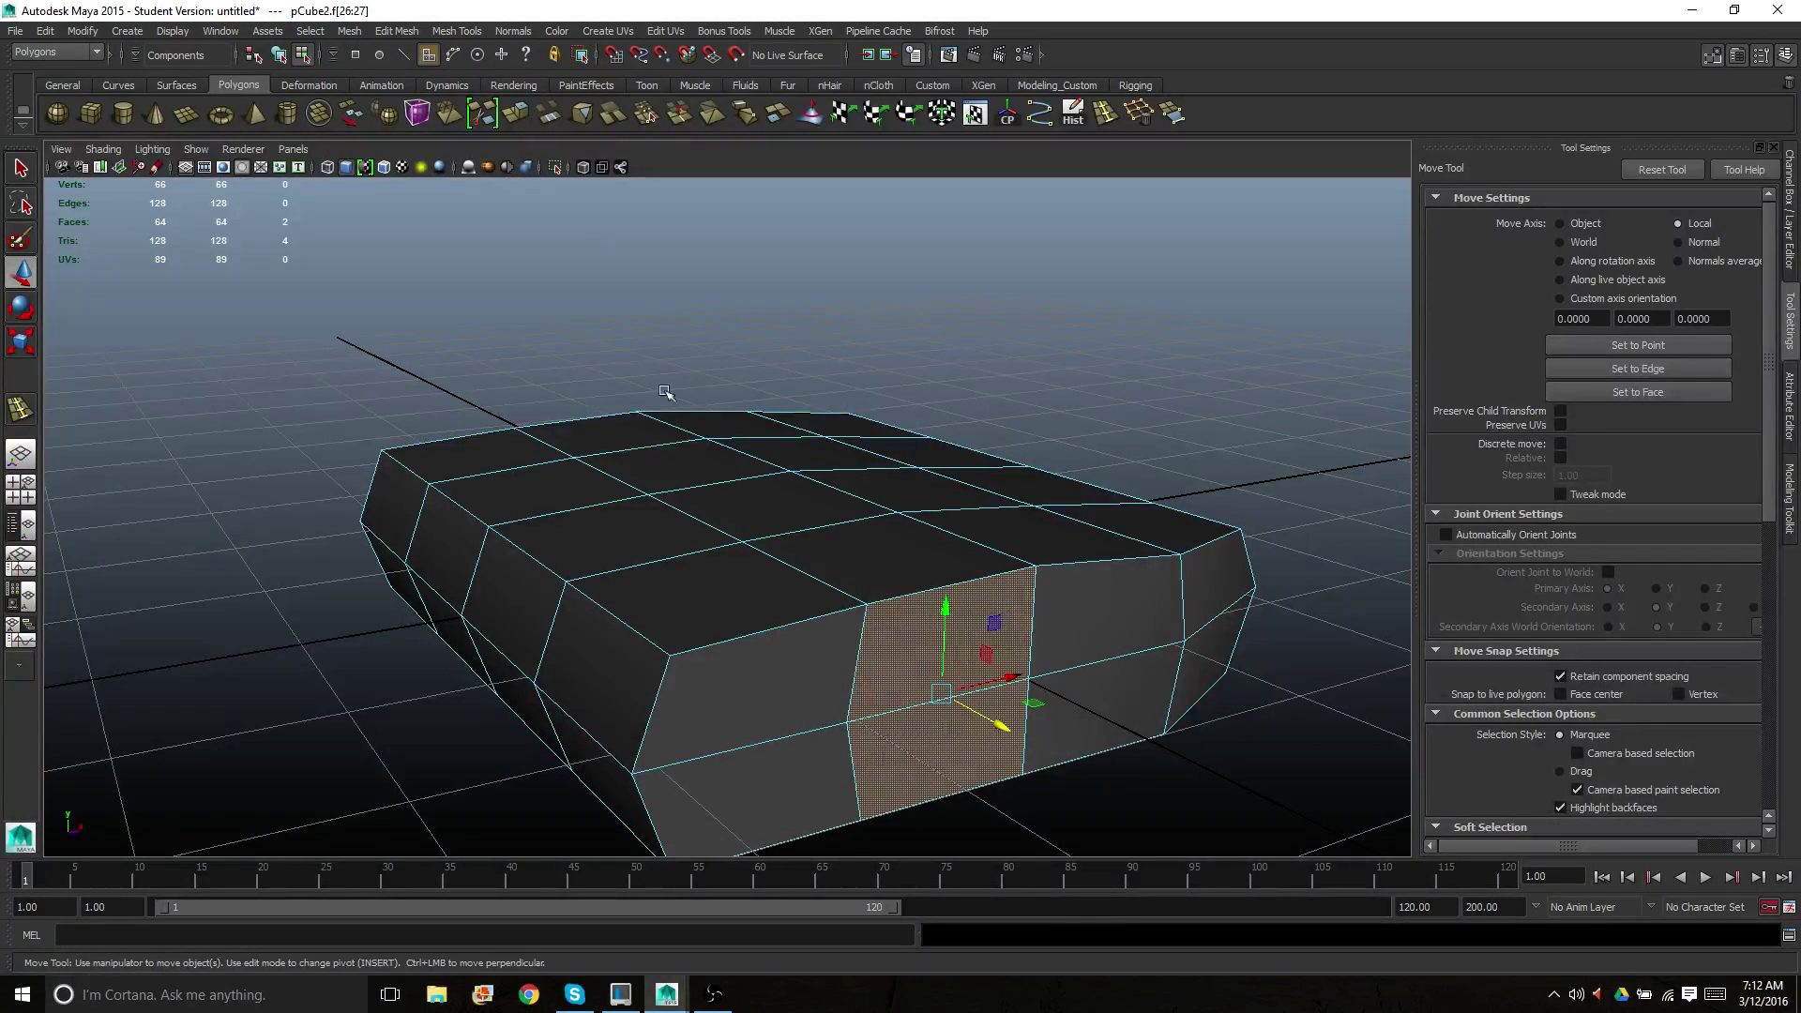
Show the Modeling Toolkit in place of the tool settings
left_click(1709, 56)
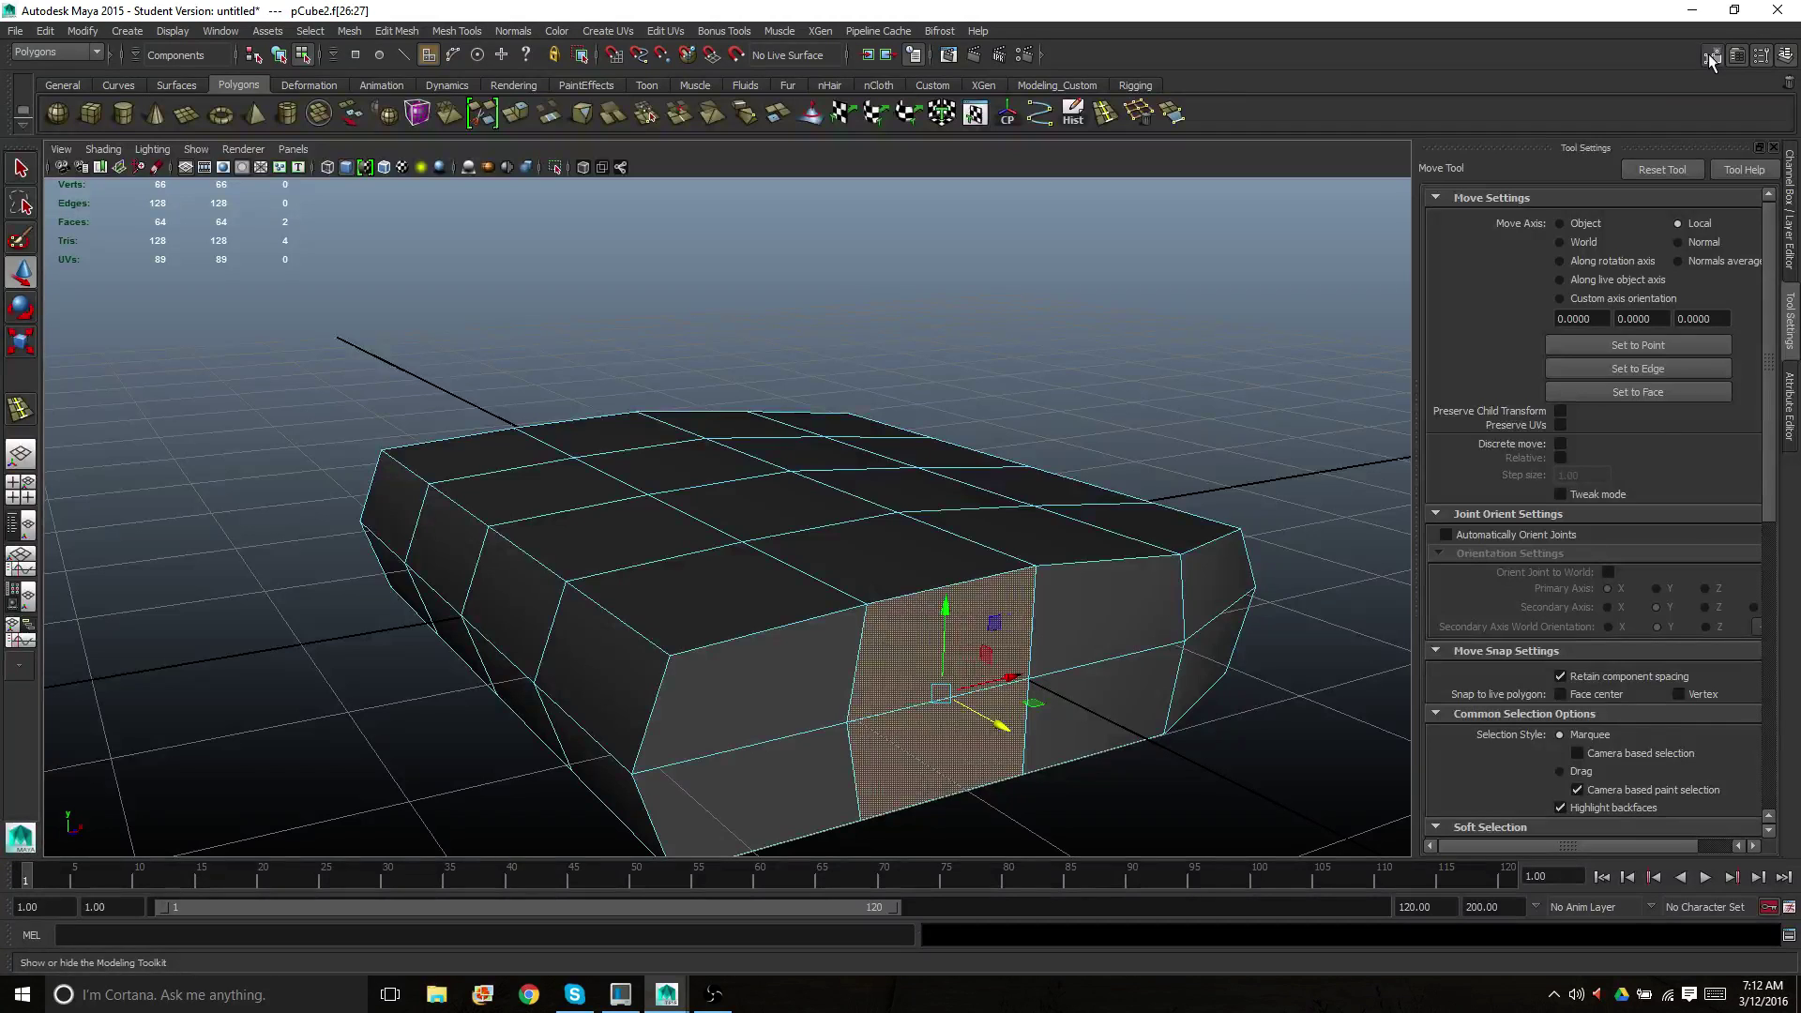
key("ctrl+a")
left_click(1711, 56)
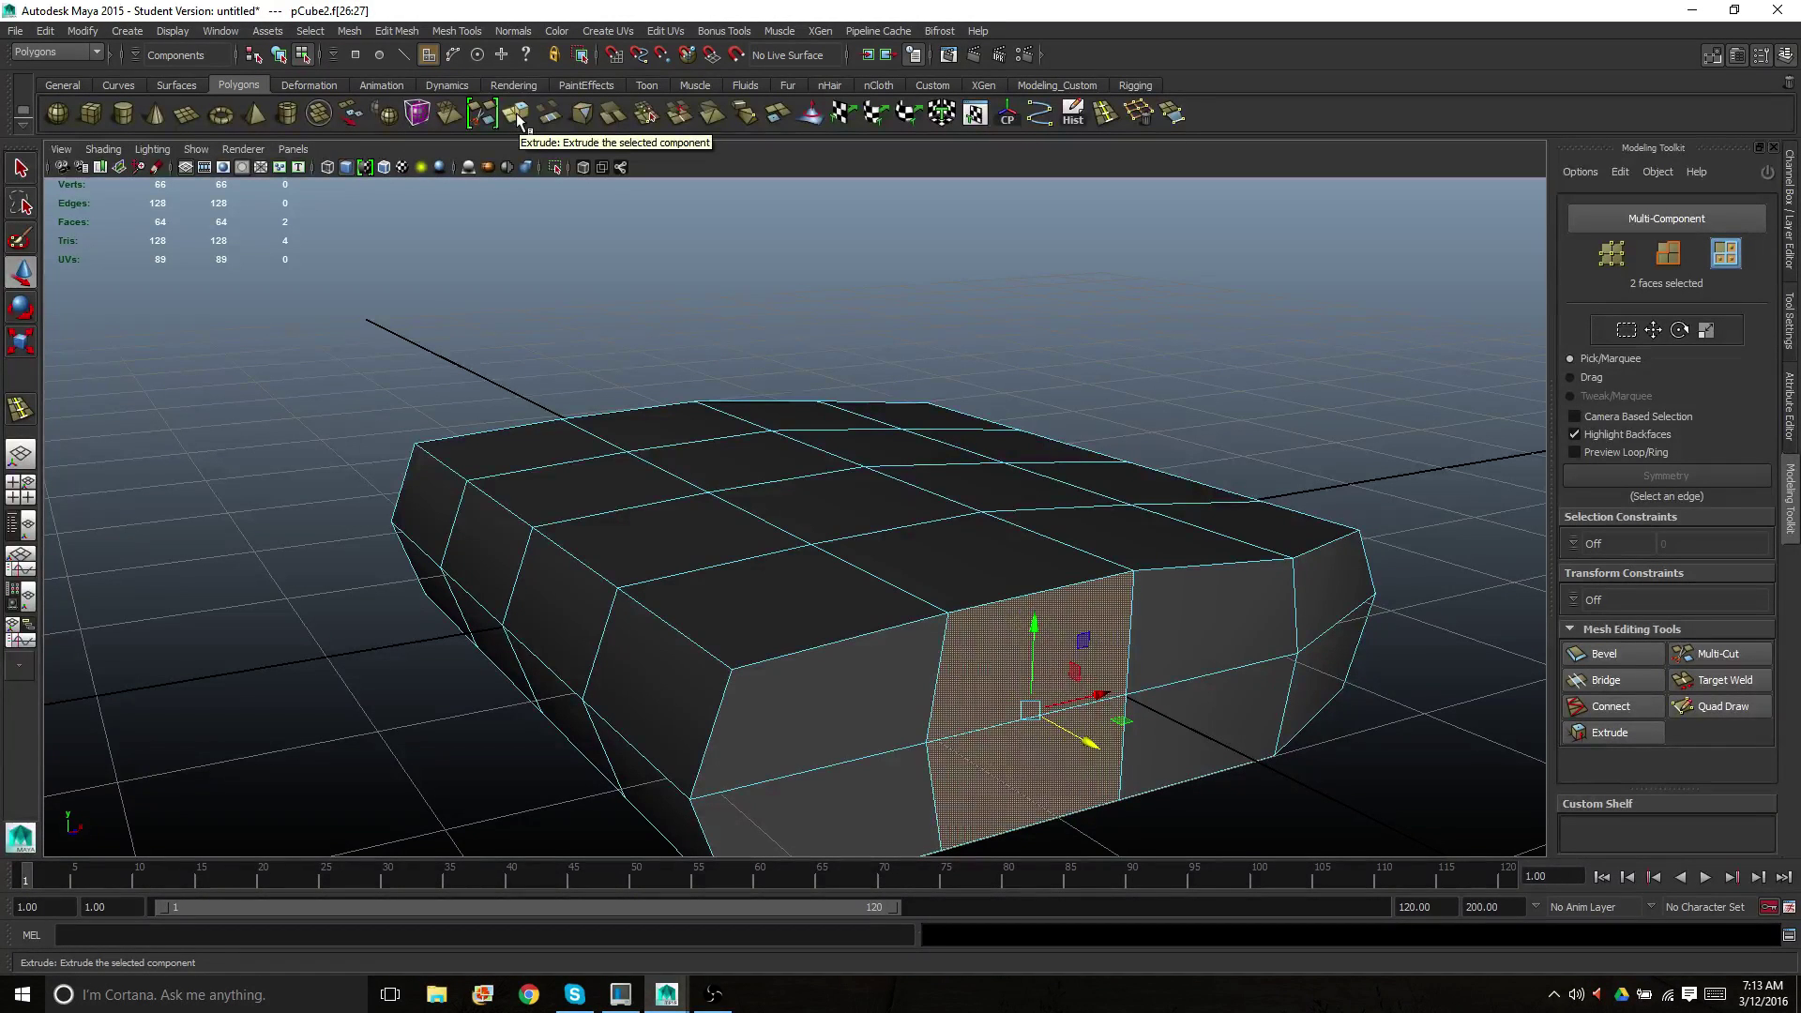
left_click(366, 32)
mouse_move(410, 28)
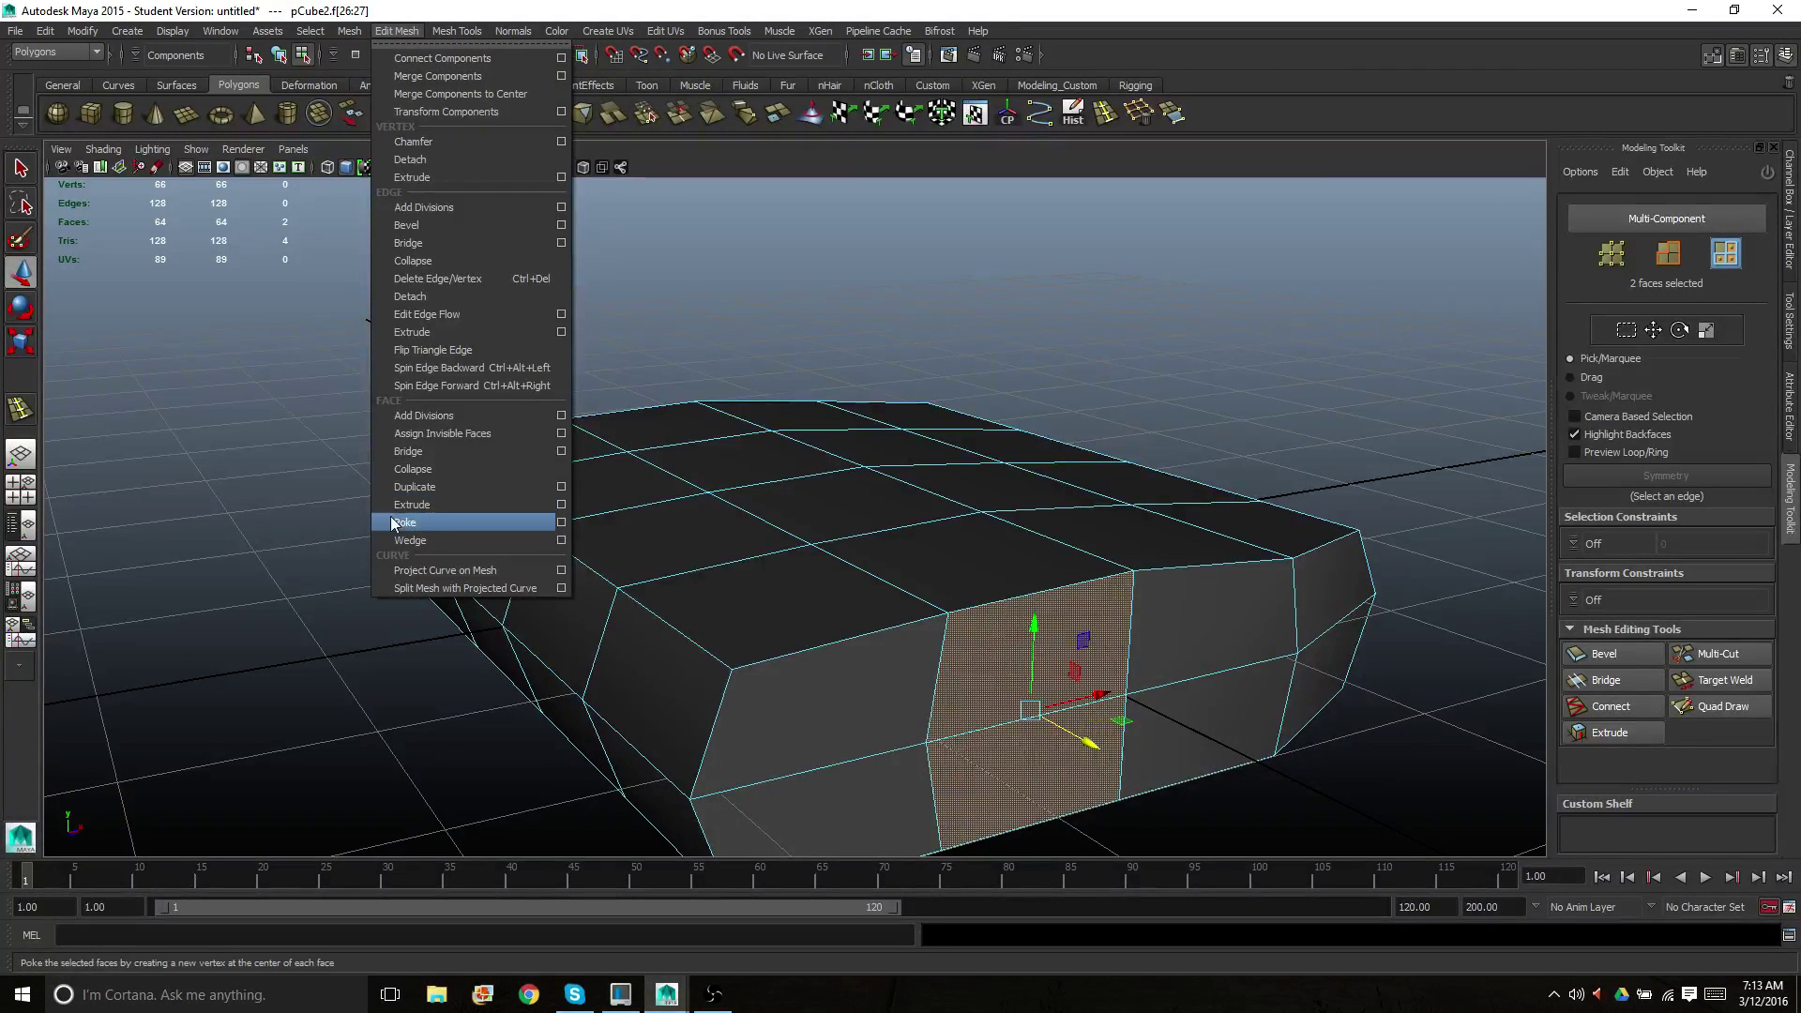
left_click(283, 509)
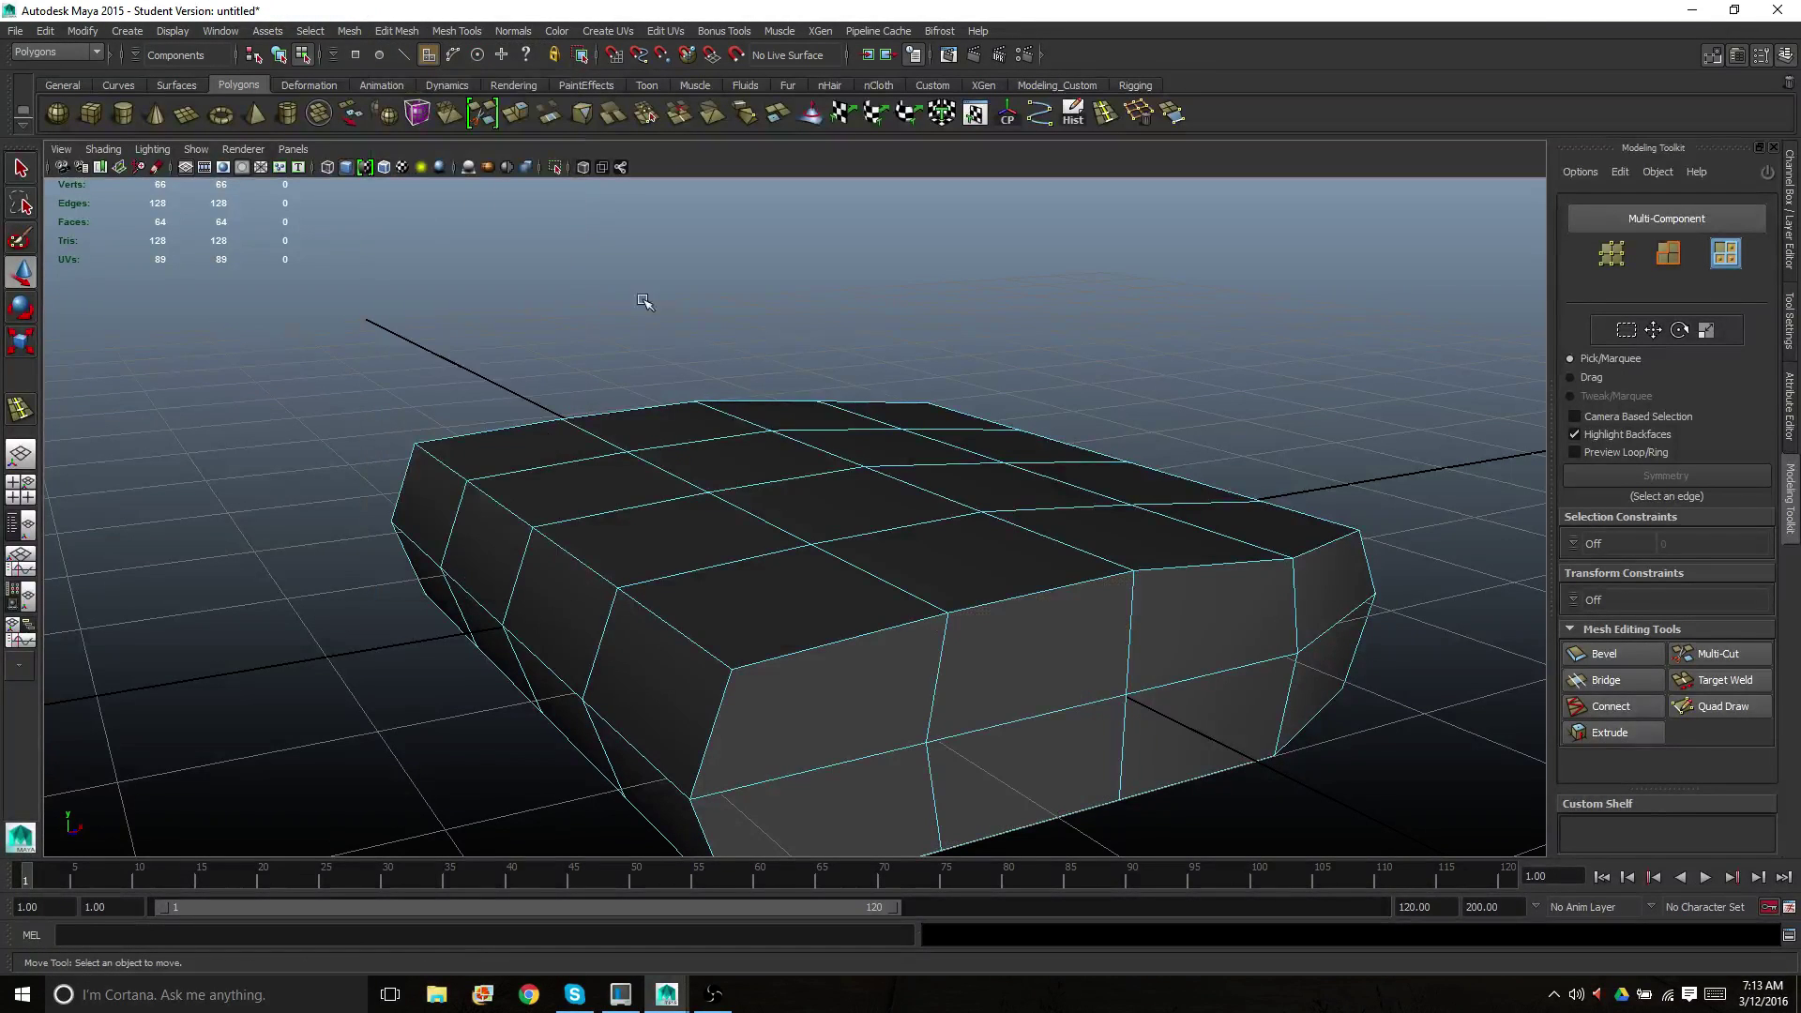
Select the two stacked faces beside the centre line on the front end again, extrude them and move them slightly outward
left_click(1022, 685)
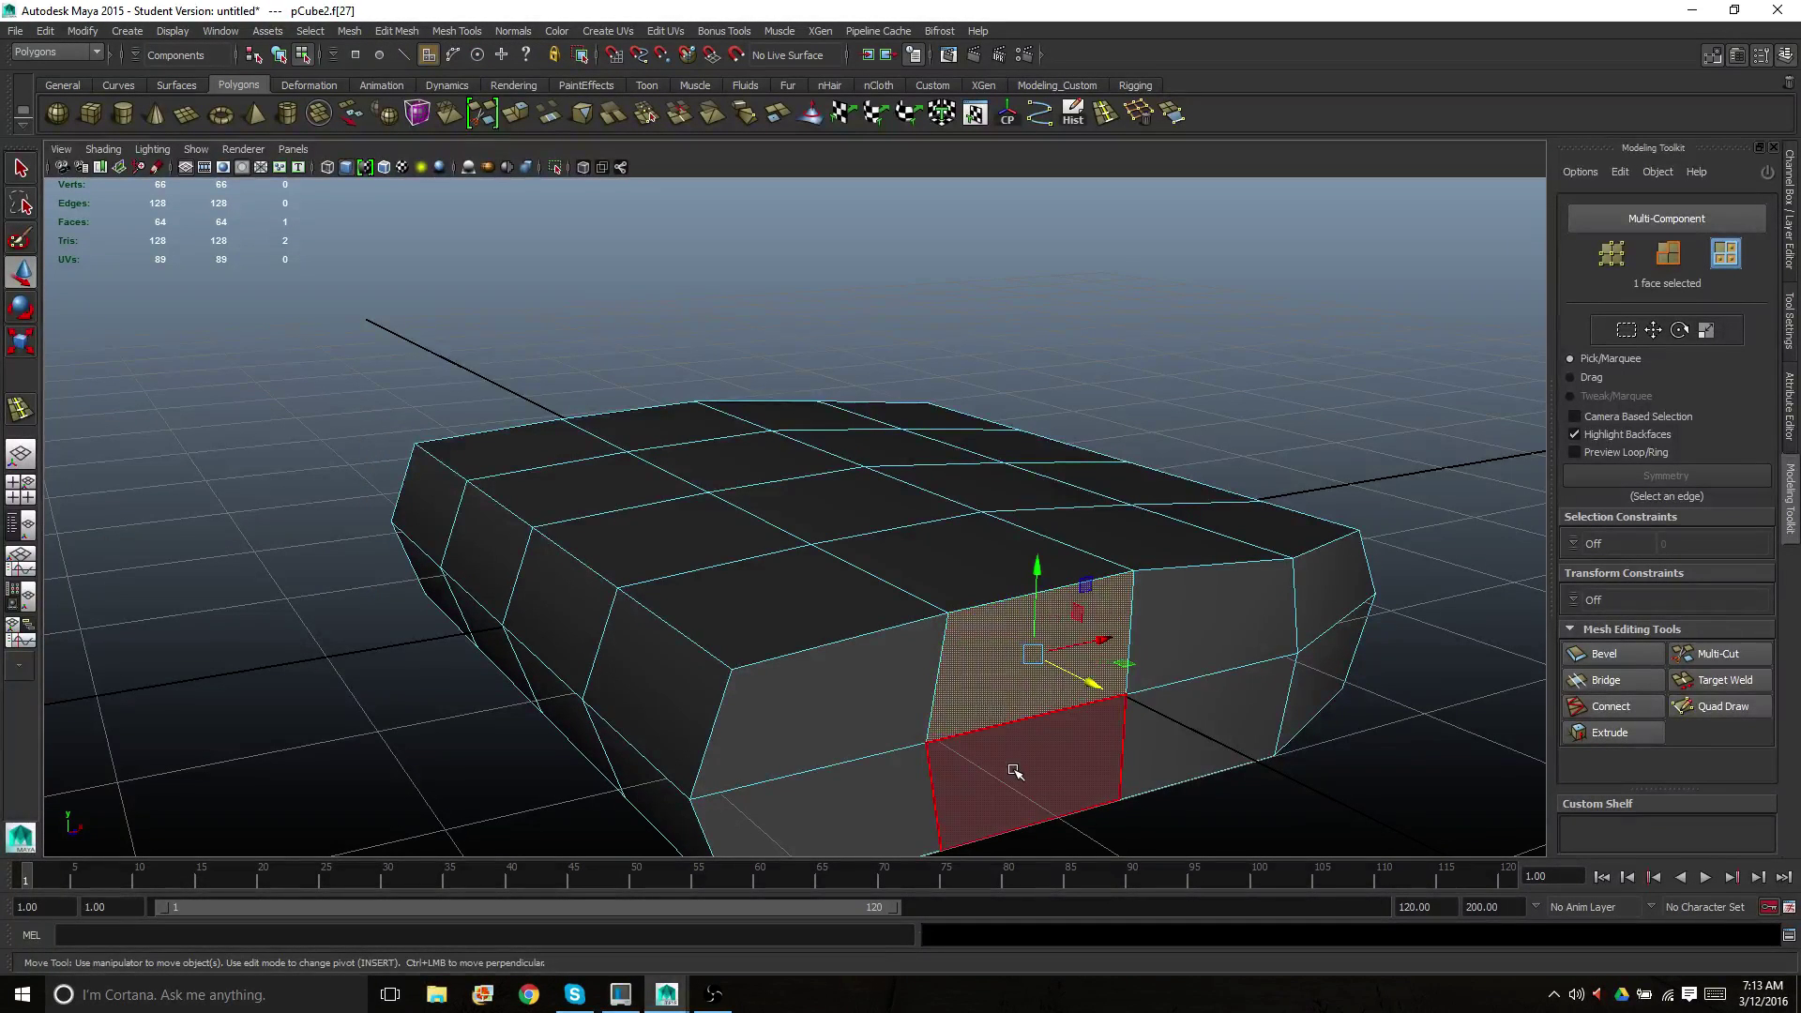
left_click(1015, 771, "shift")
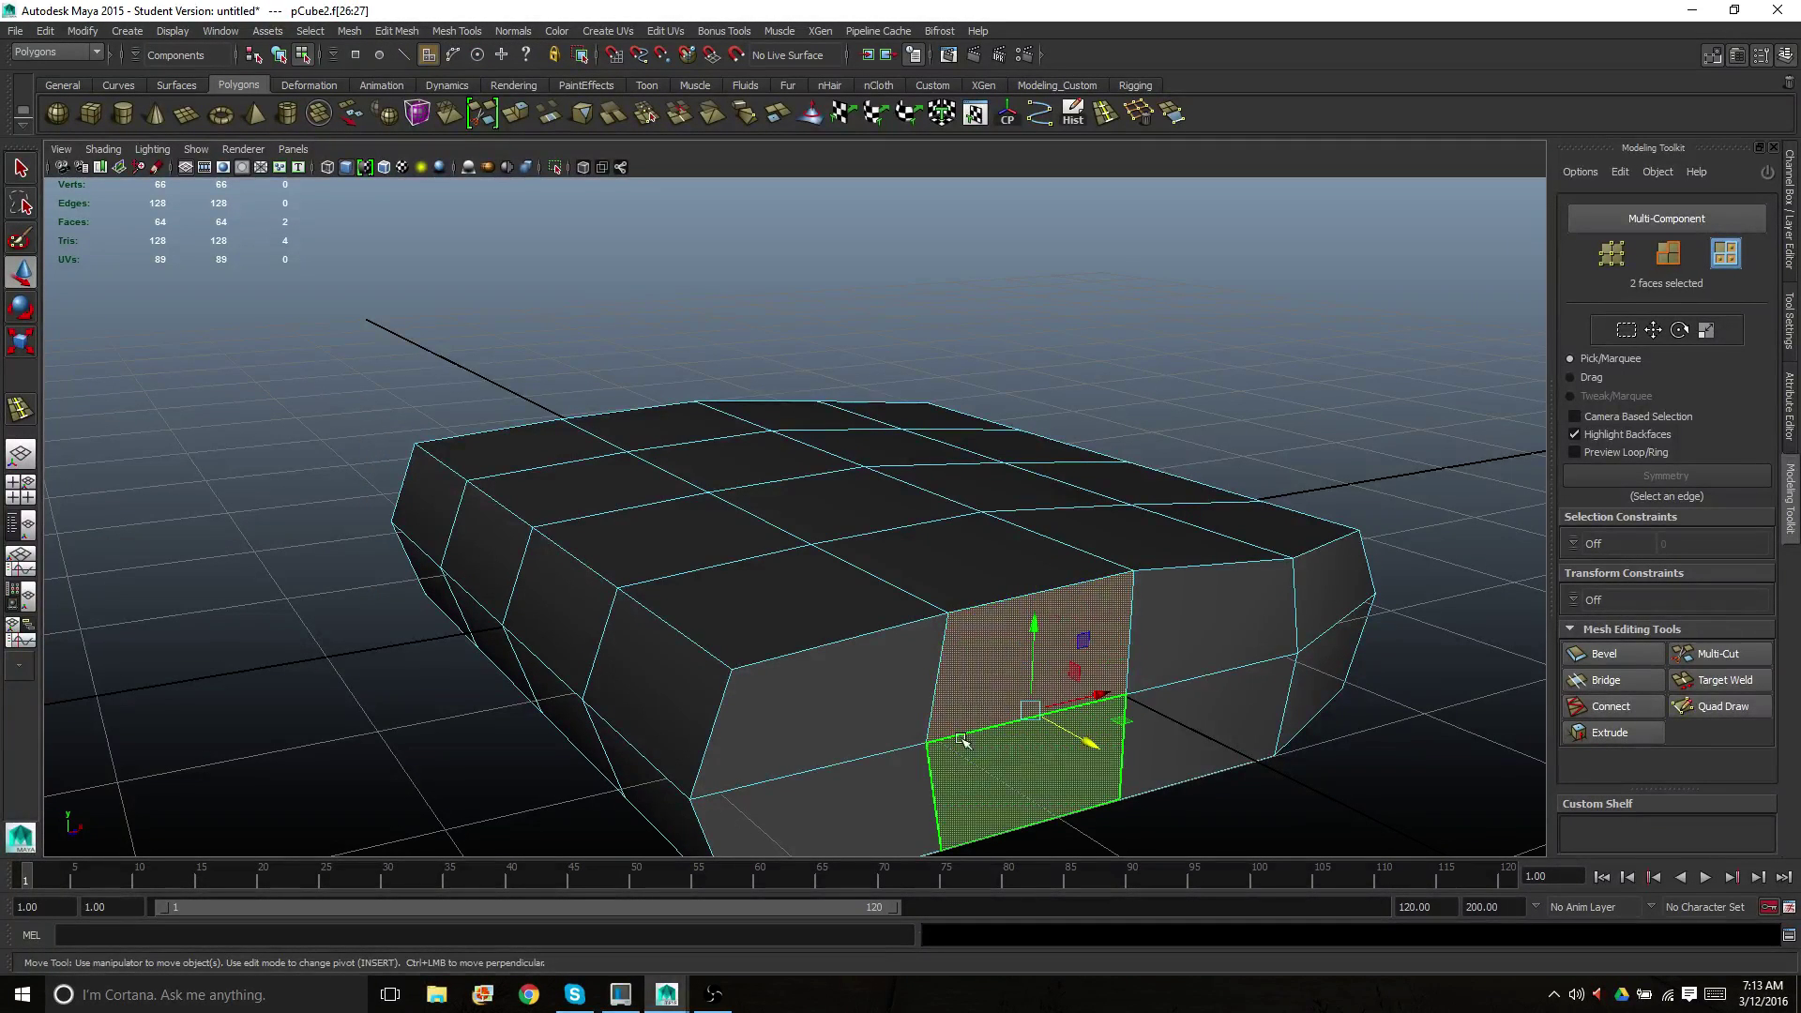
left_click(519, 113)
middle_click_drag(1121, 600, 1120, 506, "alt")
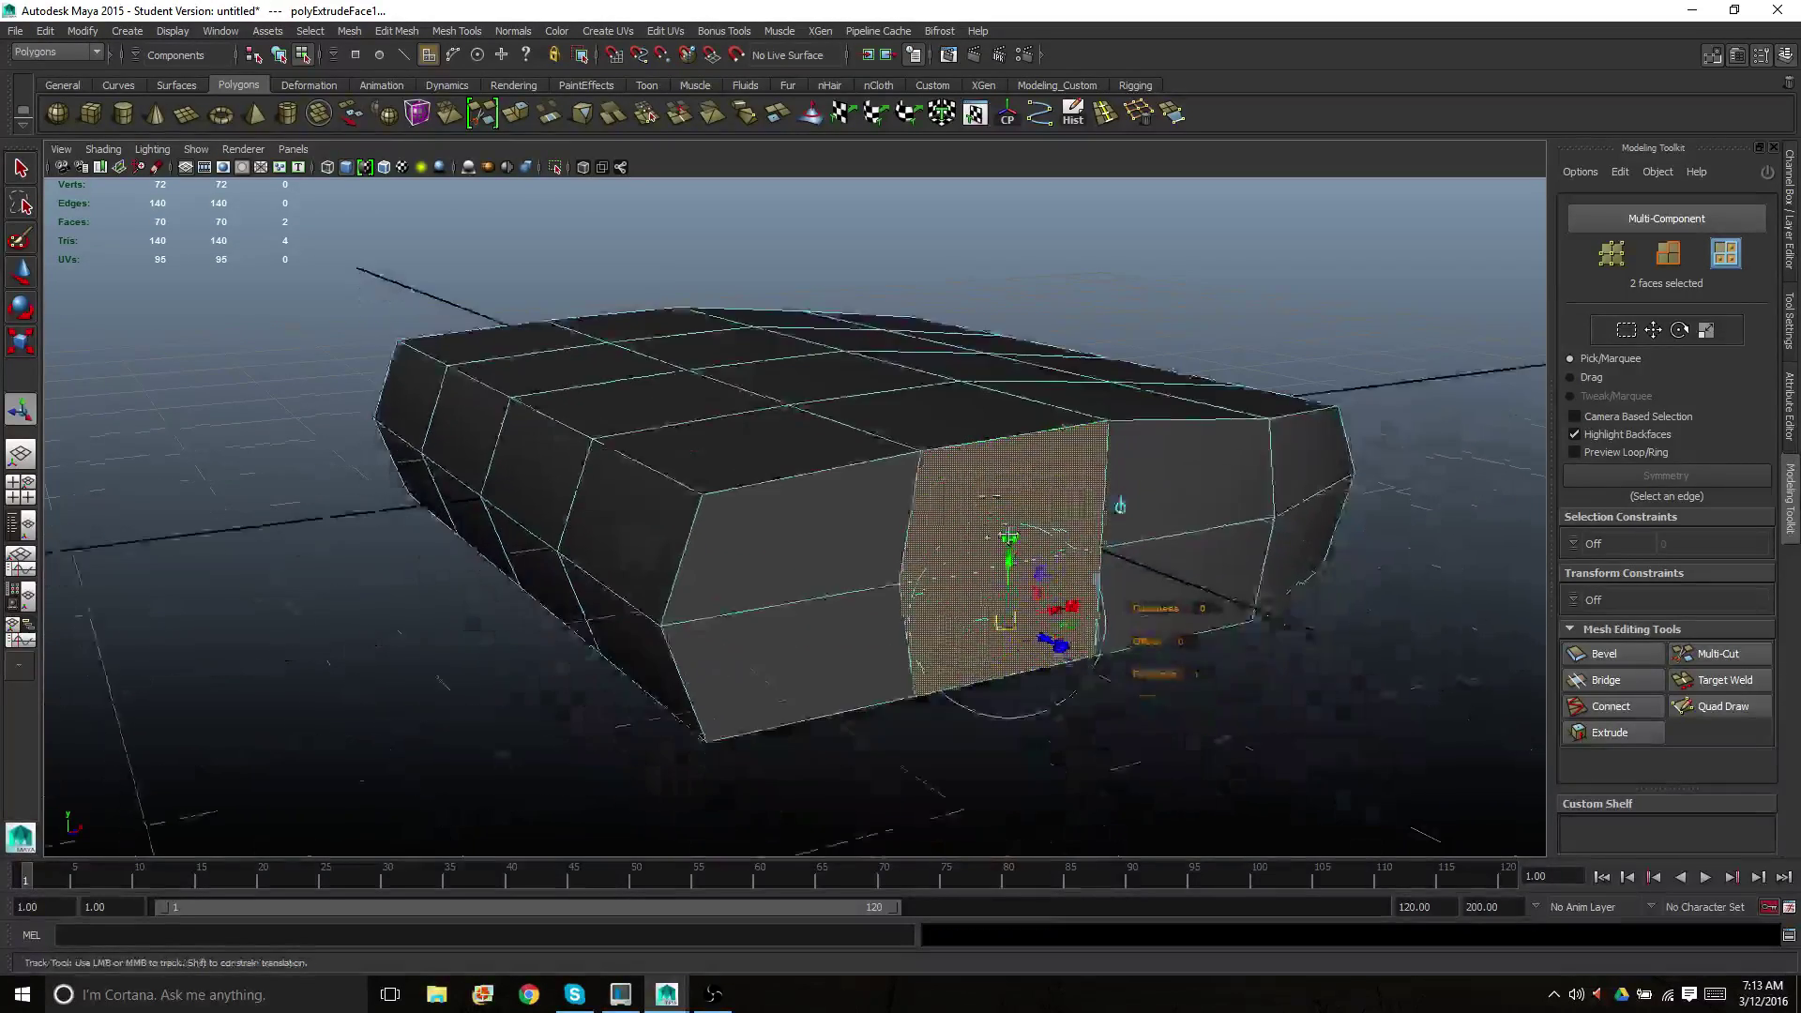
middle_click_drag(1009, 536, 1001, 514, "alt")
left_click_drag(1002, 514, 1065, 646, "alt")
left_click(1022, 541)
middle_click_drag(976, 600, 945, 636, "alt")
right_click_drag(945, 636, 1049, 750, "alt")
left_click_drag(1072, 717, 1076, 720)
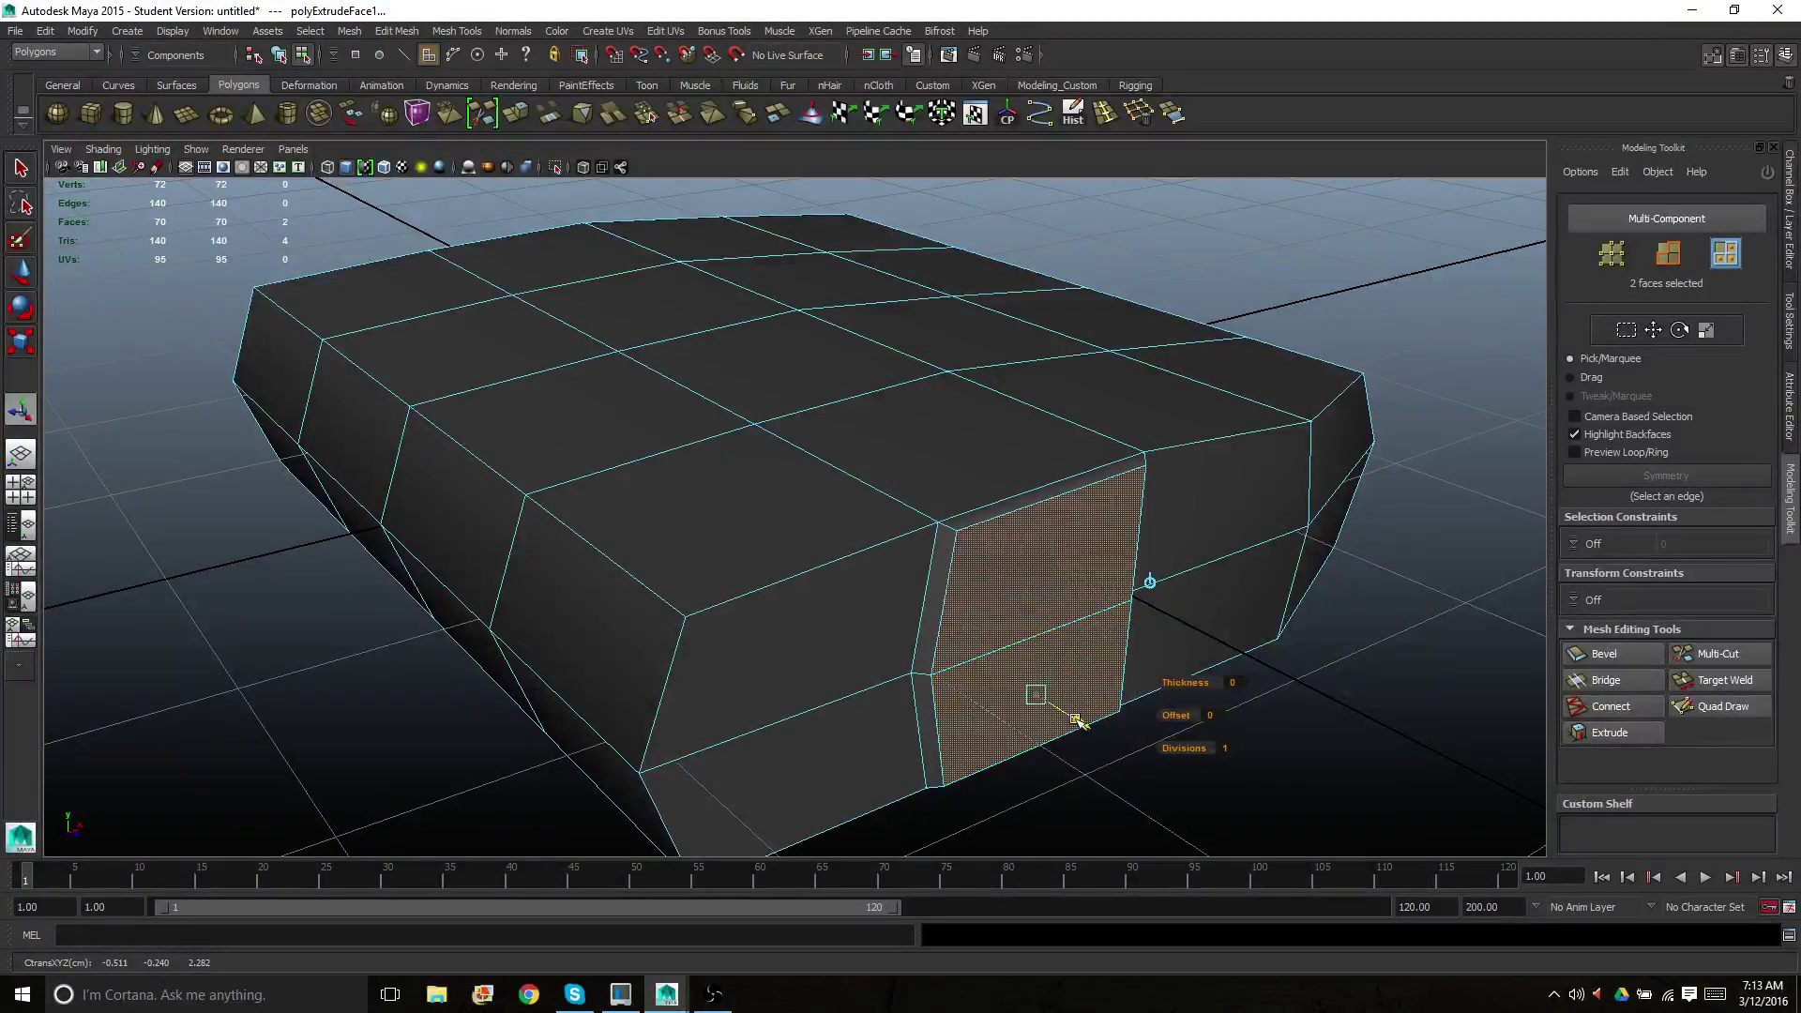
left_click_drag(1077, 721, 1083, 727)
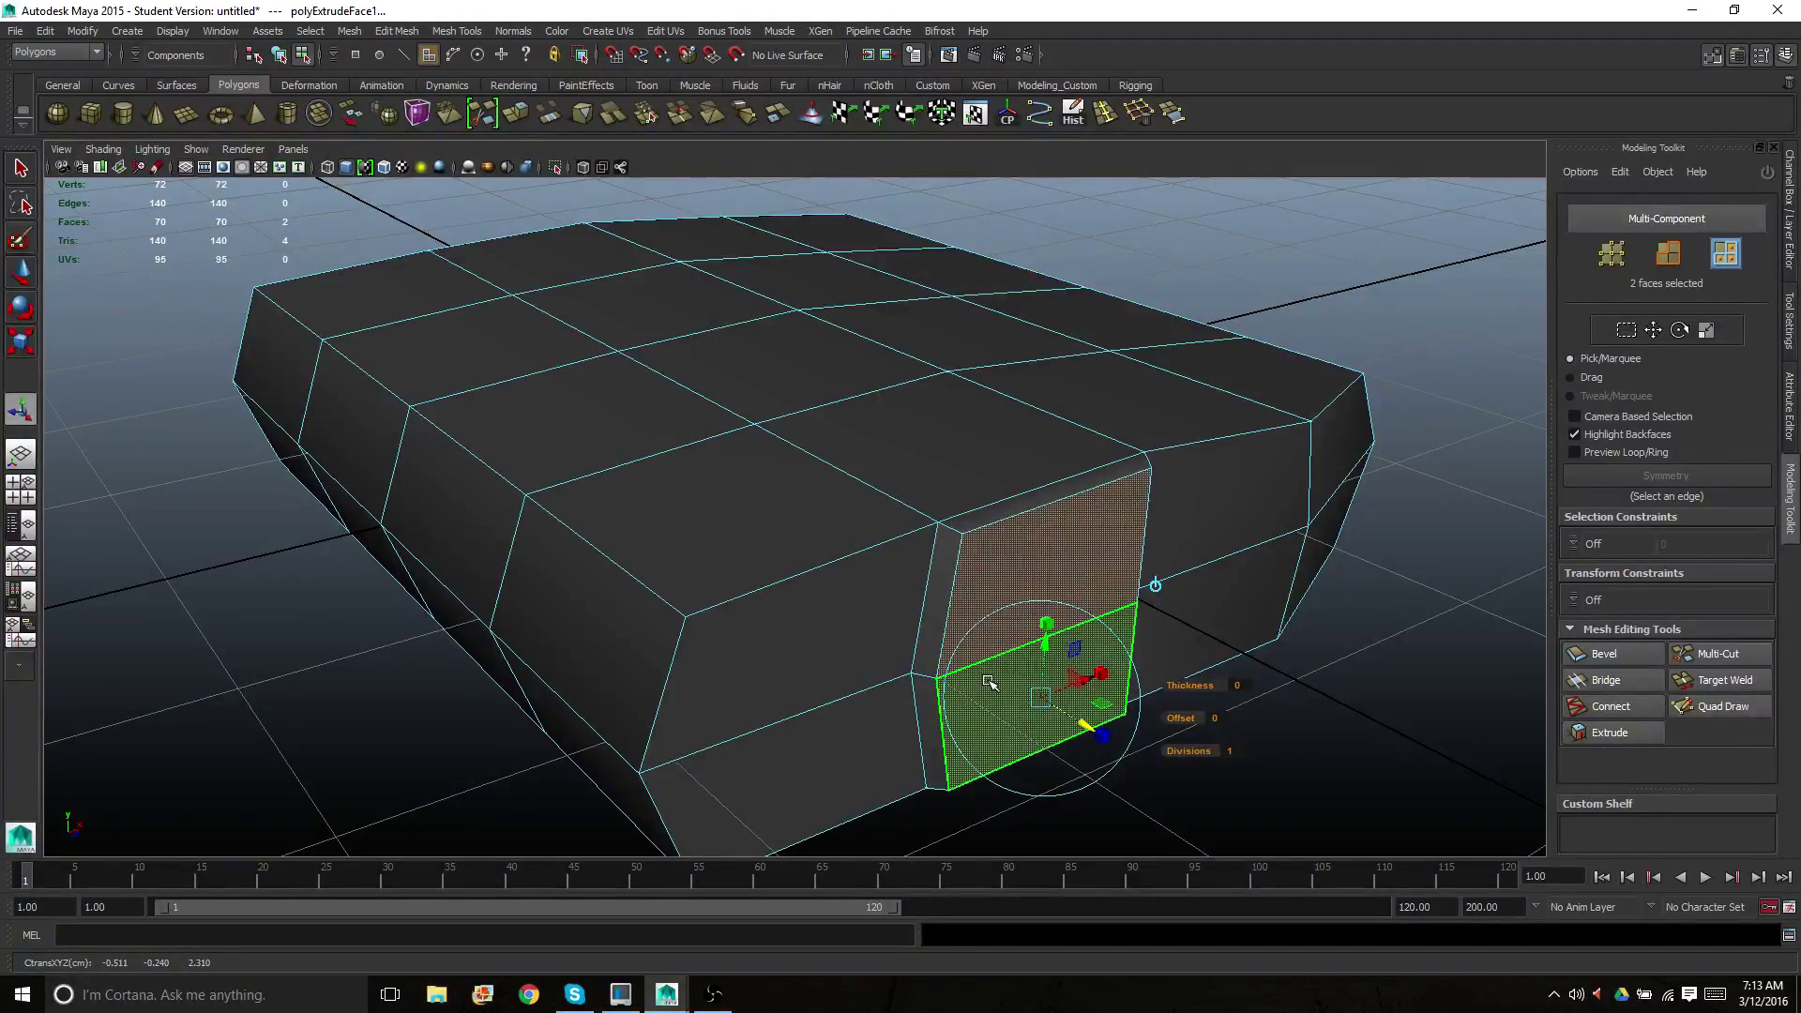
Extrude the same two faces once more, scale them slightly smaller and move them a little farther outward
left_click_drag(987, 681, 1016, 647, "alt")
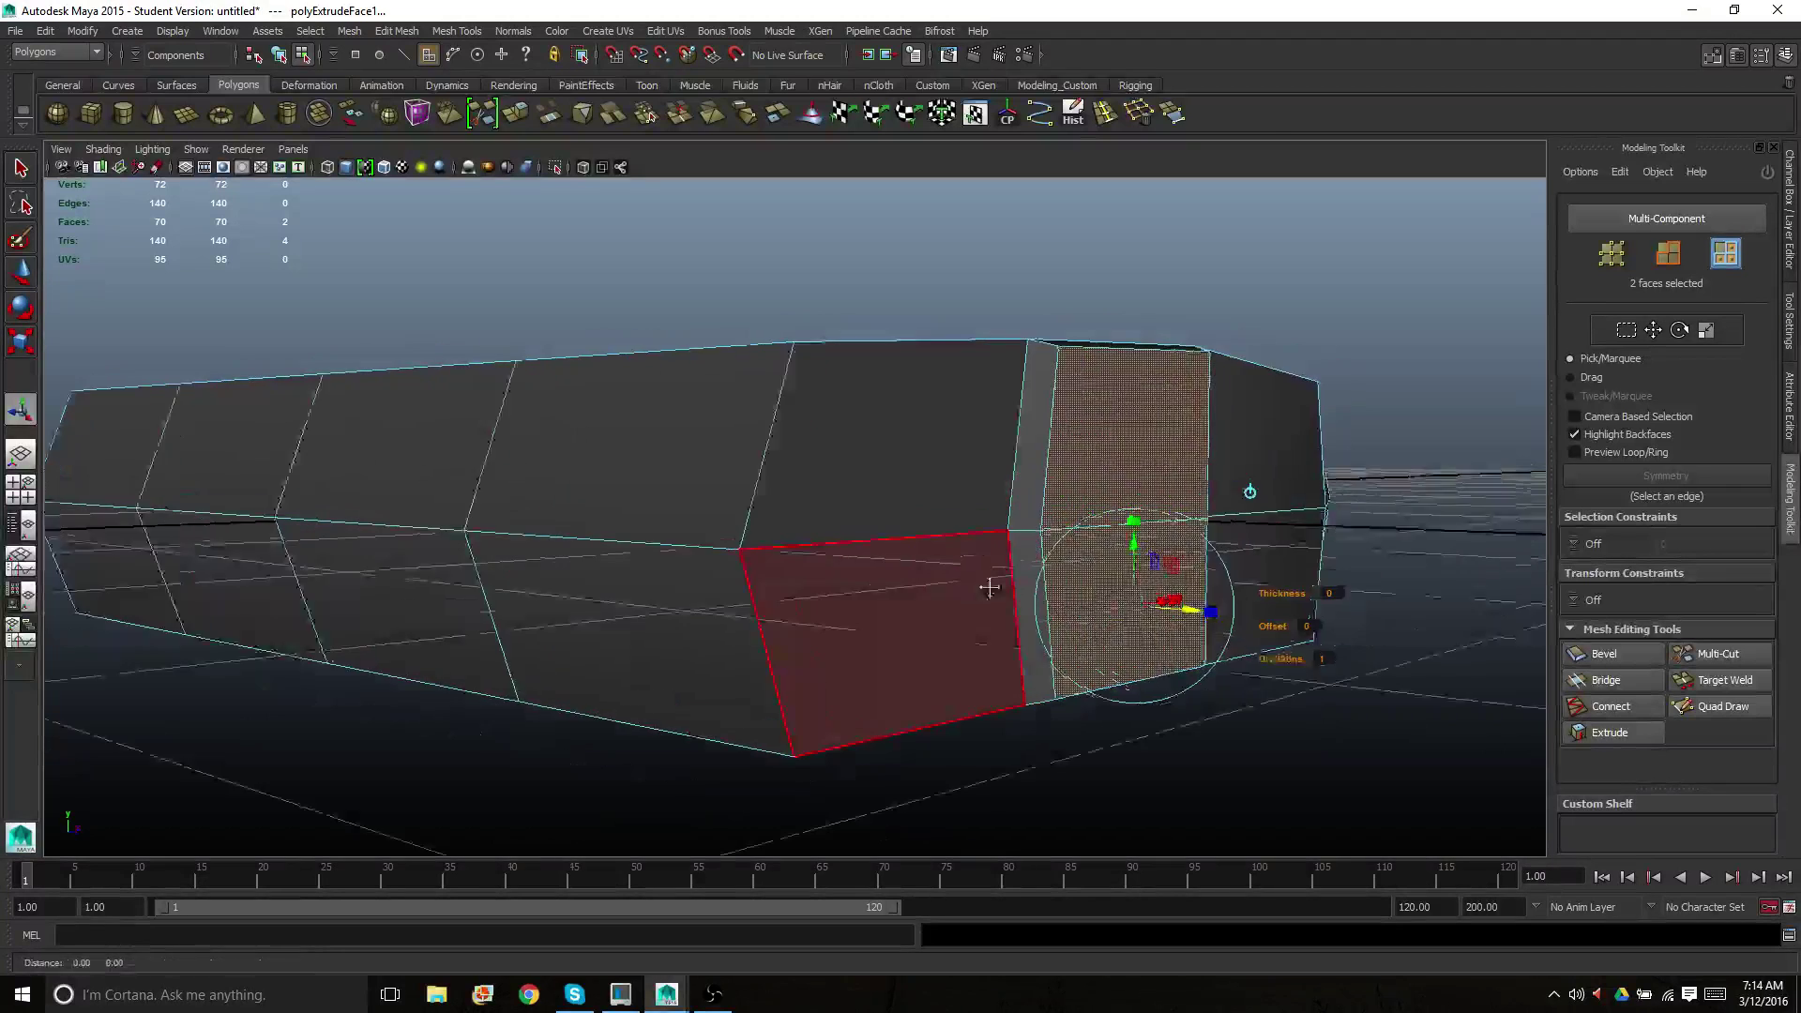
left_click_drag(992, 591, 926, 611, "alt")
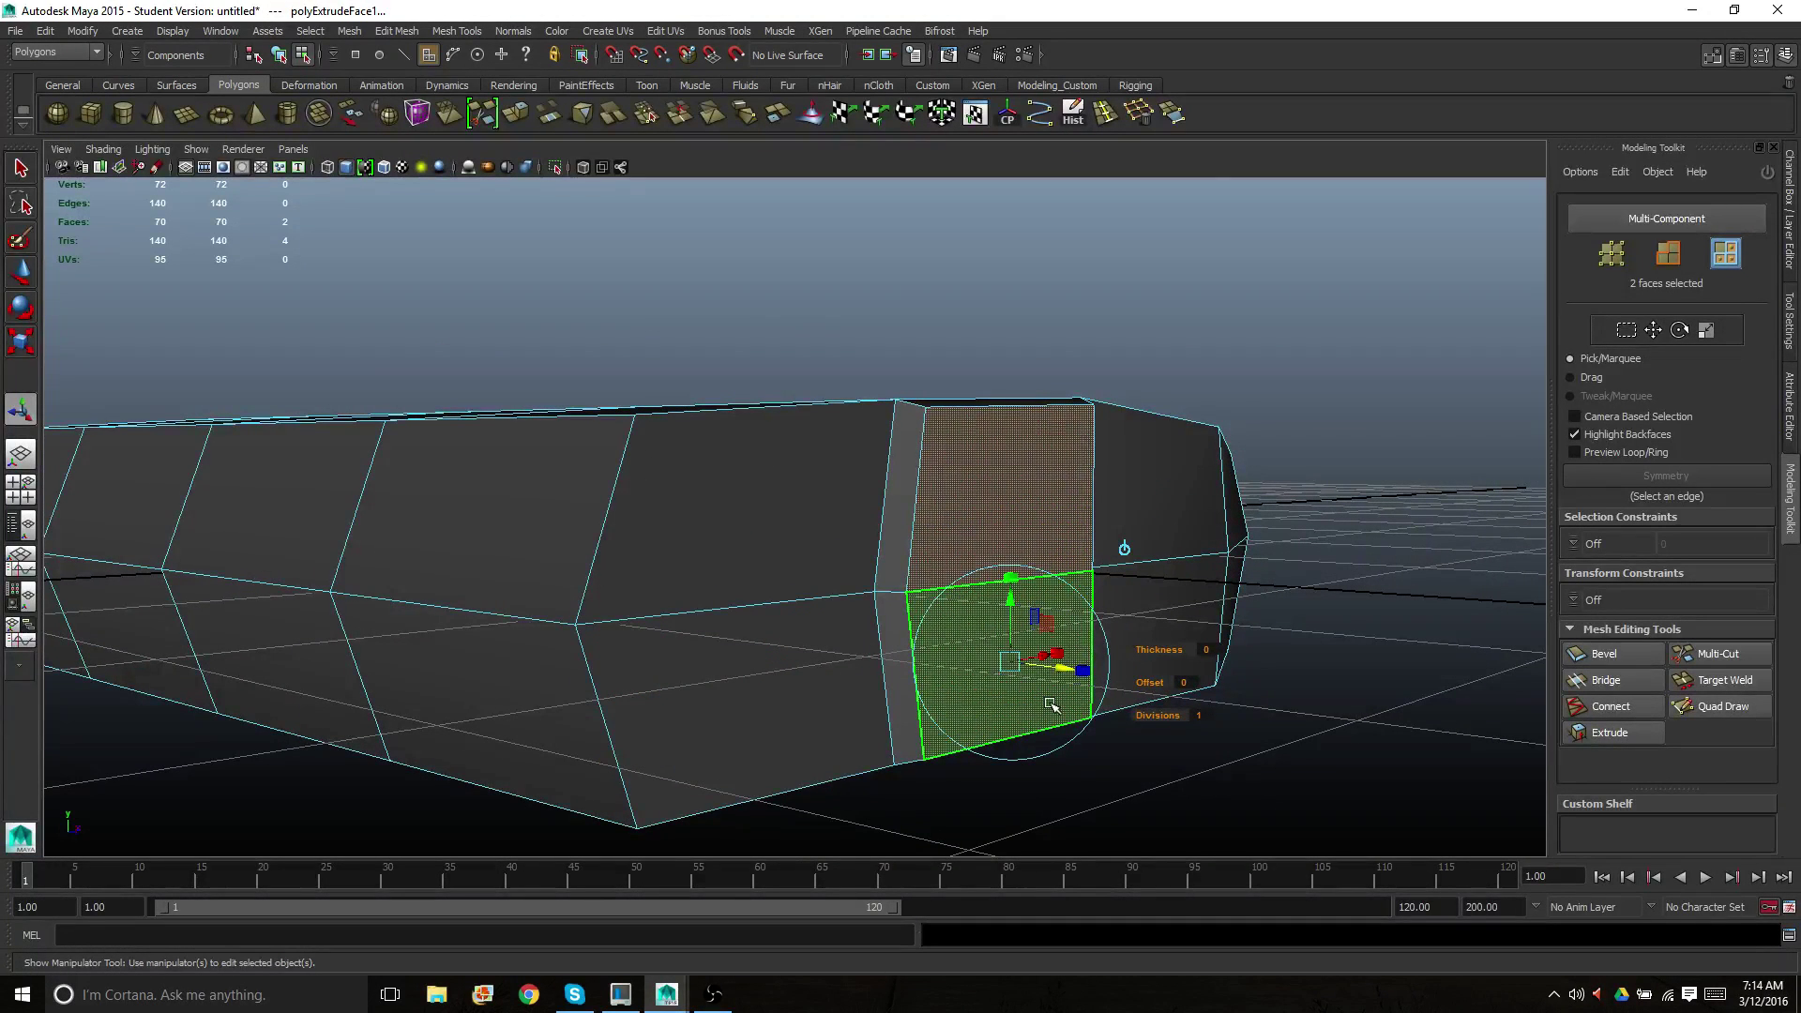
left_click_drag(991, 657, 966, 673, "alt")
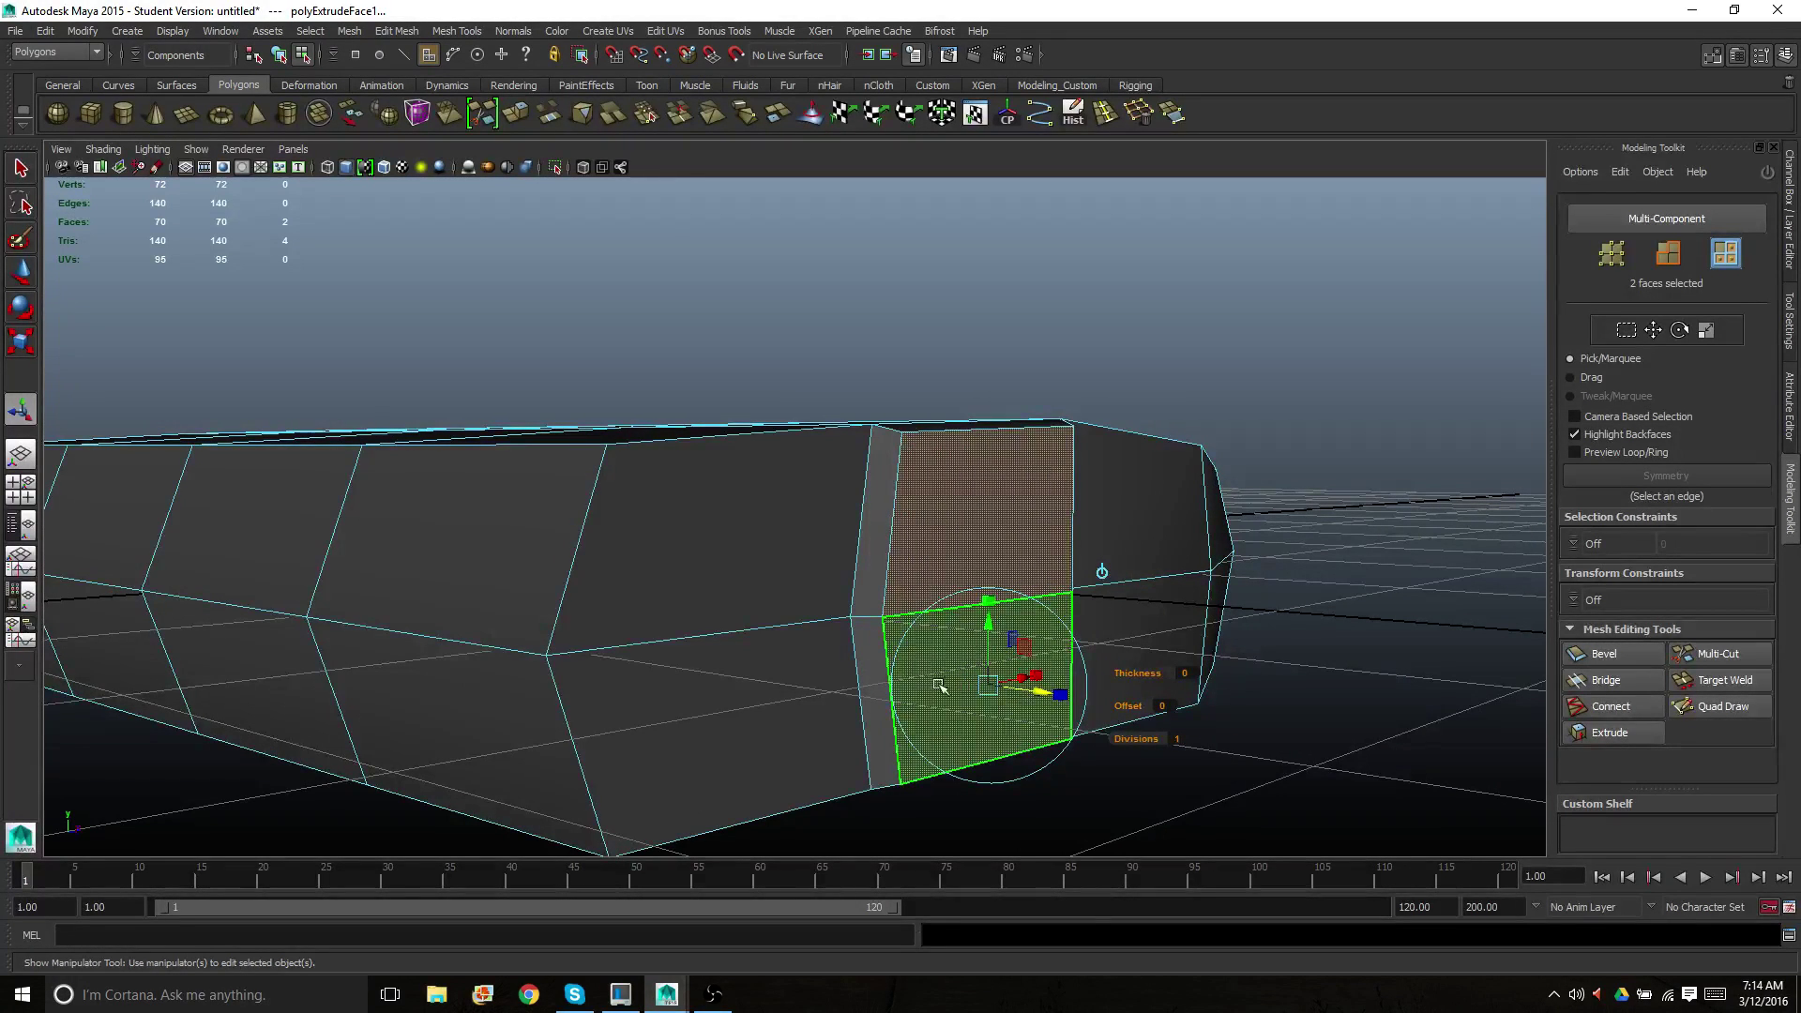
left_click_drag(938, 686, 931, 688, "alt")
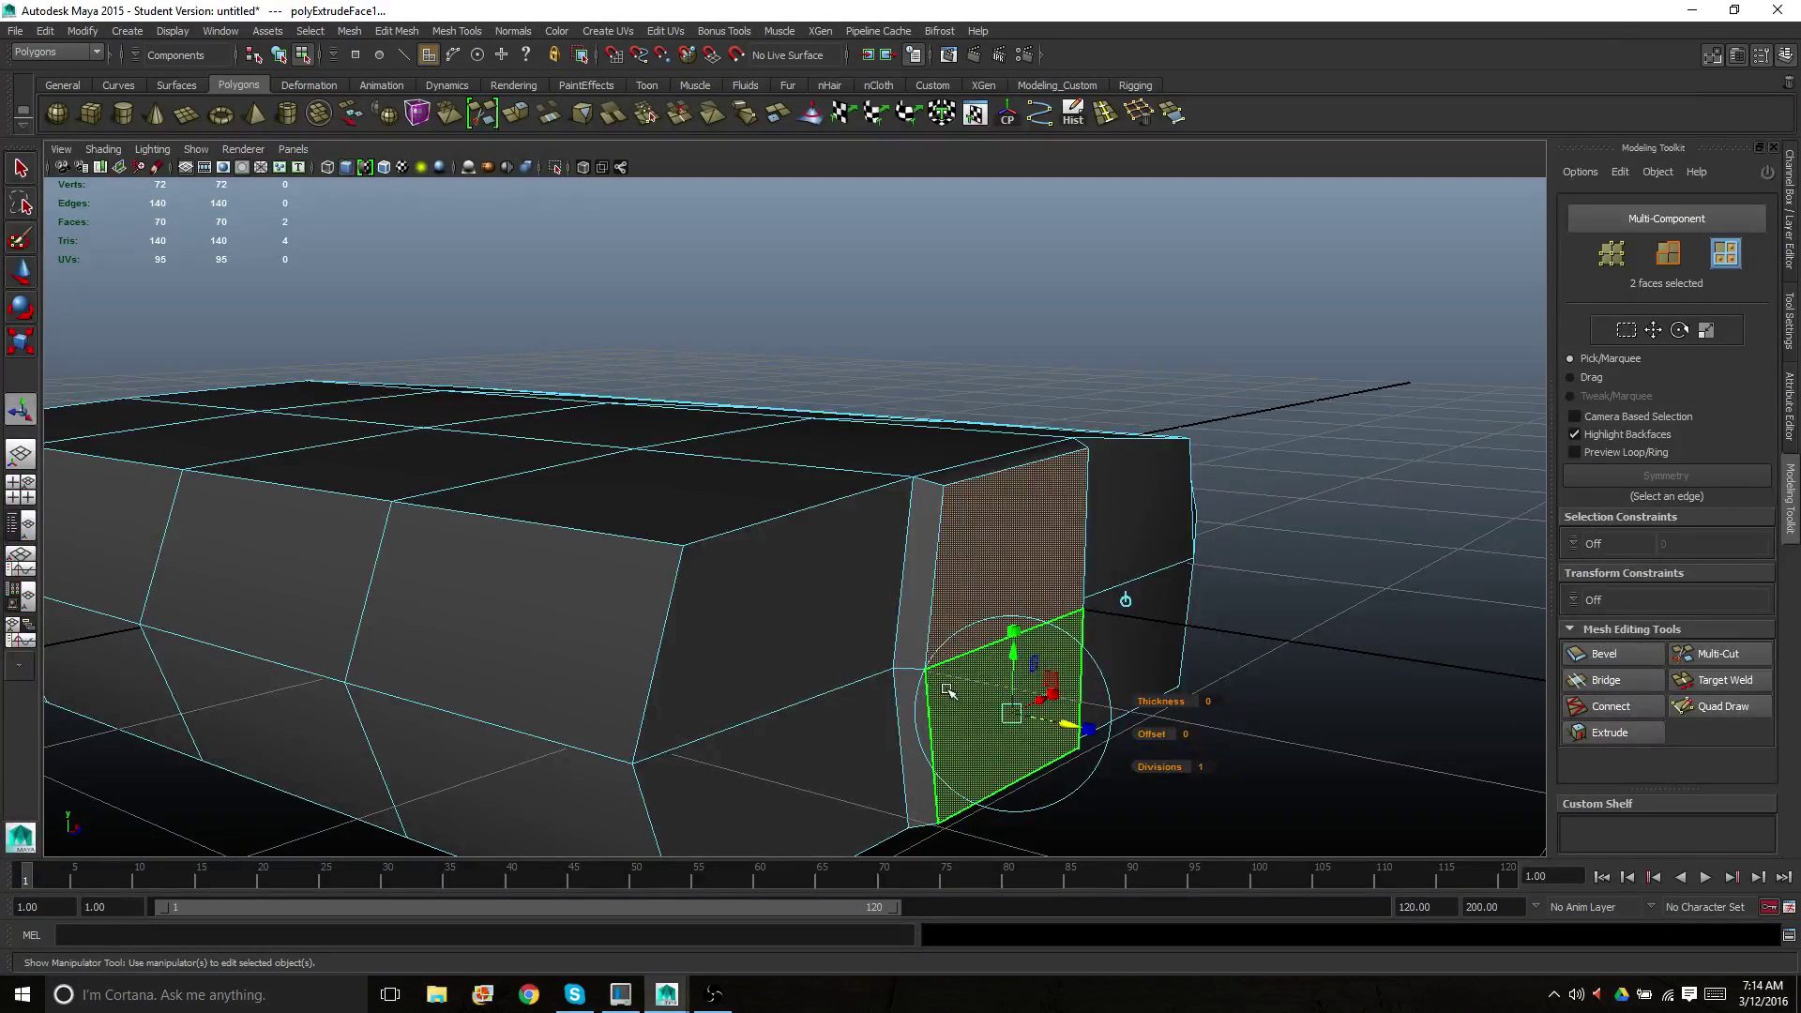
key("g")
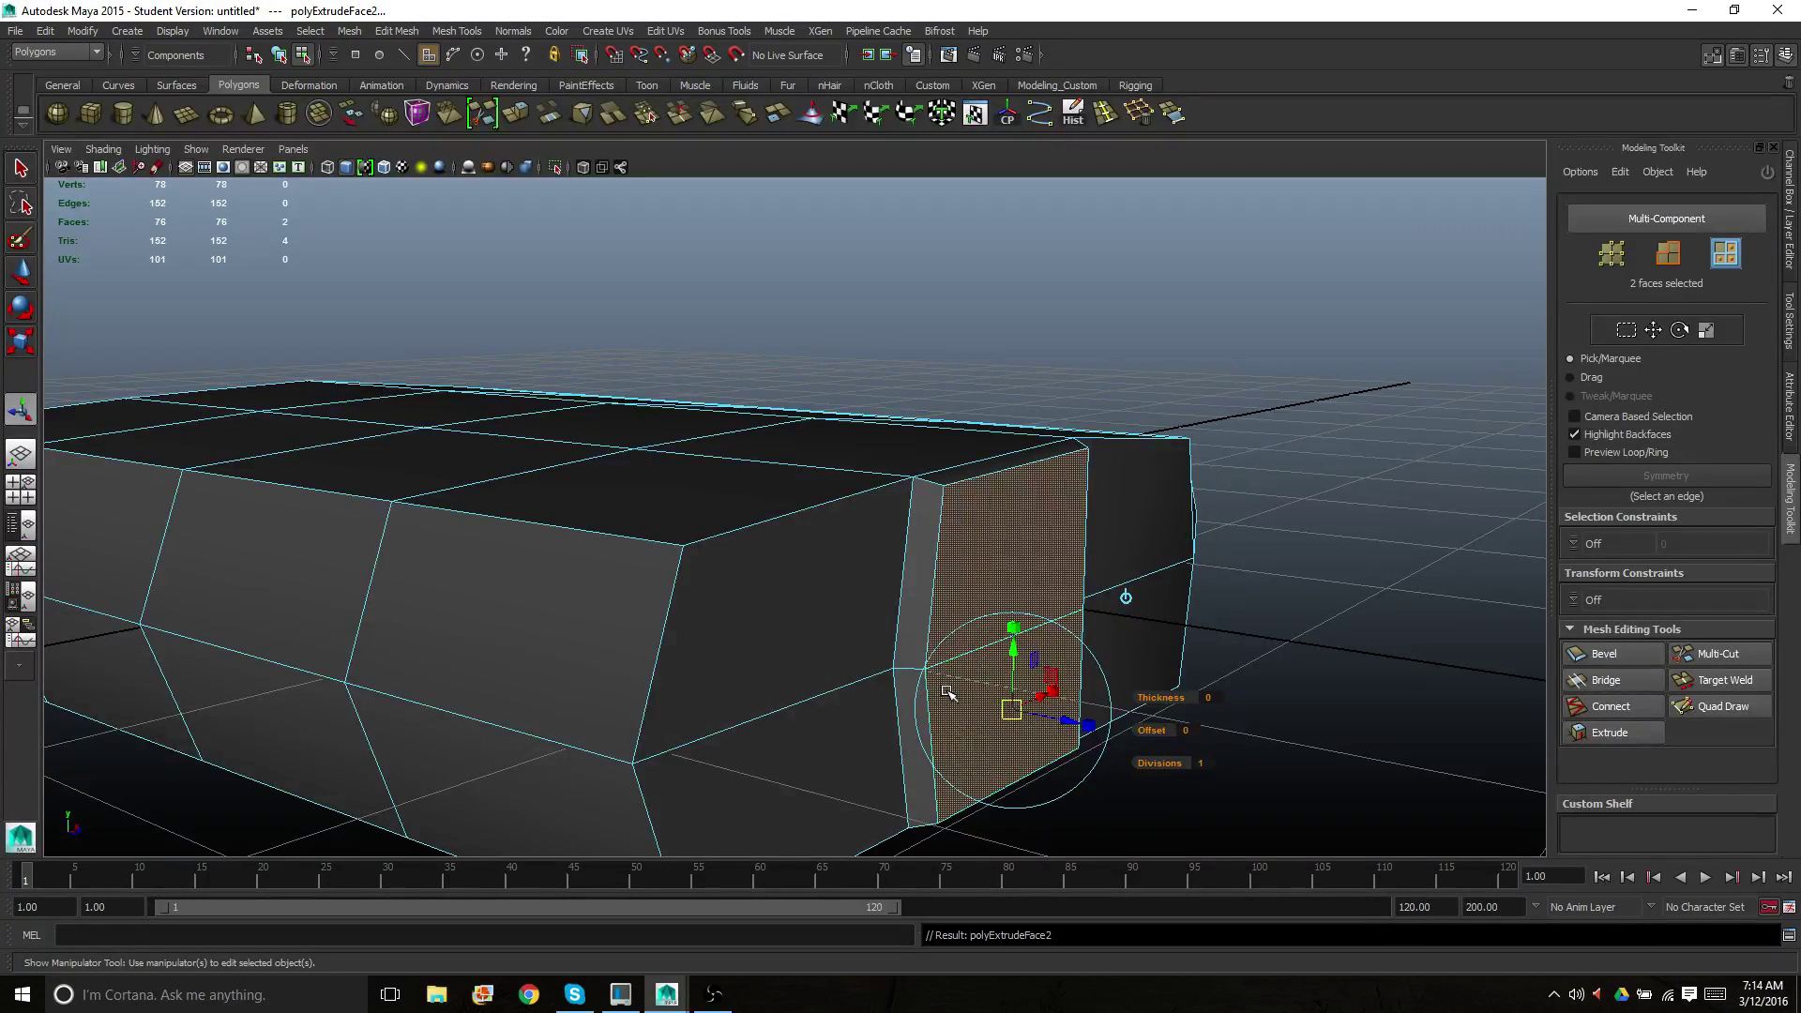
left_click(1013, 628)
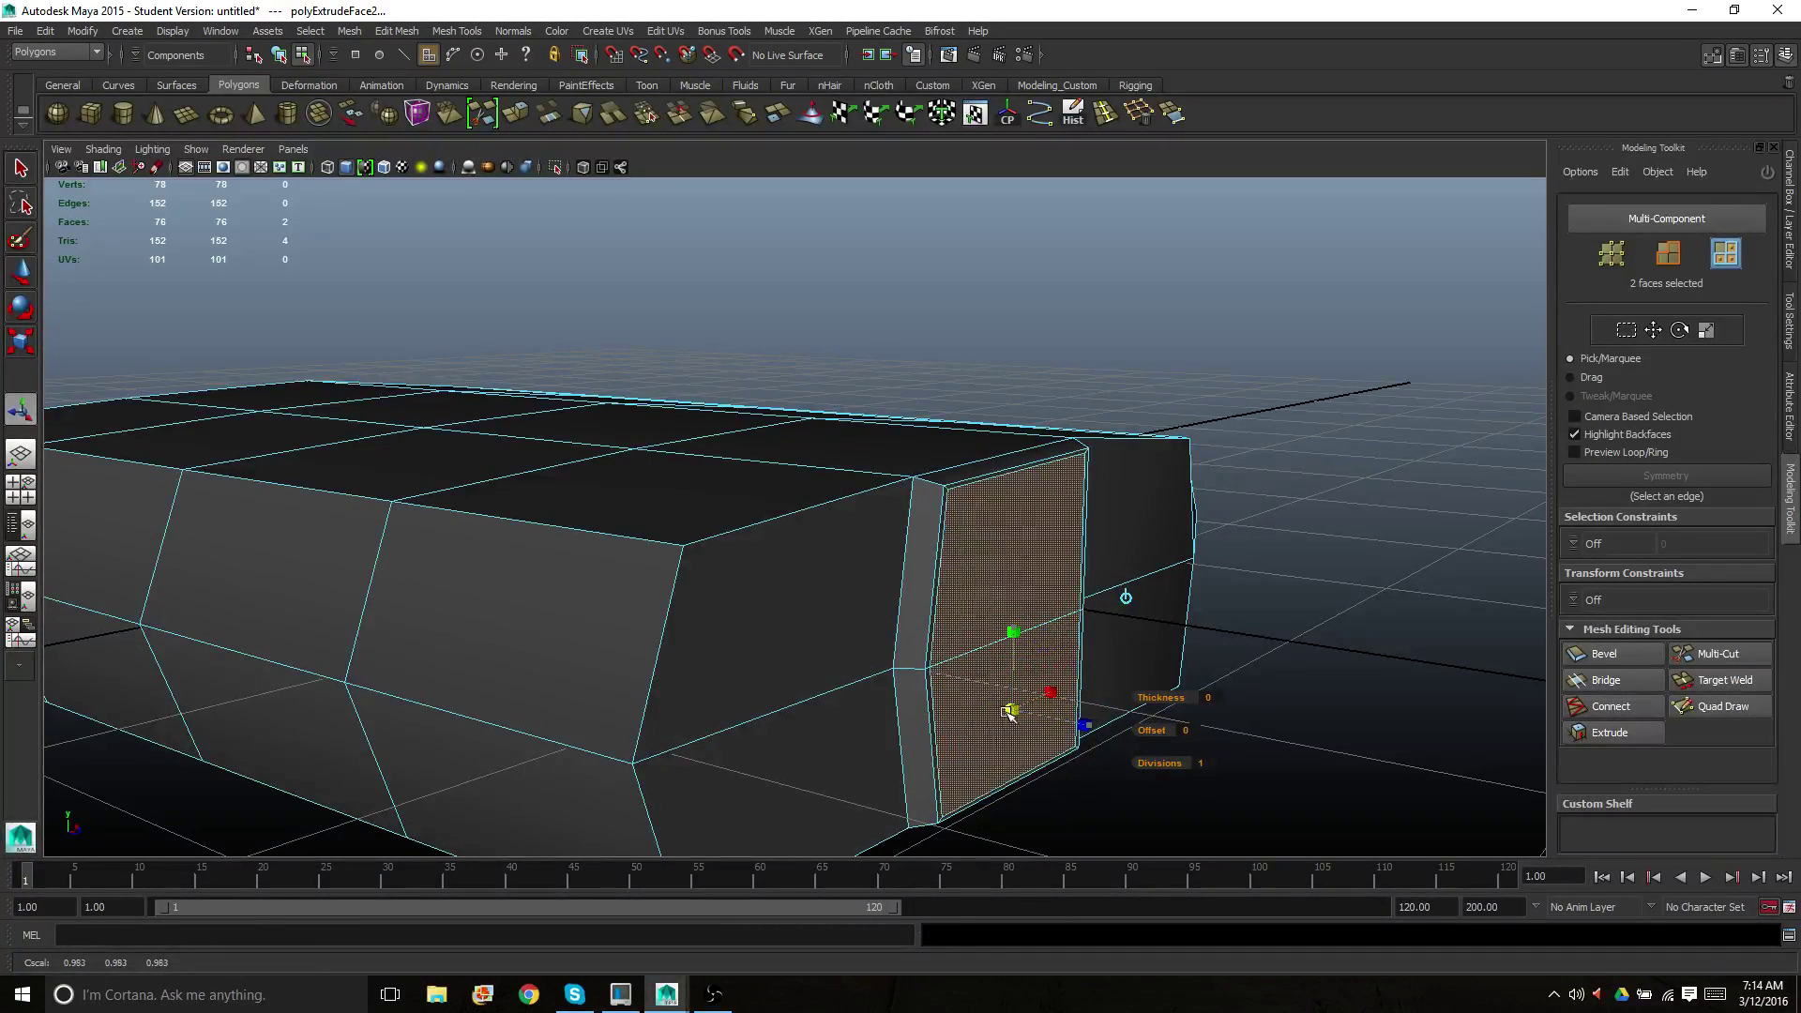
left_click_drag(1012, 712, 1088, 725)
left_click_drag(977, 664, 976, 694, "alt")
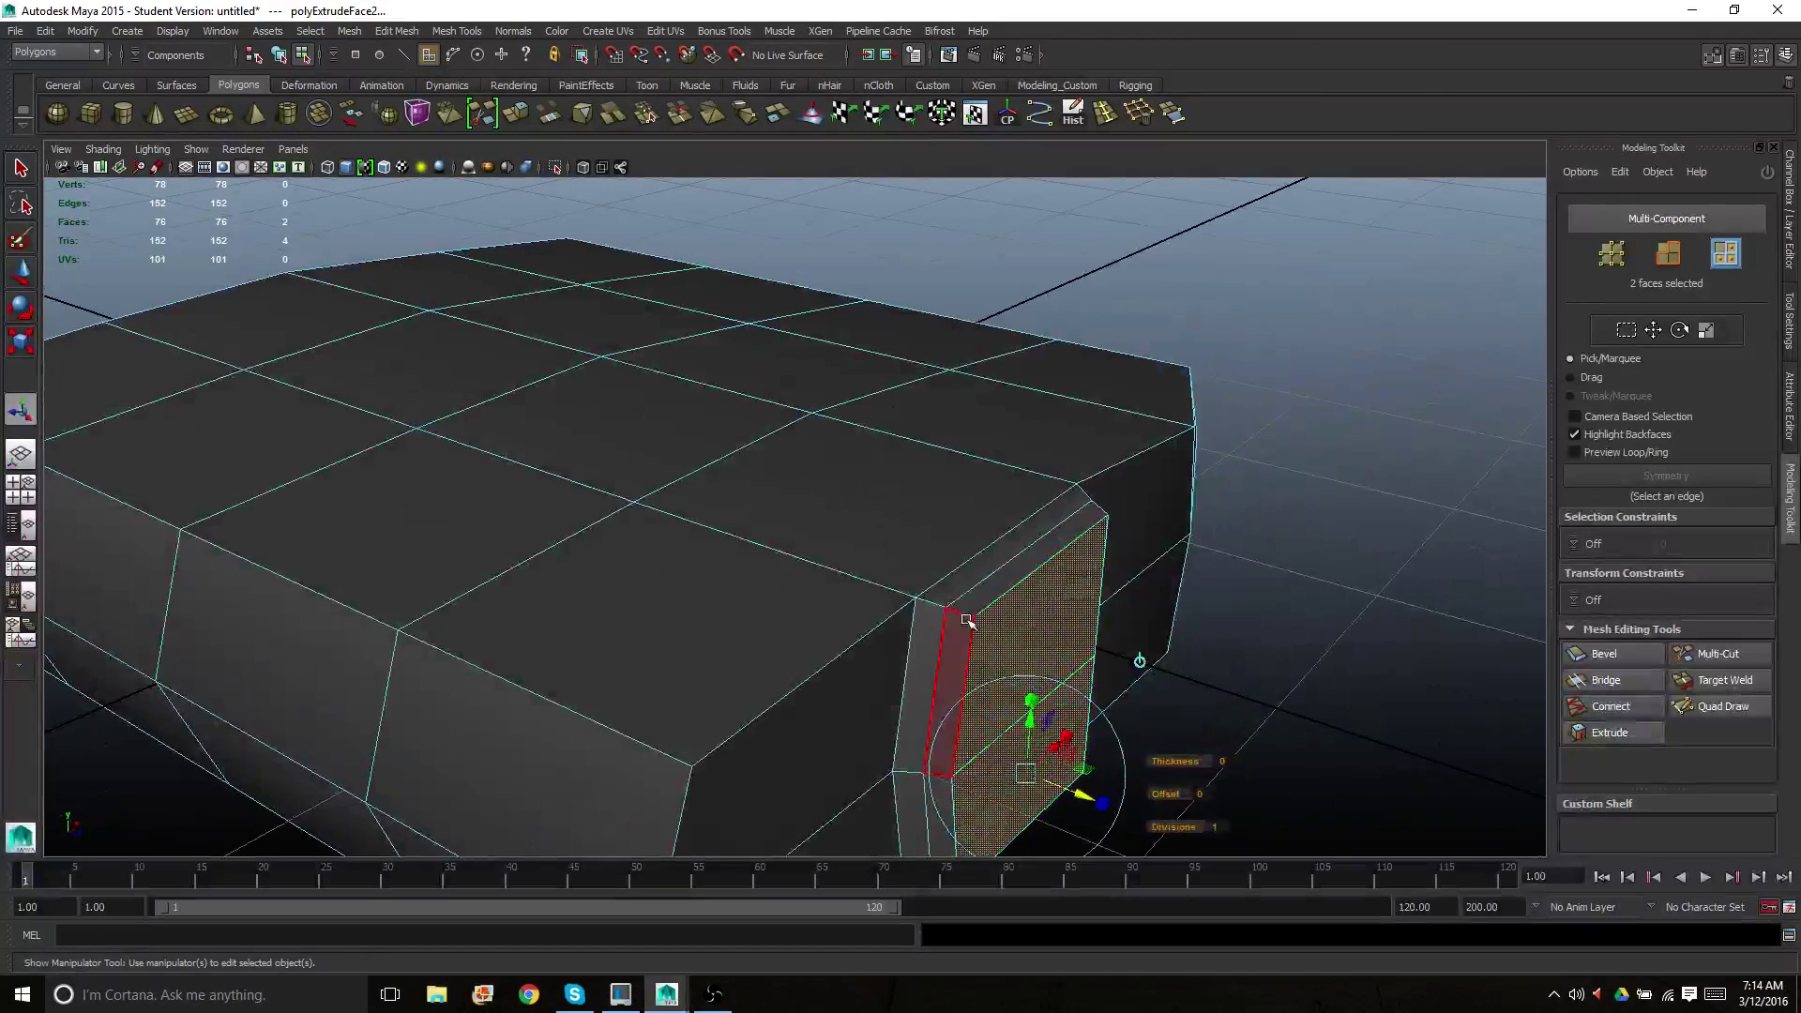
Scale the two front end faces slightly in height, then extrude them far outward into the first long finger segment
middle_click_drag(1049, 633, 1025, 503, "alt")
left_click_drag(1025, 504, 933, 568, "alt")
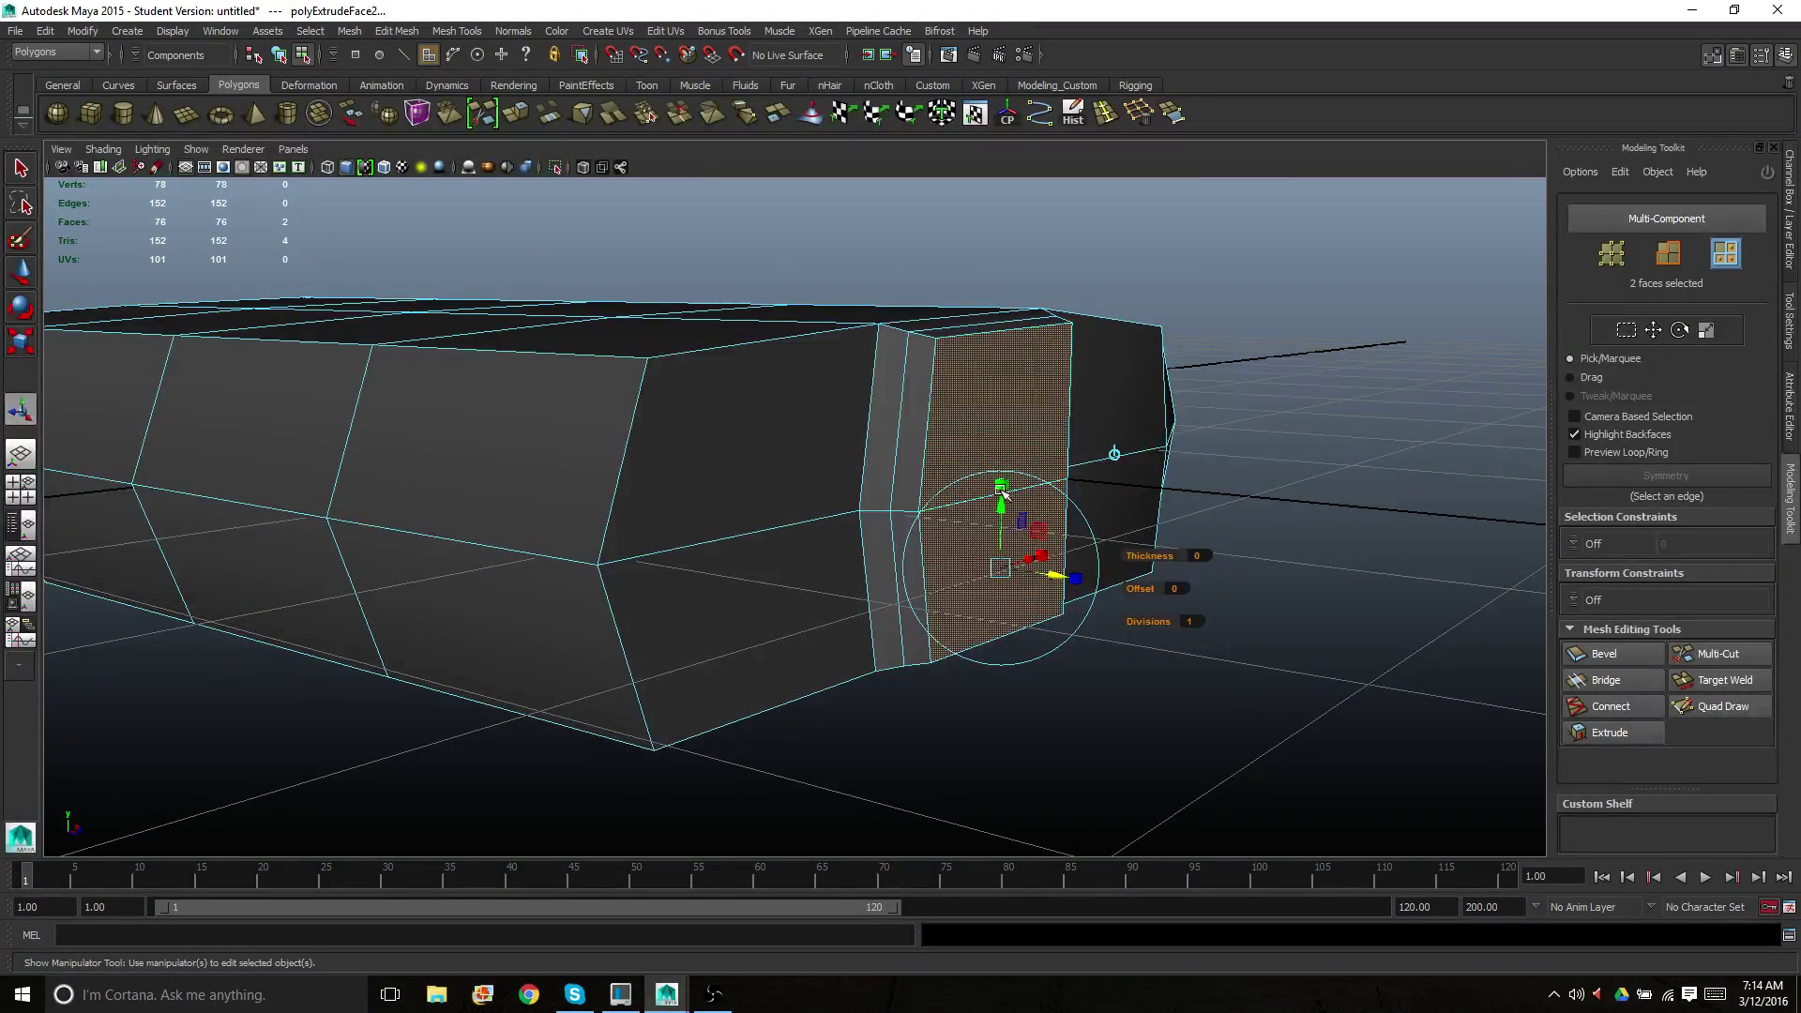
left_click_drag(1002, 489, 1004, 548)
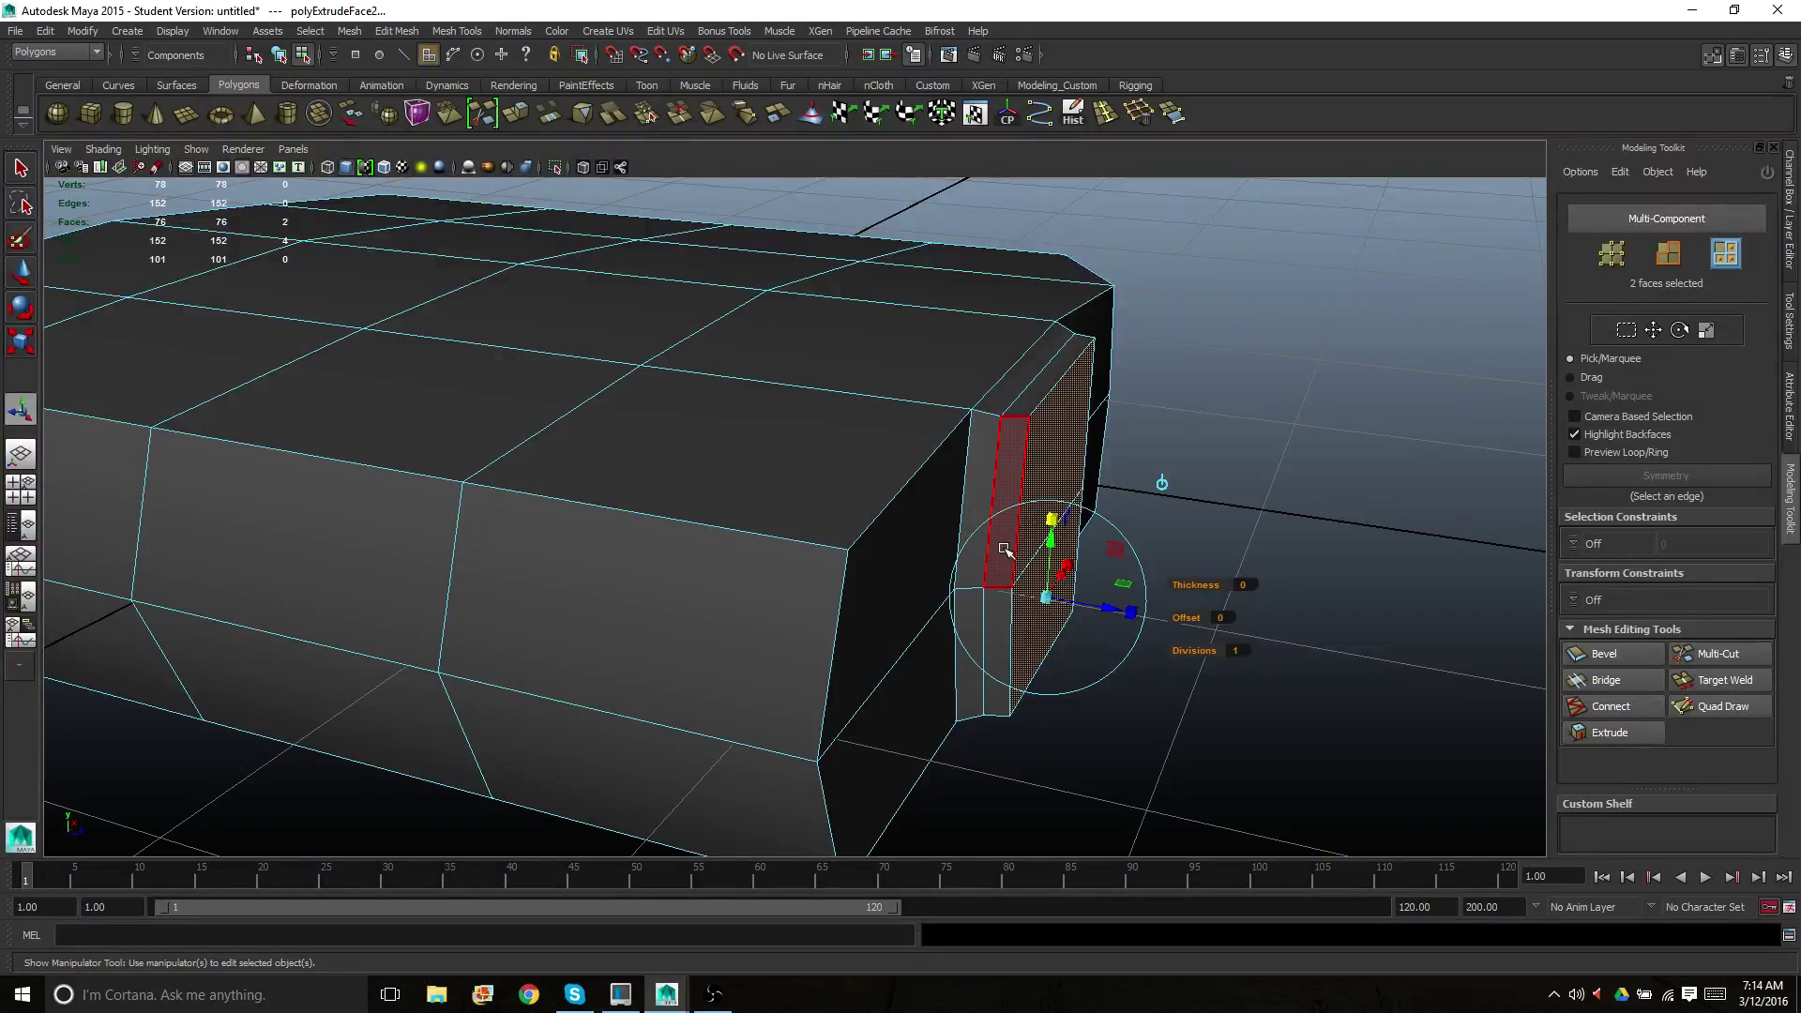
left_click_drag(1109, 609, 1494, 677)
scroll(1018, 584, "down", 3)
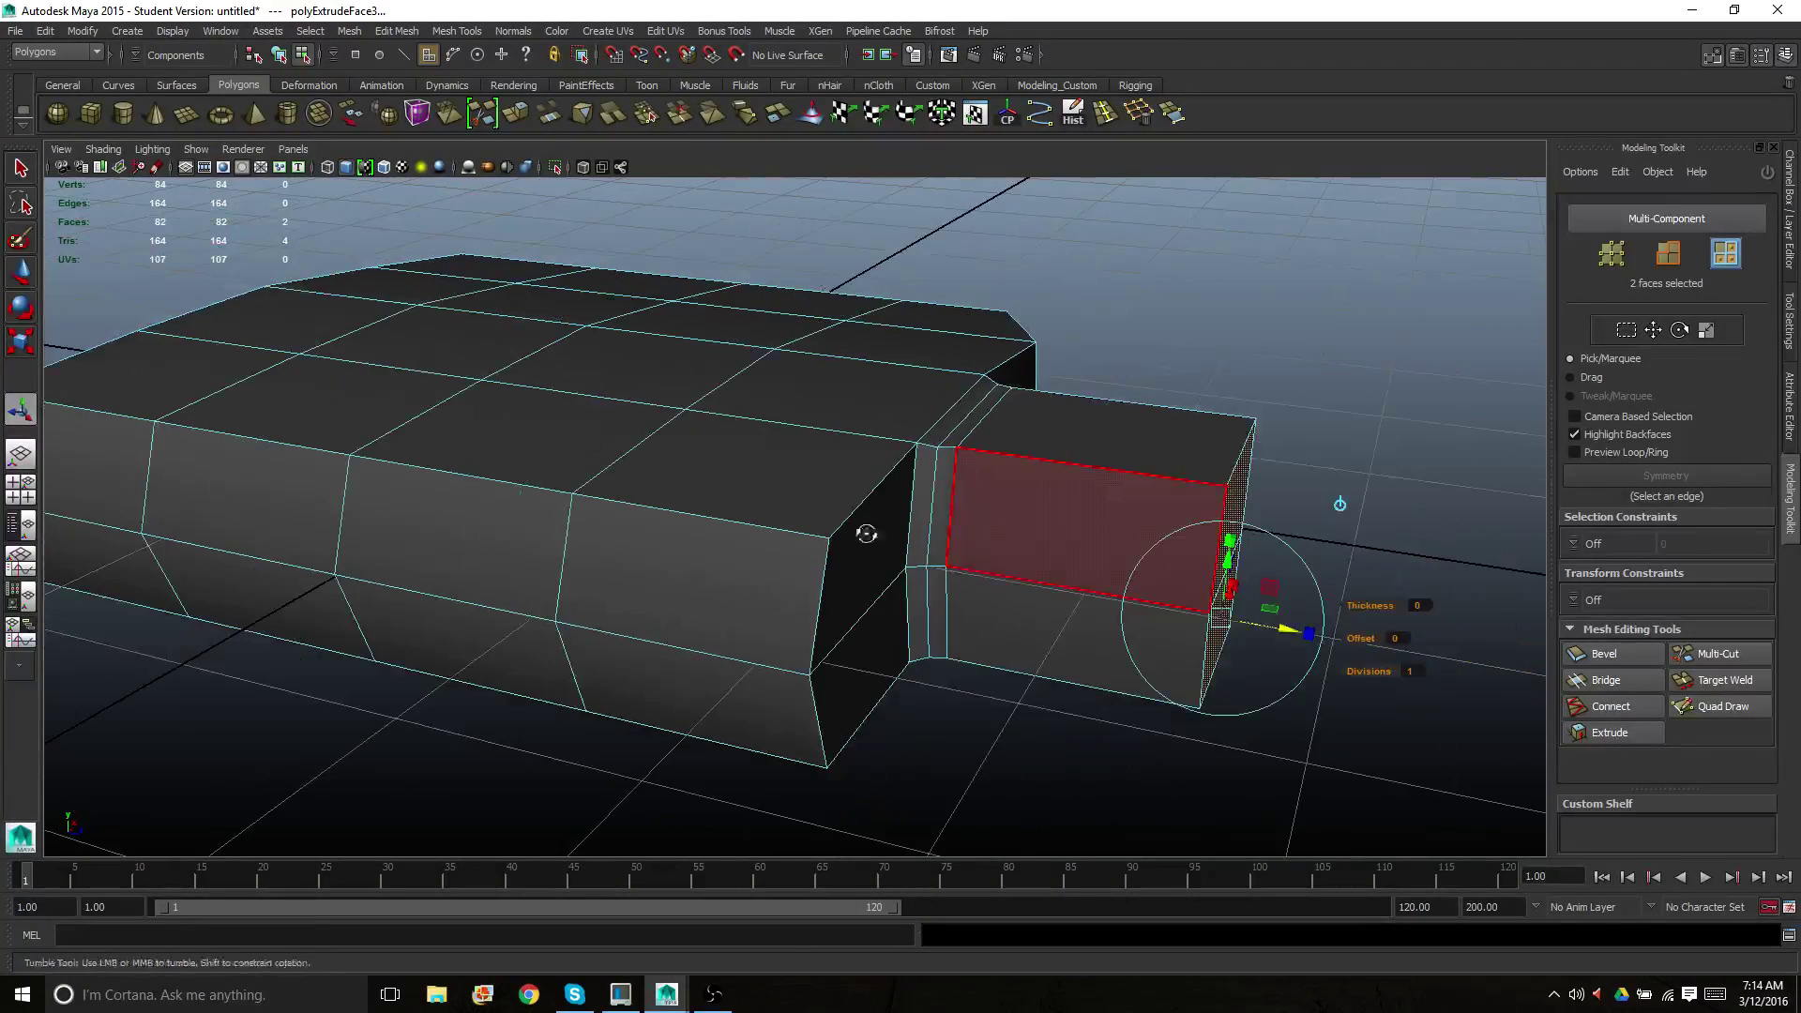
left_click_drag(864, 532, 980, 602, "alt")
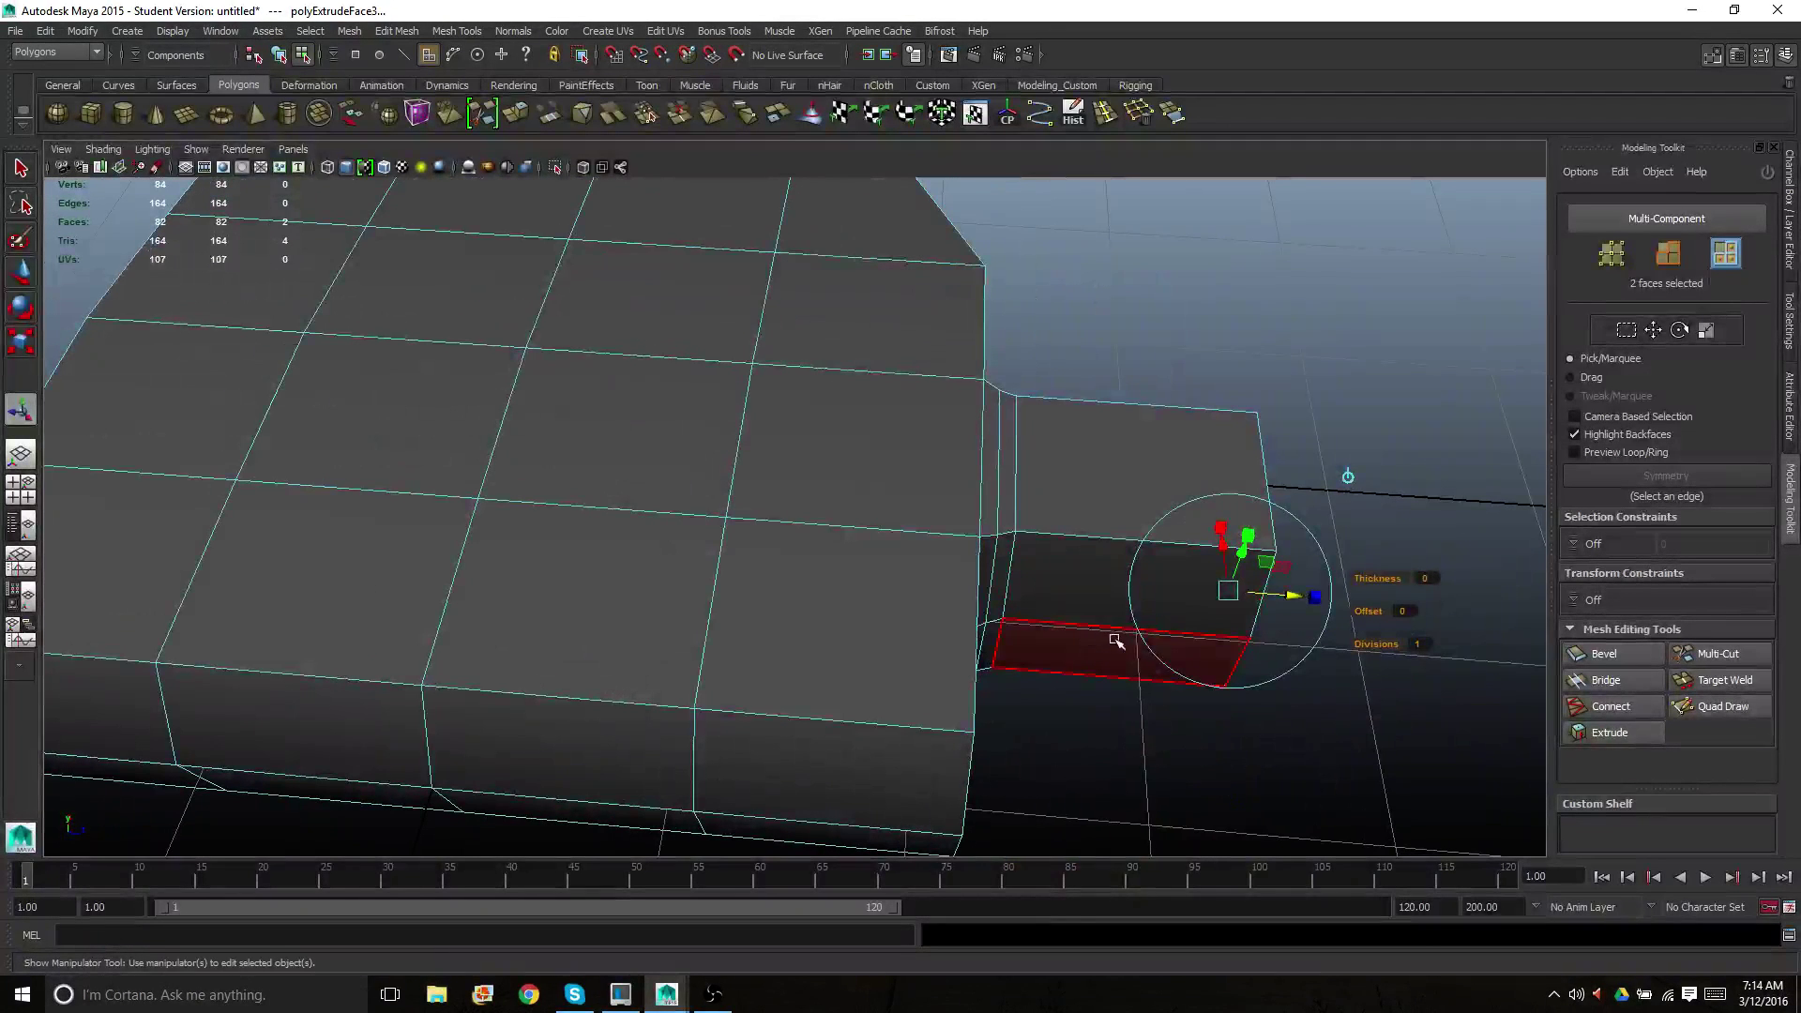
left_click_drag(1287, 594, 1344, 598)
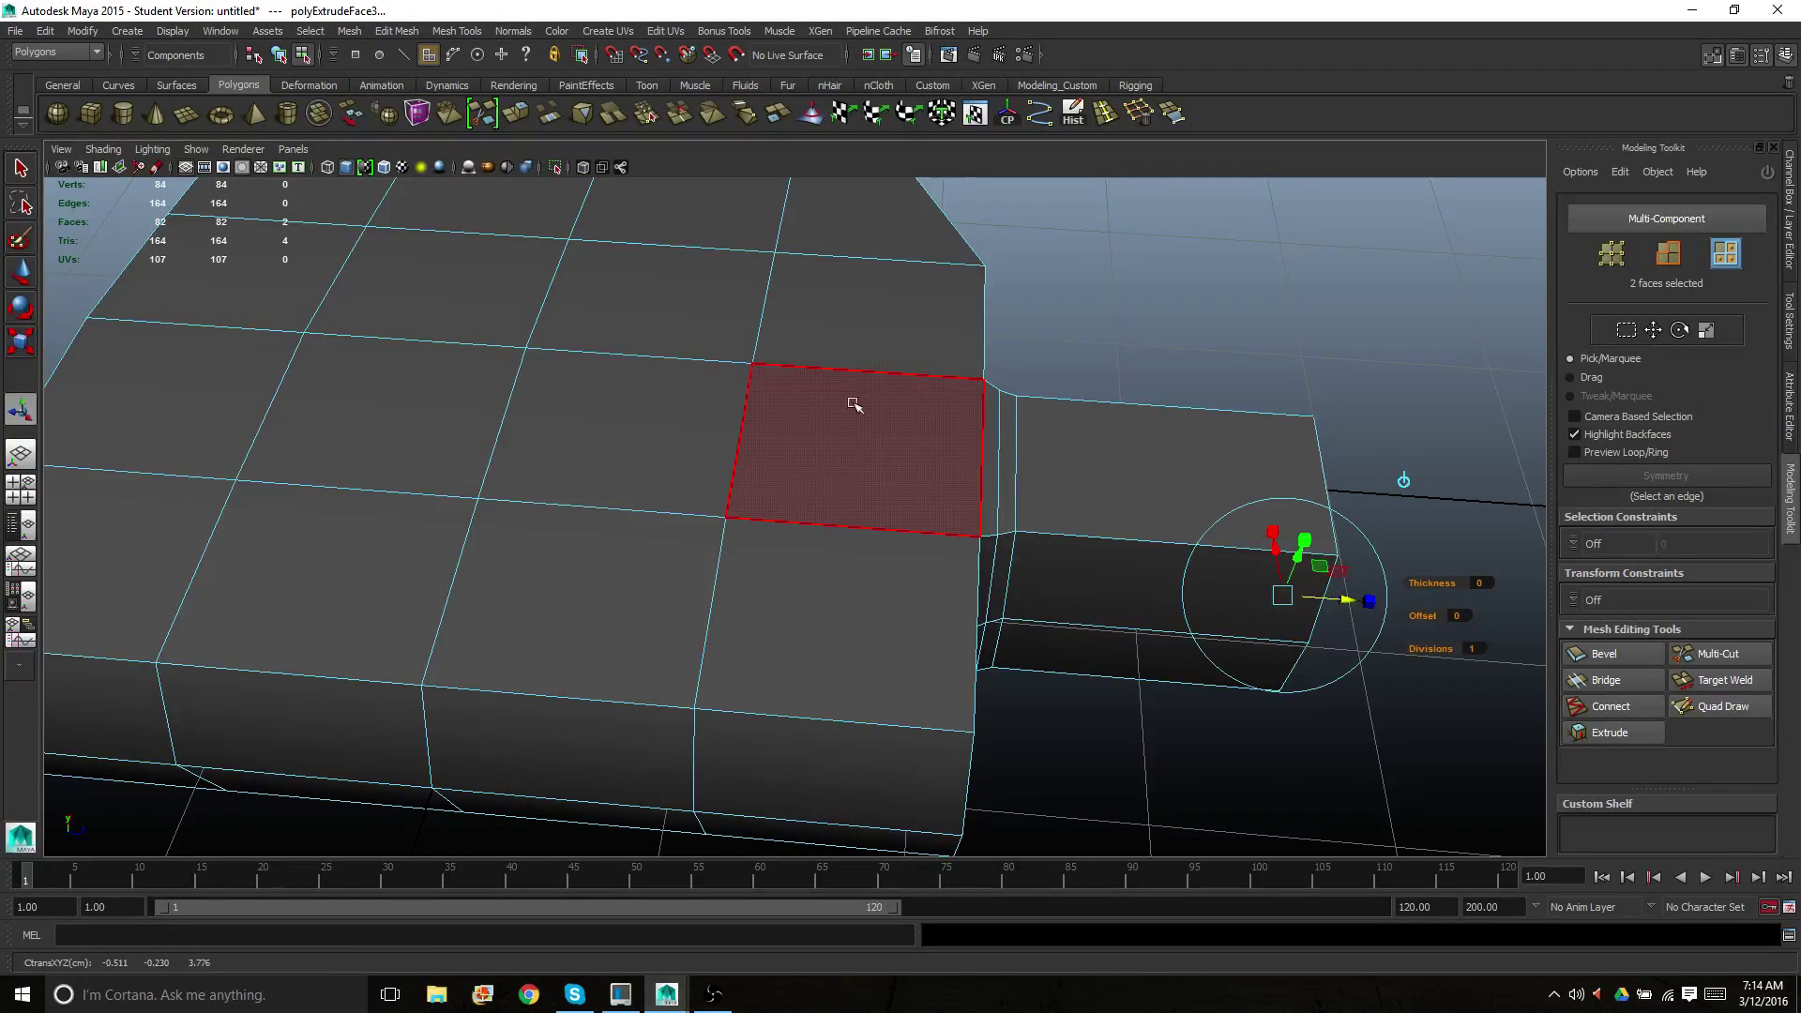
Extrude the two faces at the end of the first segment again and move them slightly outward into a thin band
left_click_drag(851, 401, 787, 571, "alt")
scroll(785, 573, "up", 2)
middle_click_drag(772, 582, 552, 279, "alt")
scroll(560, 362, "down", 2)
middle_click_drag(560, 362, 558, 403, "alt")
left_click_drag(558, 402, 540, 529, "alt")
scroll(579, 466, "up", 3)
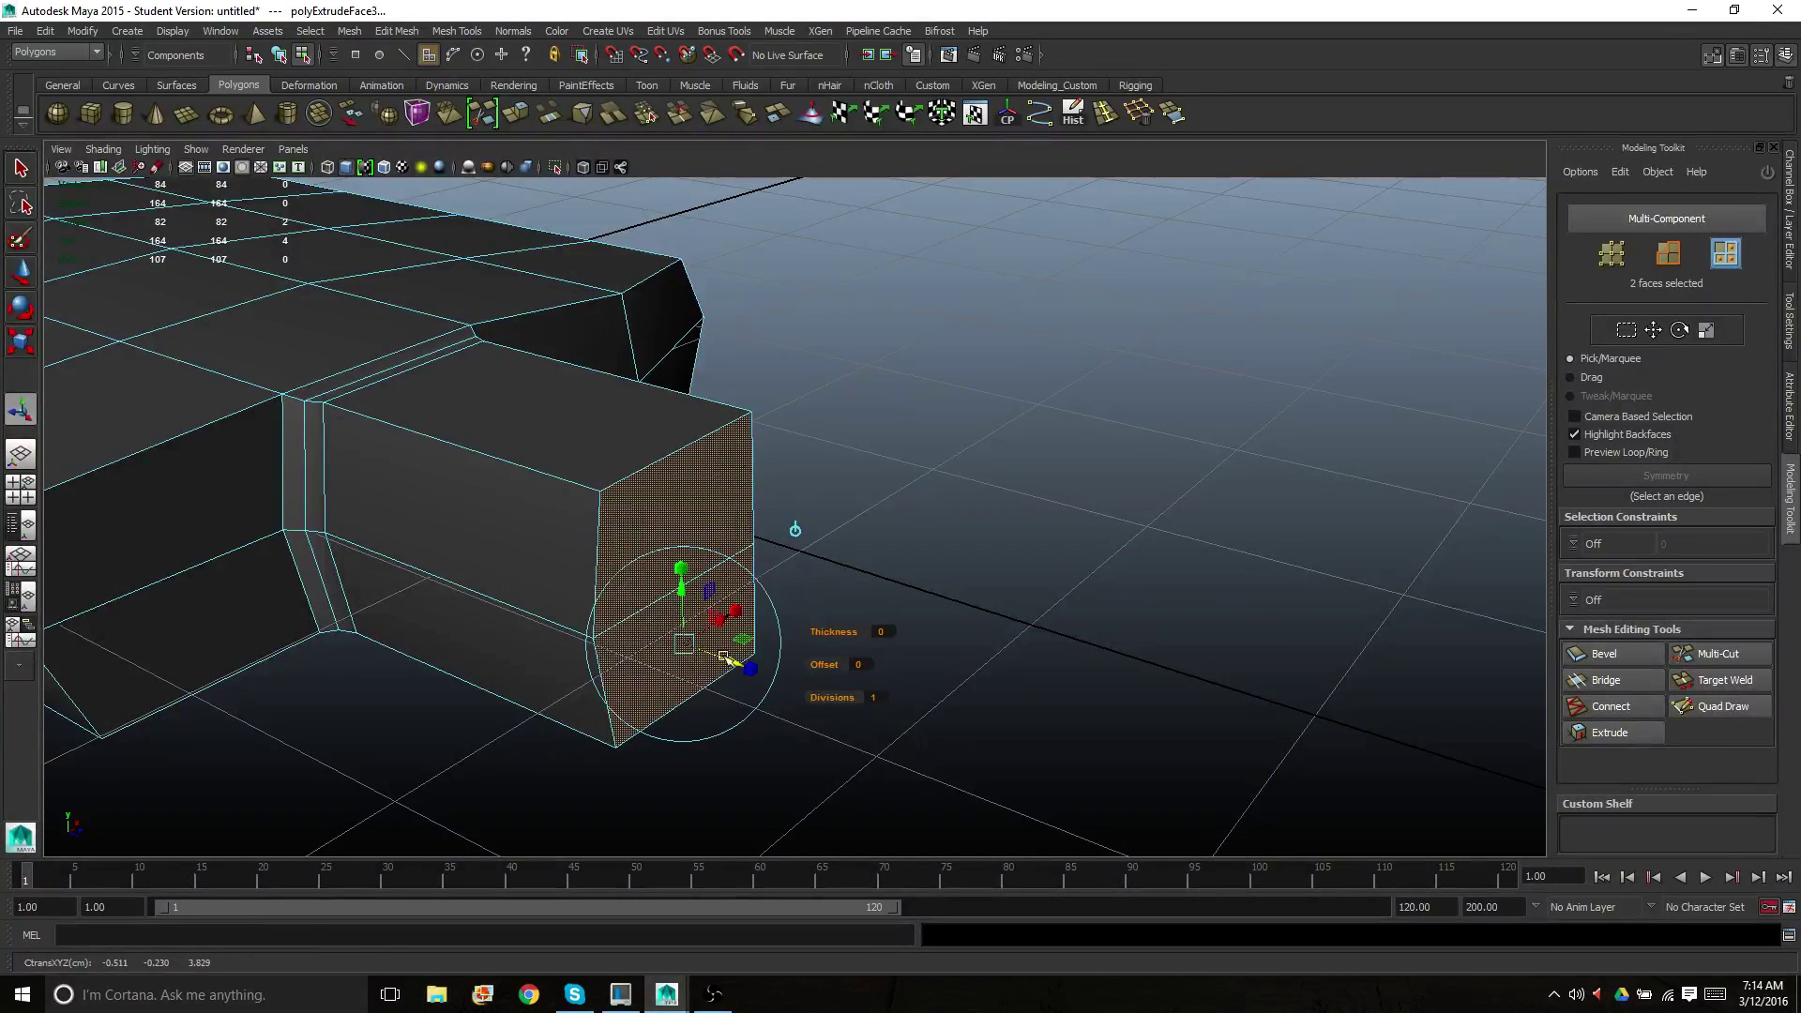
mouse_move(575, 610)
left_mouse_down("alt")
mouse_move(551, 622)
mouse_move(597, 623)
left_mouse_up("alt")
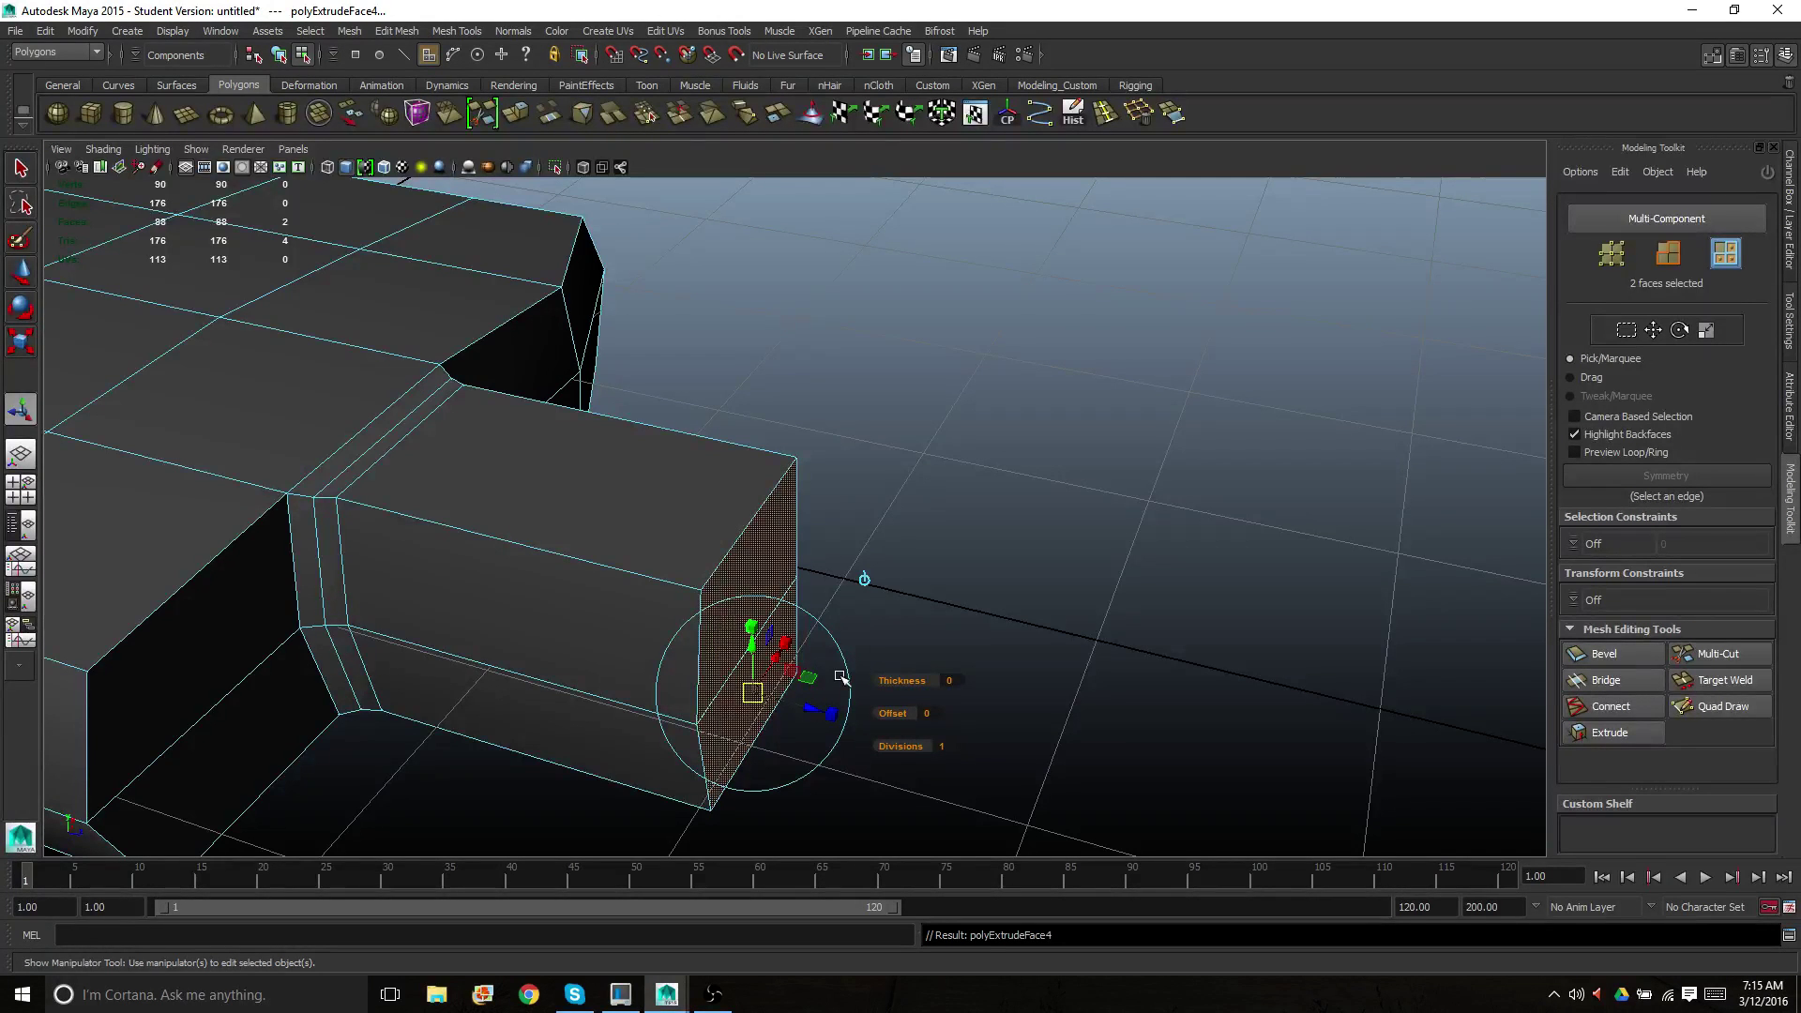
left_click_drag(844, 651, 843, 648, "alt")
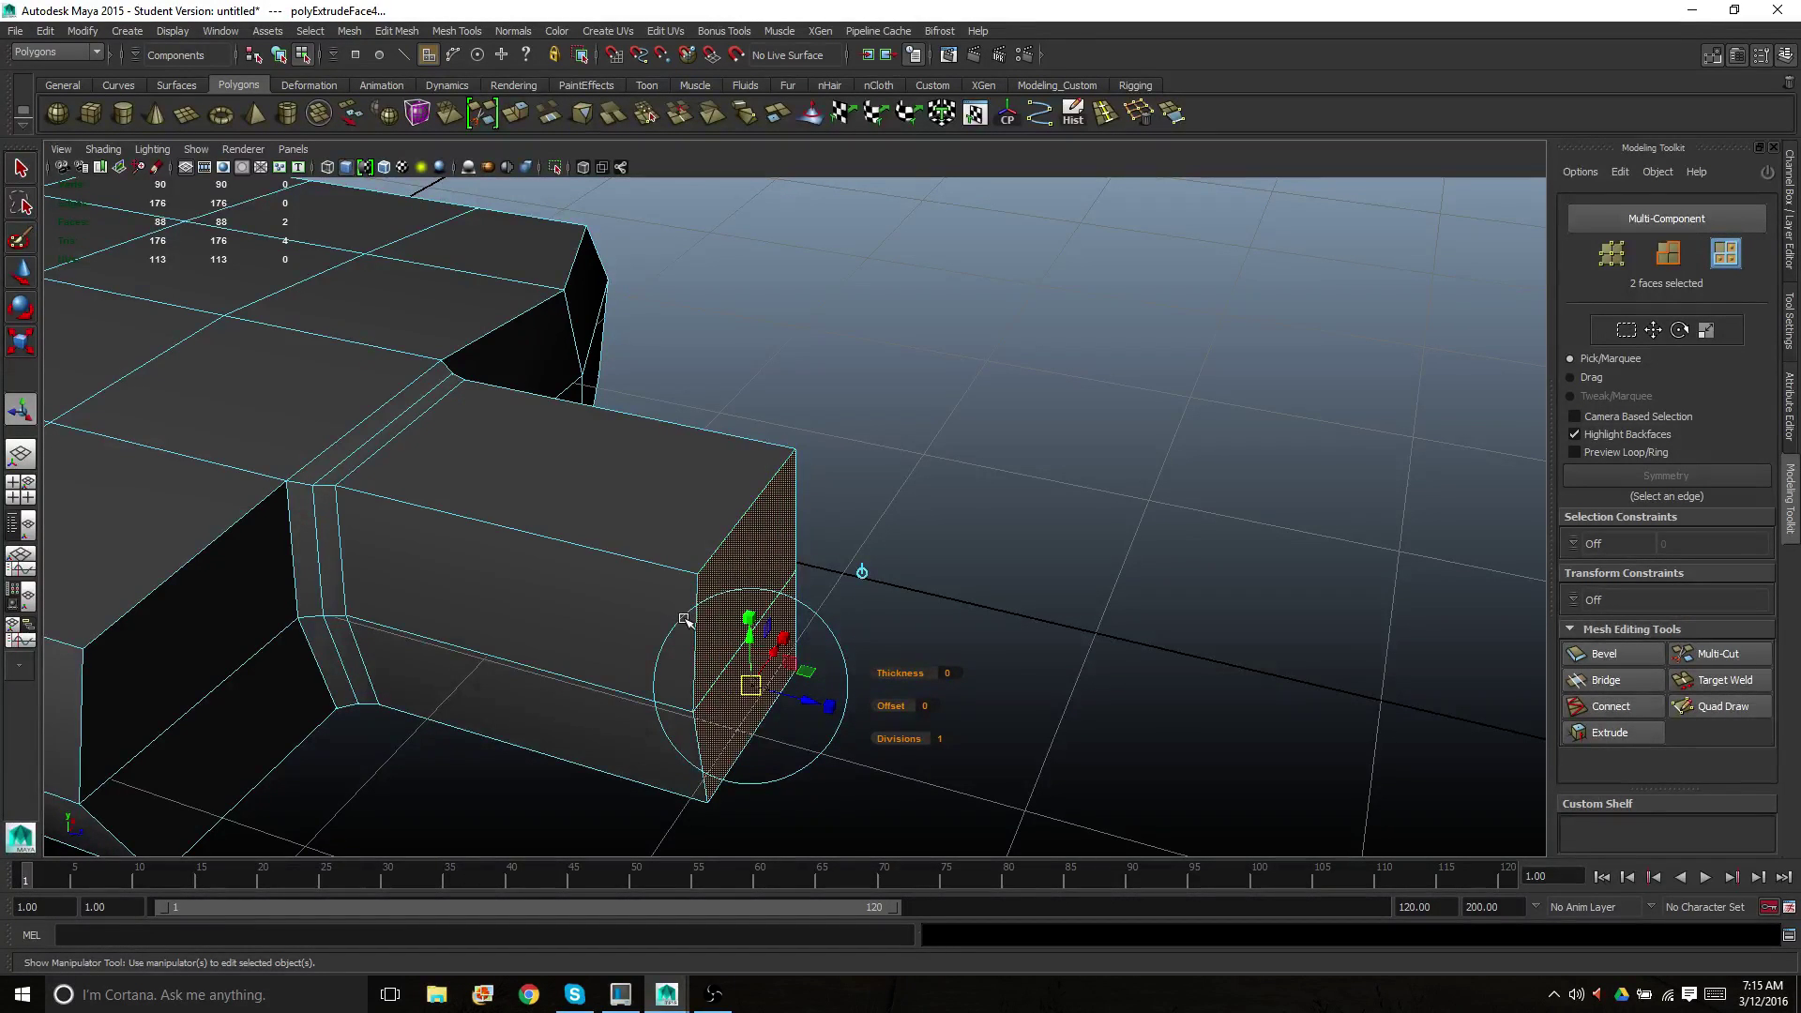
mouse_move(803, 698)
left_mouse_down()
mouse_move(847, 709)
mouse_move(822, 707)
left_mouse_up()
scroll(823, 707, "up", 2)
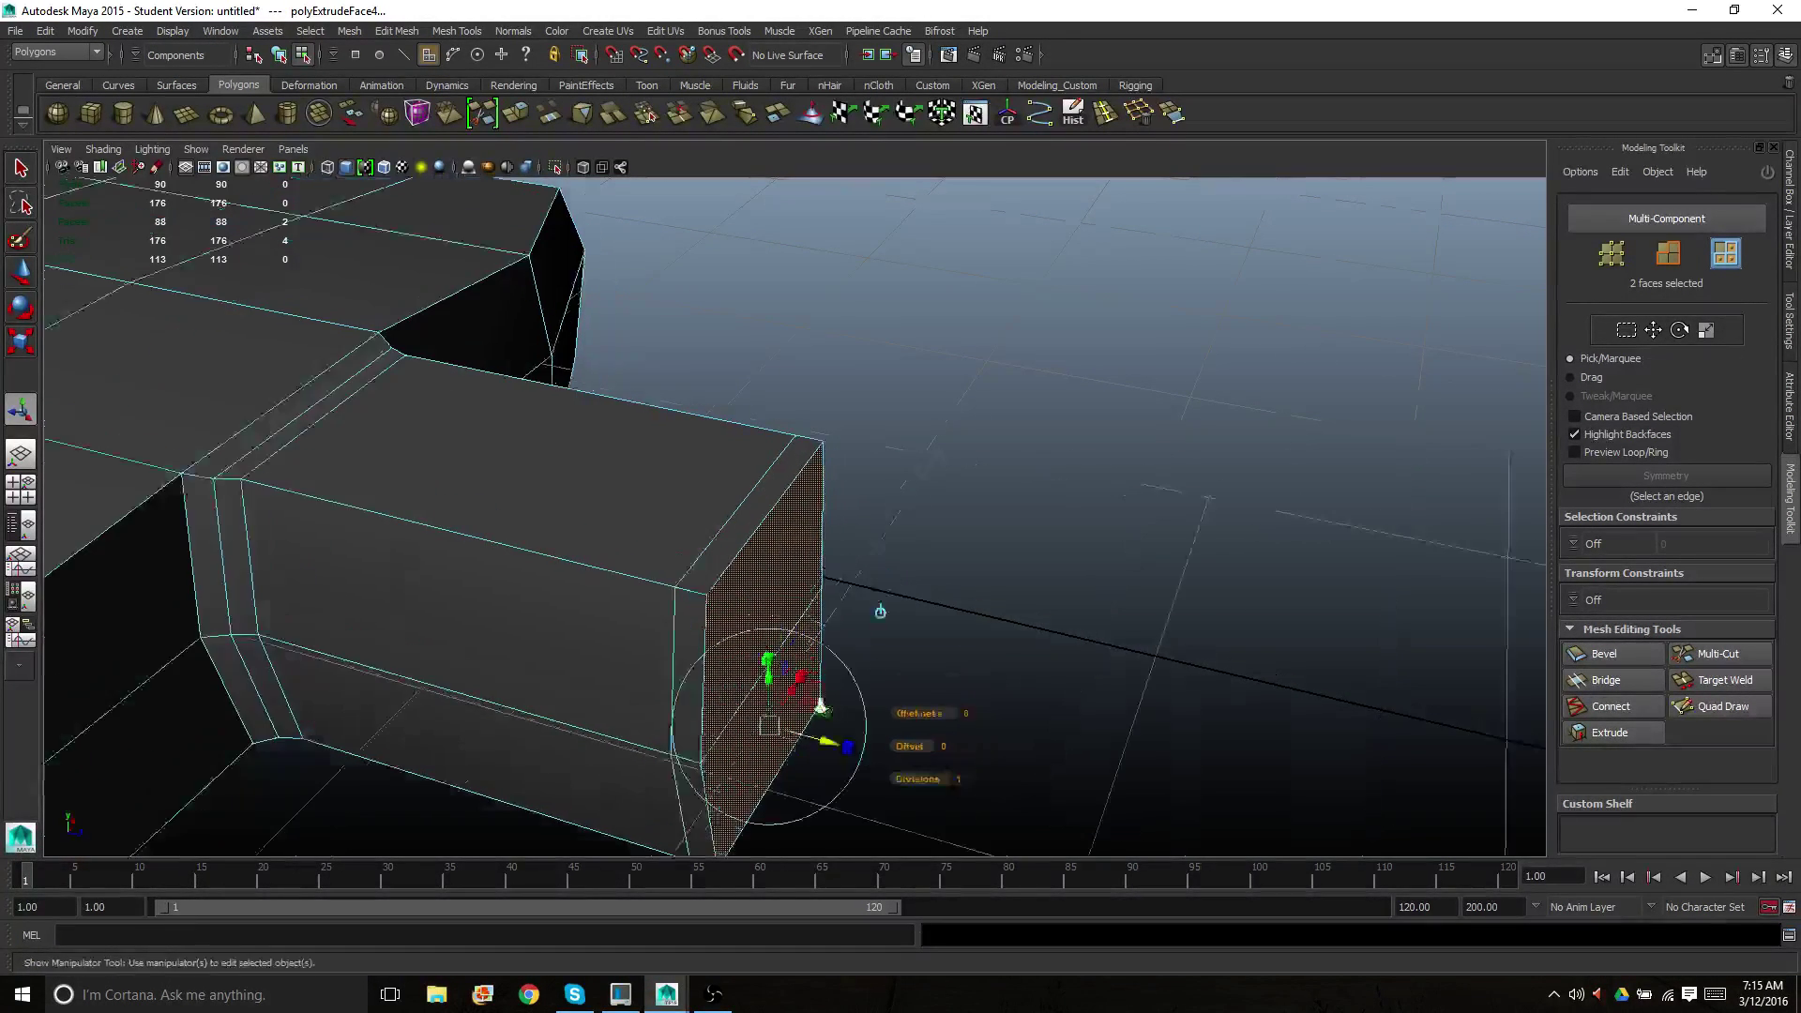
Return to face selection and raise the two end faces of the thin band slightly
middle_click_drag(803, 673, 992, 607, "alt")
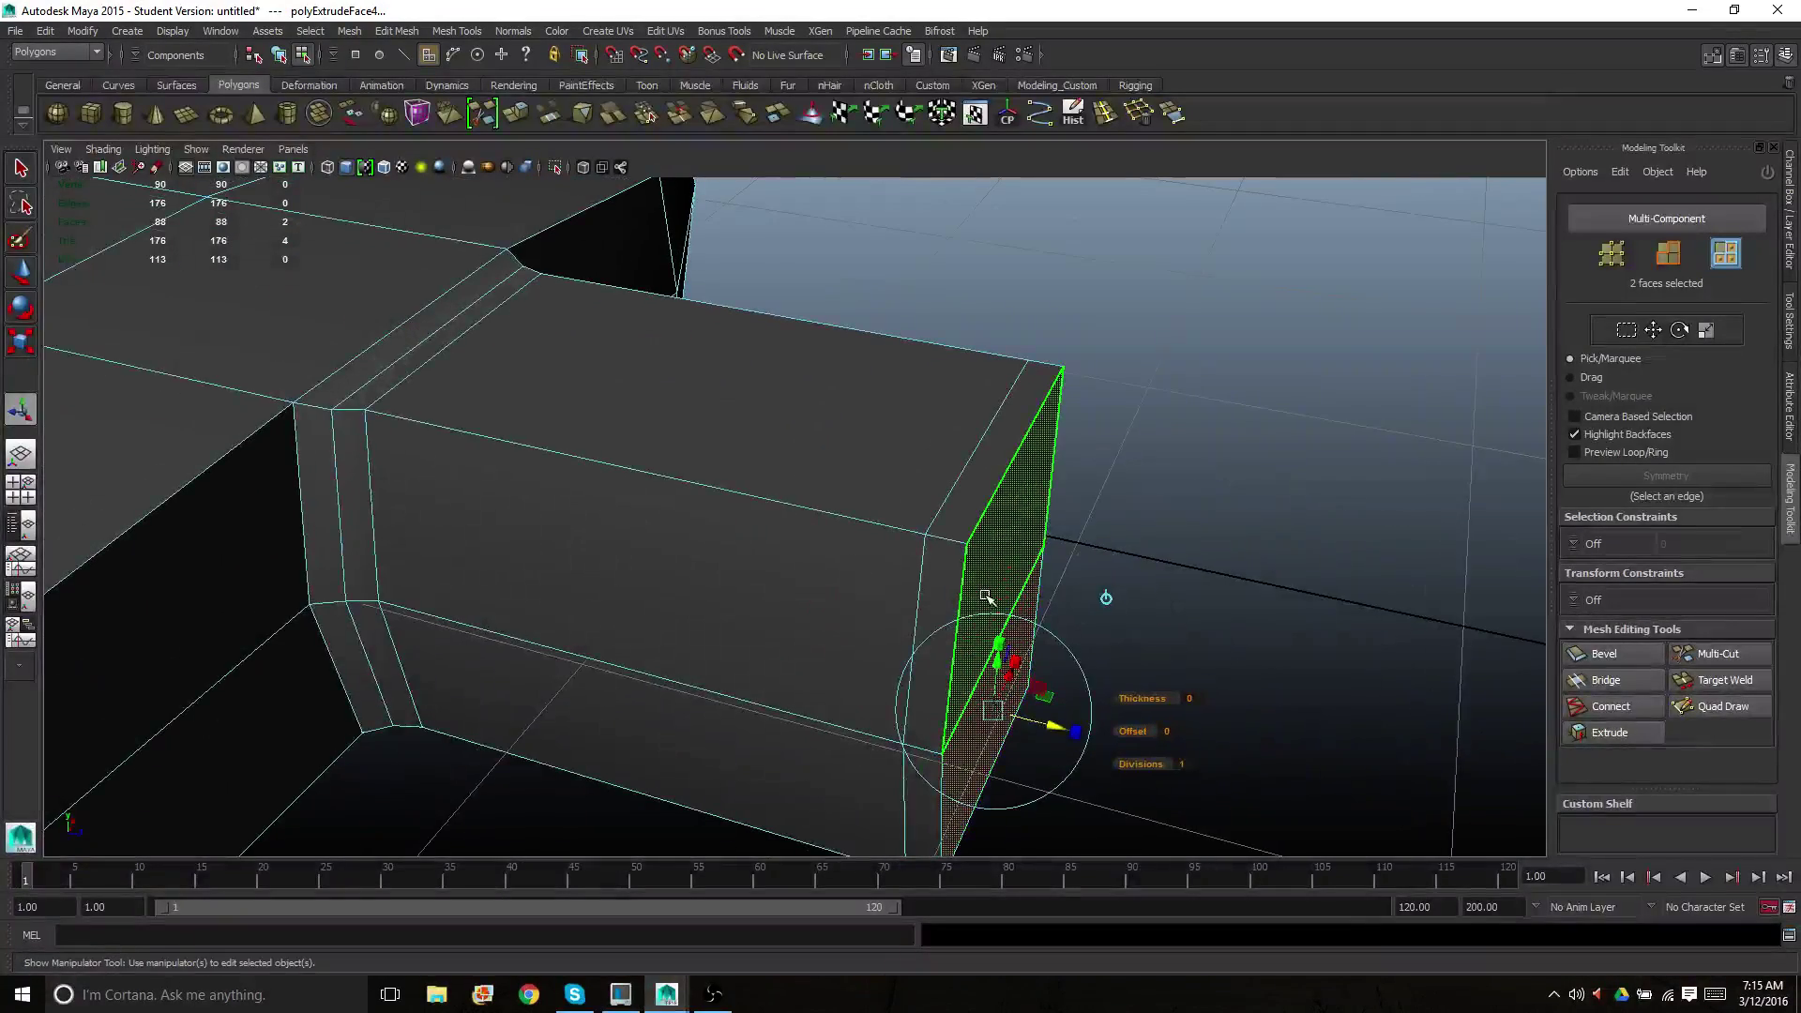
scroll(964, 602, "down", 2)
left_click_drag(953, 605, 879, 634, "alt")
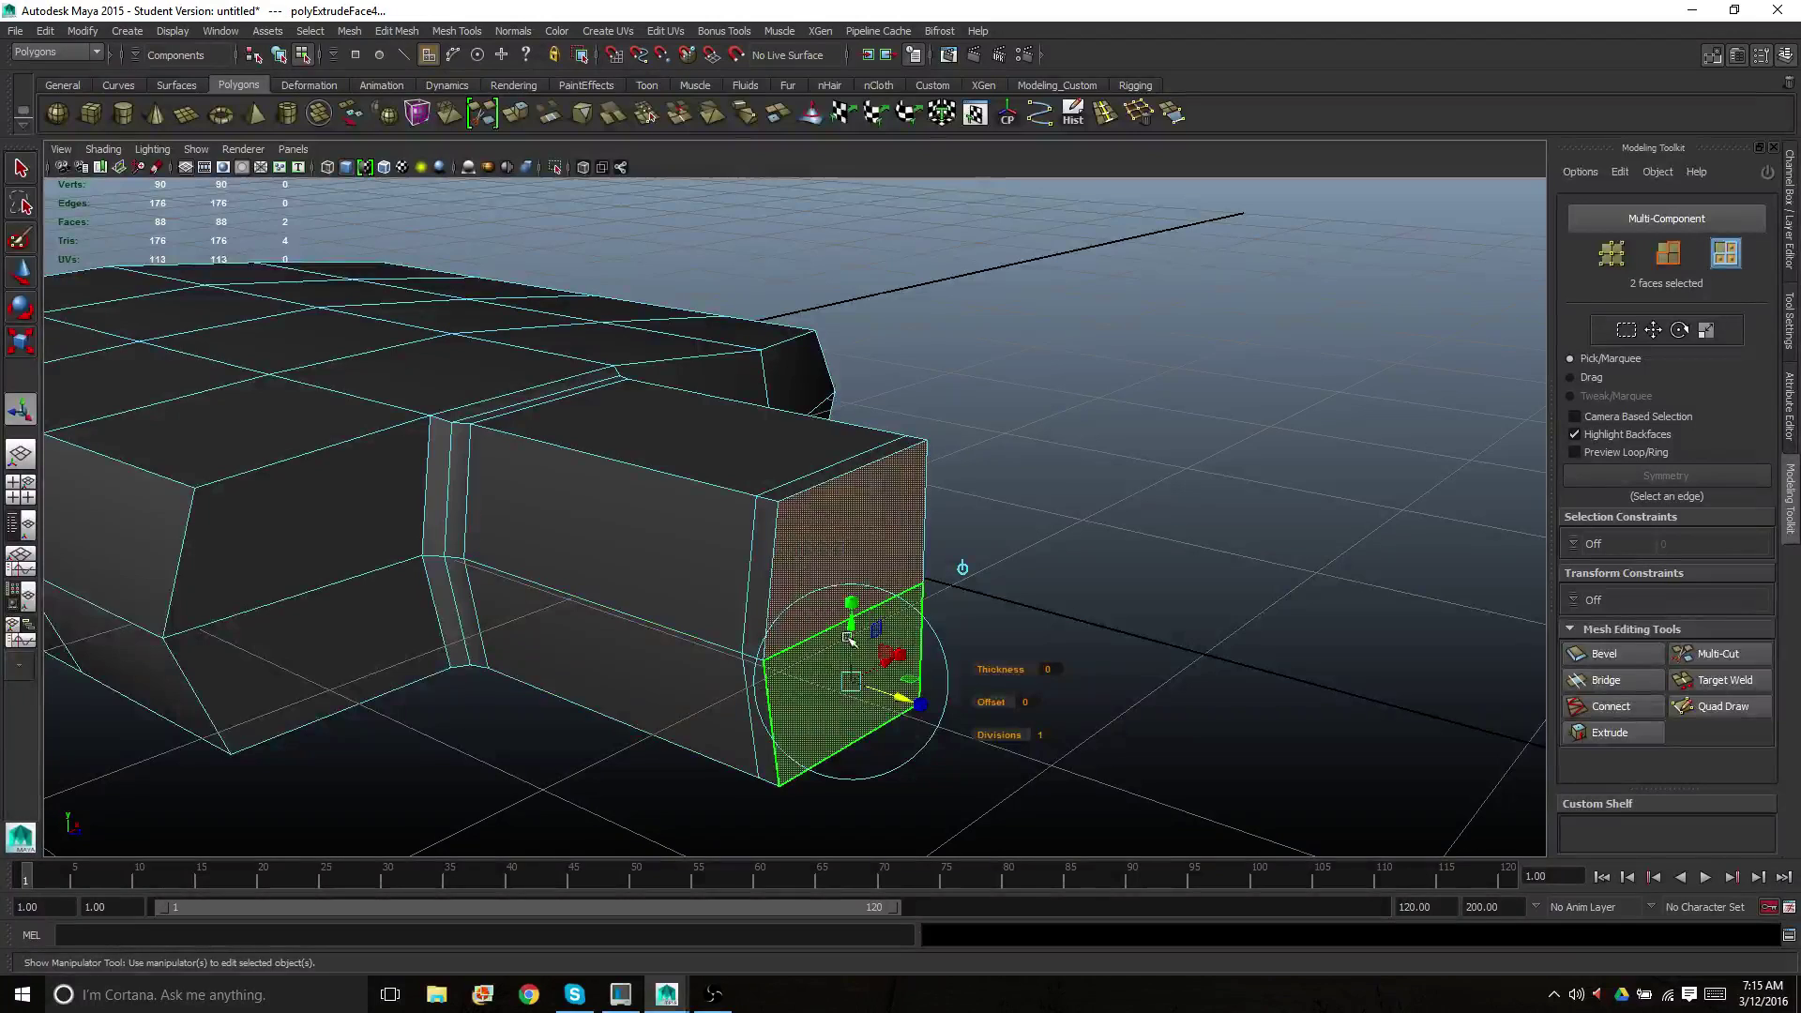
right_click(846, 474)
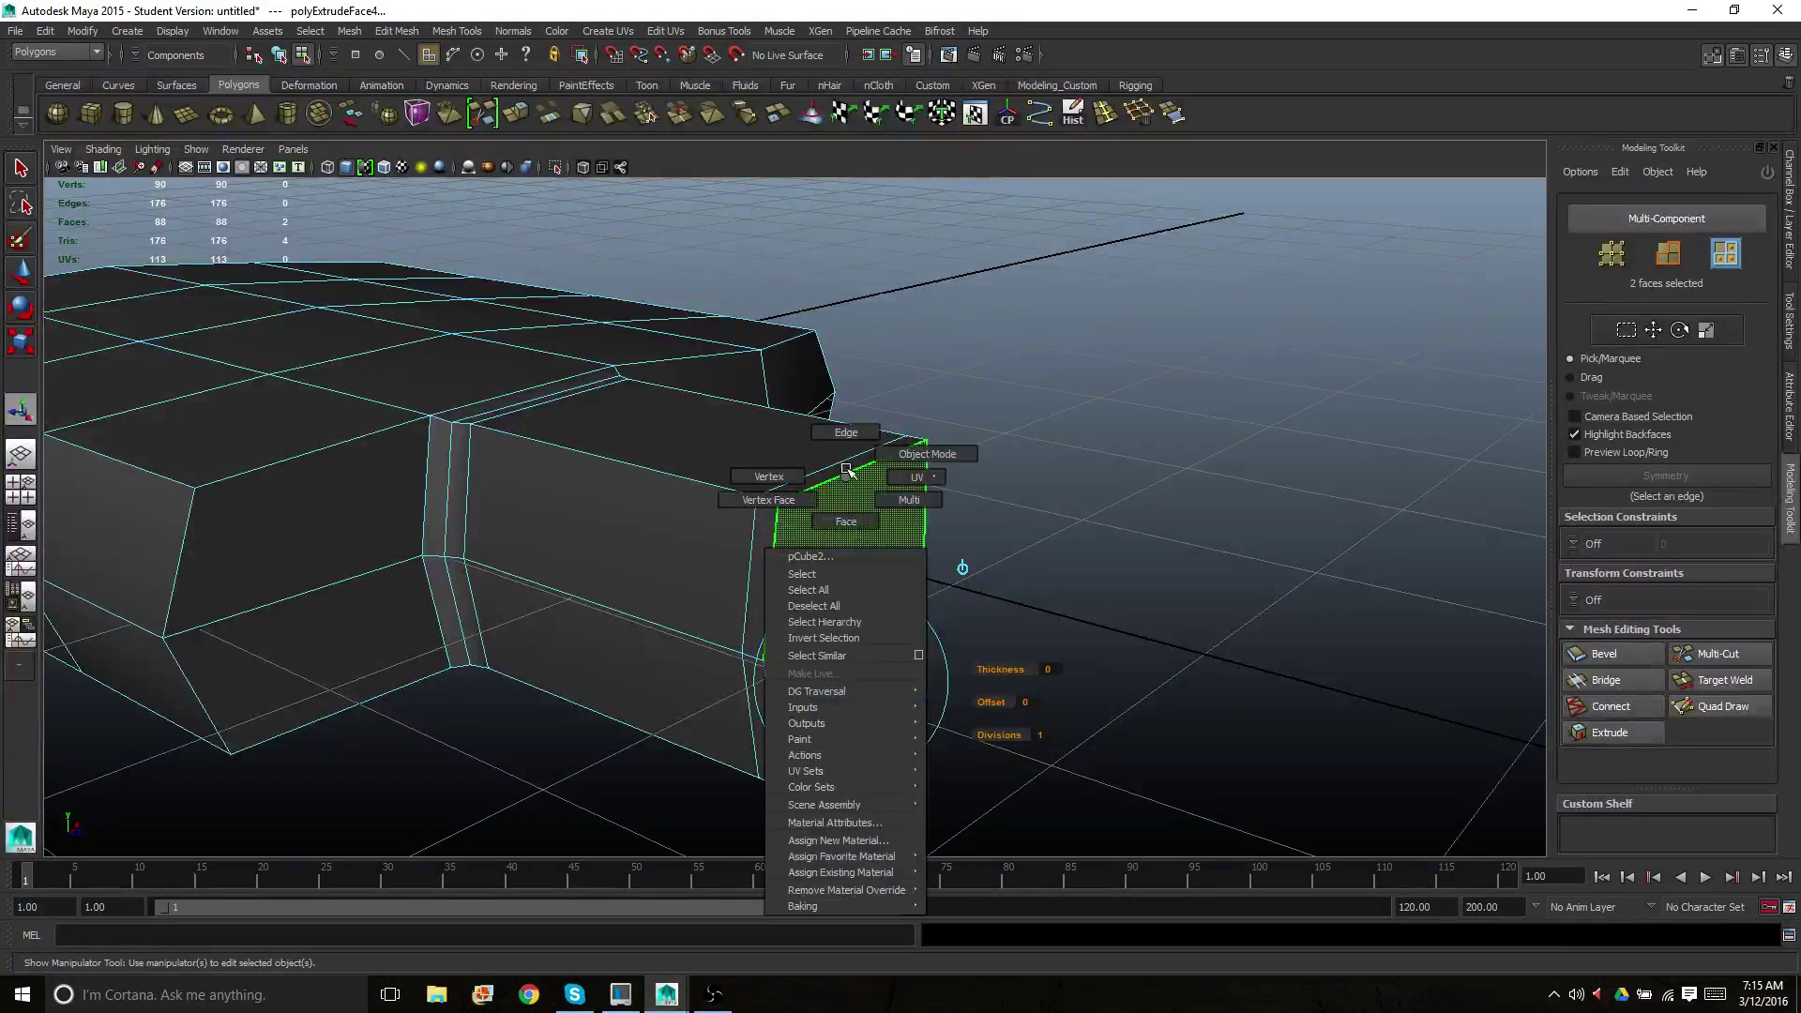
right_click_drag(852, 473, 846, 521)
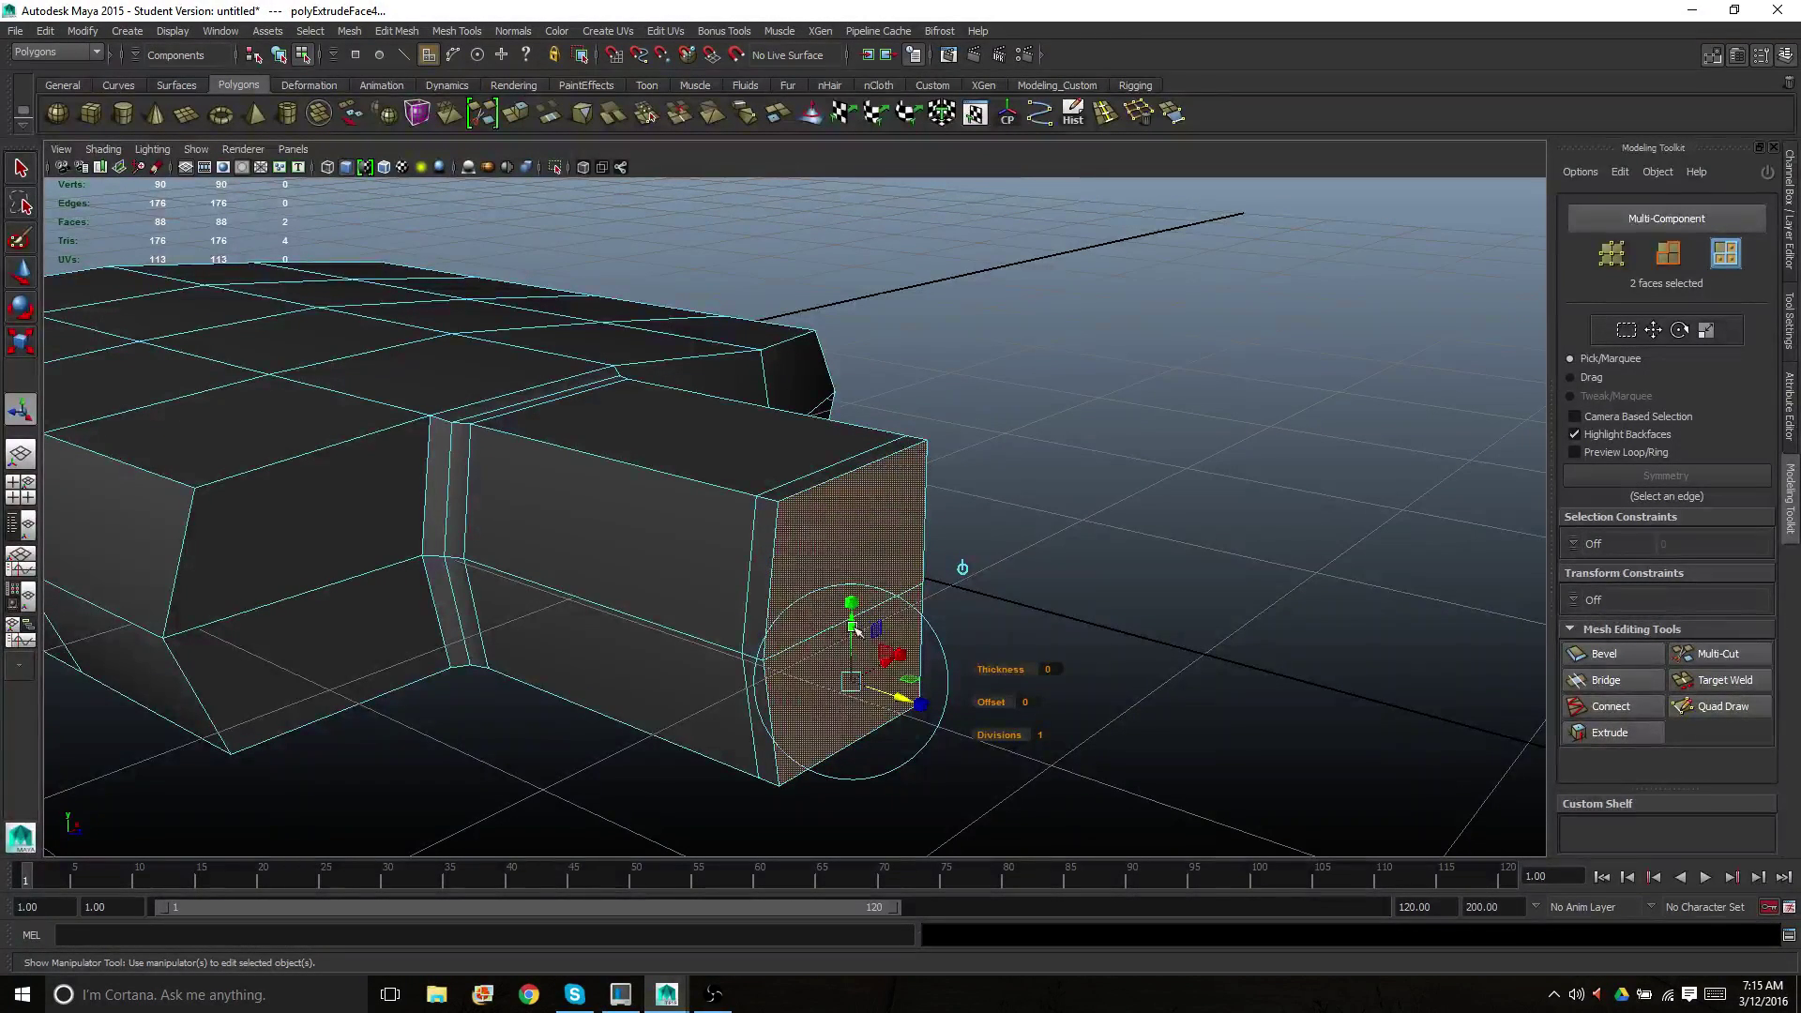
left_click_drag(852, 608, 920, 651)
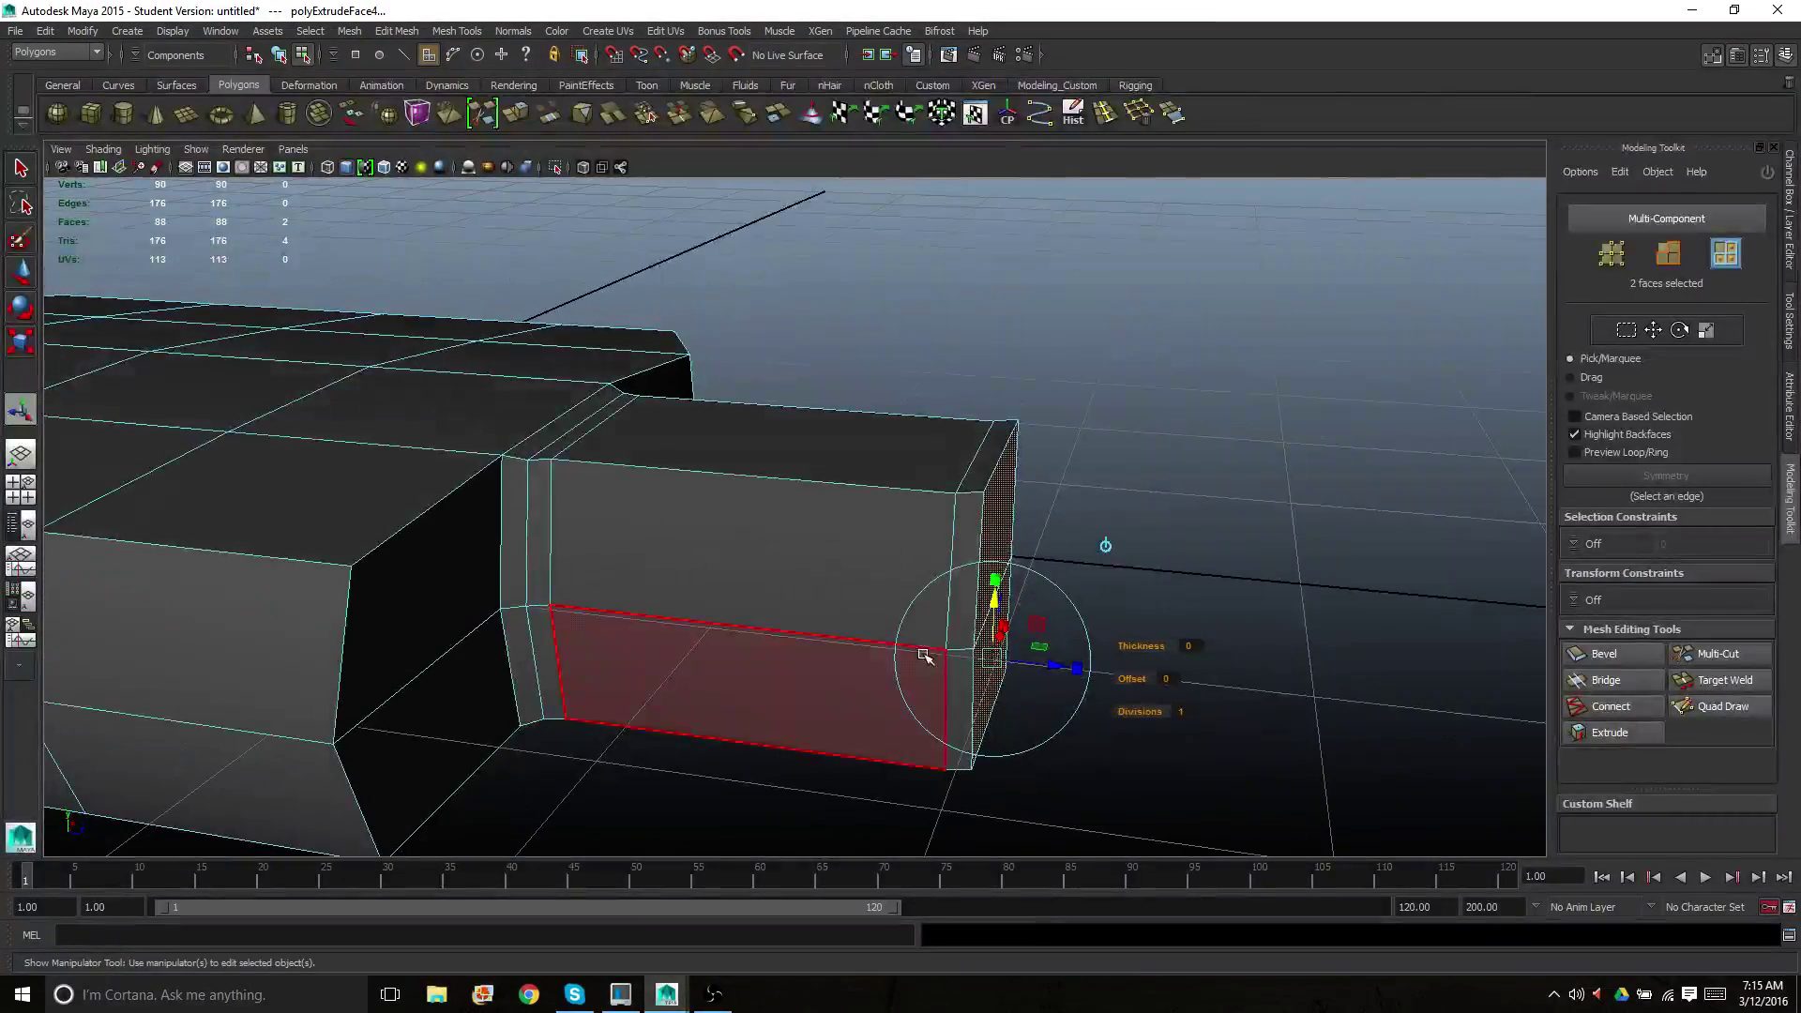
Extrude the two end faces twice more, moving them slightly outward and lowering the last ring to shape the first knuckle
key("ctrl+e")
left_click_drag(1054, 670, 1078, 665)
key("ctrl+e")
left_click_drag(1019, 605, 1032, 651)
Extrude the two end faces beyond the first knuckle far outward into a second long finger segment
scroll(1033, 649, "down", 2)
middle_click_drag(976, 647, 736, 674, "alt")
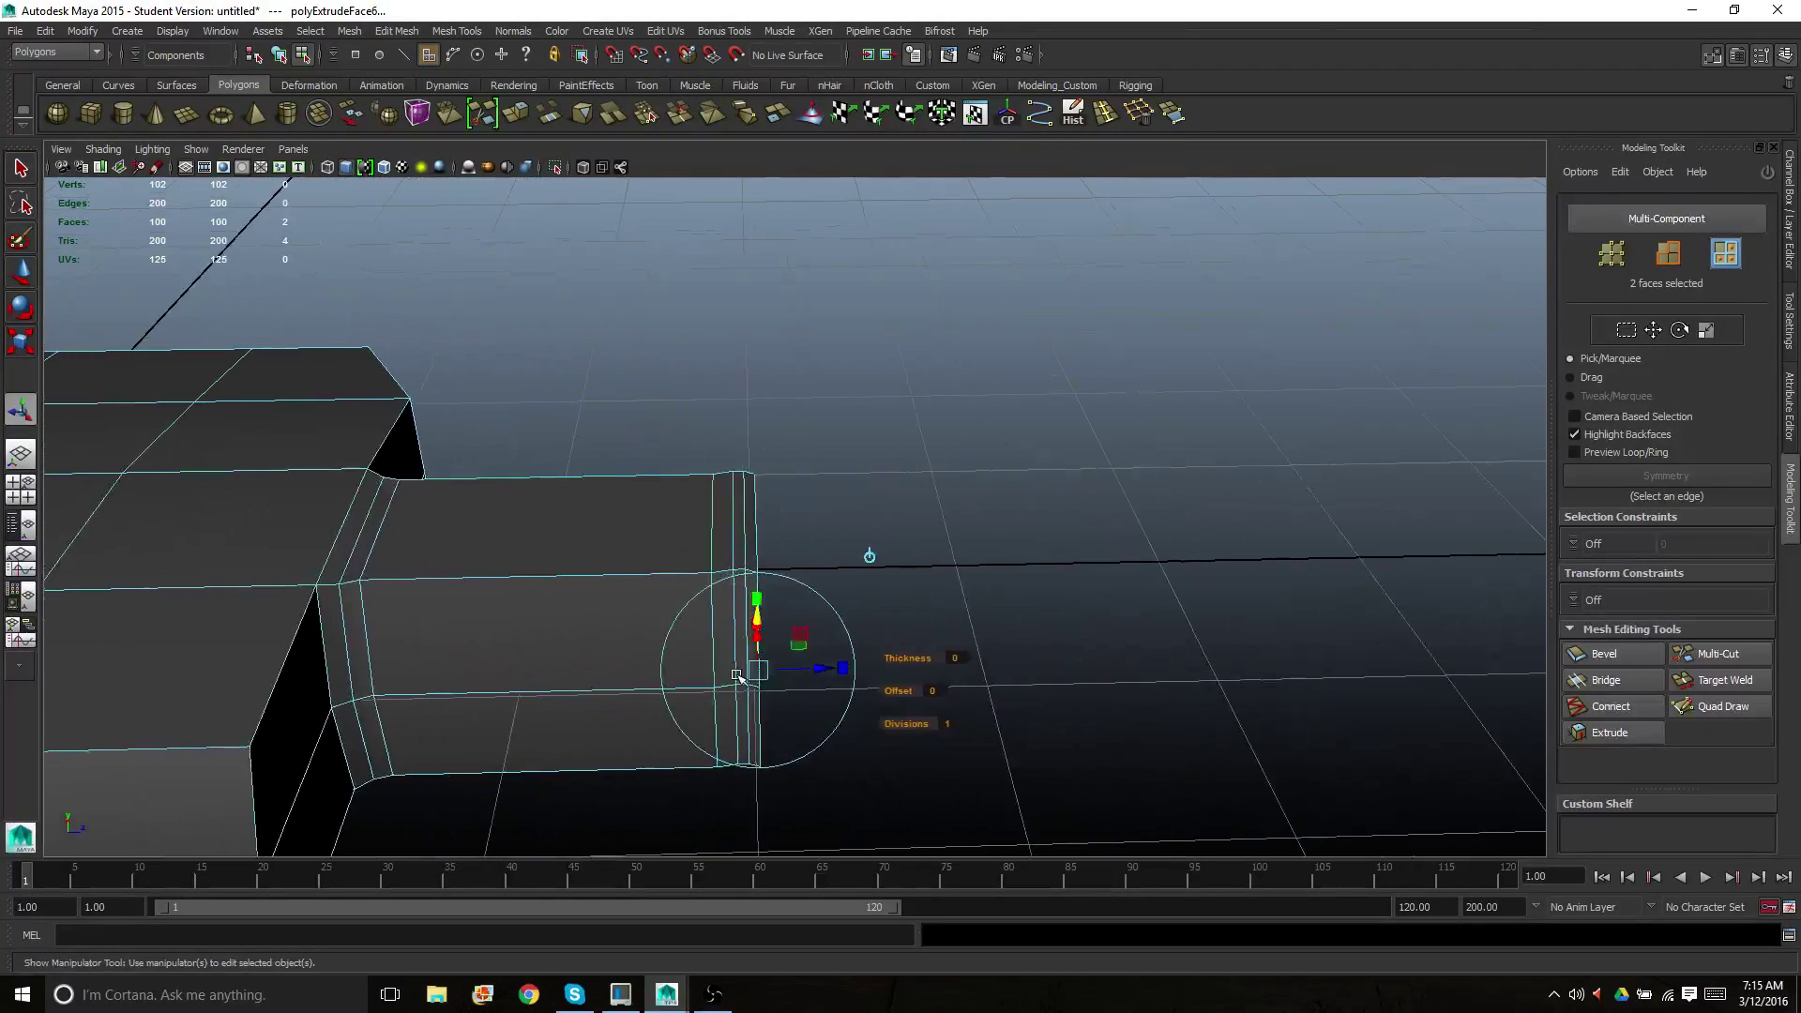
left_click_drag(738, 675, 716, 708, "alt")
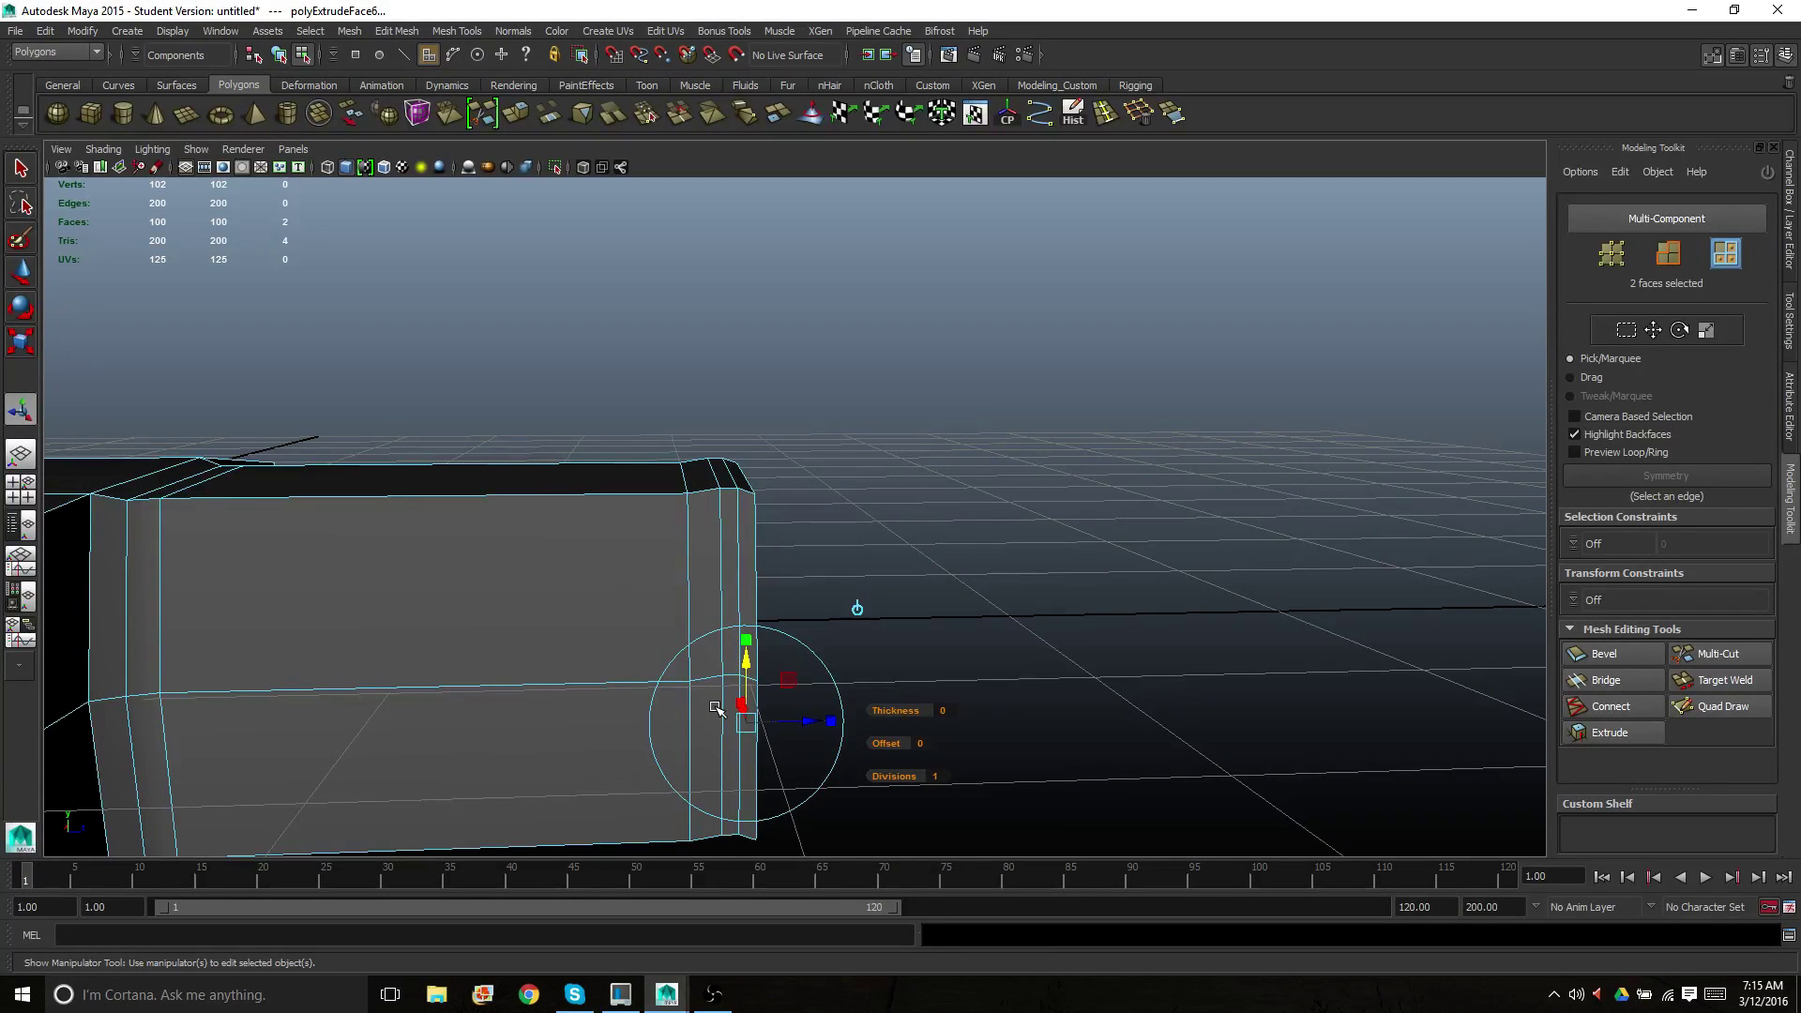
key("ctrl+e")
left_click_drag(825, 720, 1284, 728)
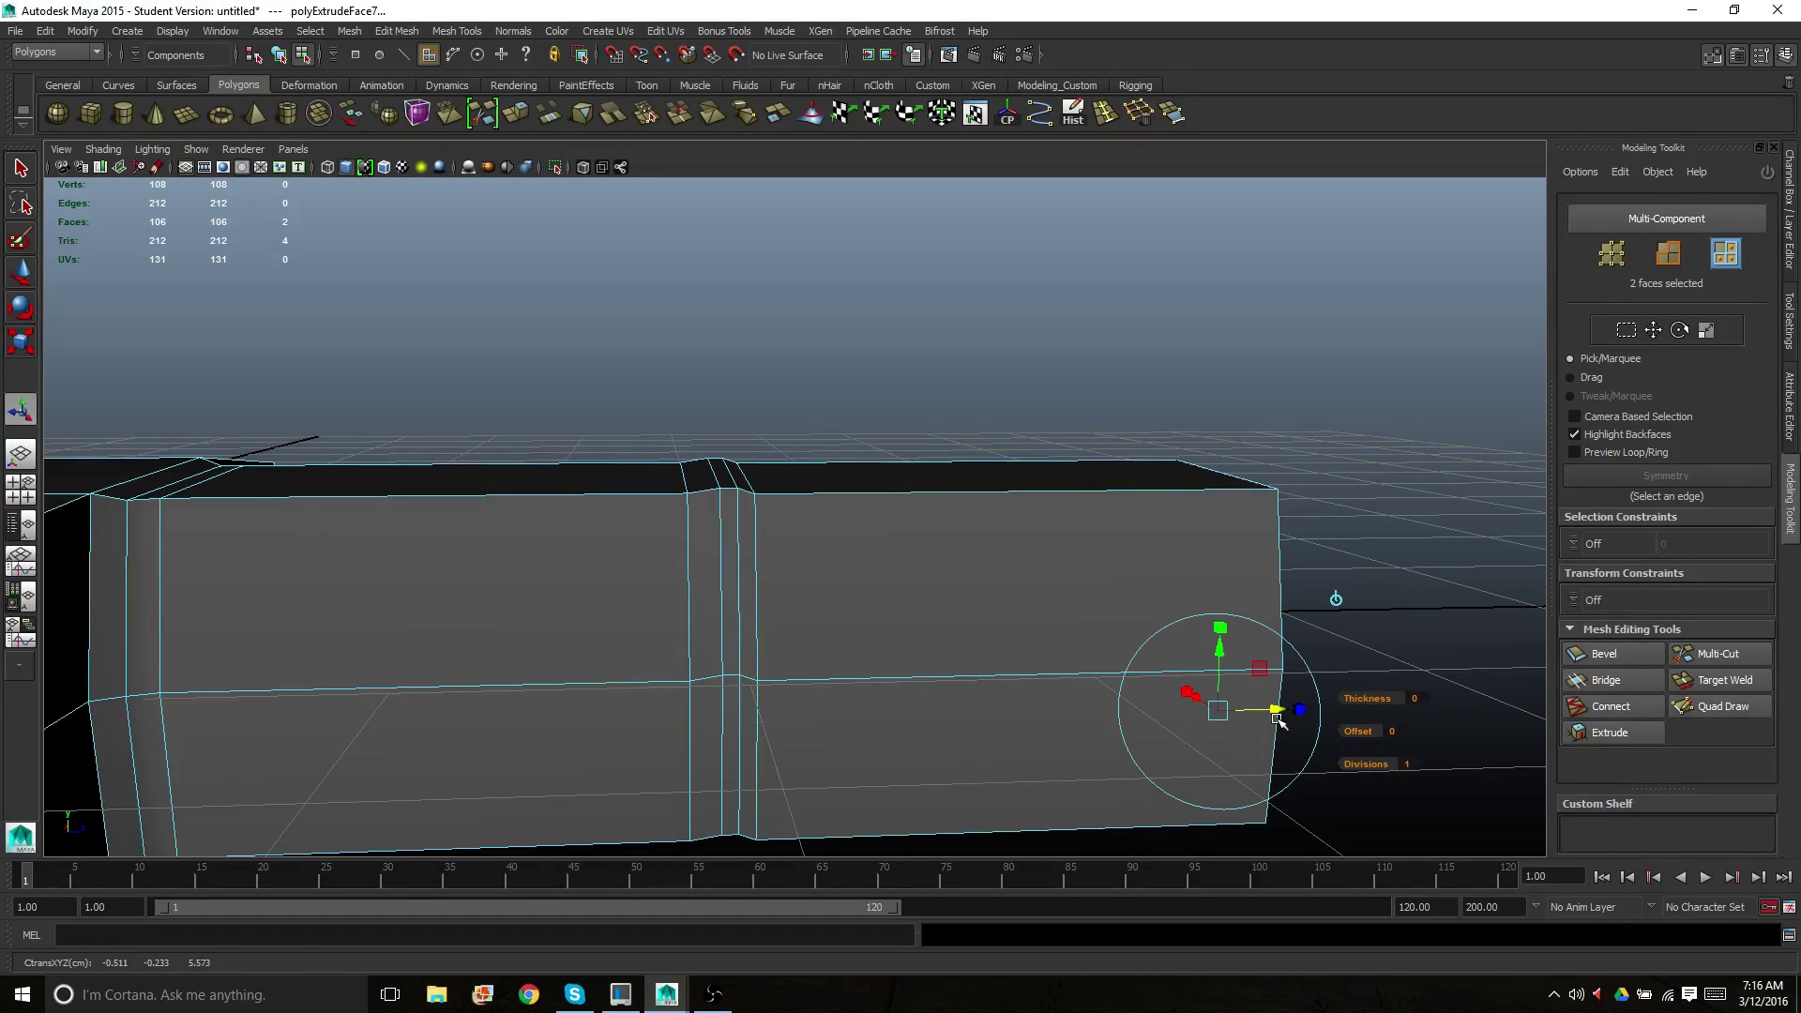
Scale the two end faces of the second segment smaller to taper it and adjust their position along its length
scroll(1099, 660, "down", 3)
left_click_drag(1031, 647, 784, 691, "alt")
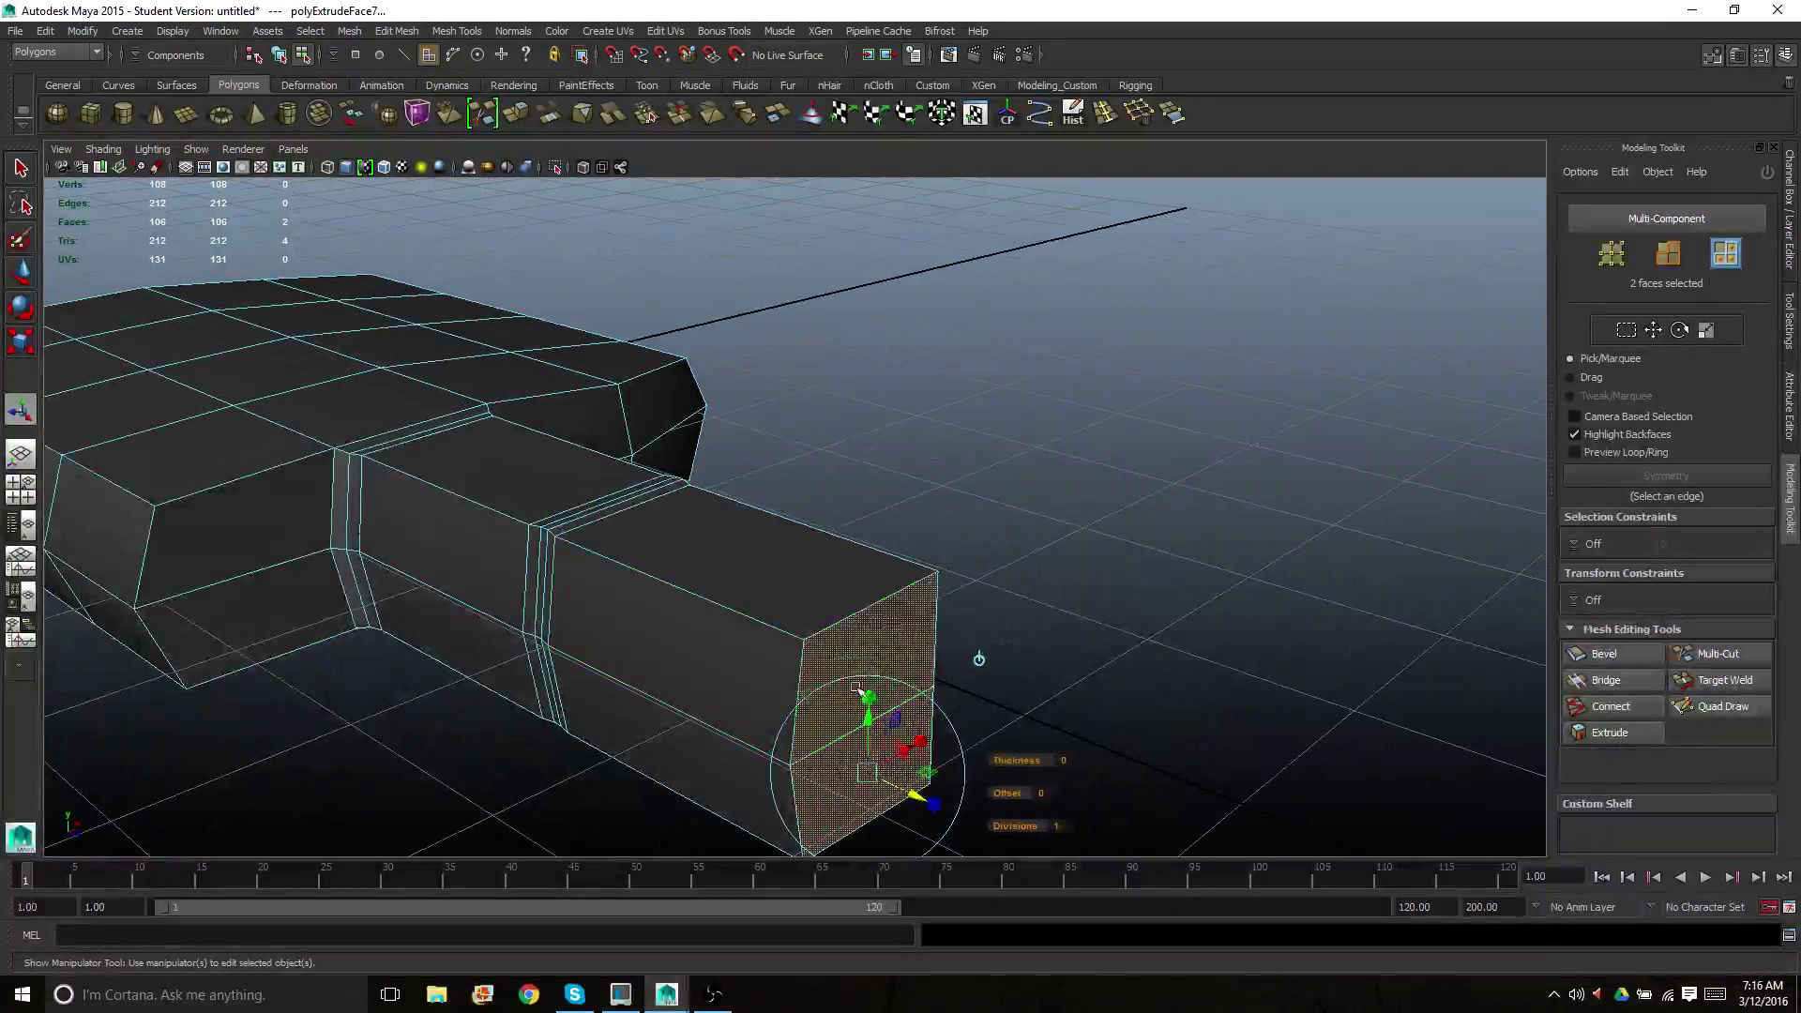
left_click(868, 770)
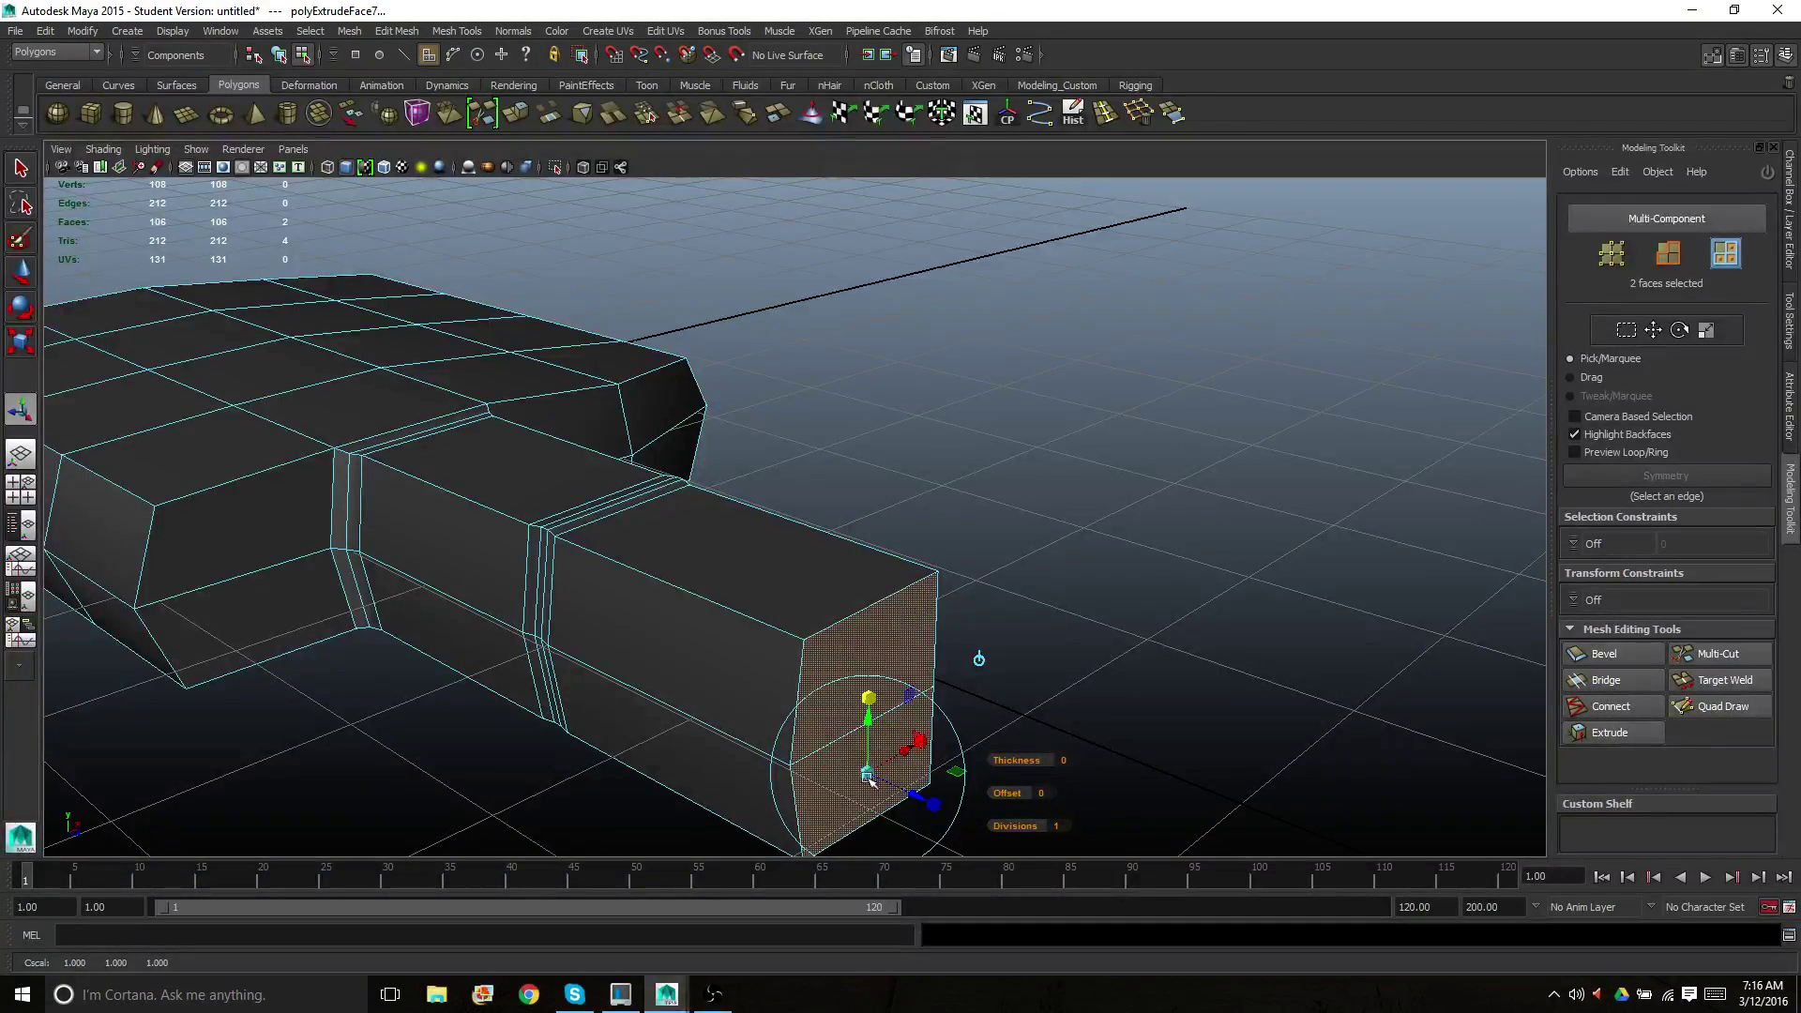
left_click_drag(868, 775, 614, 661)
left_click_drag(1031, 533, 1031, 541)
left_click_drag(909, 582, 768, 669, "alt")
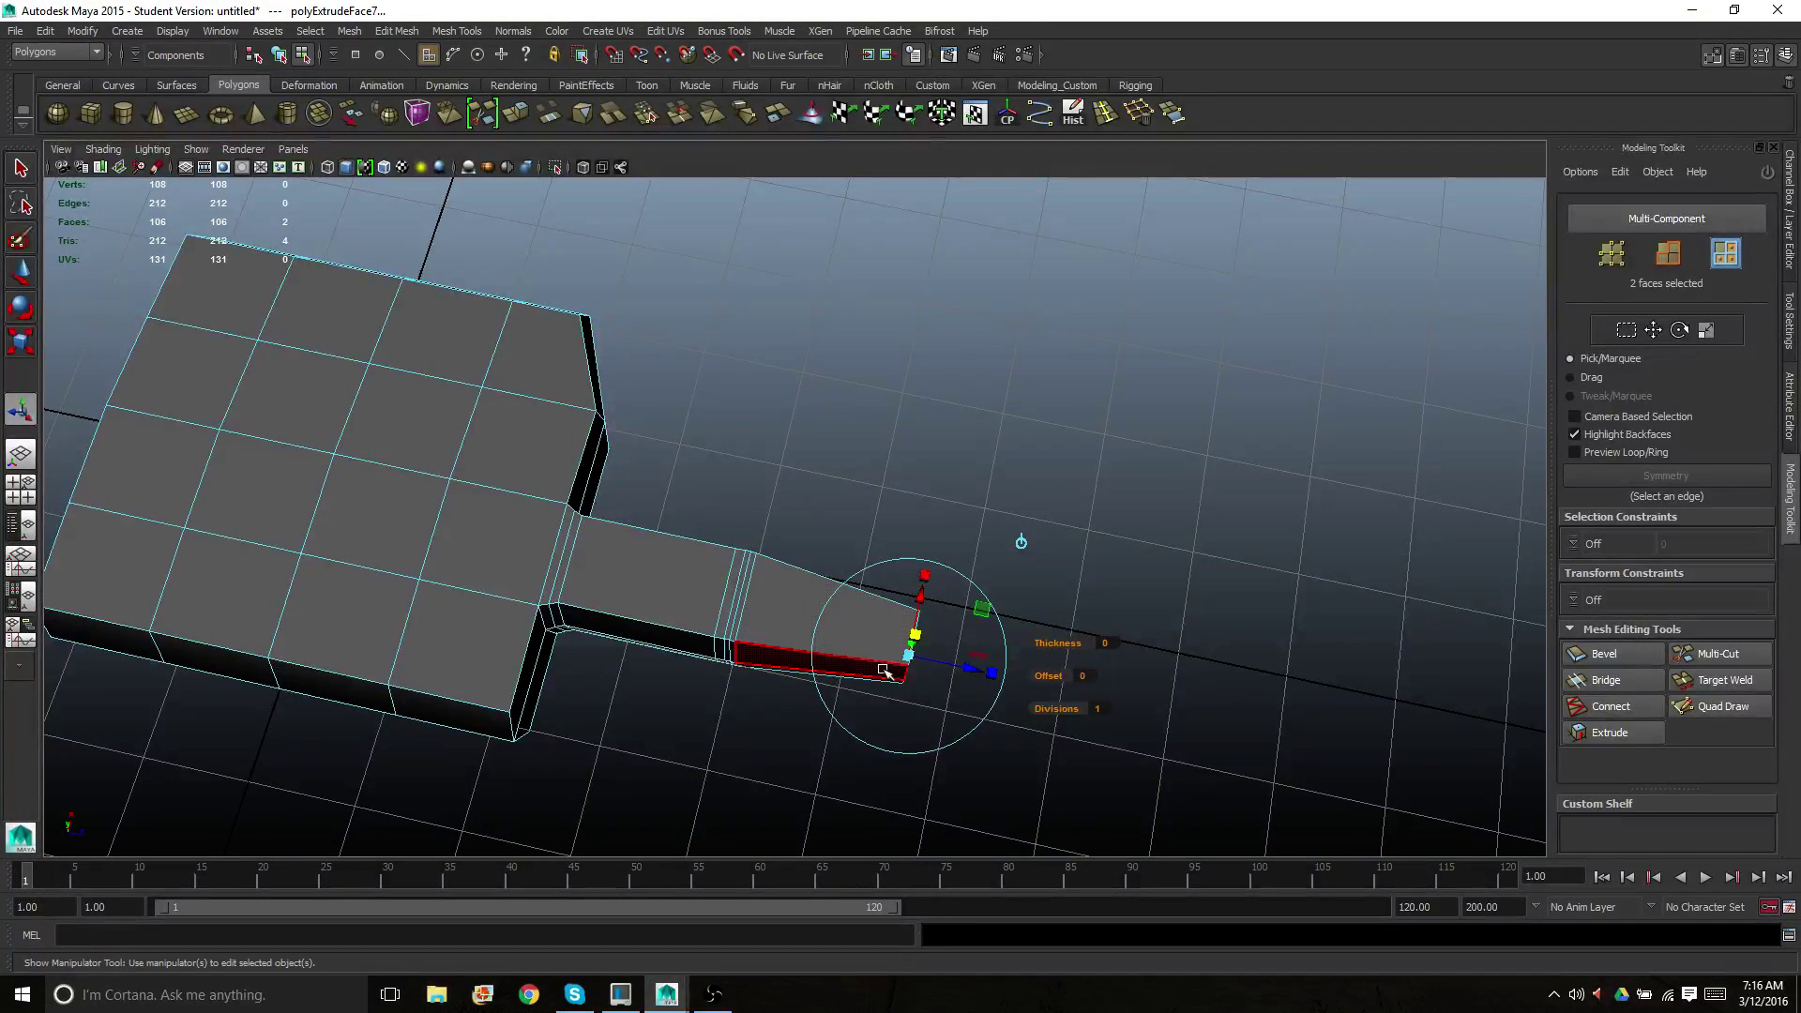
left_click_drag(966, 671, 832, 537)
Extrude the tapered end faces three times, moving them slightly outward each time to form the closely spaced rings of a second knuckle
scroll(833, 567, "up", 3)
left_click_drag(844, 608, 888, 614, "alt")
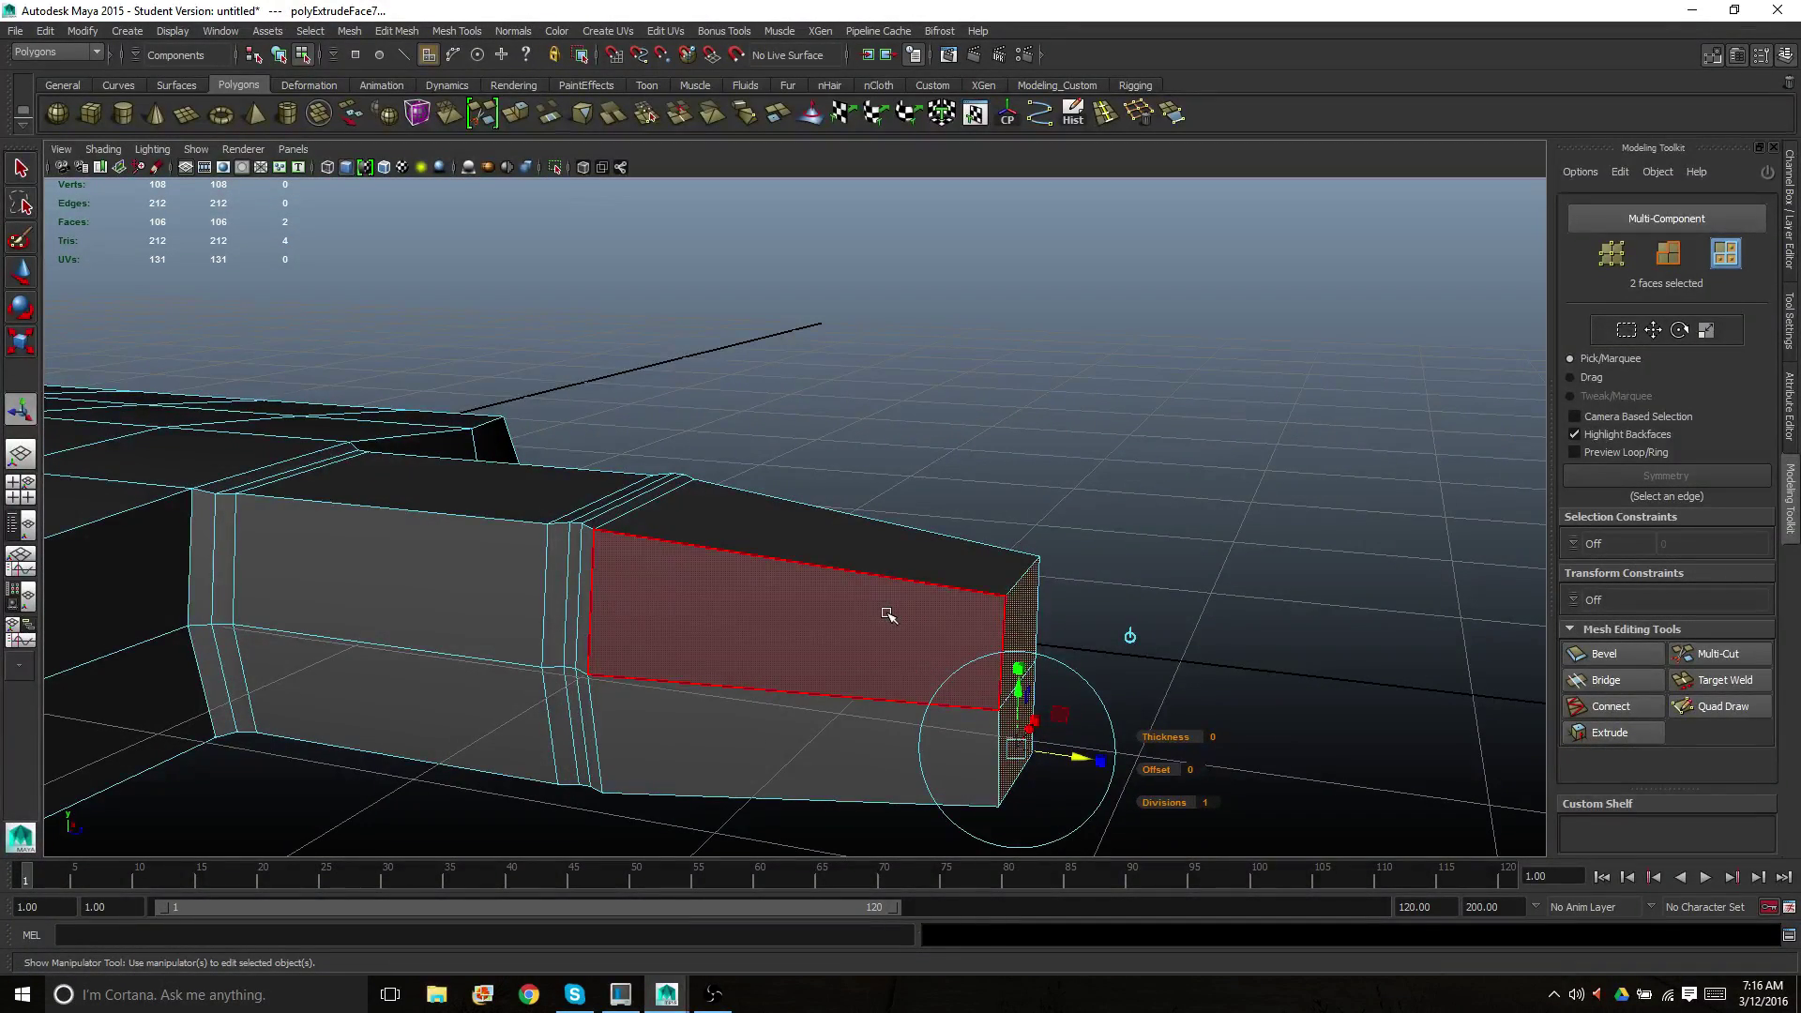
middle_click_drag(691, 603, 565, 576, "alt")
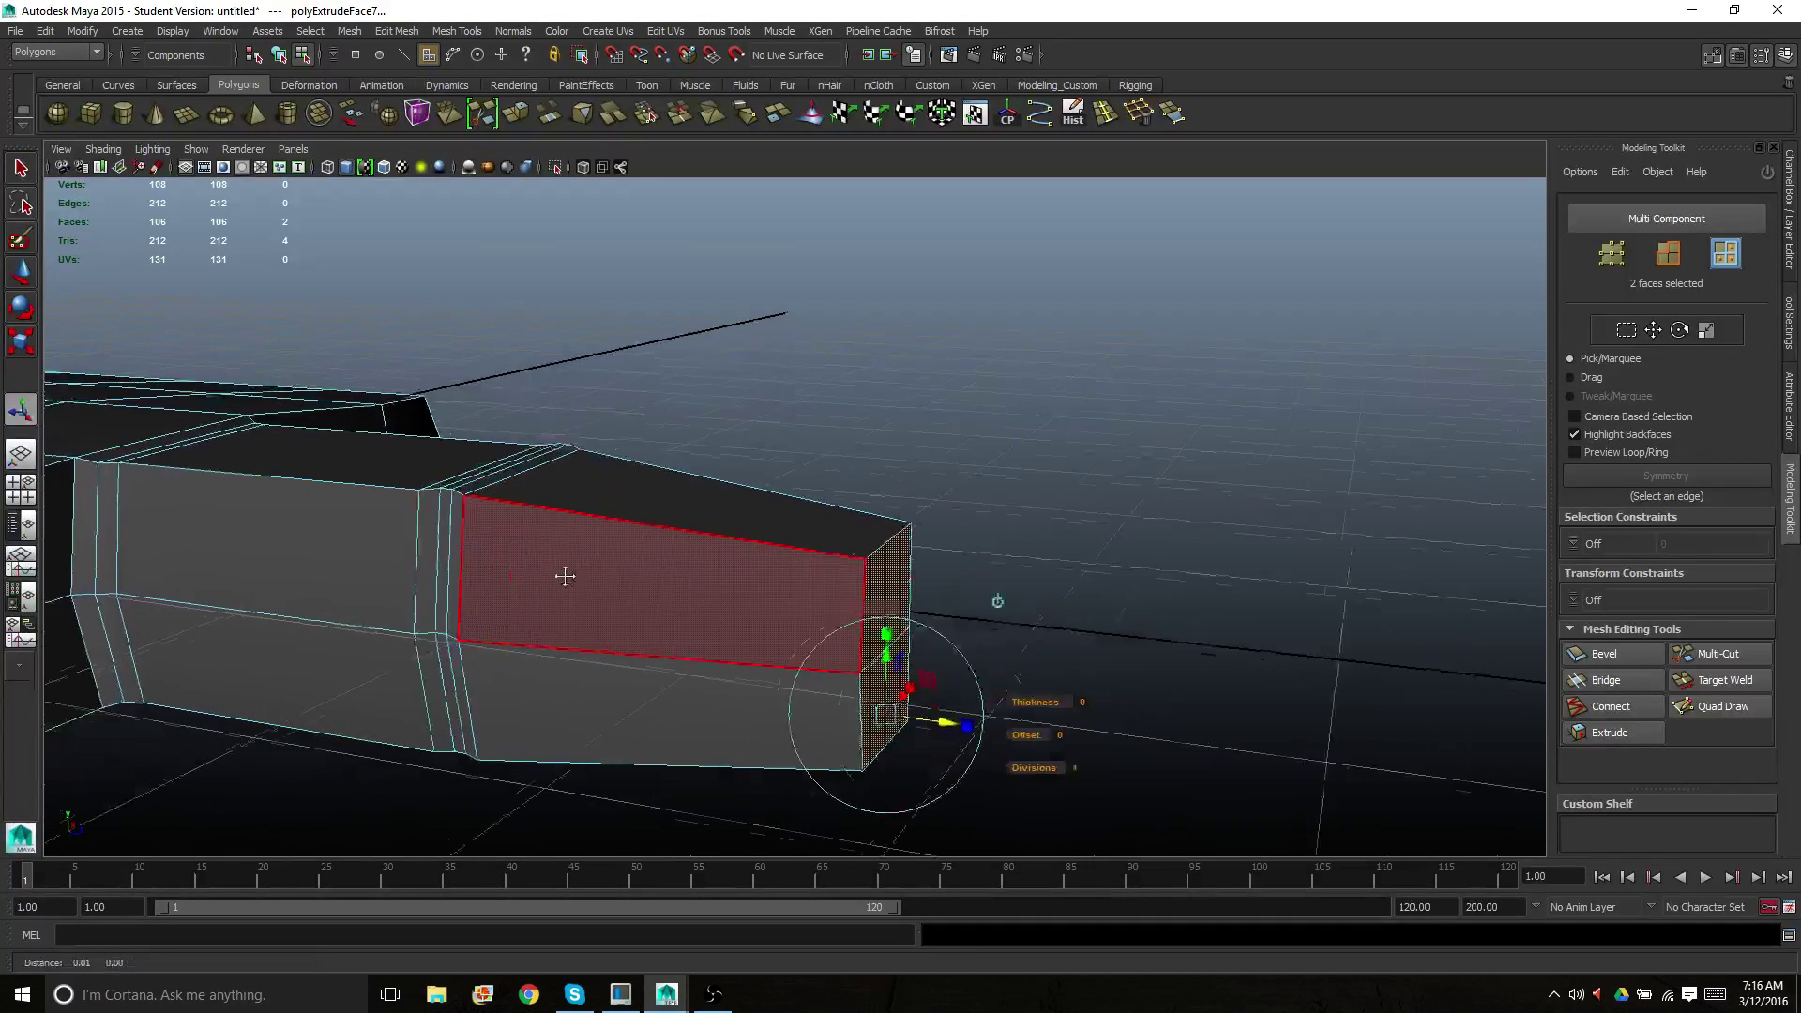
key("ctrl+e")
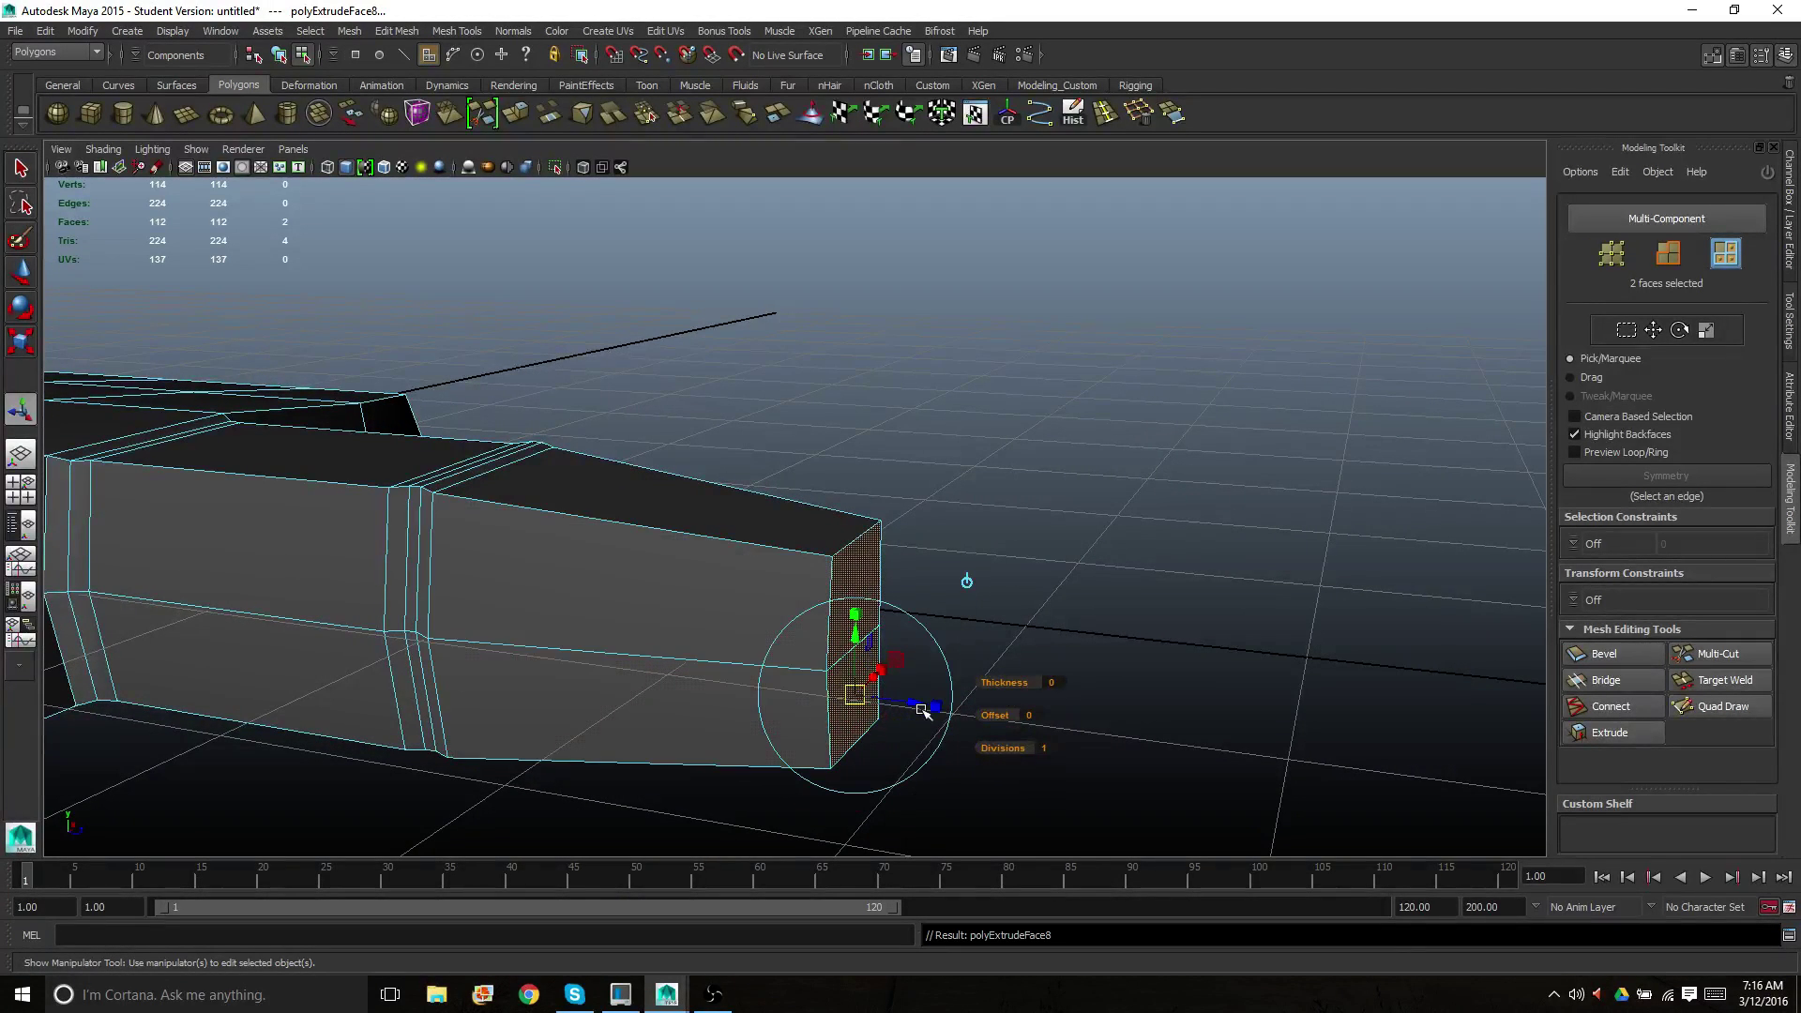
left_click_drag(919, 705, 886, 687)
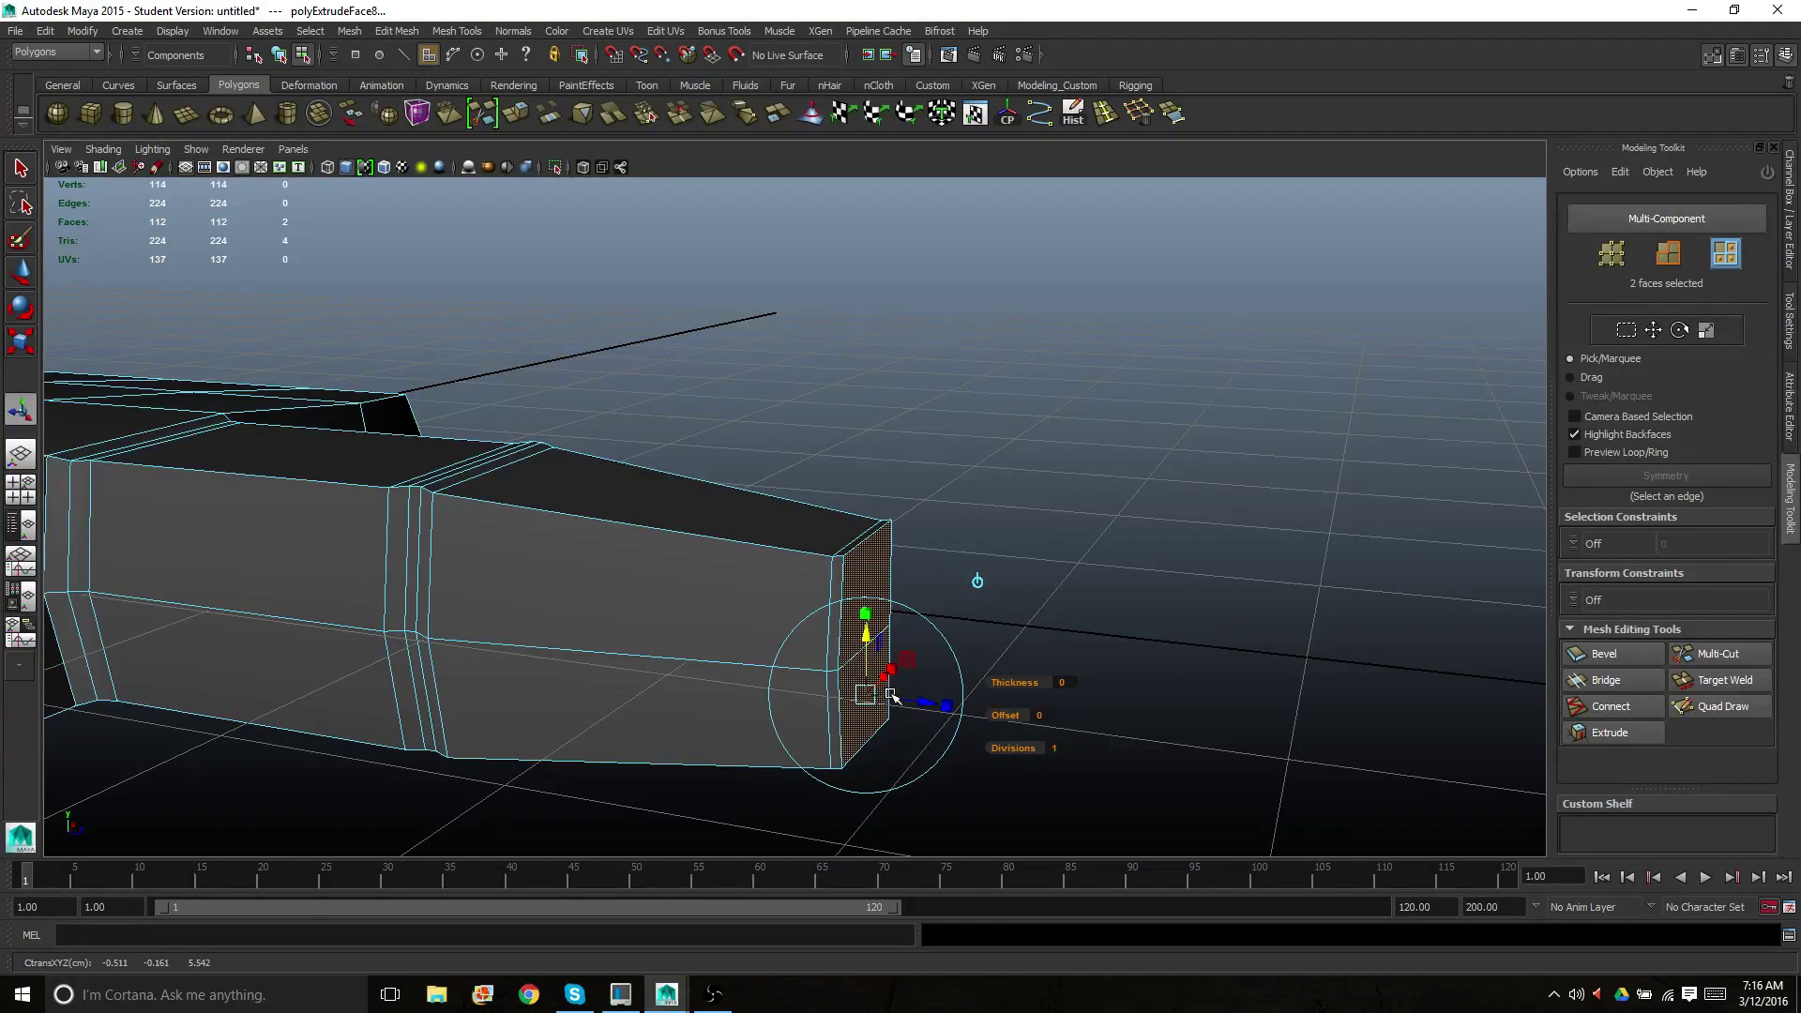
key("ctrl+e")
left_click_drag(918, 703, 940, 702)
key("ctrl+e")
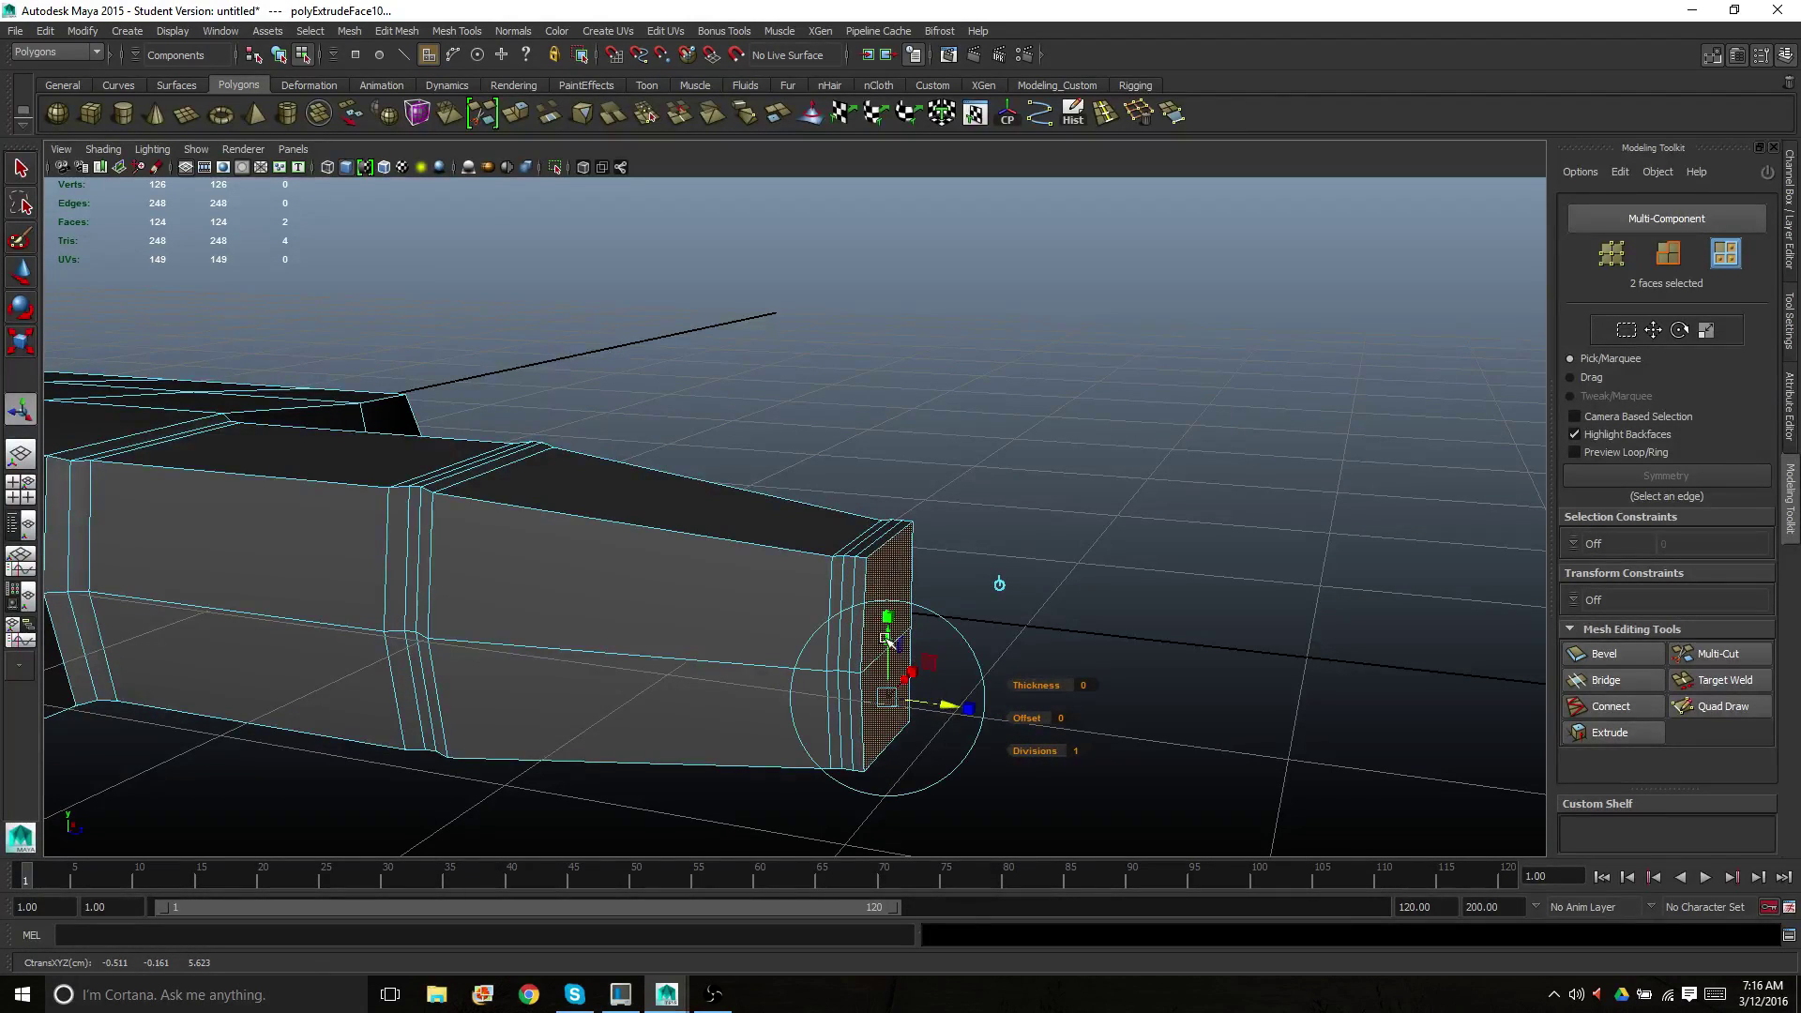
left_click_drag(887, 641, 891, 633)
left_click_drag(945, 711, 955, 712)
Extrude the end faces beyond the second knuckle outward into a short third finger segment
left_click_drag(1006, 588, 716, 691, "alt")
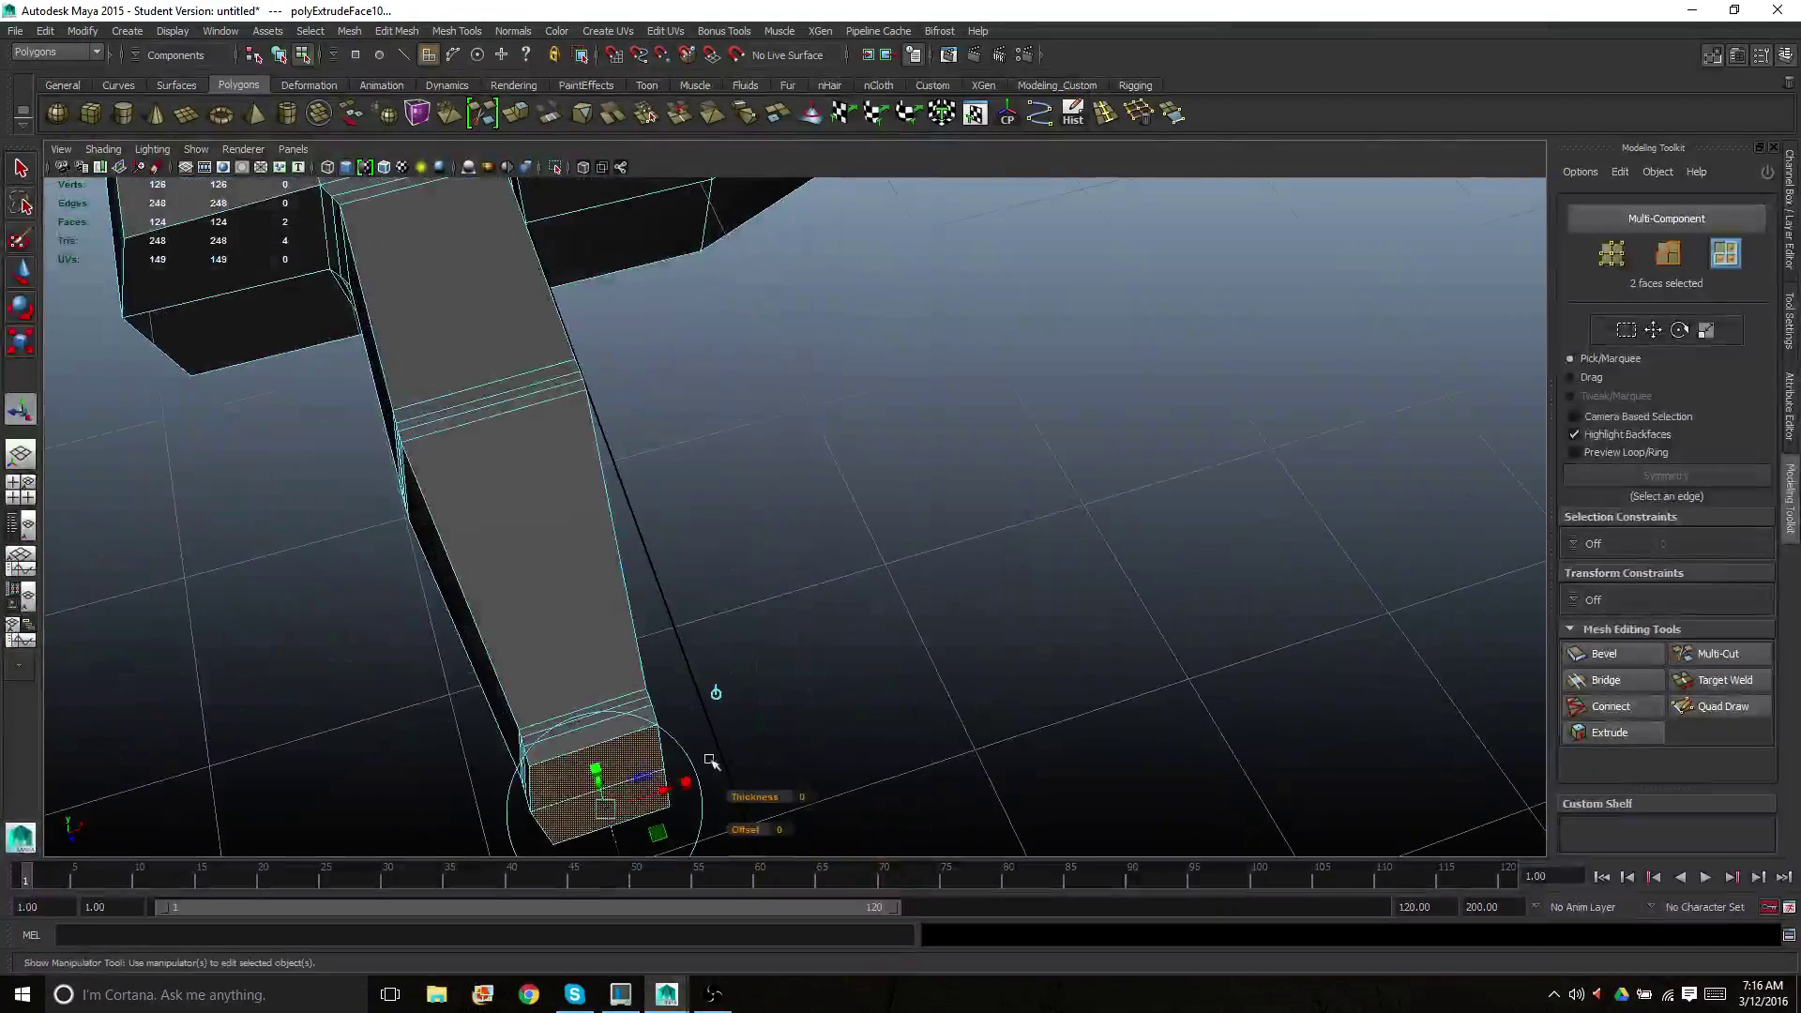
scroll(701, 761, "down", 1)
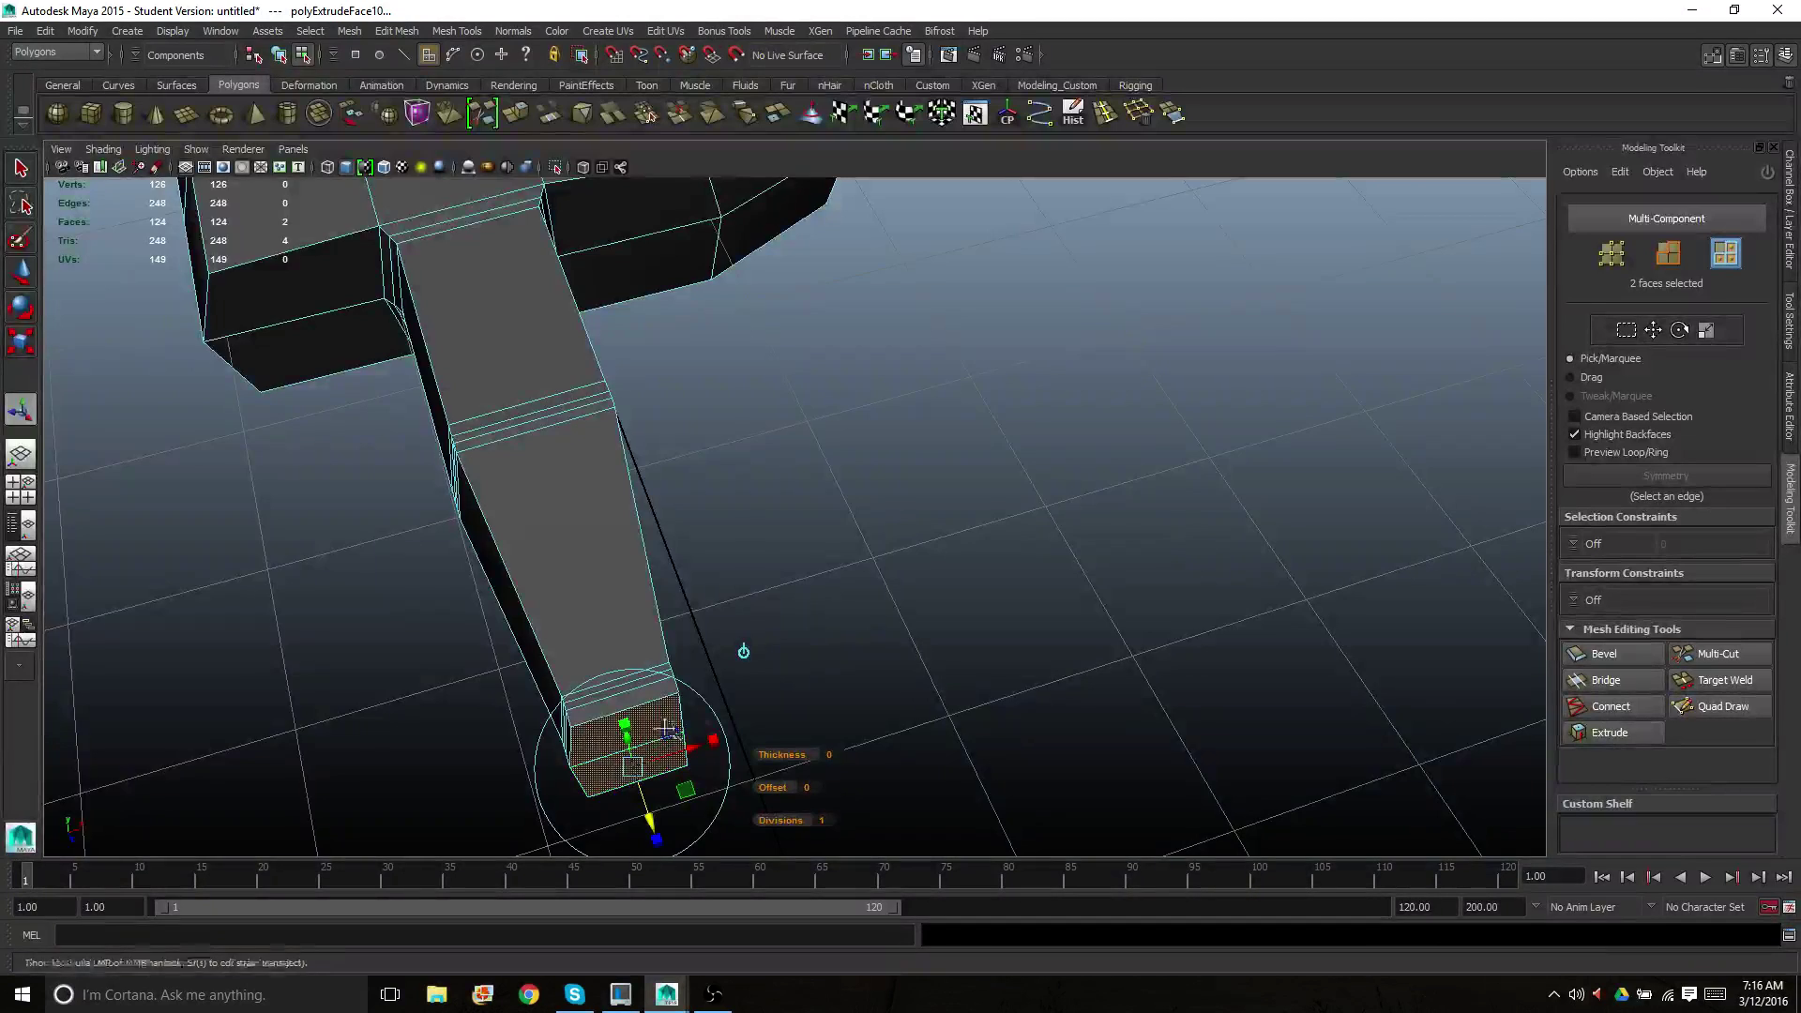
middle_click_drag(666, 730, 637, 621, "alt")
key("ctrl+e")
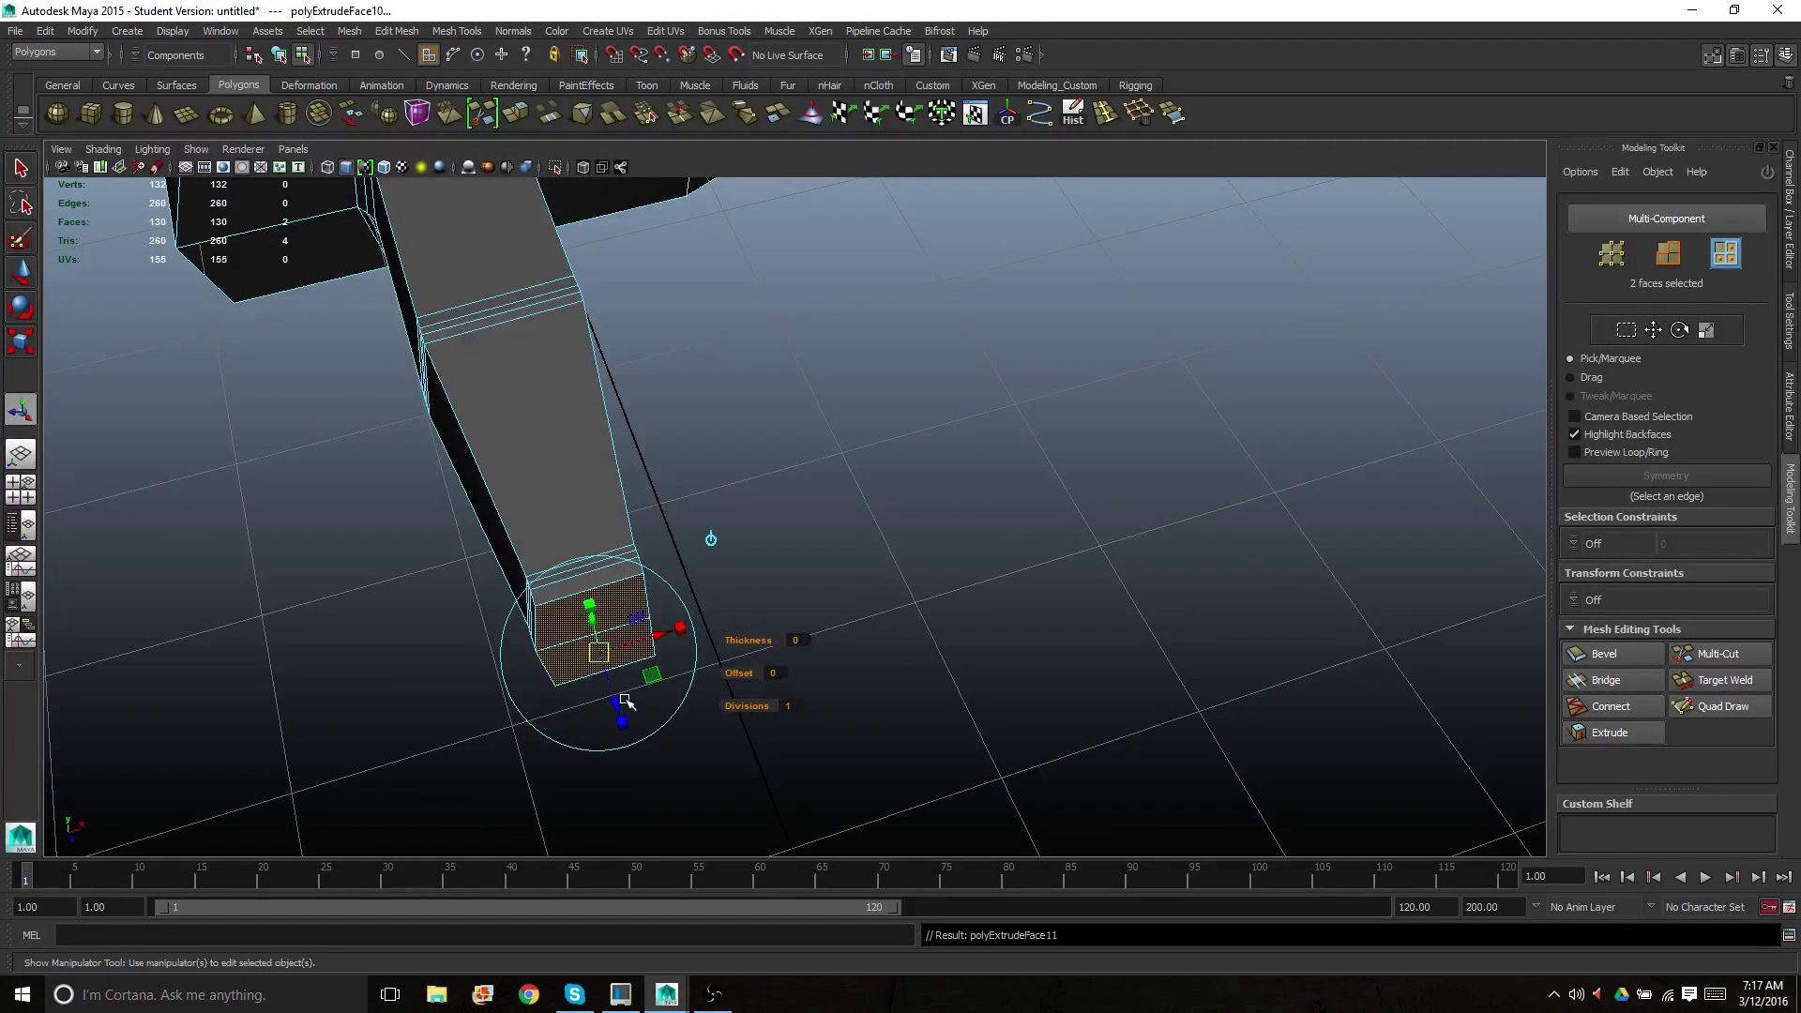
left_click_drag(620, 701, 677, 774)
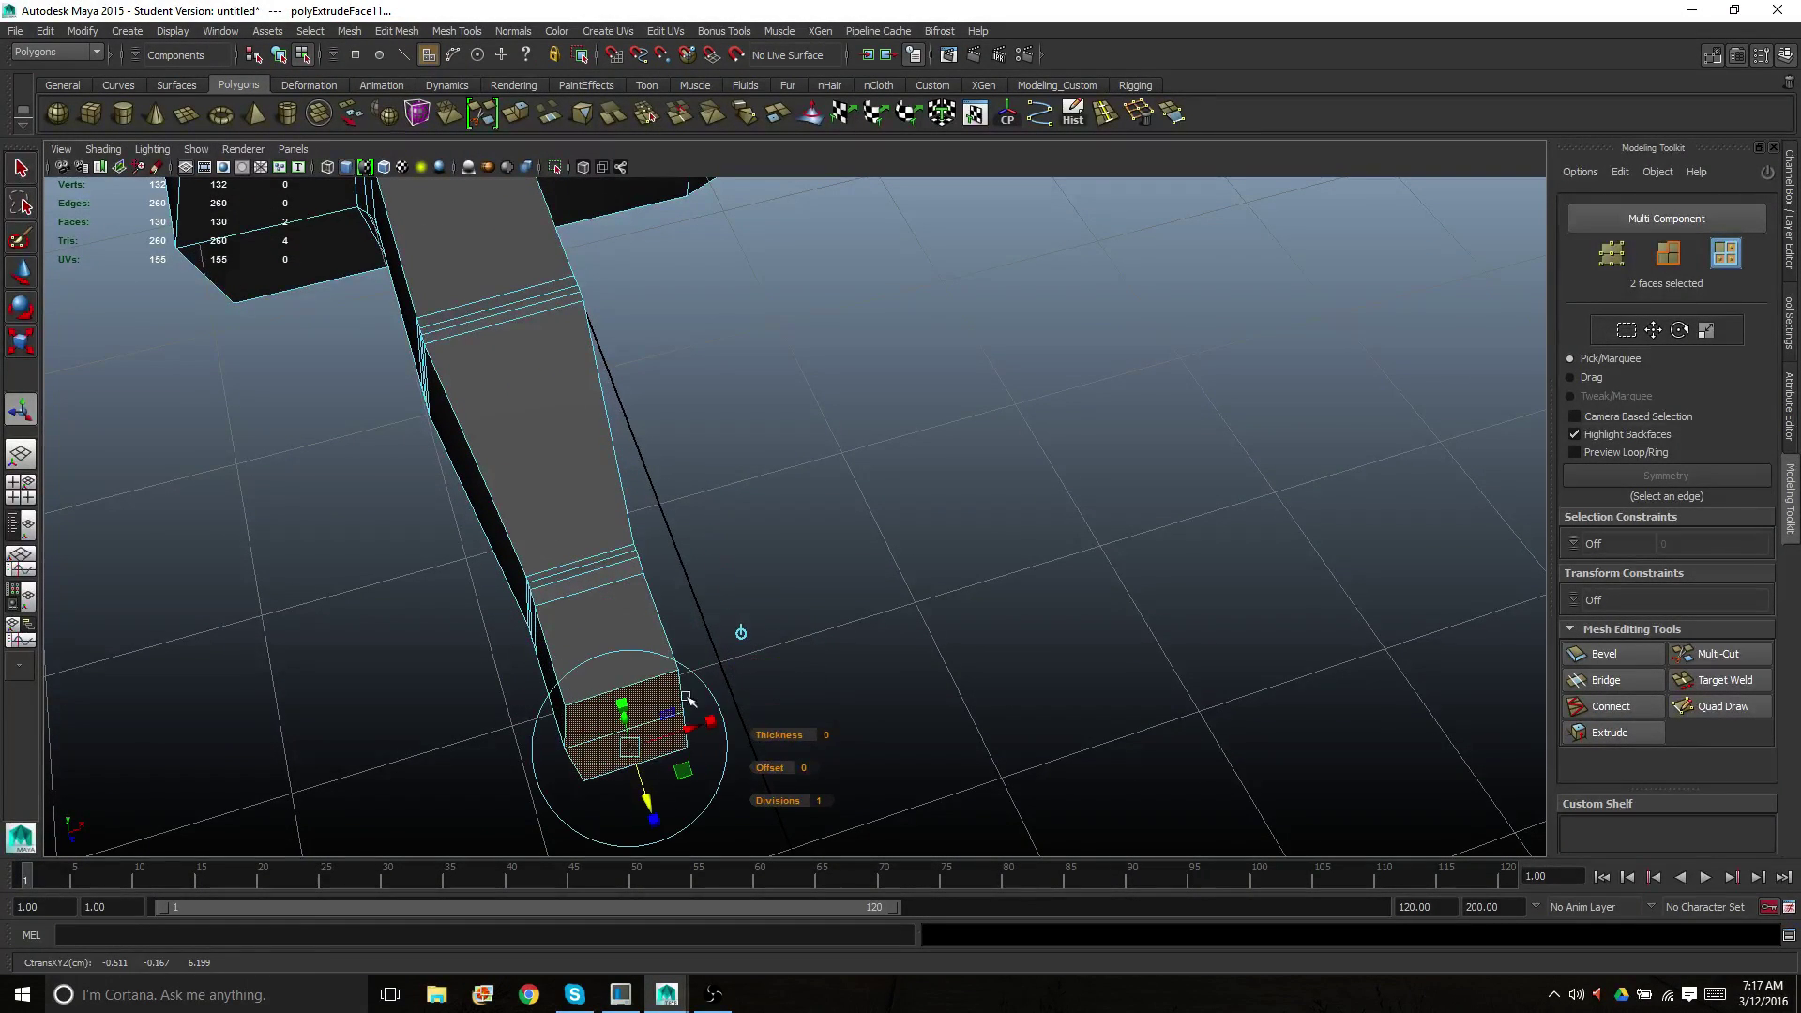
left_click_drag(690, 701, 844, 569, "alt")
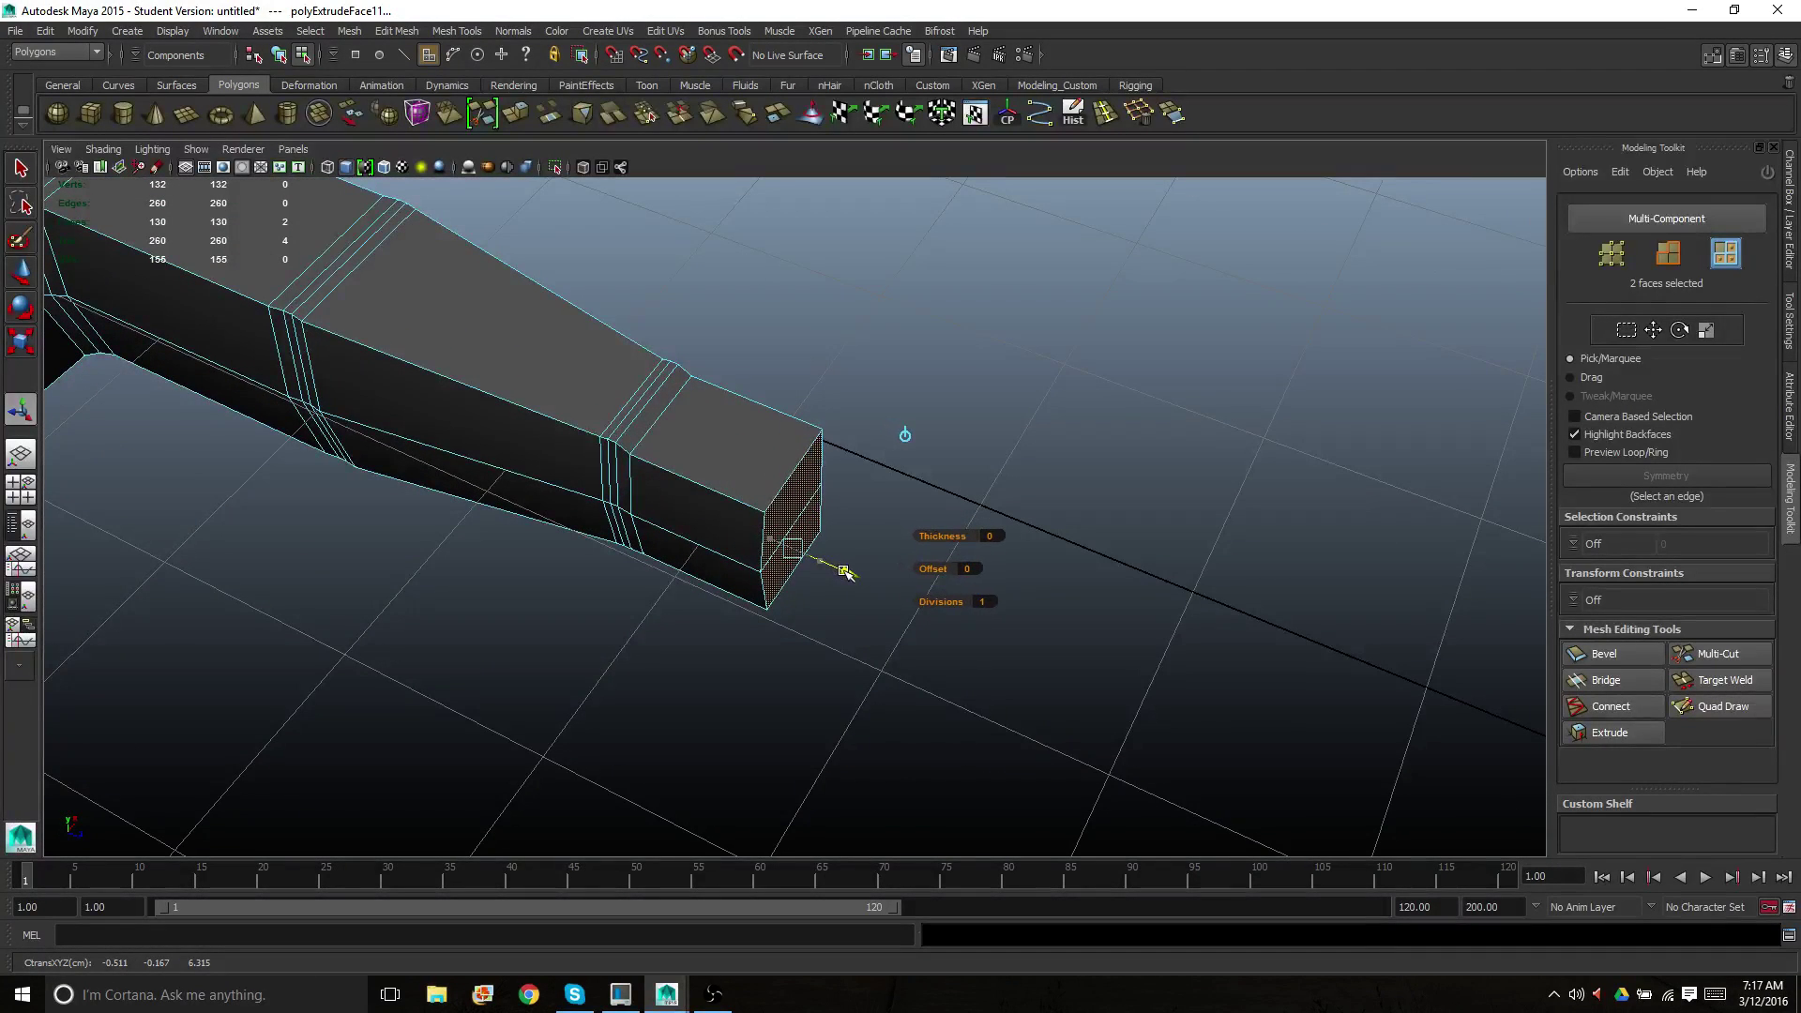
Scale the end faces of the third segment narrower and shorter and lower them to taper the fingertip
left_click_drag(785, 514, 792, 475, "alt")
left_click_drag(798, 389, 722, 502)
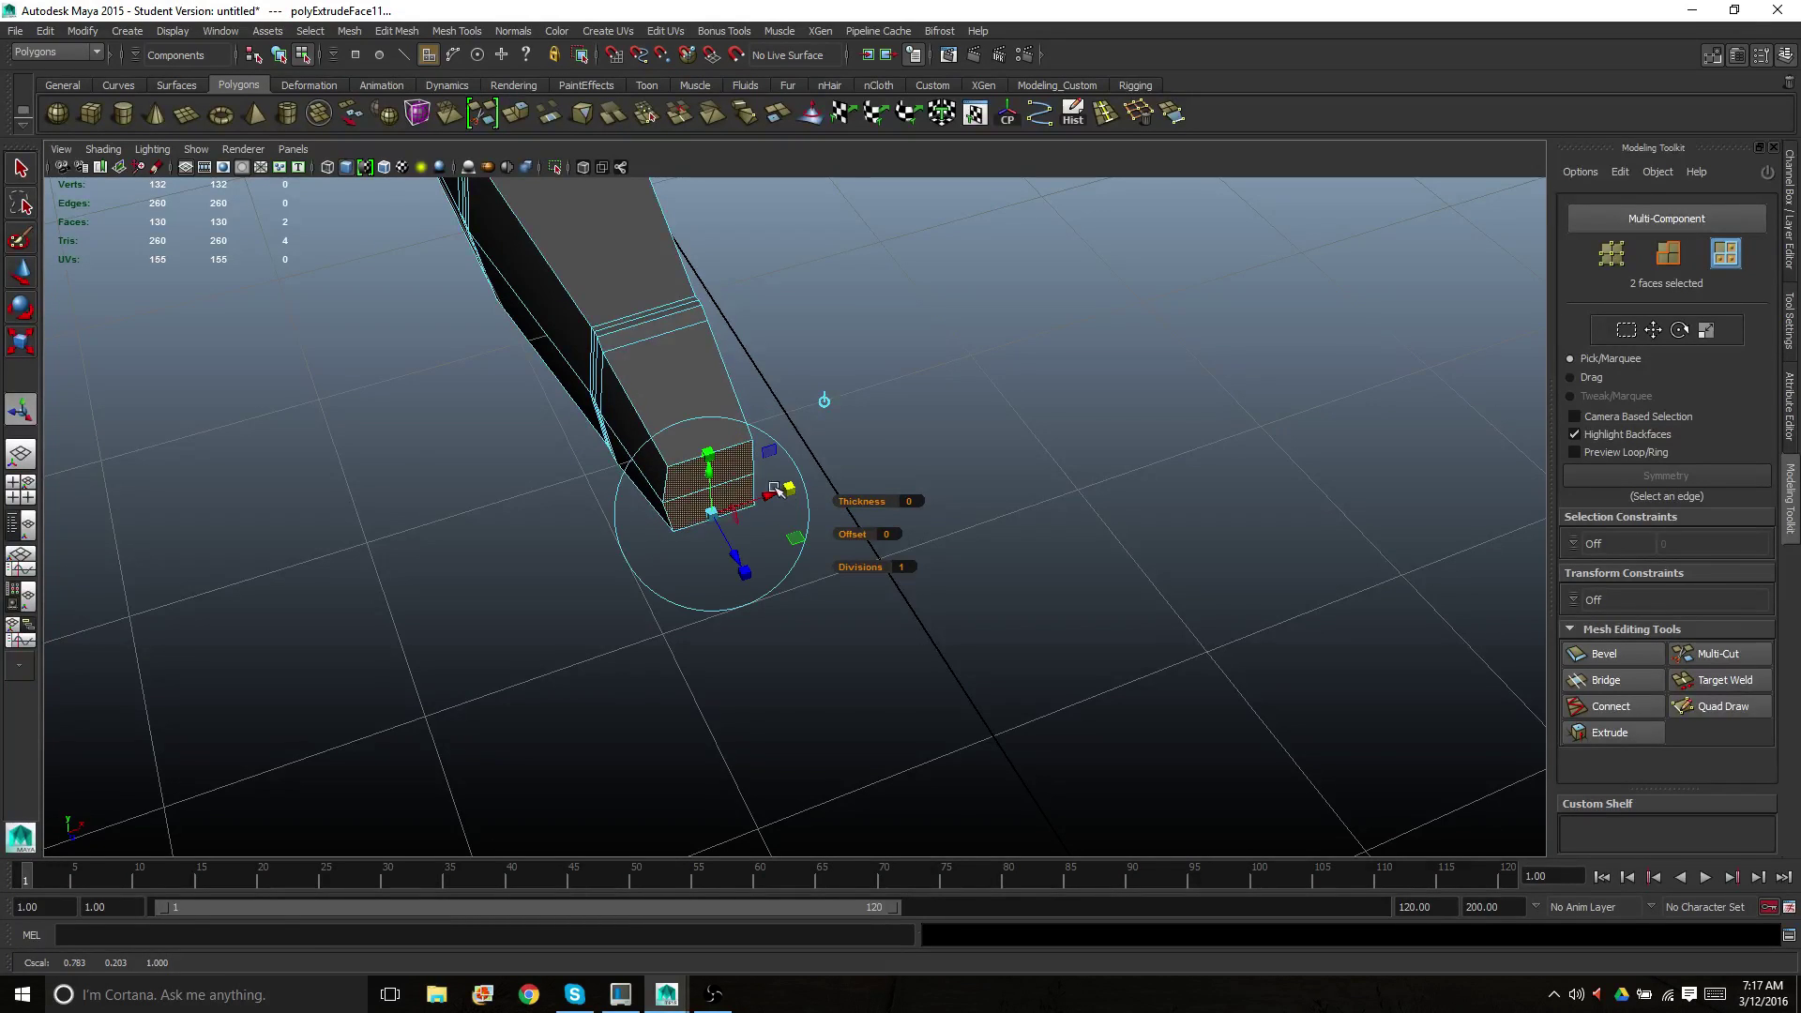
left_click_drag(774, 490, 793, 376, "alt")
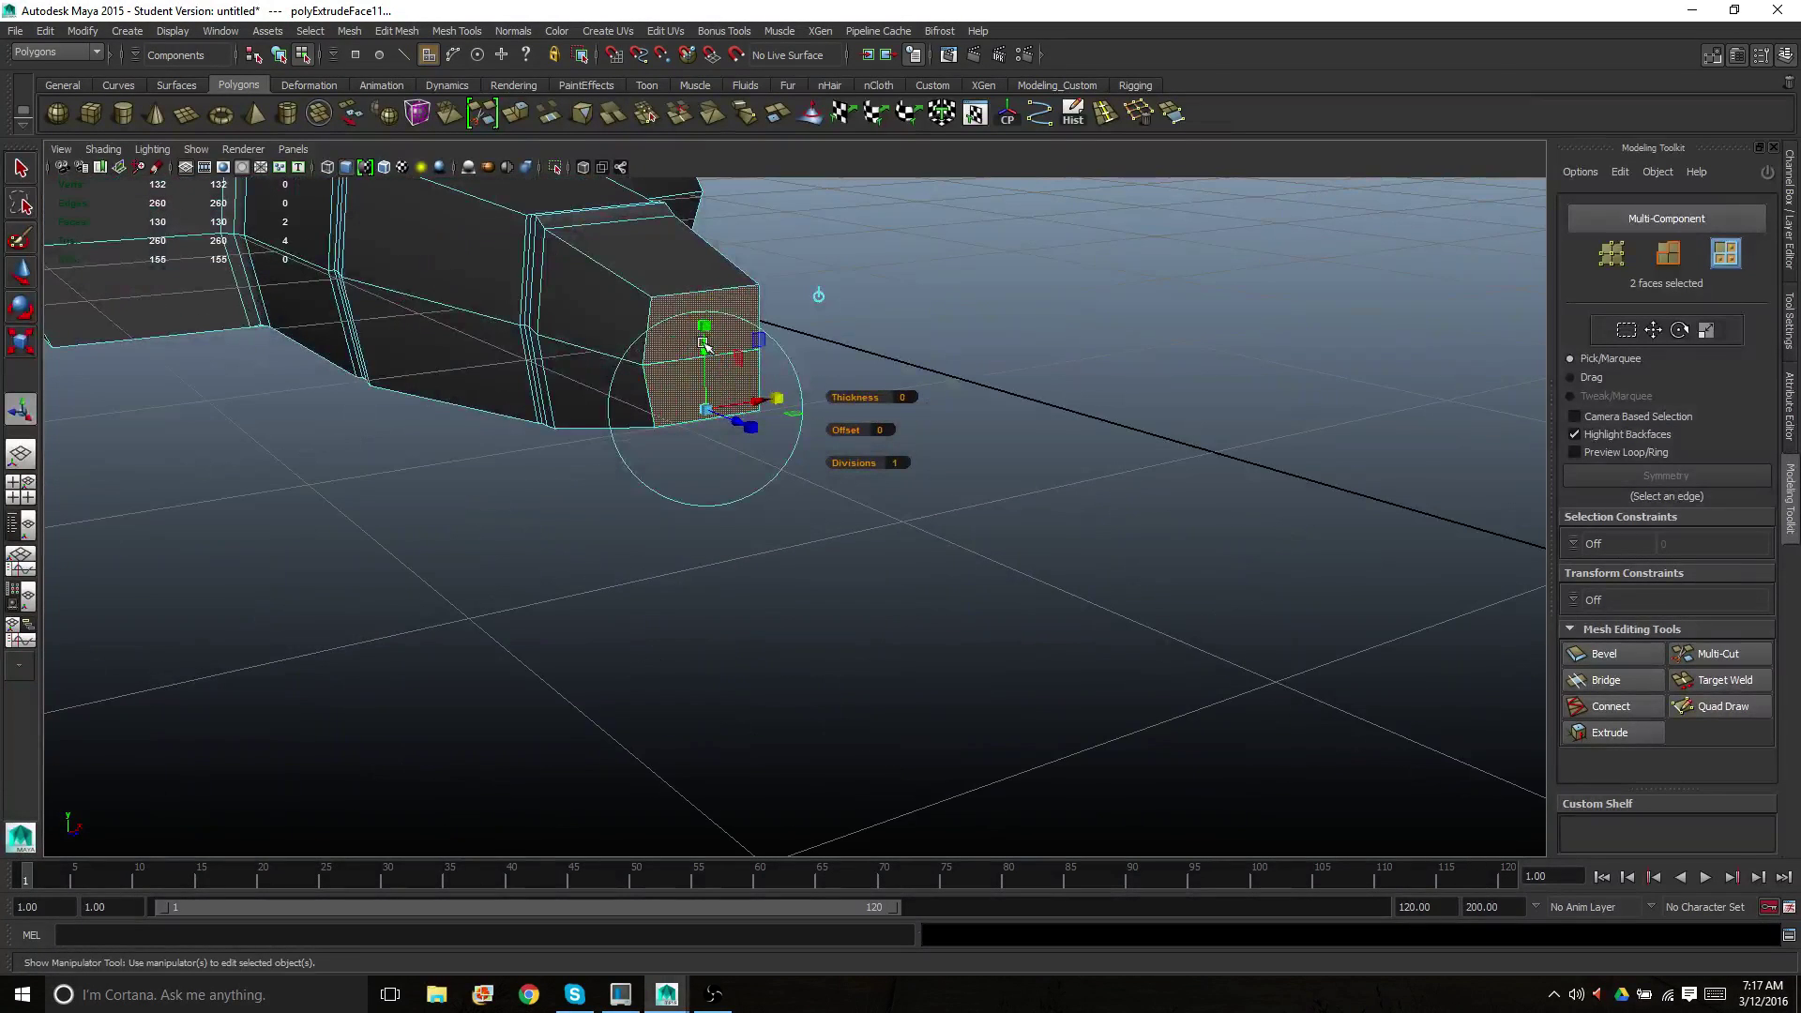
left_click_drag(720, 368, 915, 535)
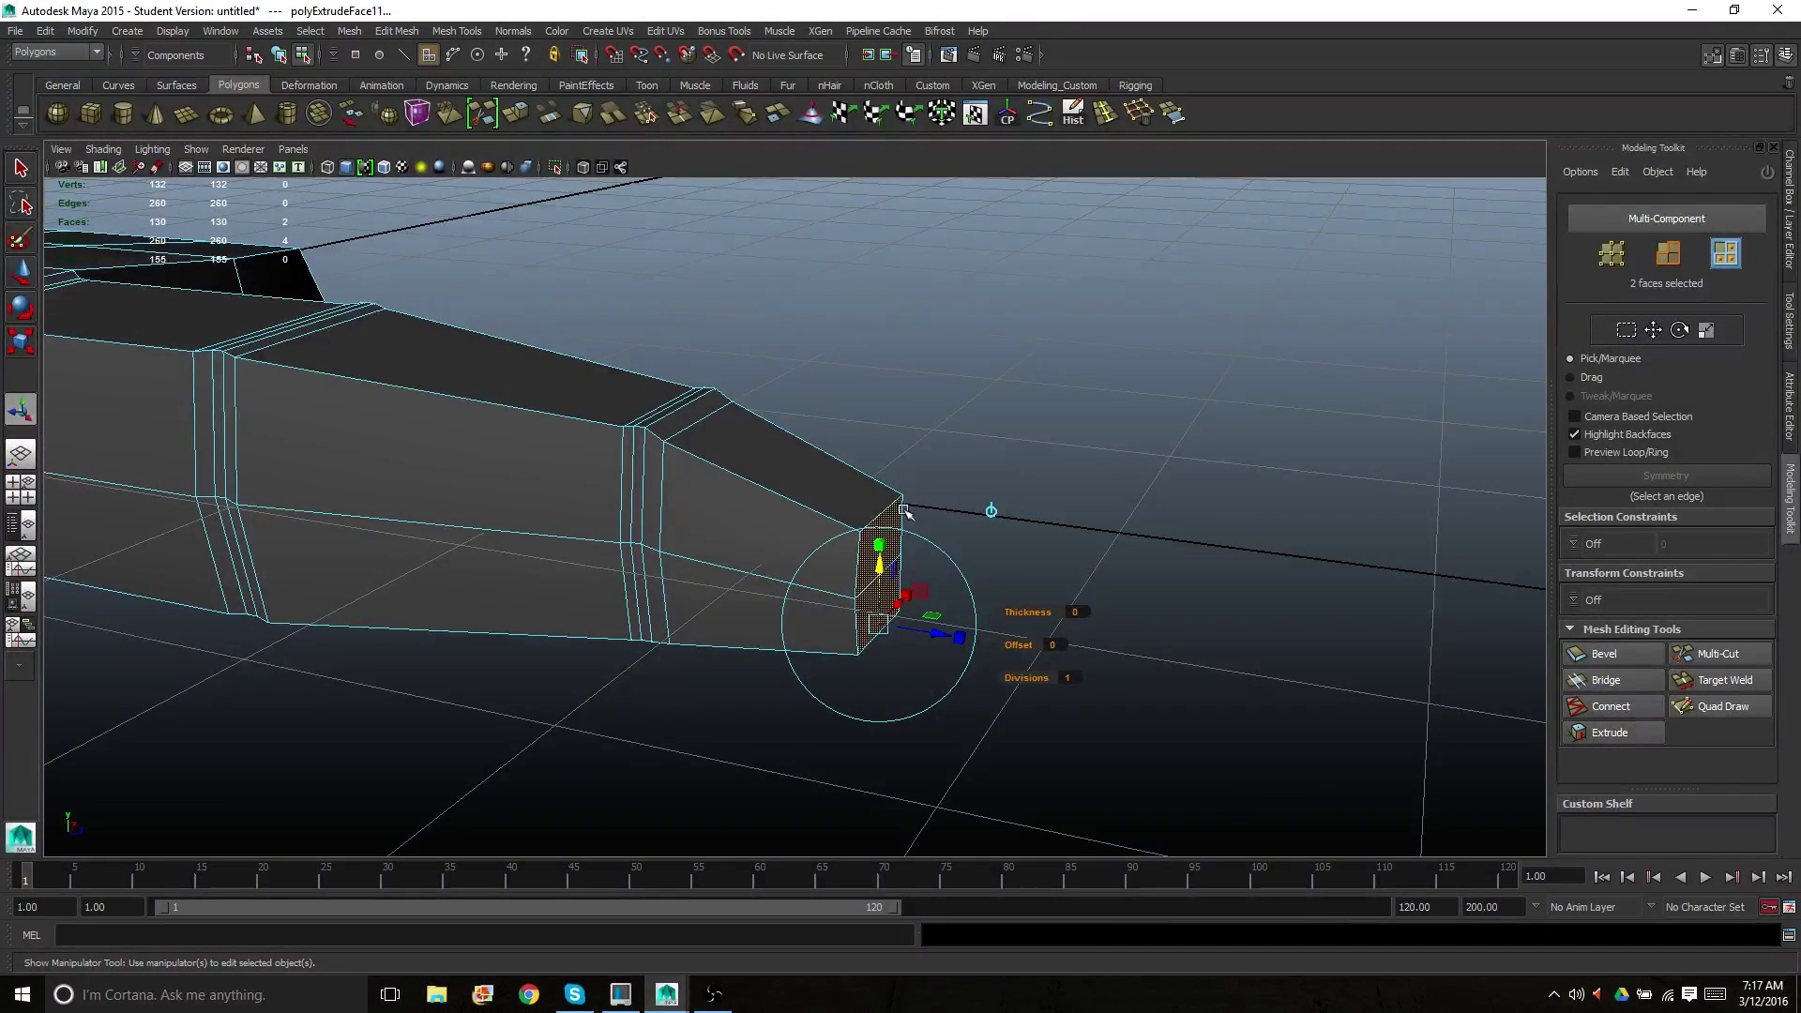
Extrude the fingertip's two end faces and scale them inward to form a narrow border around the tip
key("ctrl+e")
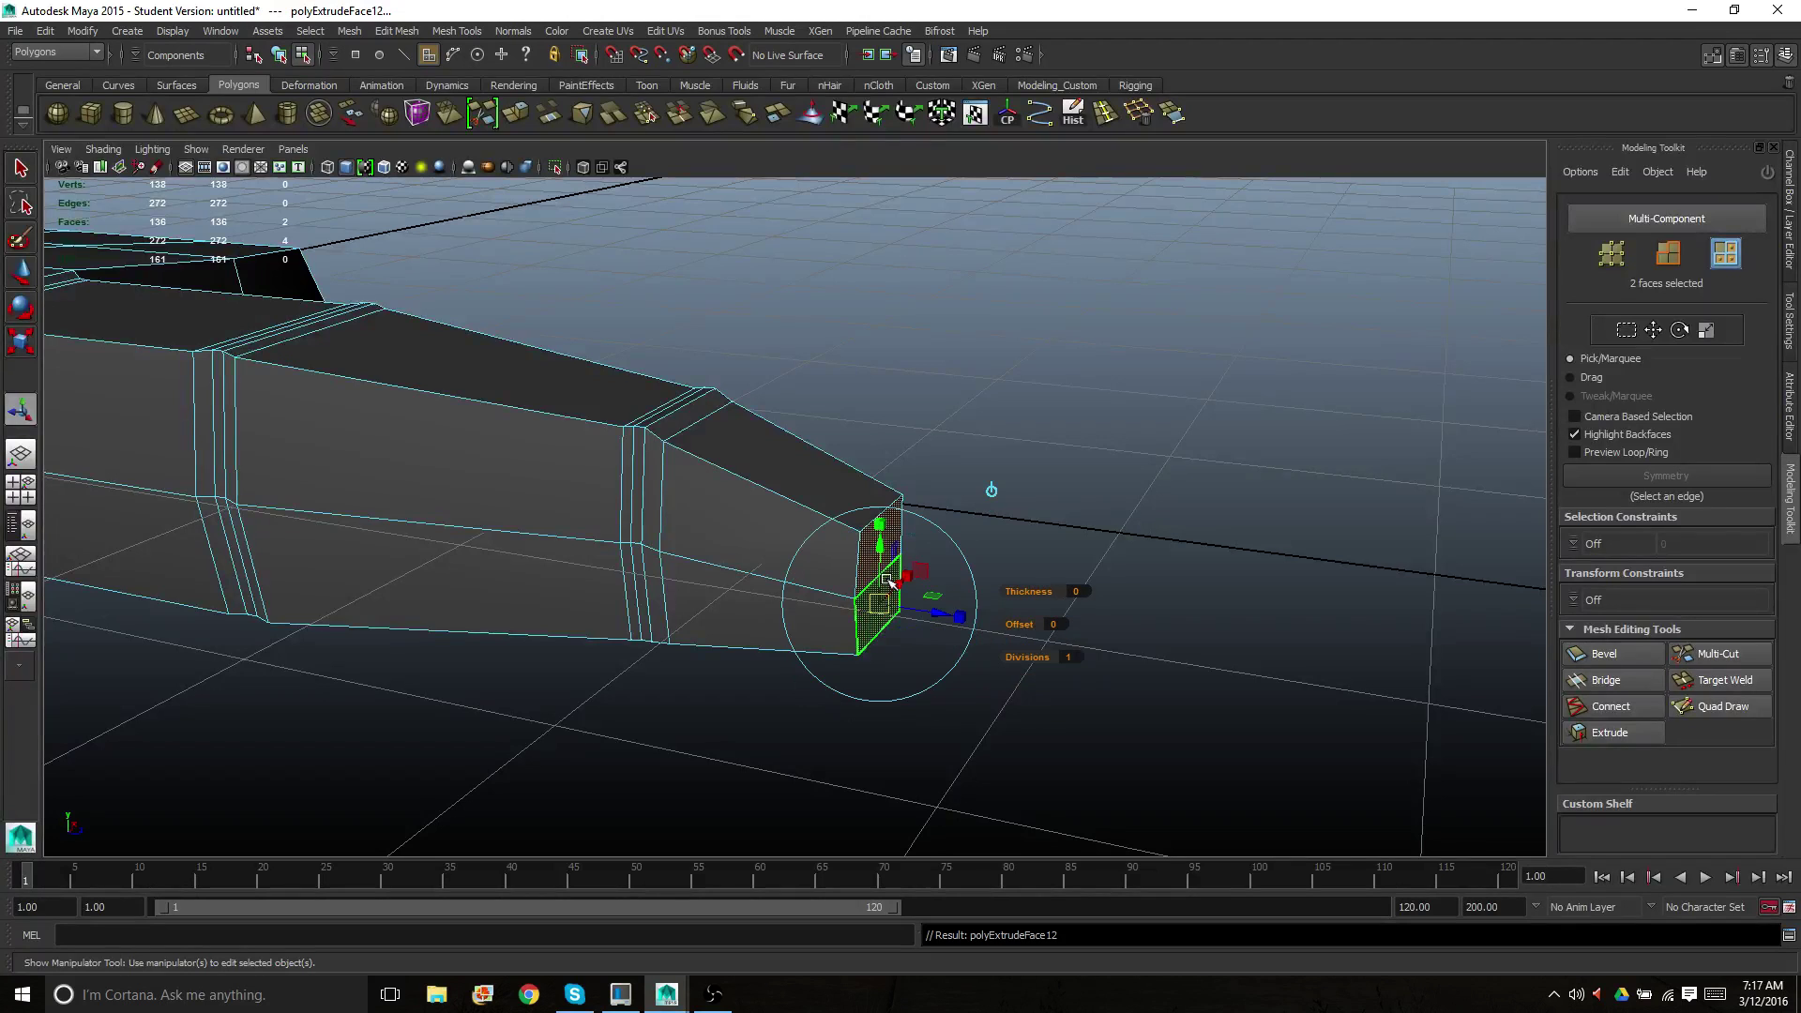
left_click_drag(885, 530, 941, 615)
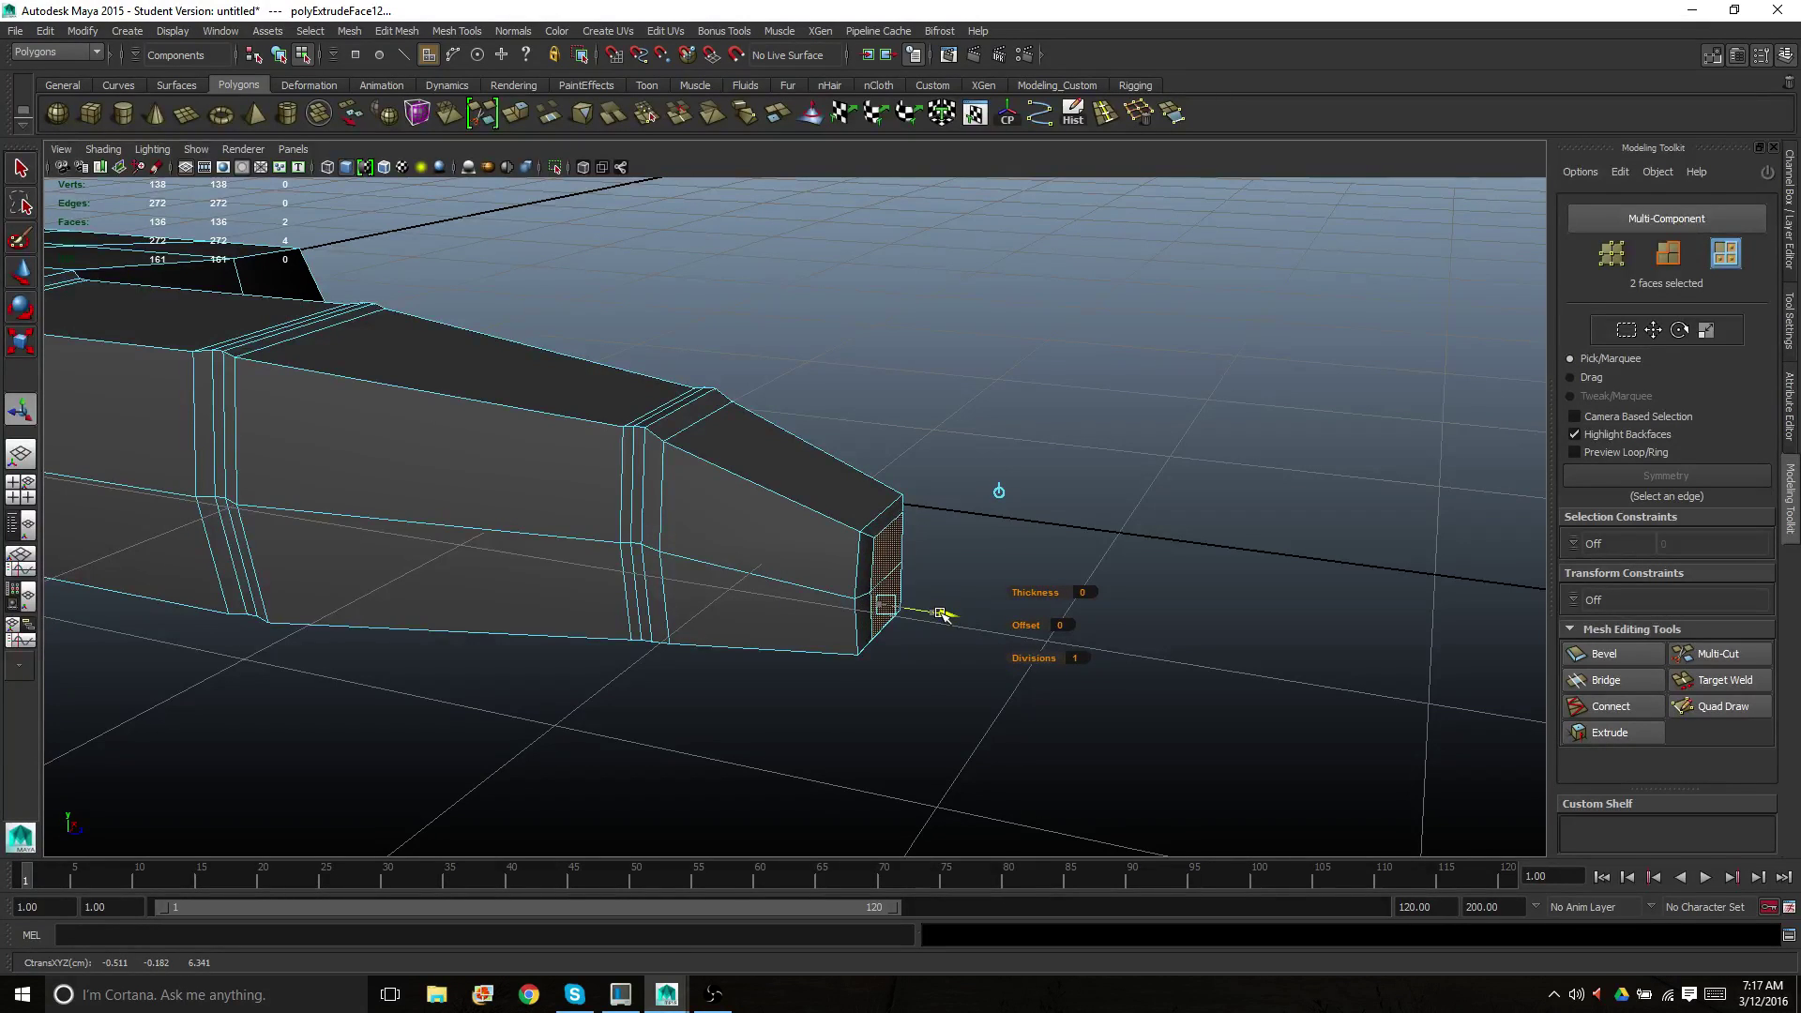
middle_click_drag(662, 480, 951, 443, "alt")
left_click_drag(912, 449, 849, 480, "alt")
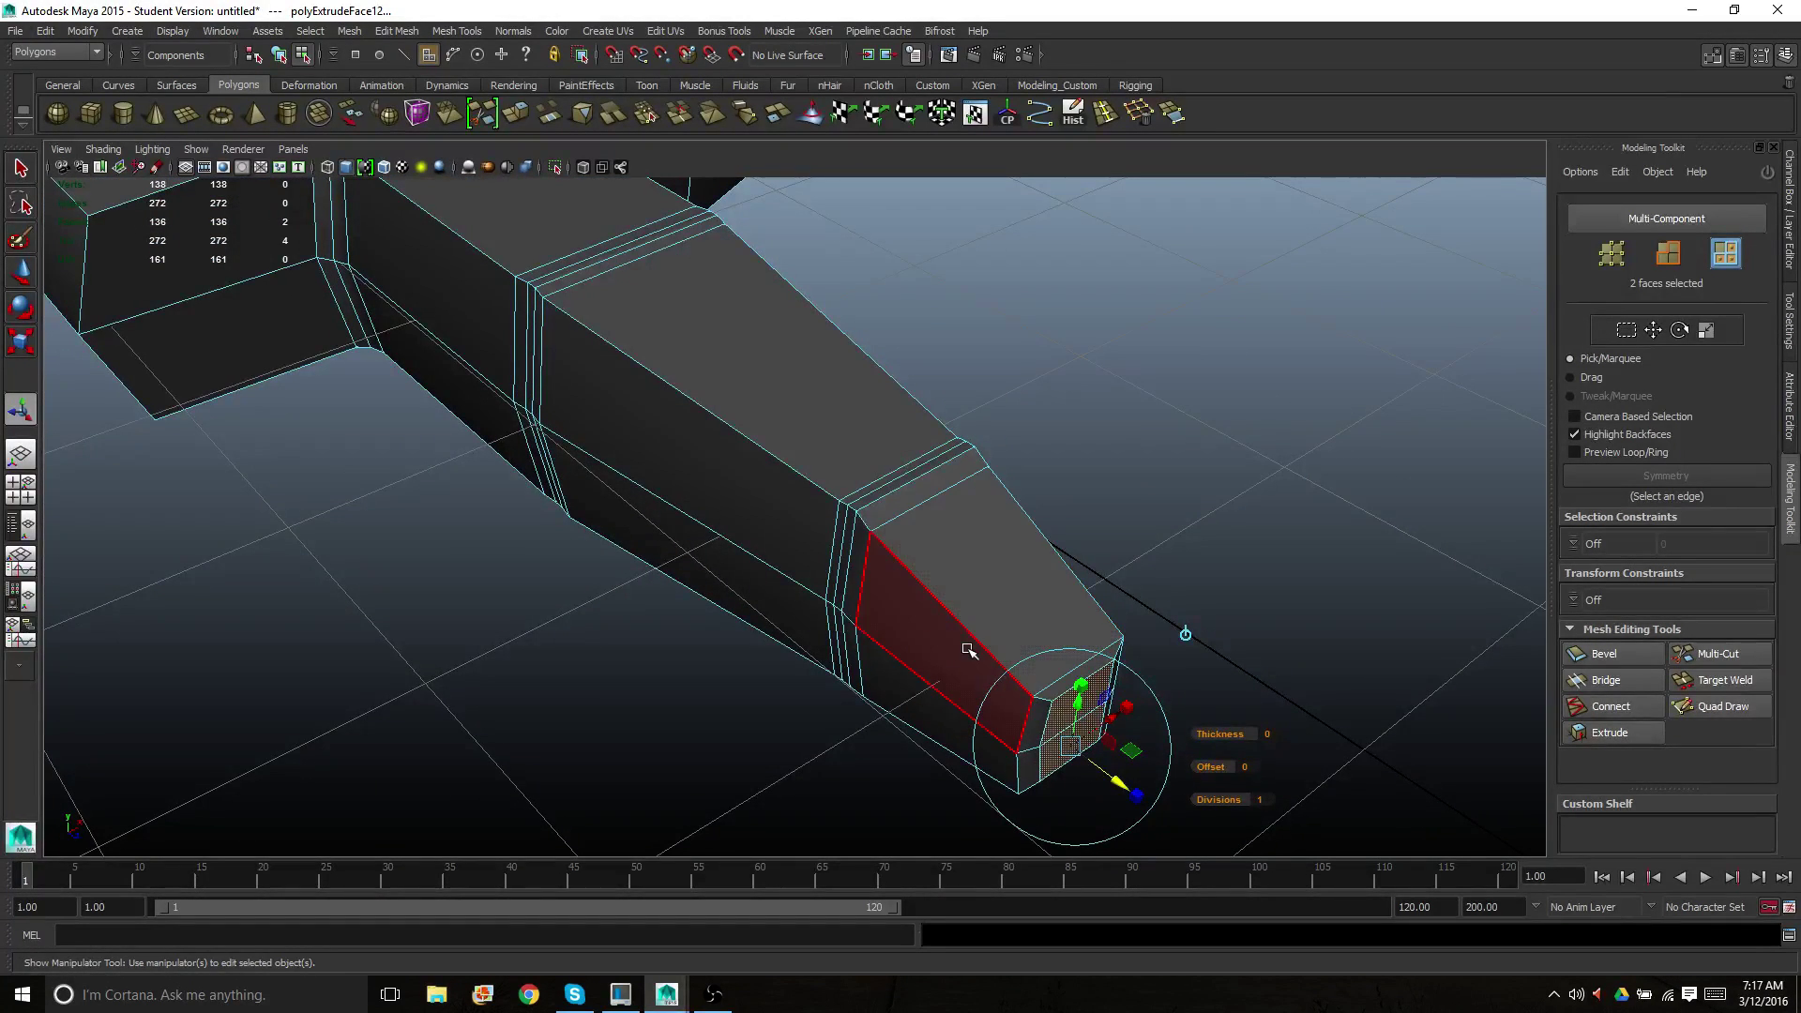
scroll(976, 607, "down", 1)
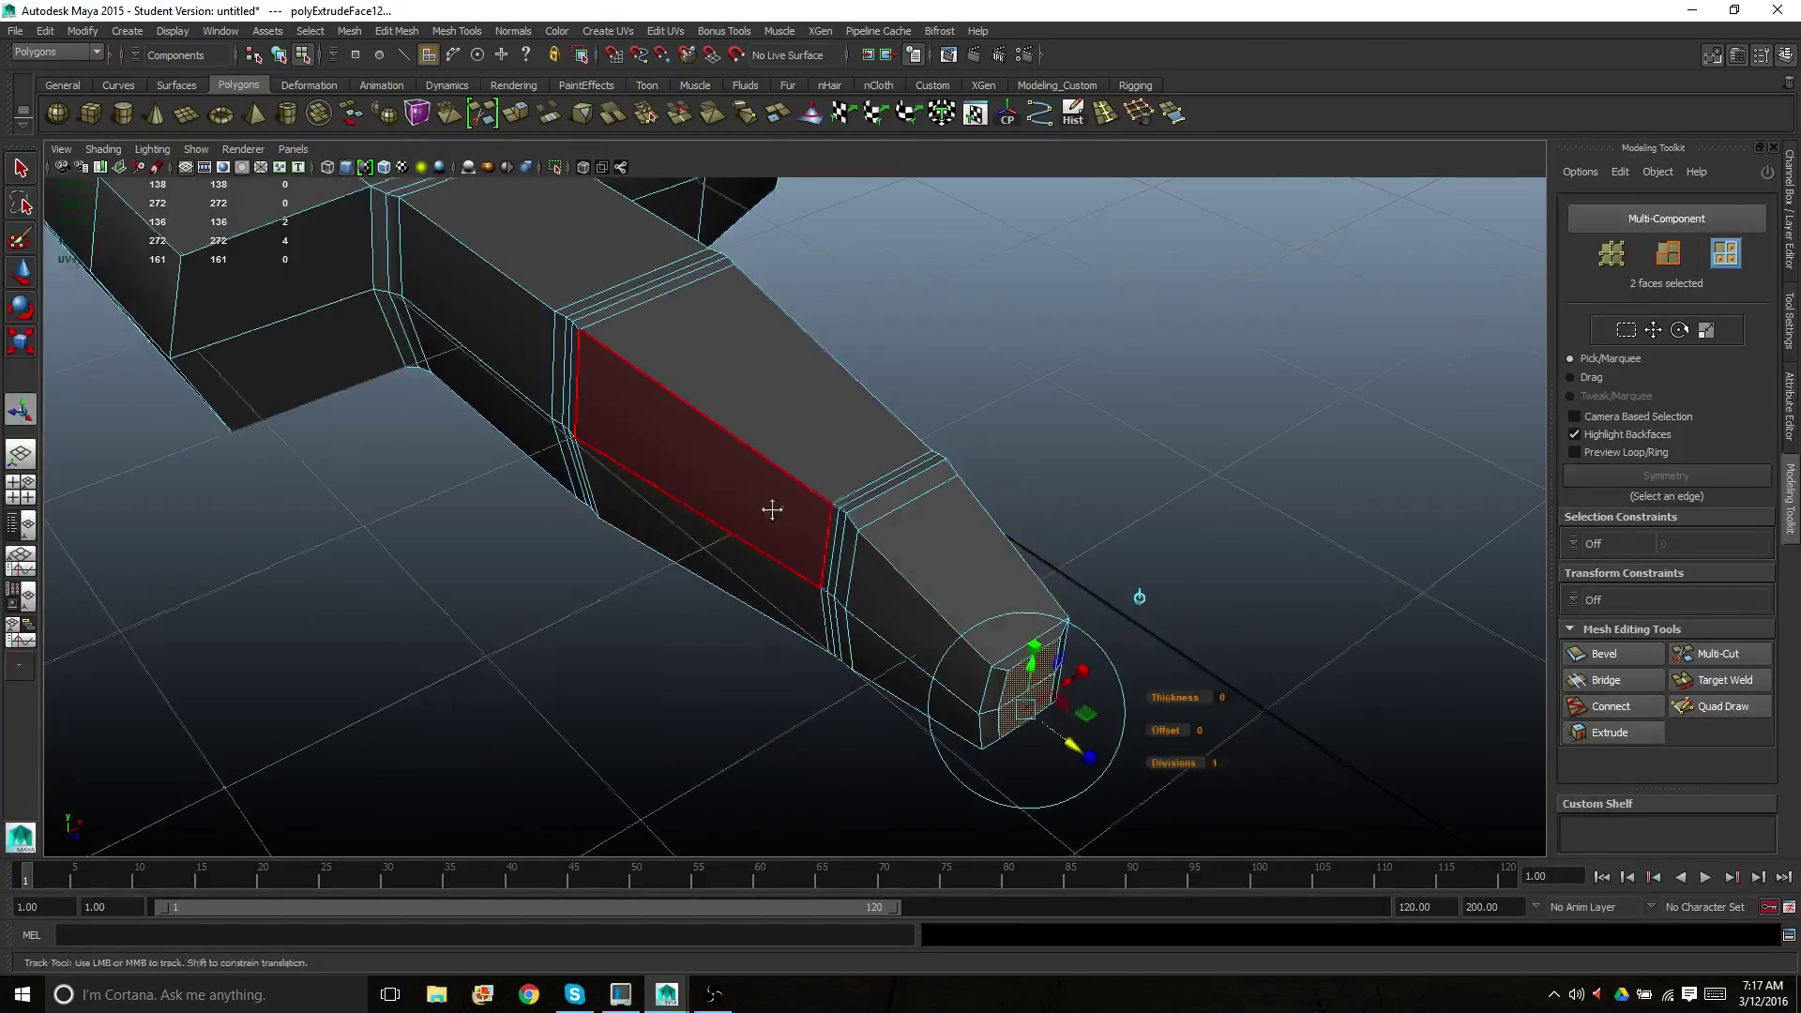
middle_click_drag(772, 510, 969, 665, "alt")
scroll(969, 665, "down", 5)
left_click_drag(976, 675, 804, 594, "alt")
scroll(803, 594, "up", 5)
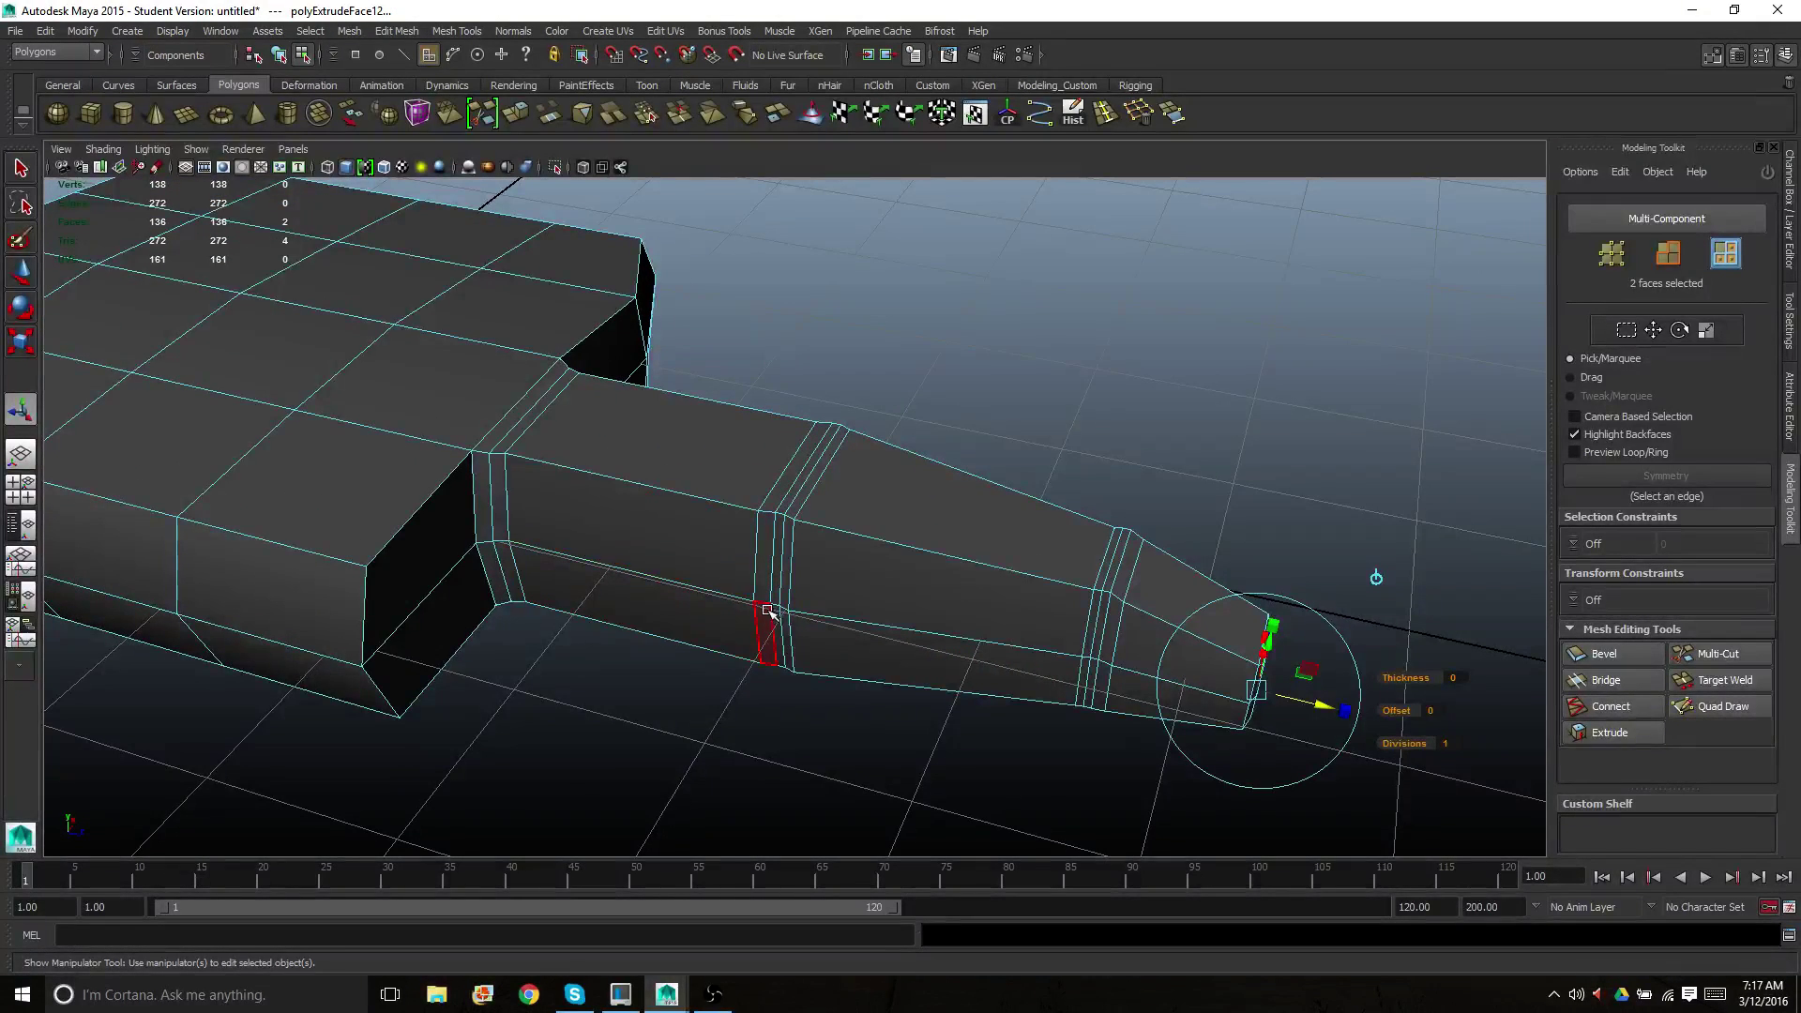
left_click_drag(582, 587, 791, 535, "alt")
Select the horizontal edge loop running around the mid-height of the palm and finger
right_click(789, 541)
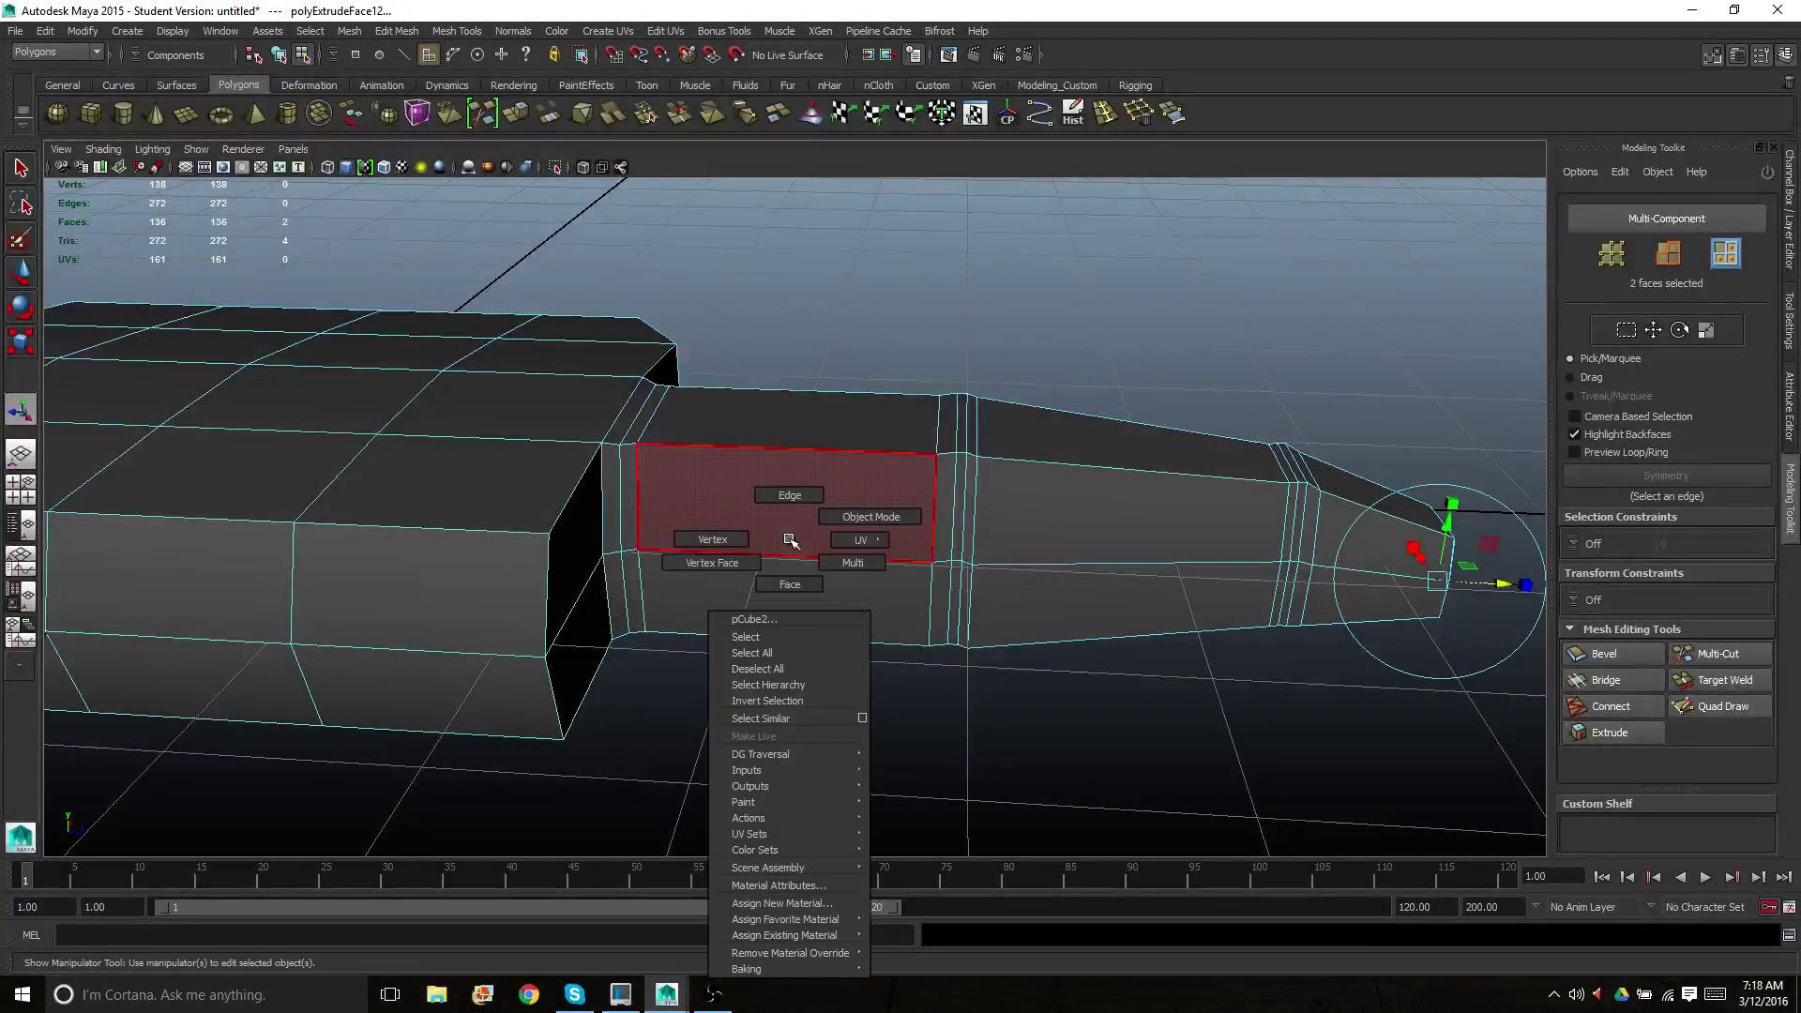
left_click(790, 496)
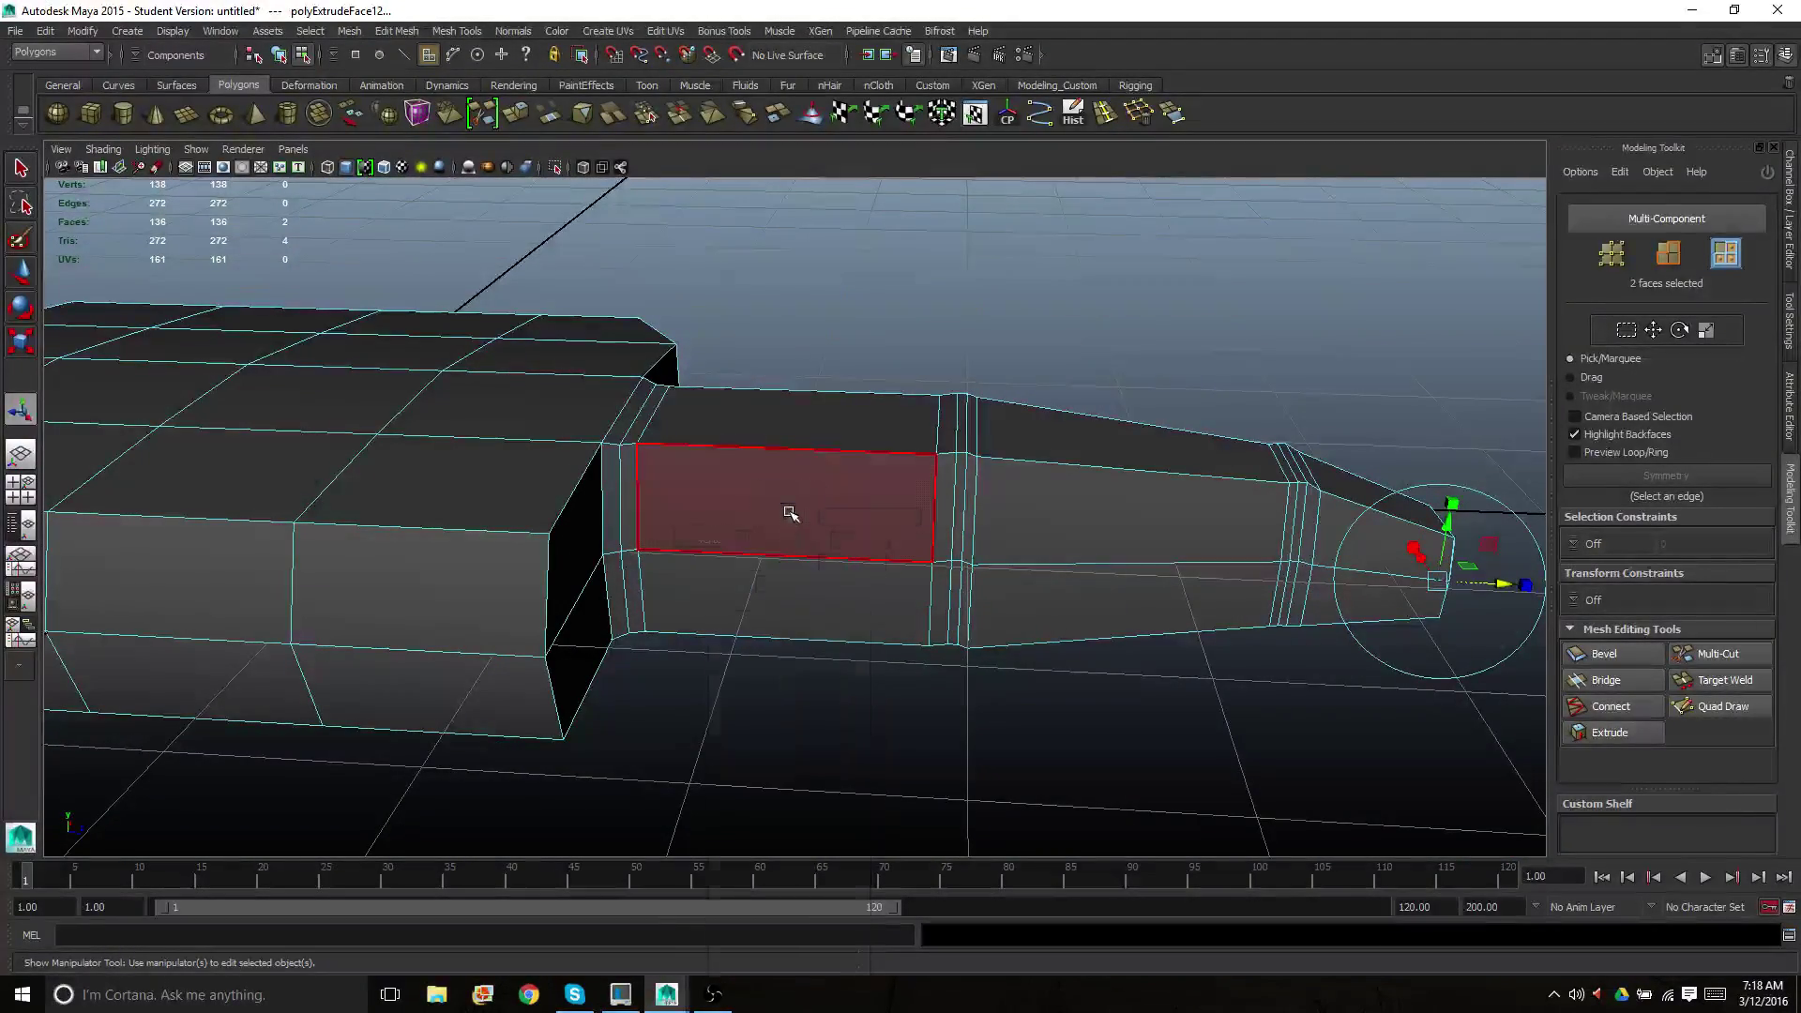
double_click(804, 567)
key("f")
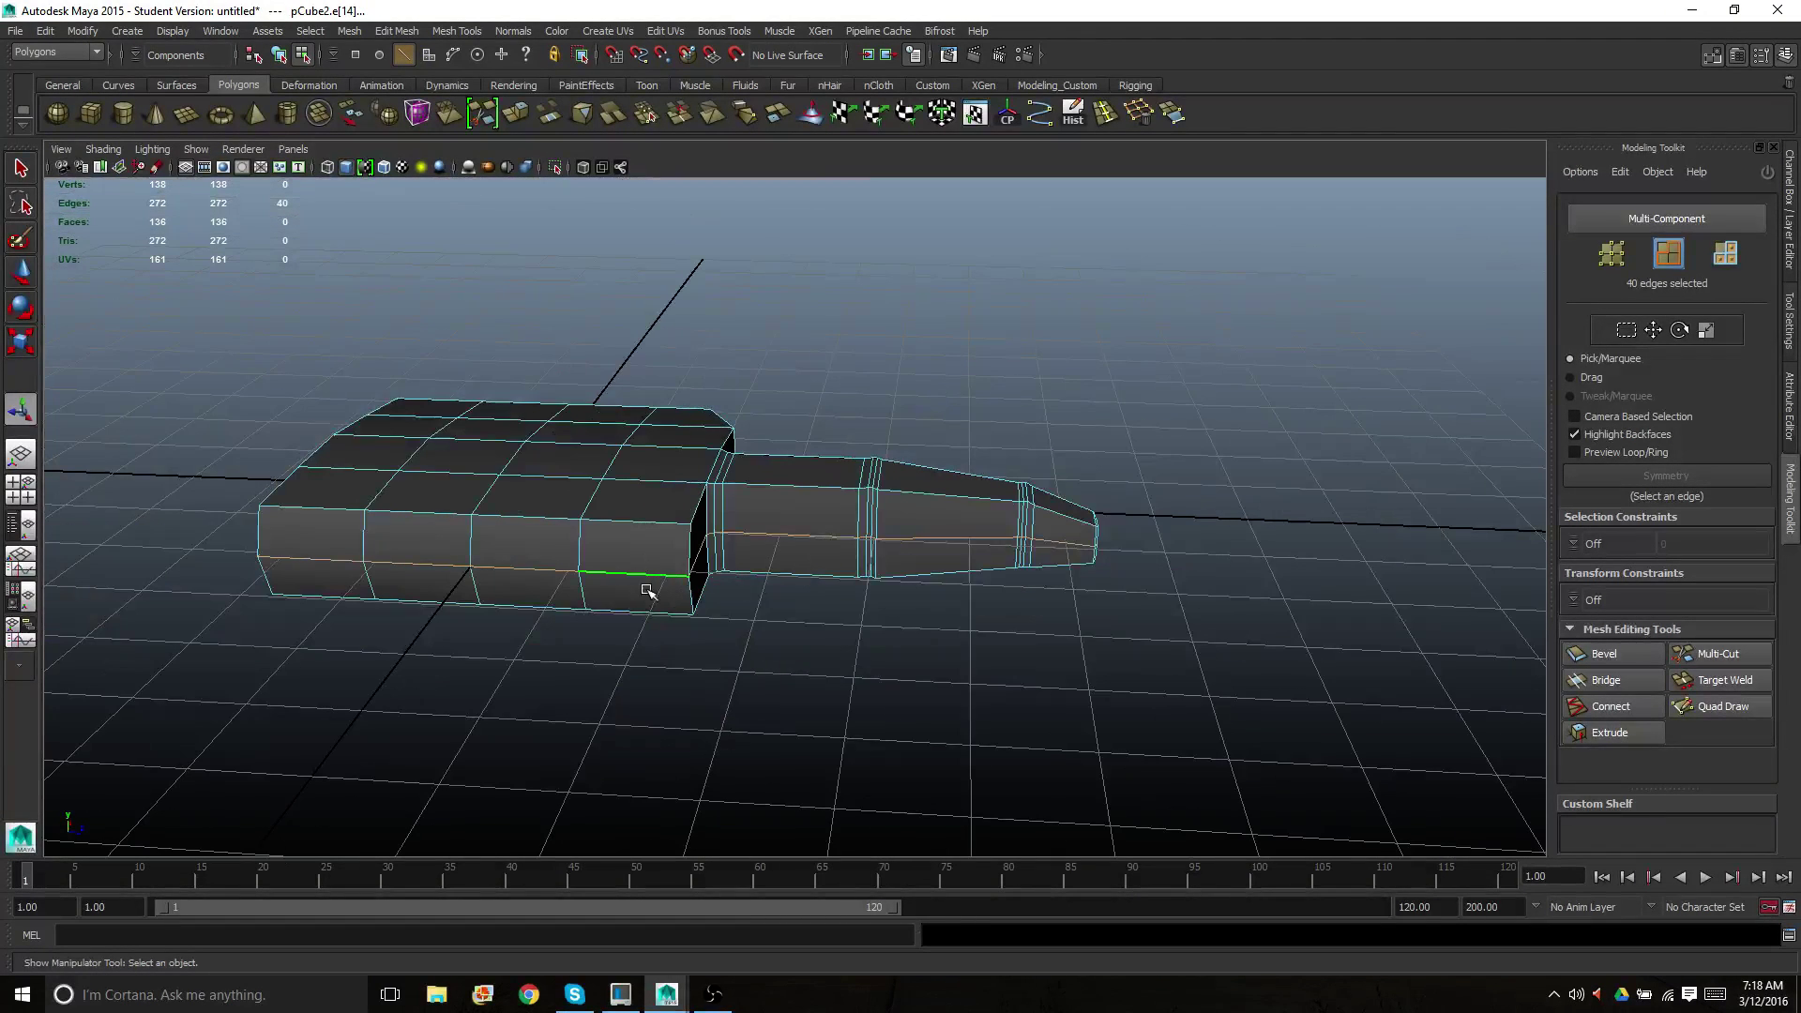
left_click_drag(647, 591, 630, 525, "alt")
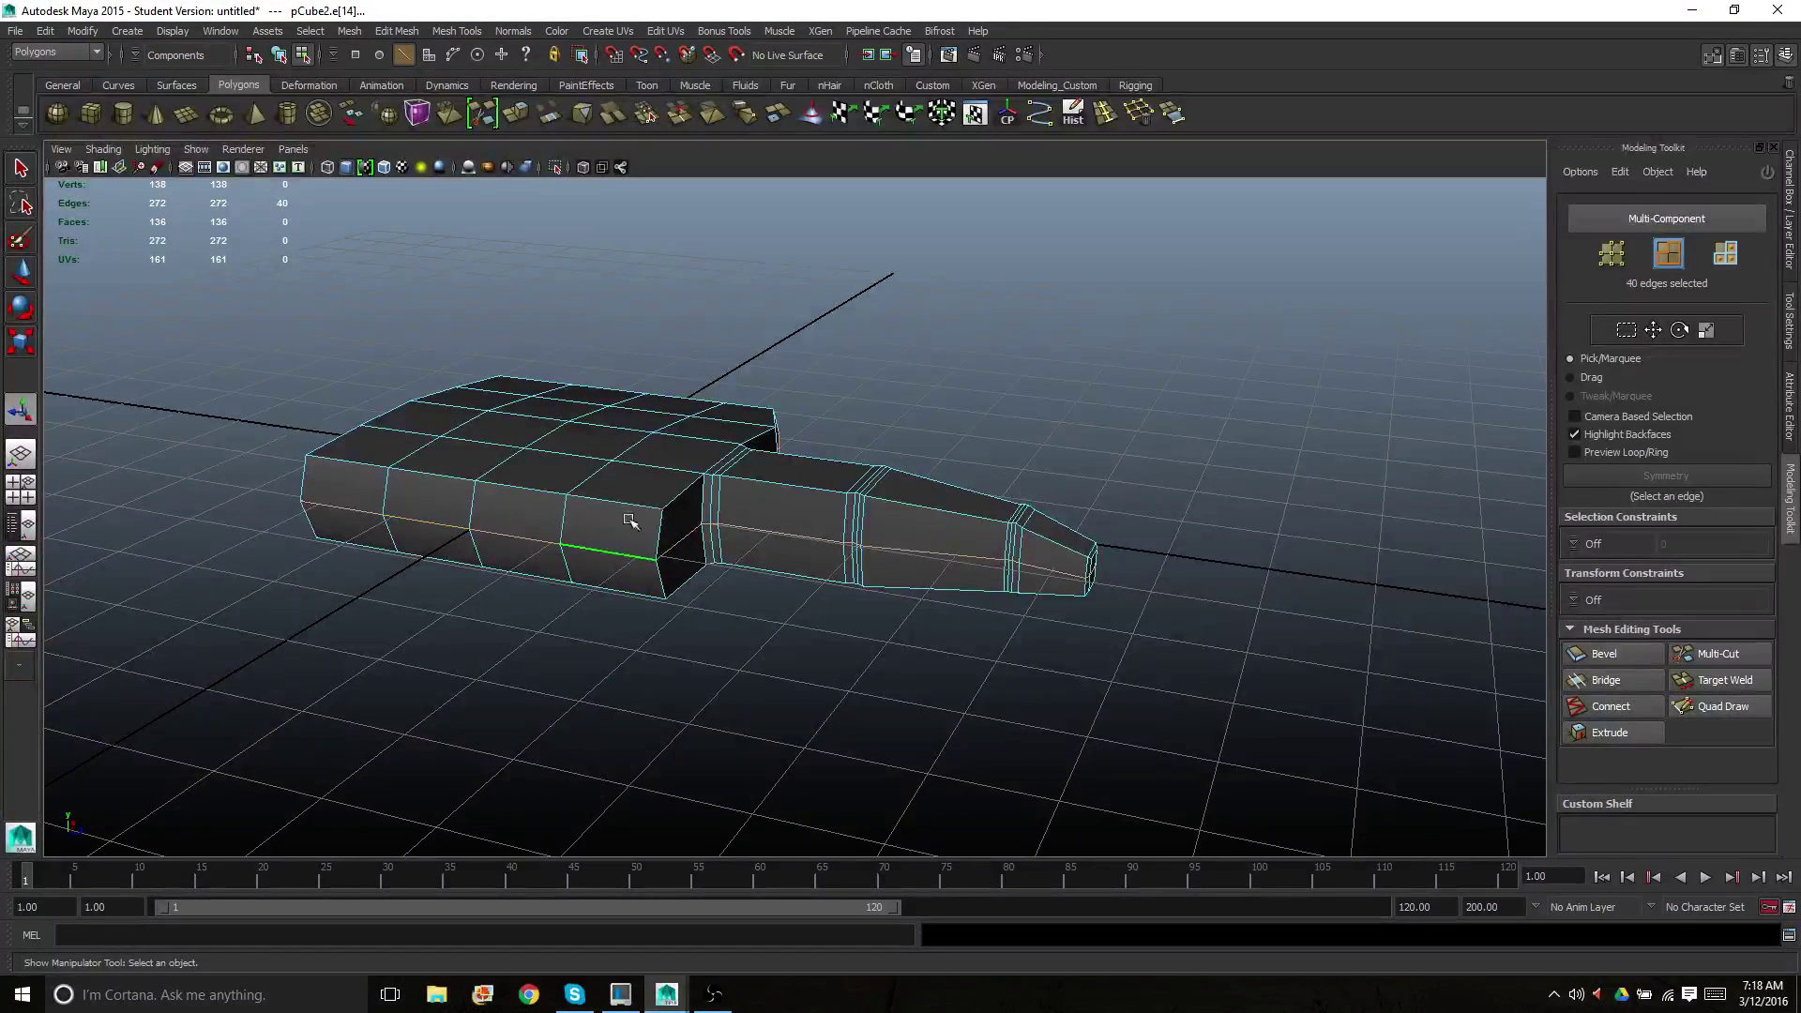
scroll(591, 475, "up", 2)
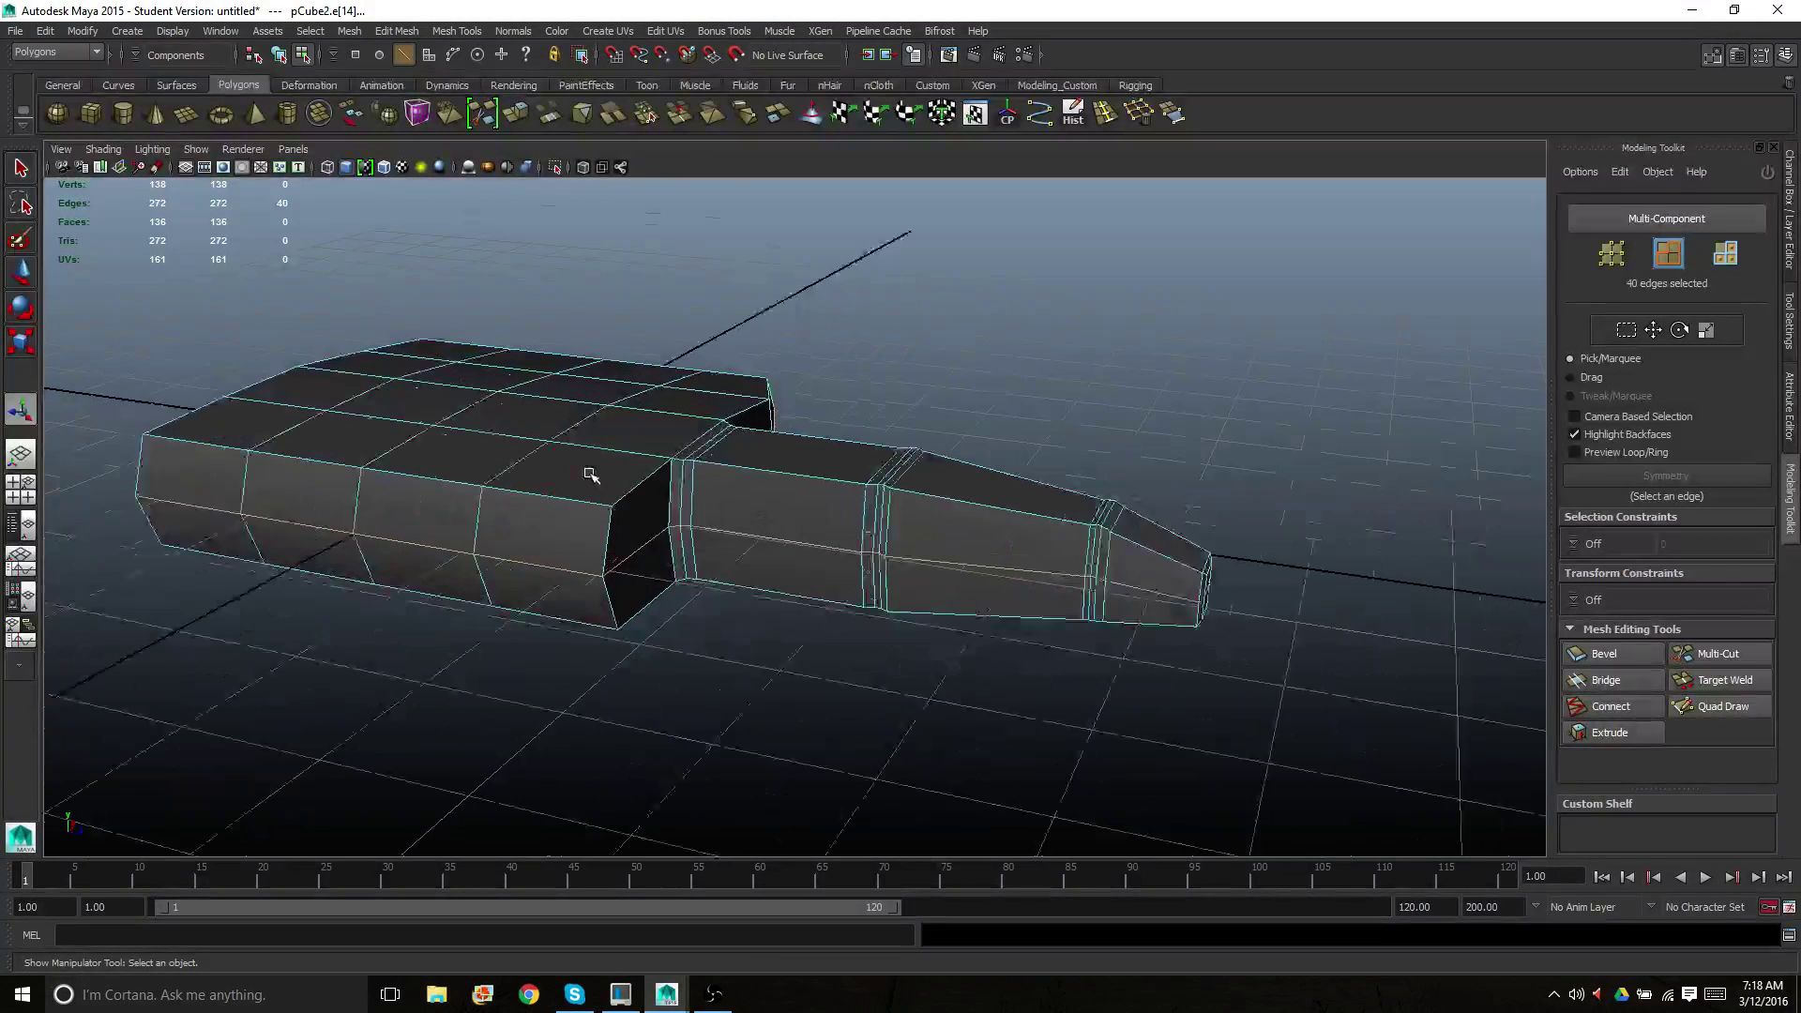
scroll(591, 475, "up", 1)
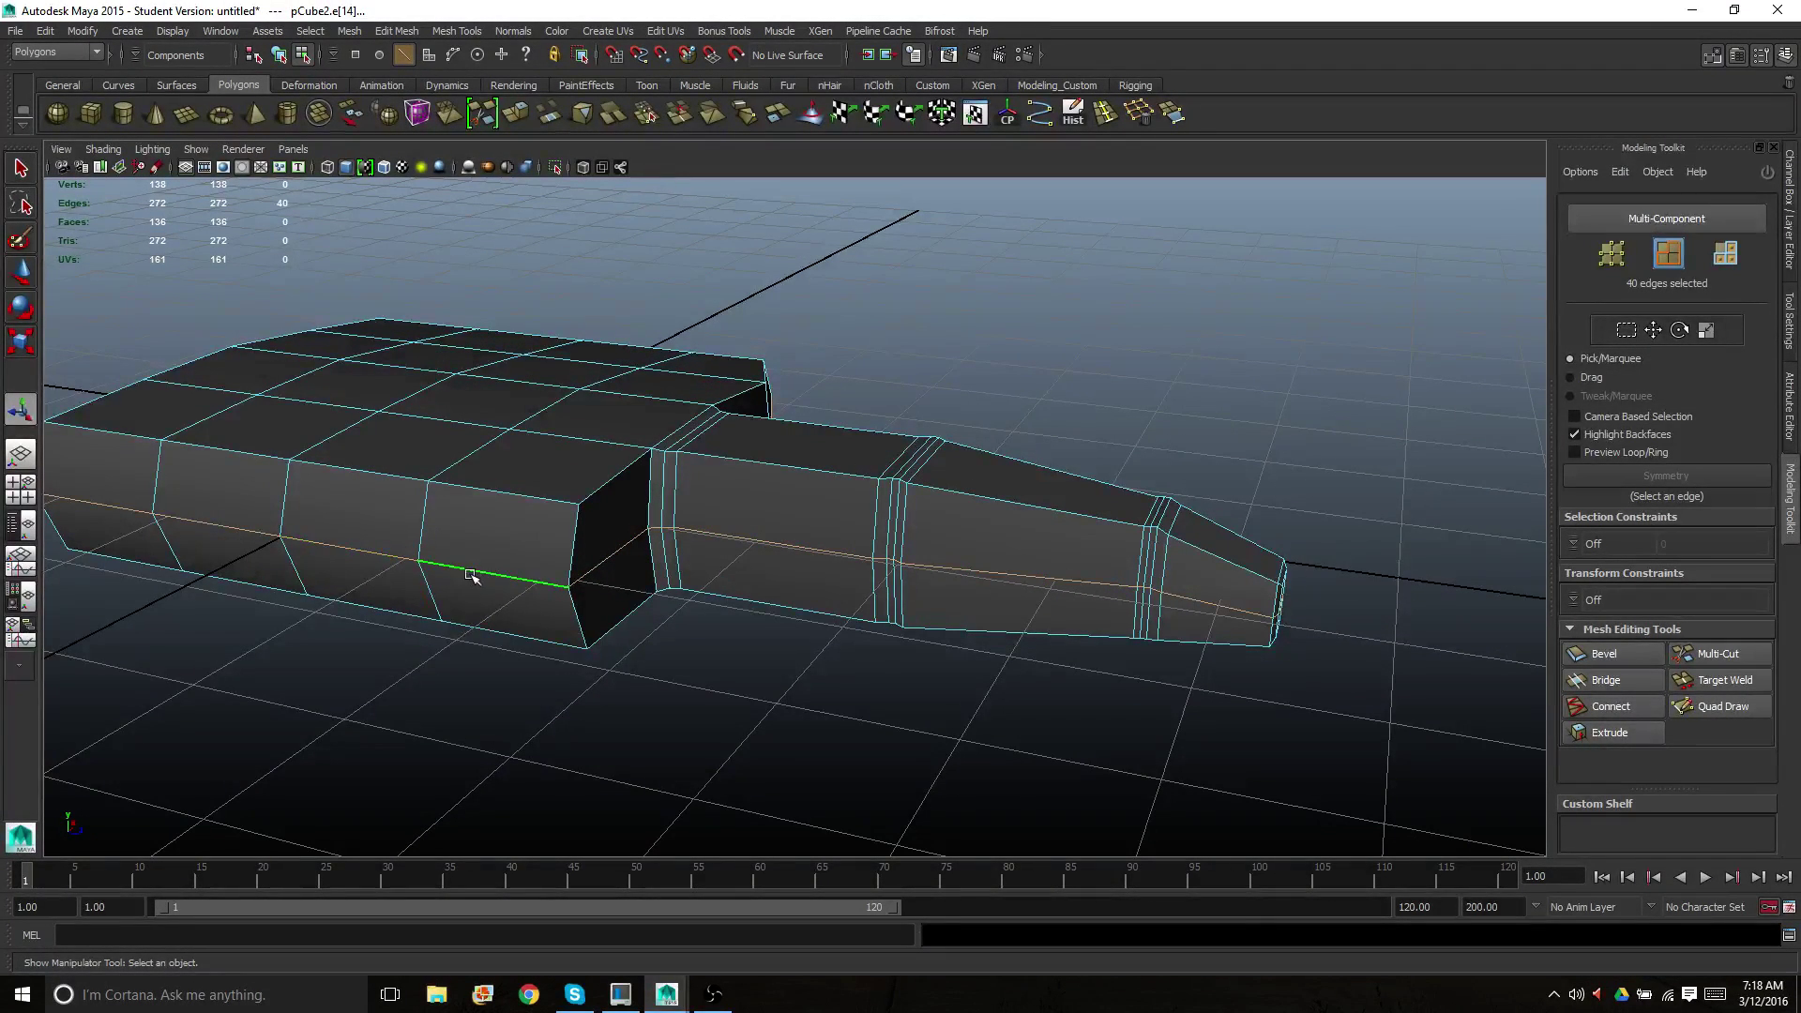
middle_click_drag(470, 575, 829, 576, "alt")
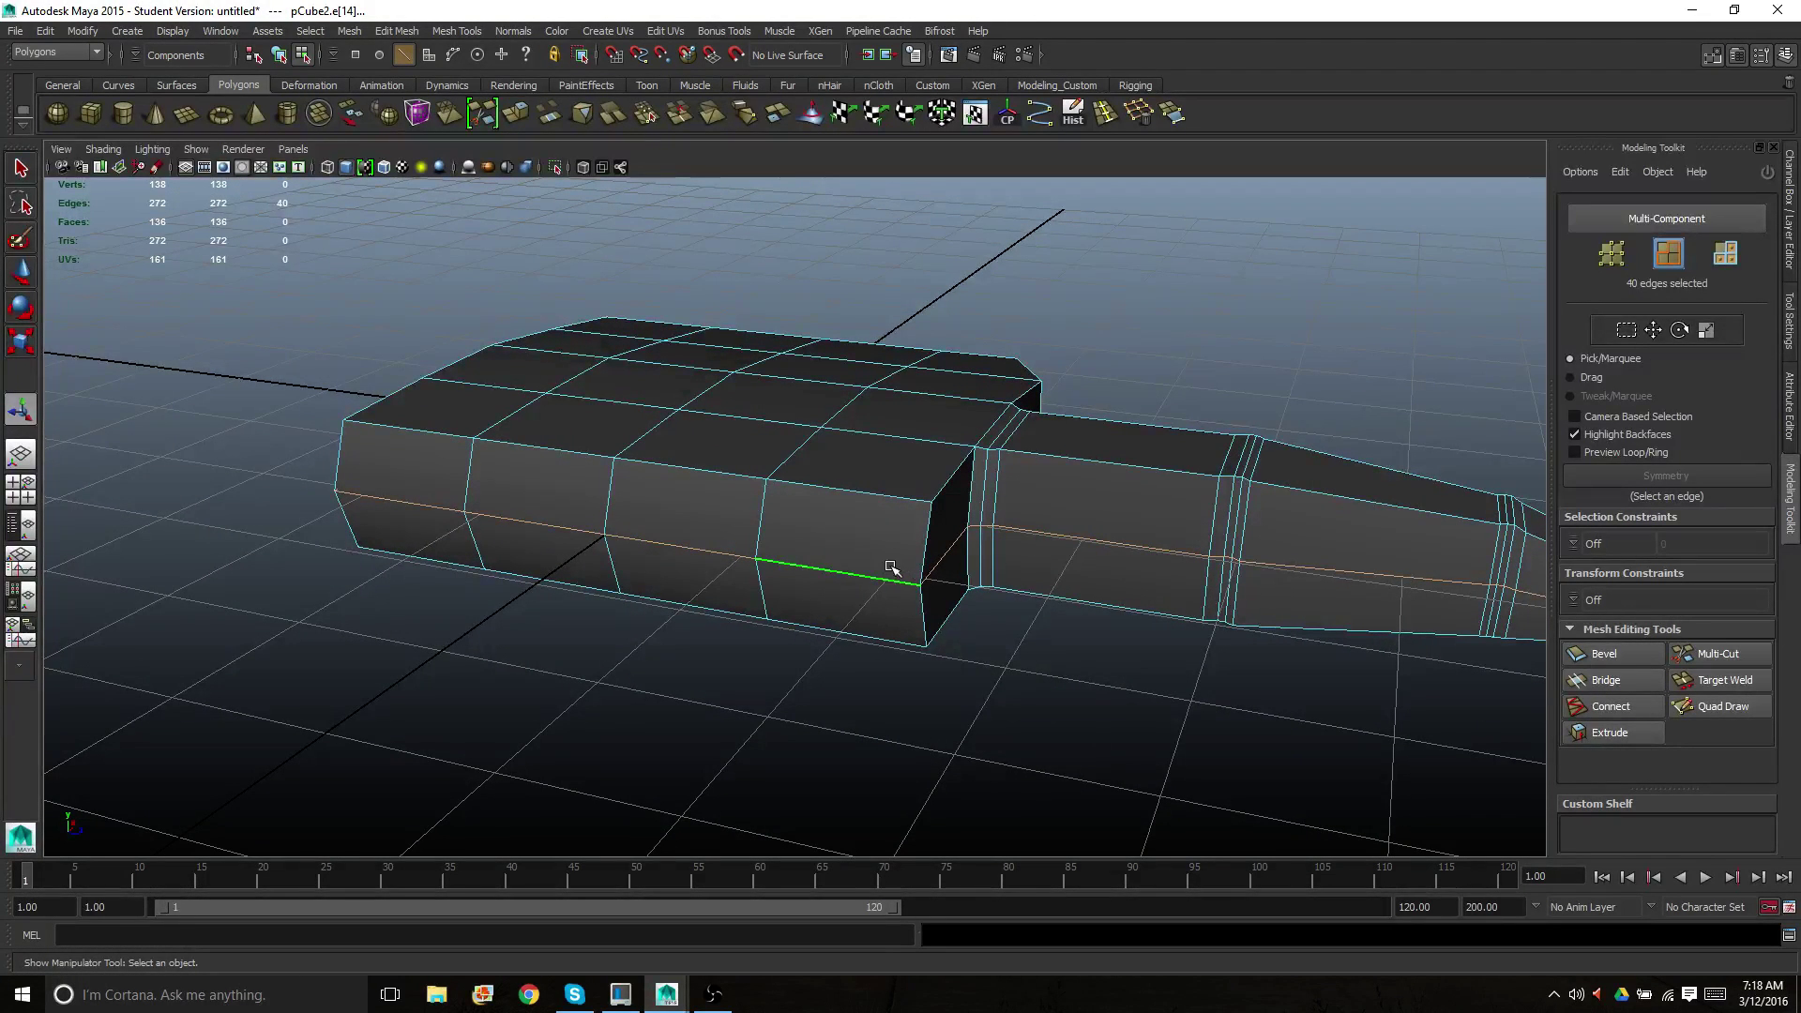
left_click_drag(400, 503, 415, 461, "alt")
Deselect the palm edges from the loop and scale the remaining finger edges across the finger's width
left_click_drag(337, 305, 925, 723)
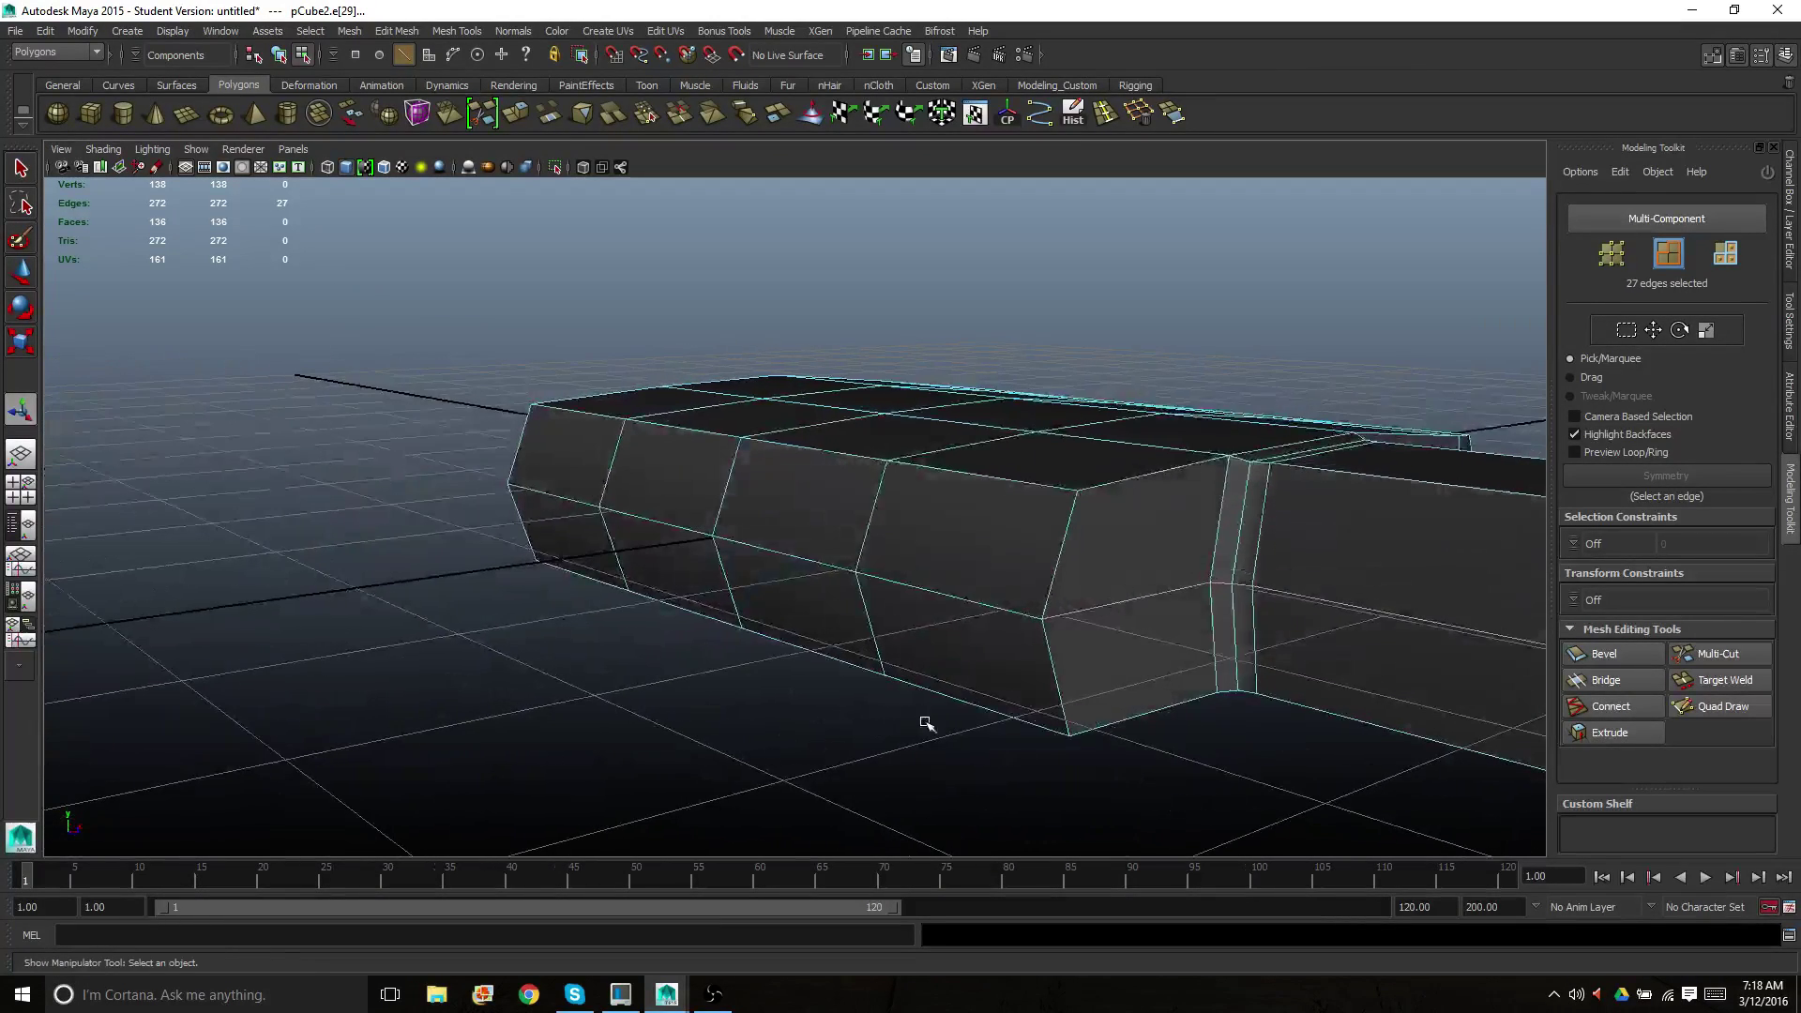
left_click(1173, 603, "ctrl")
left_click_drag(1173, 603, 968, 603, "alt")
left_click(764, 646, "ctrl")
left_click_drag(766, 650, 876, 677, "alt")
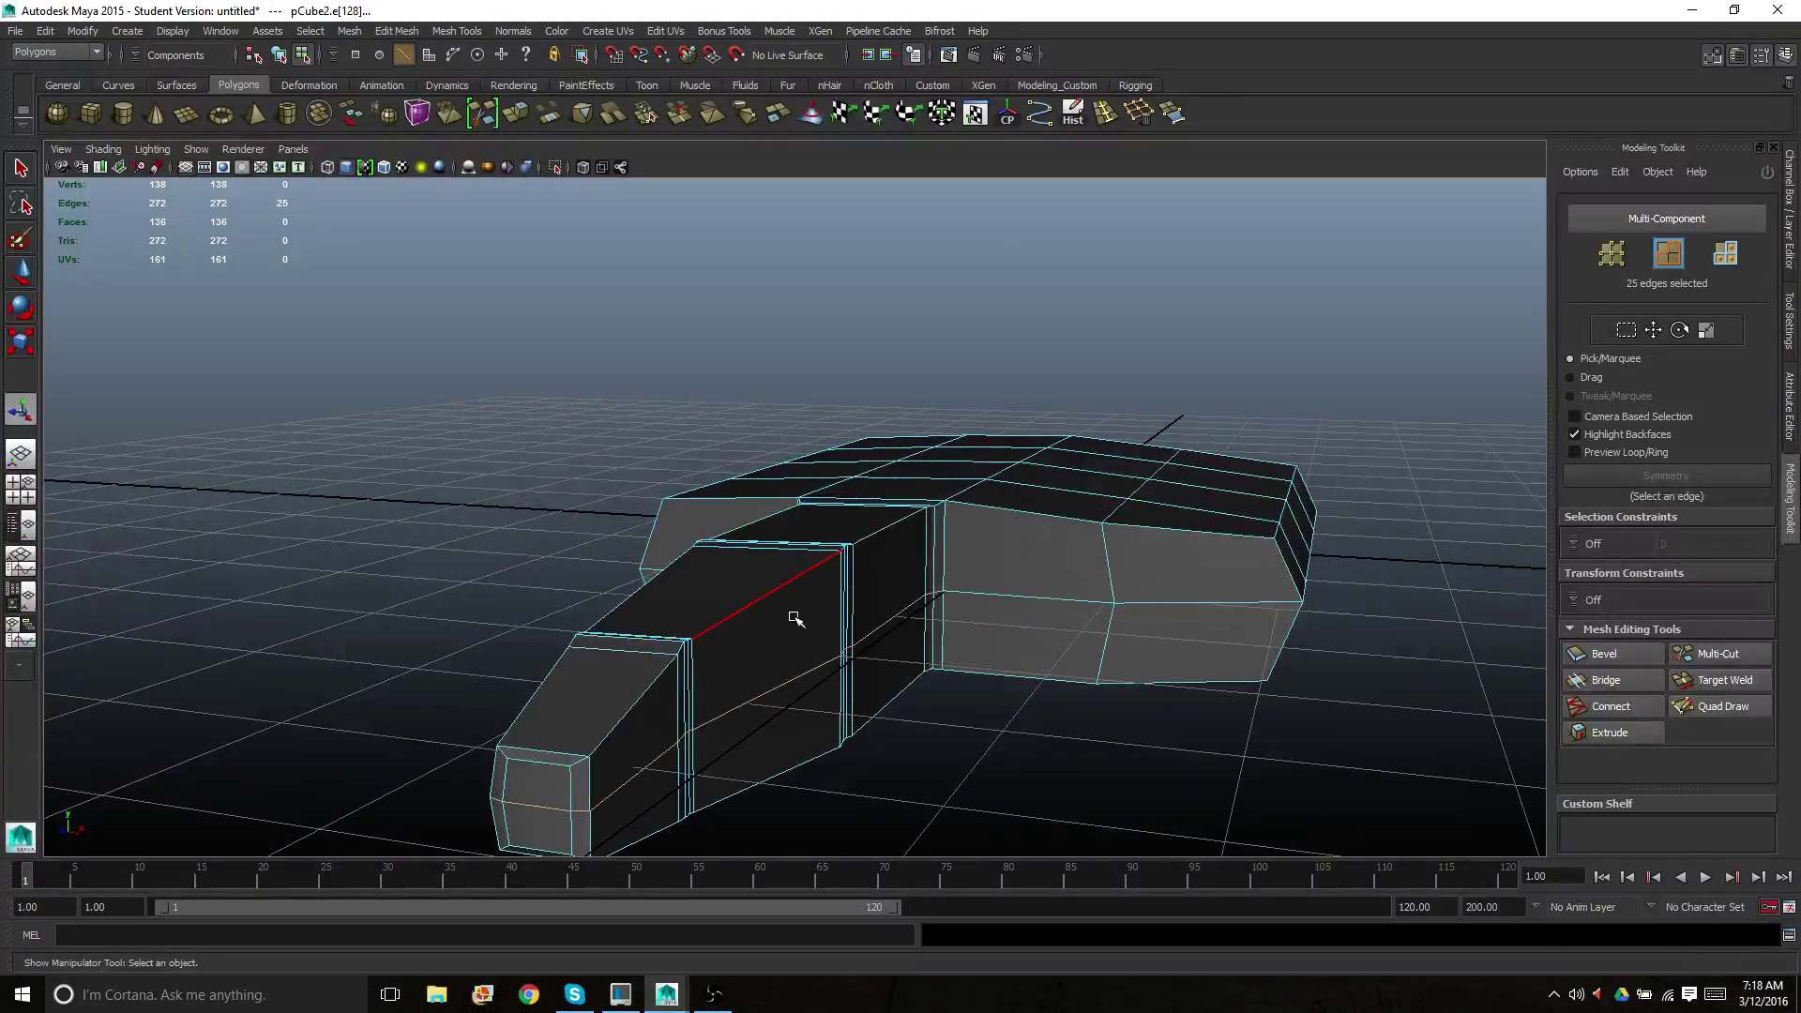
left_click_drag(535, 543, 591, 553, "alt")
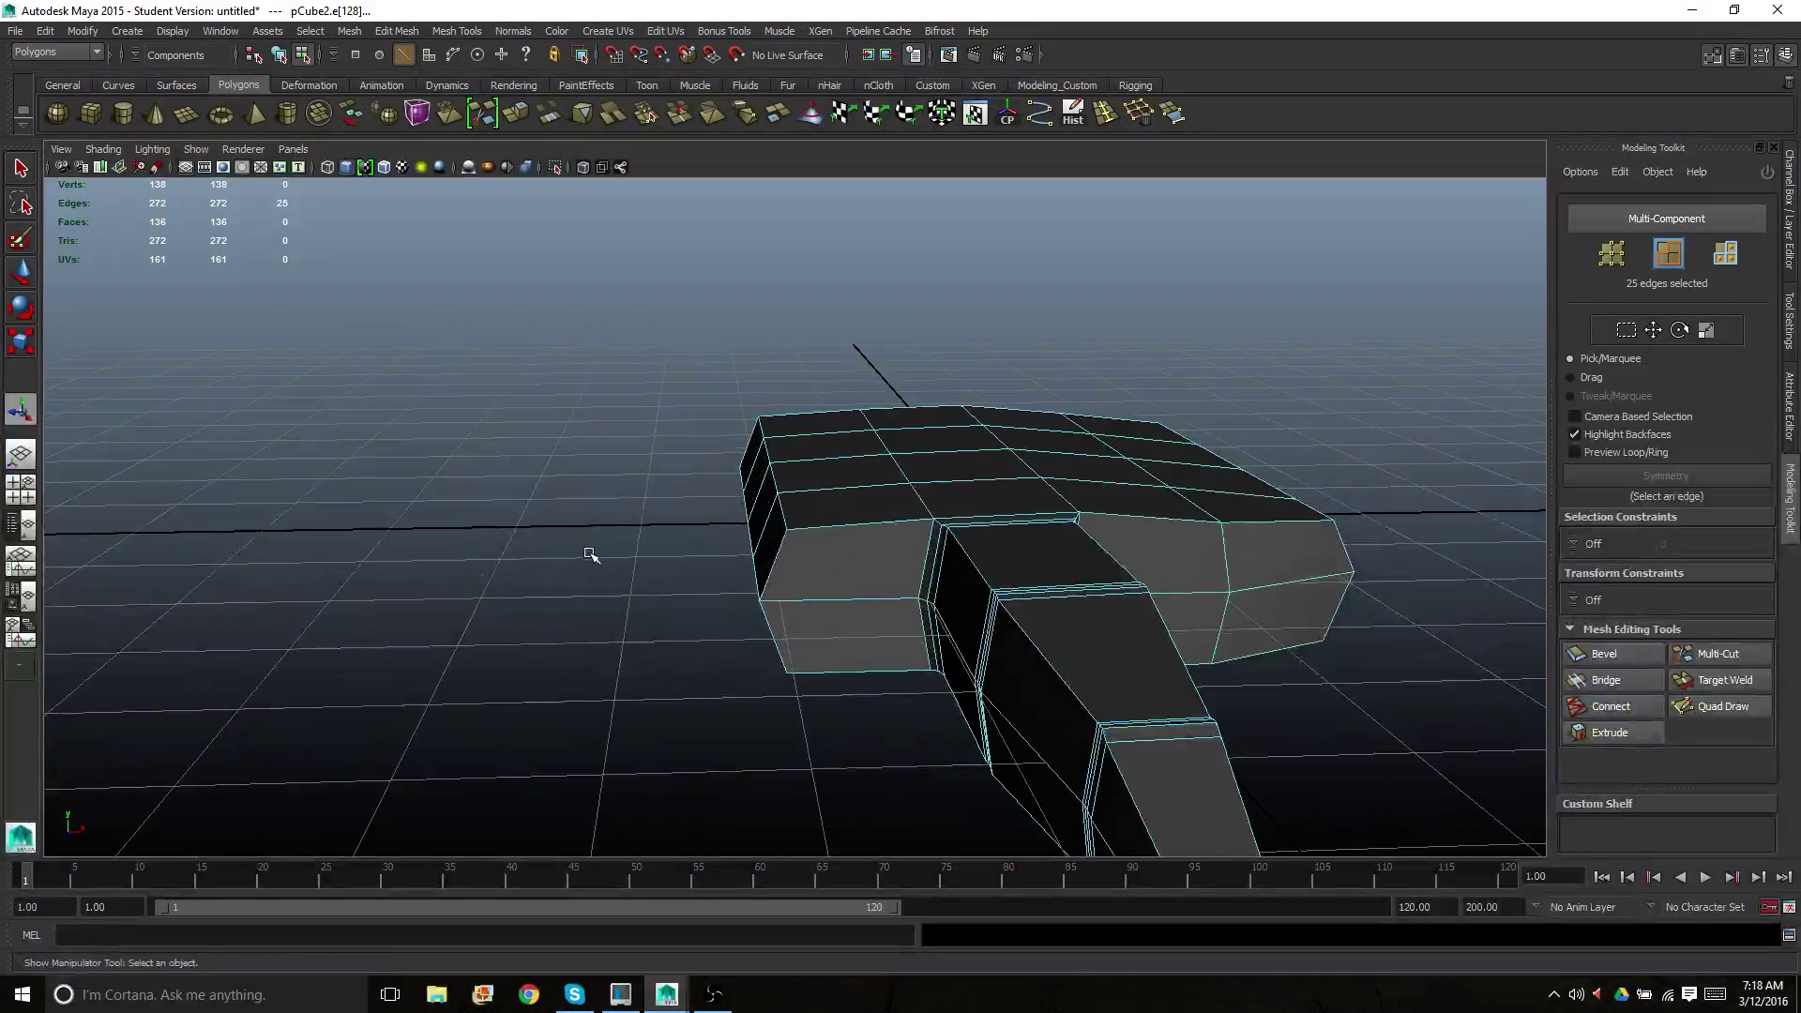
key("r")
left_click_drag(772, 605, 936, 603, "alt")
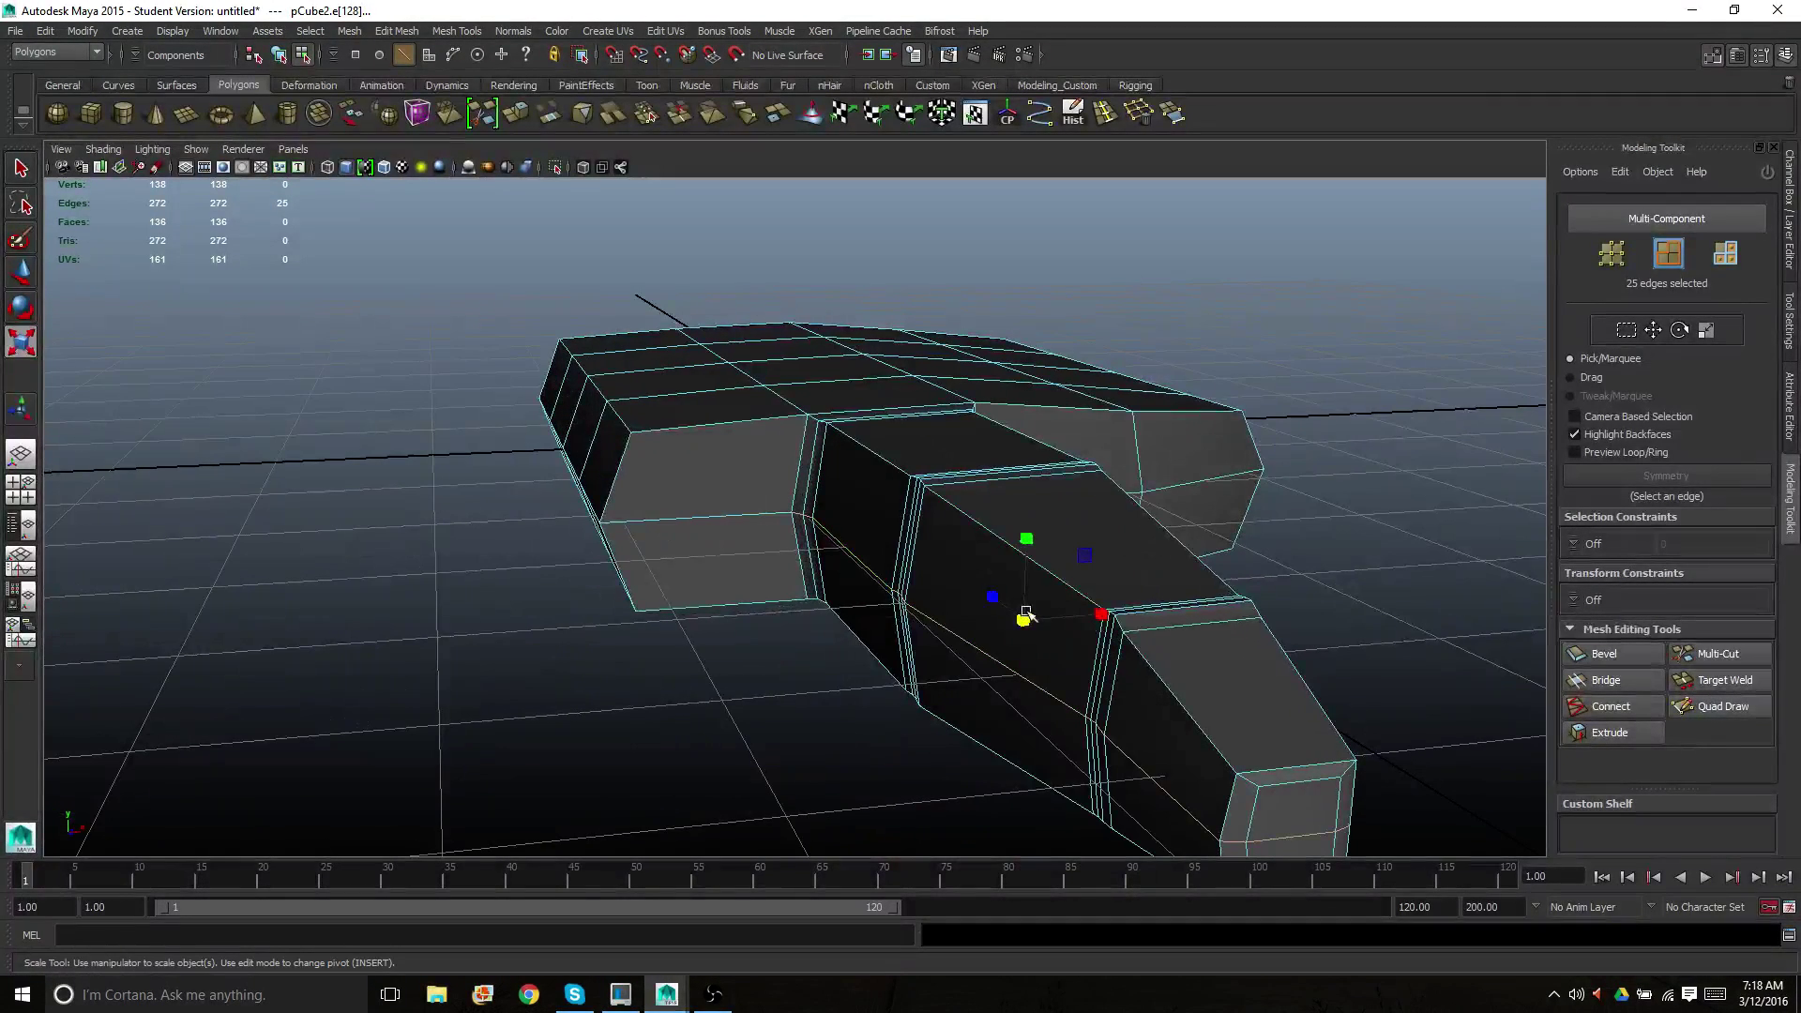
left_click_drag(1096, 614, 718, 705)
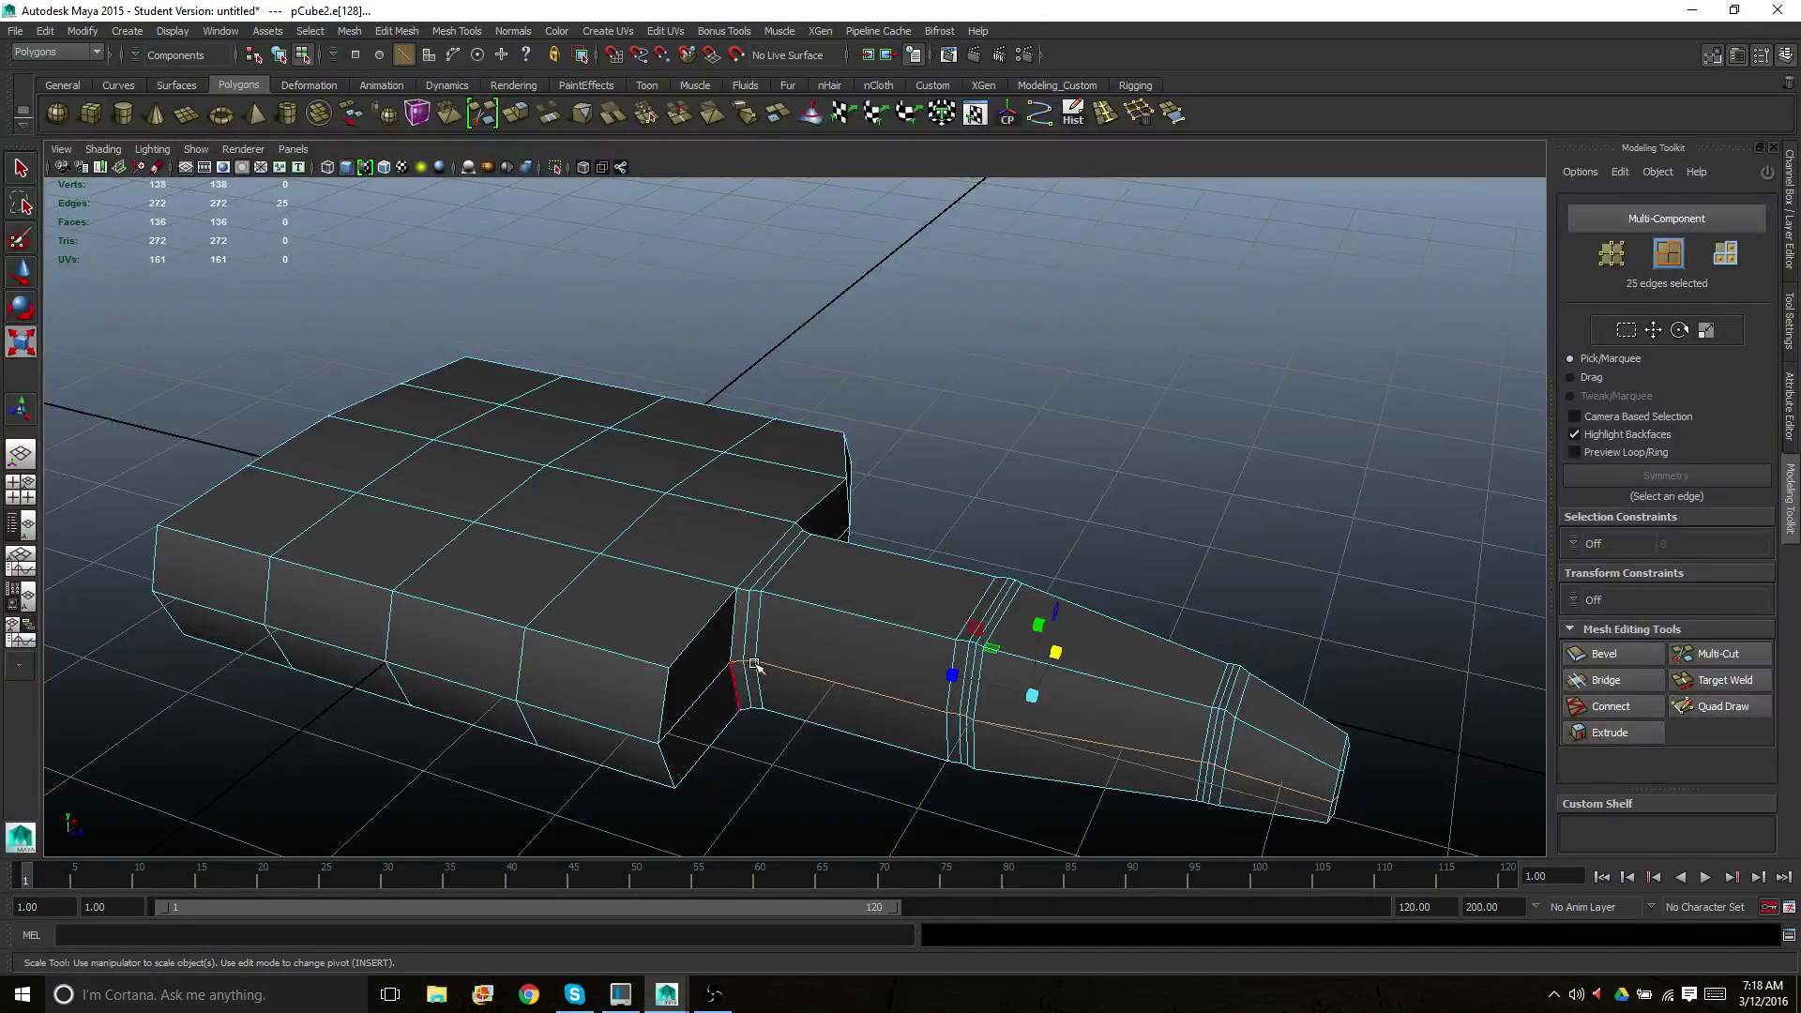
Select only the faces of the fingertip segment beyond the second knuckle
left_click_drag(856, 623, 915, 628, "alt")
right_click_drag(915, 570, 916, 615)
scroll(996, 634, "down", 2)
middle_click_drag(996, 634, 905, 563, "alt")
left_click_drag(907, 566, 948, 566, "alt")
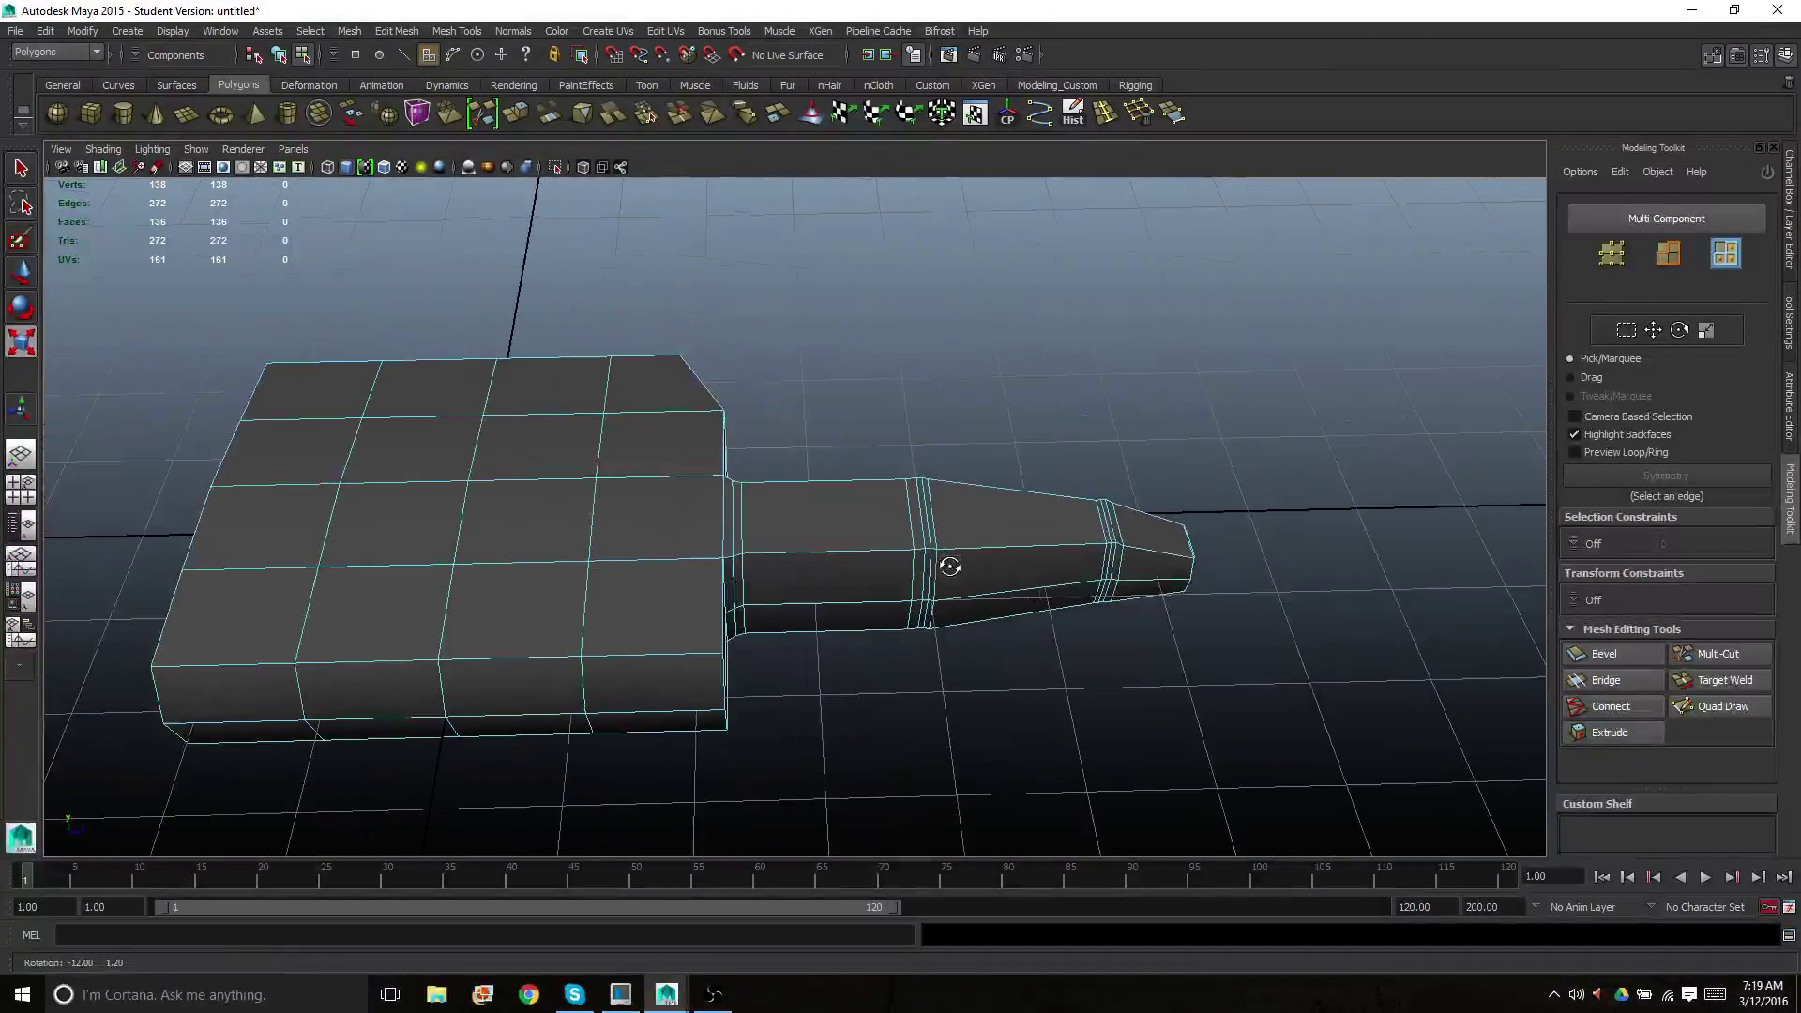
left_click_drag(990, 430, 1260, 763)
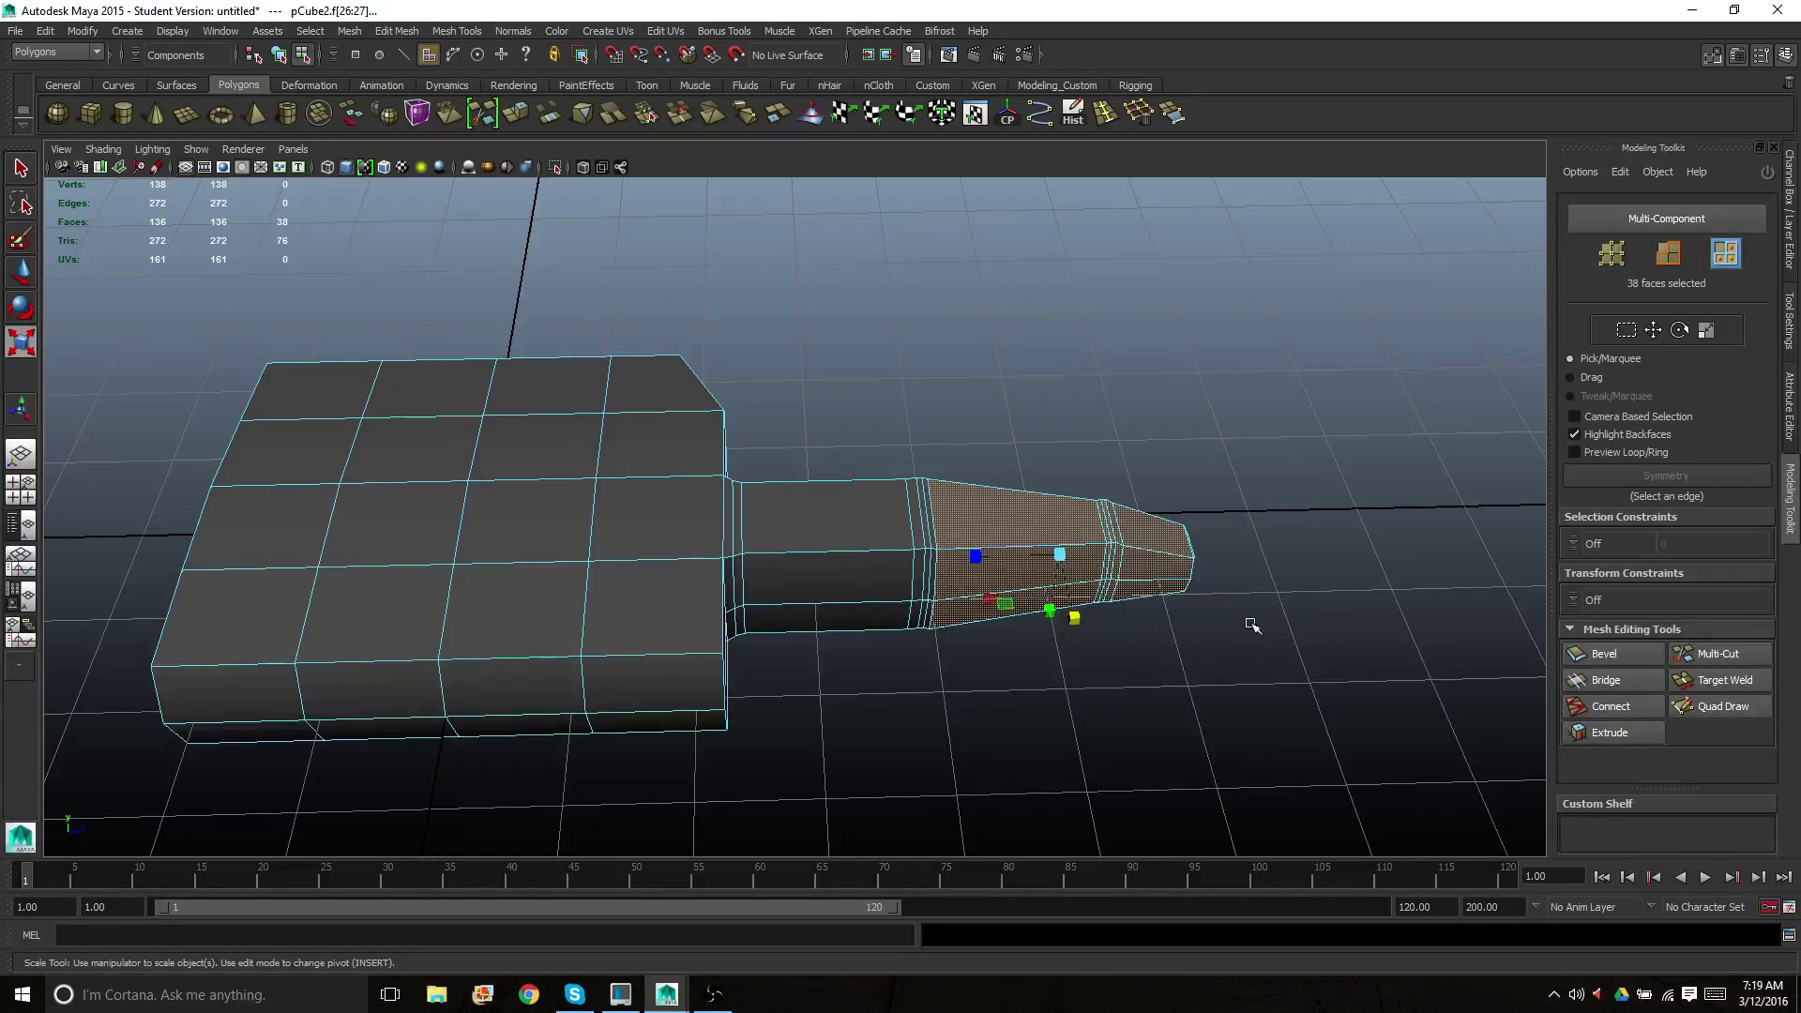
mouse_move(1194, 553)
left_mouse_down("alt")
mouse_move(1133, 545)
mouse_move(1206, 543)
left_mouse_up("alt")
left_click_drag(1212, 467, 1311, 664)
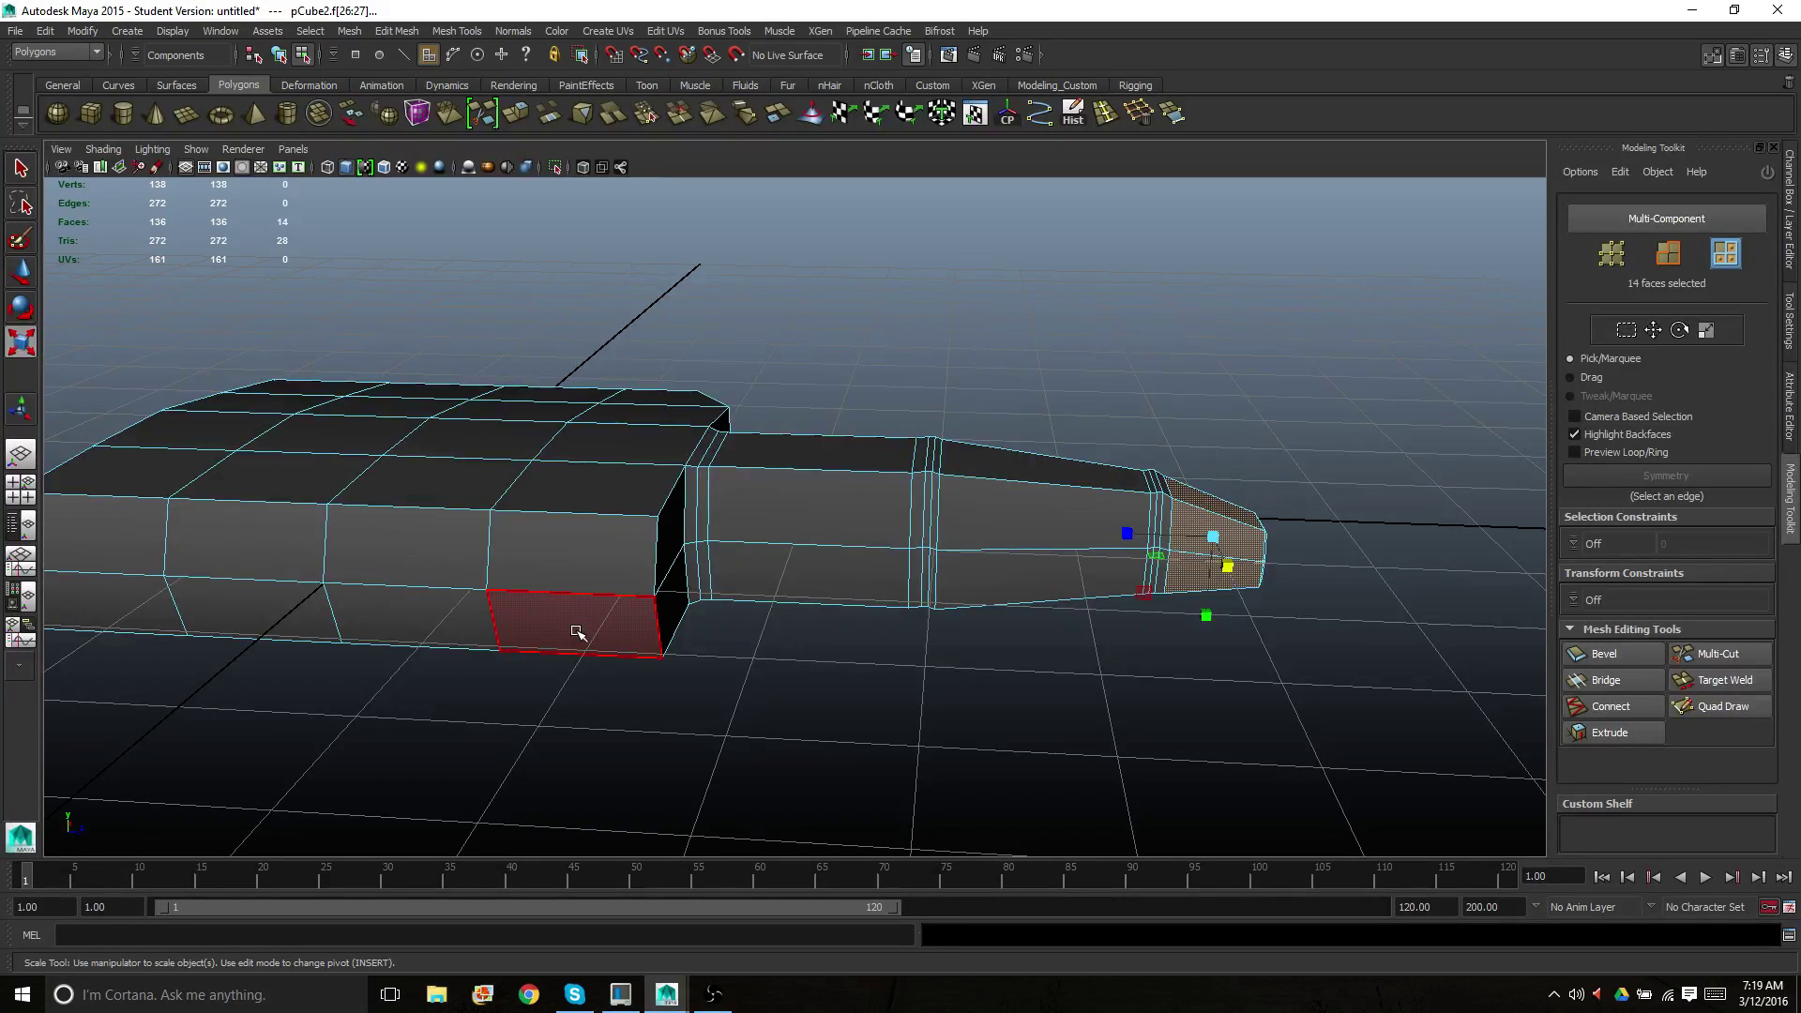
Grow the face selection from the fingertip until it covers the whole finger up to the palm
key("shift+period")
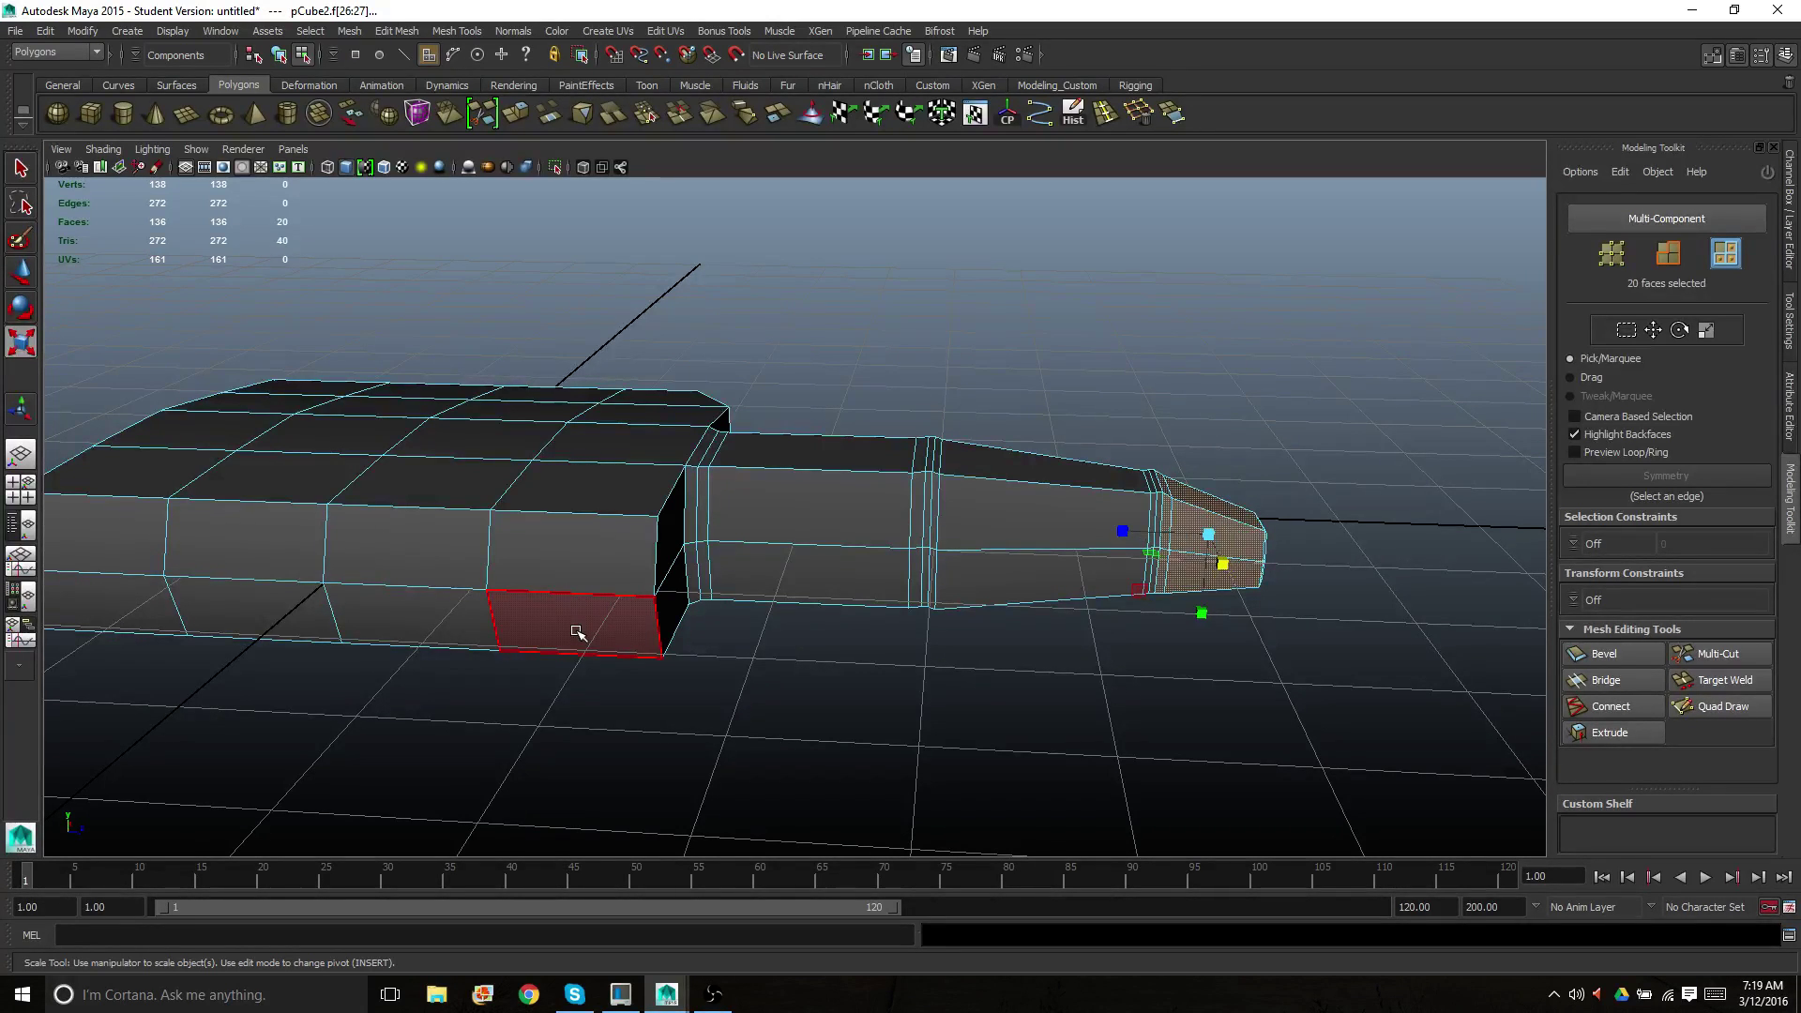
key("shift+period")
key("shift+period")
key("shift+period")
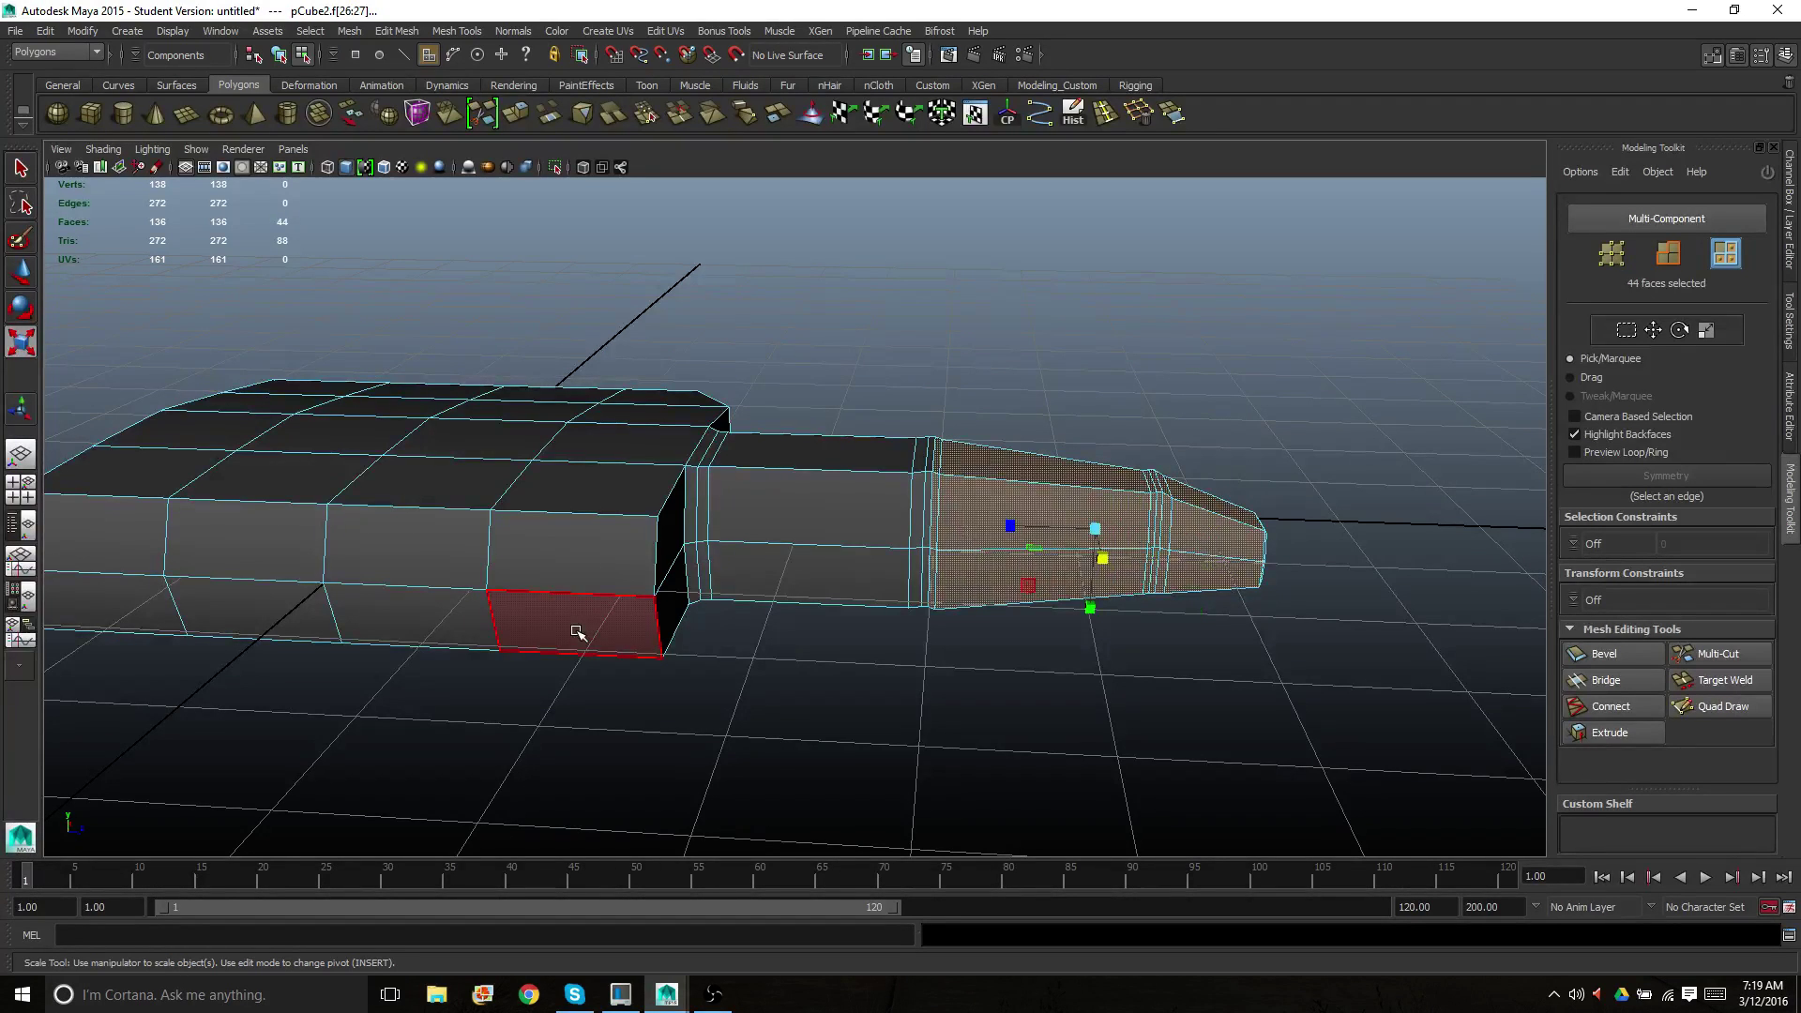
key("shift+comma")
key("shift+comma")
key("shift+comma")
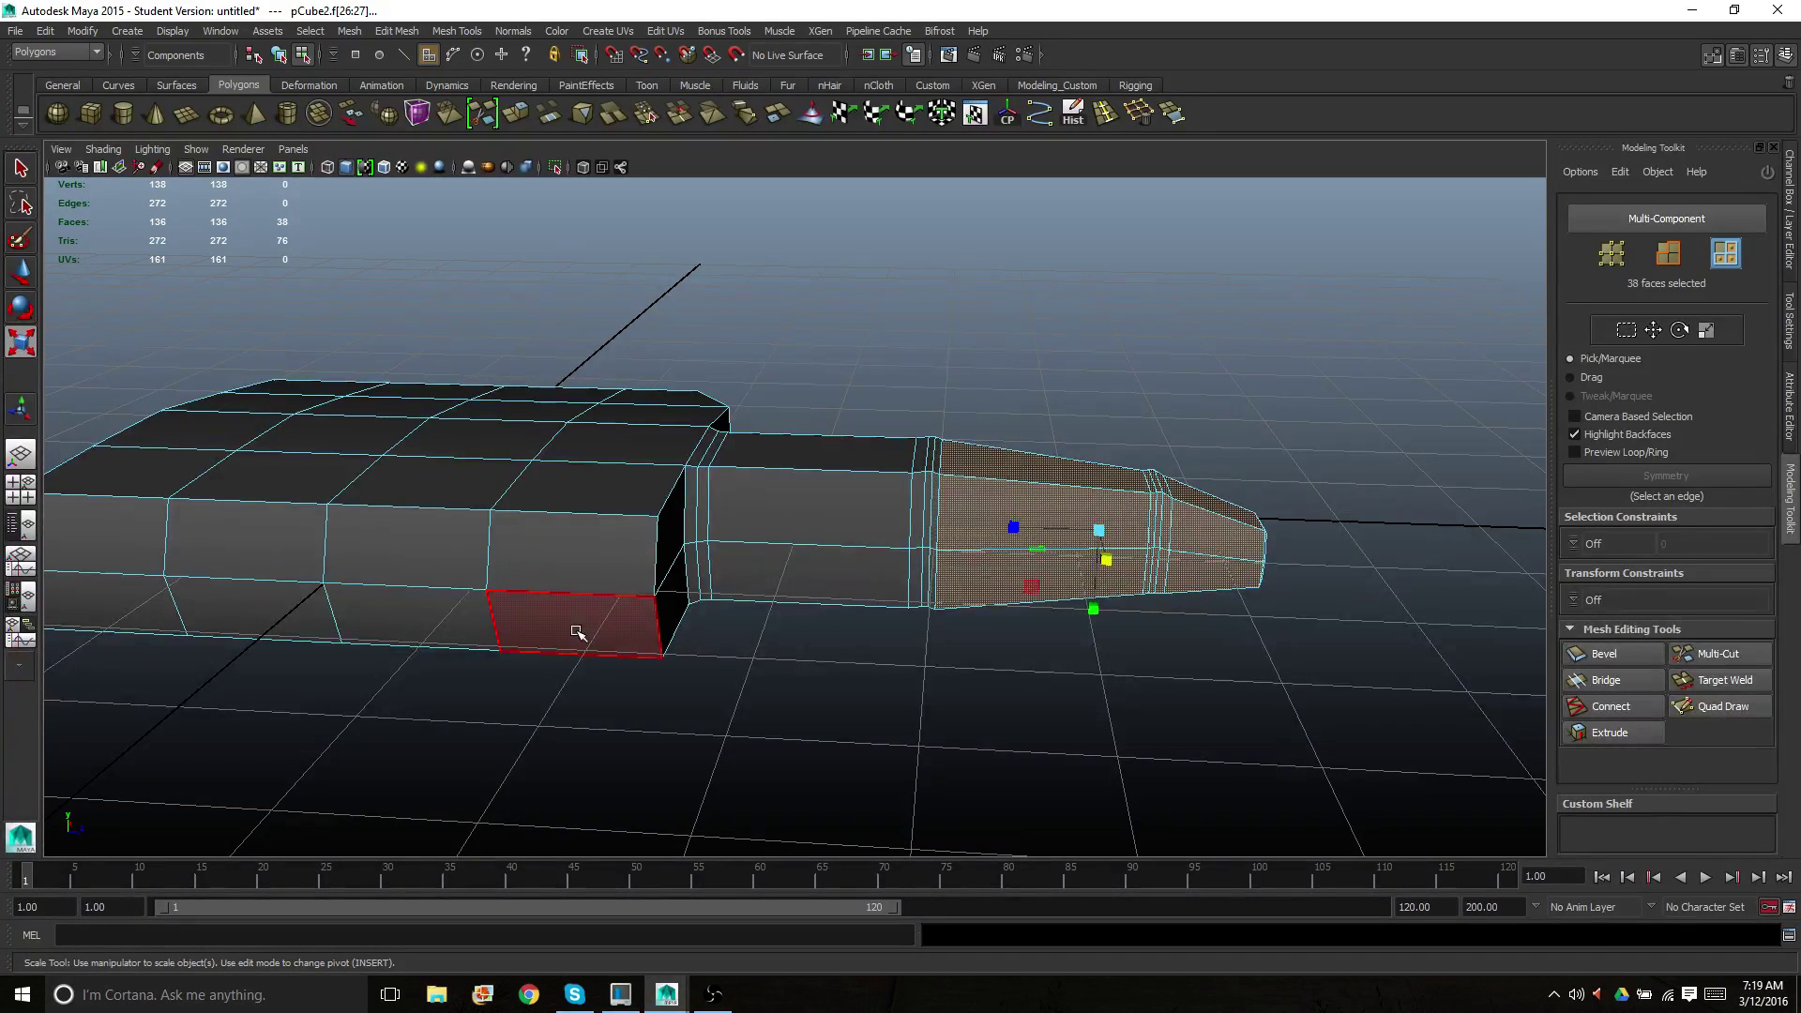
key("shift+period")
key("shift+period")
key("shift+period")
key("shift+period")
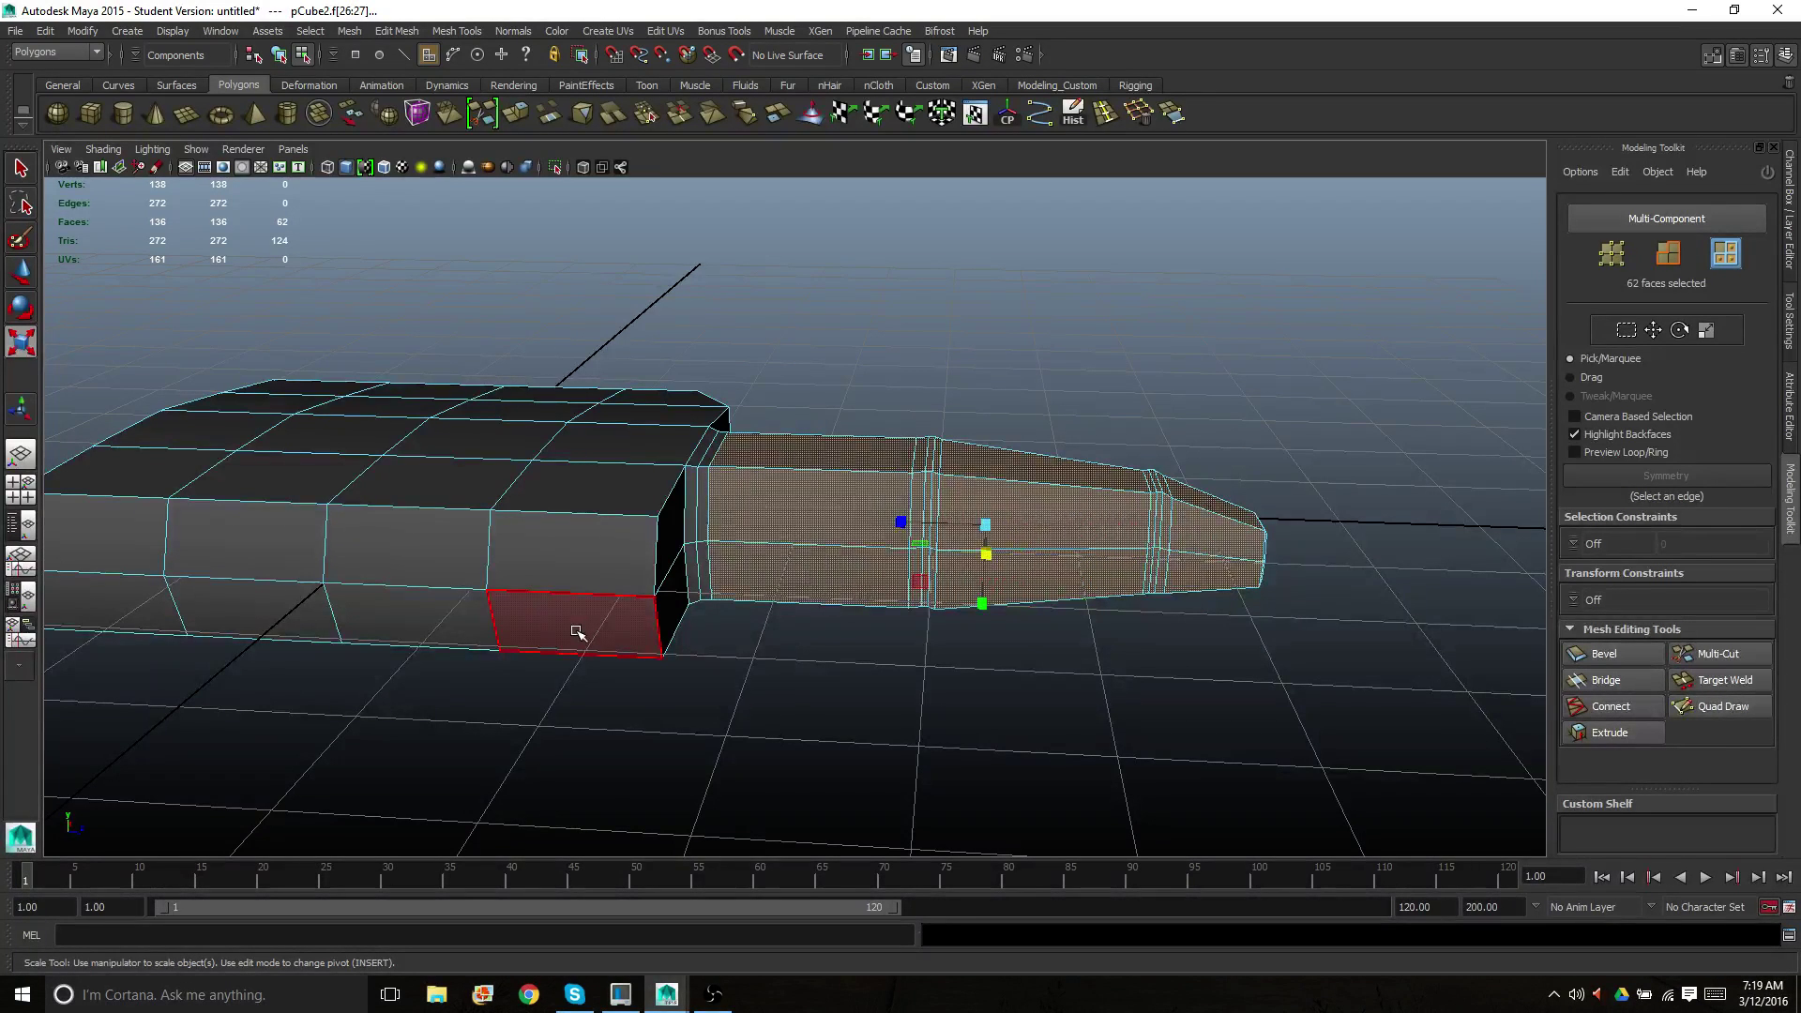
key("shift+period")
key("shift+period")
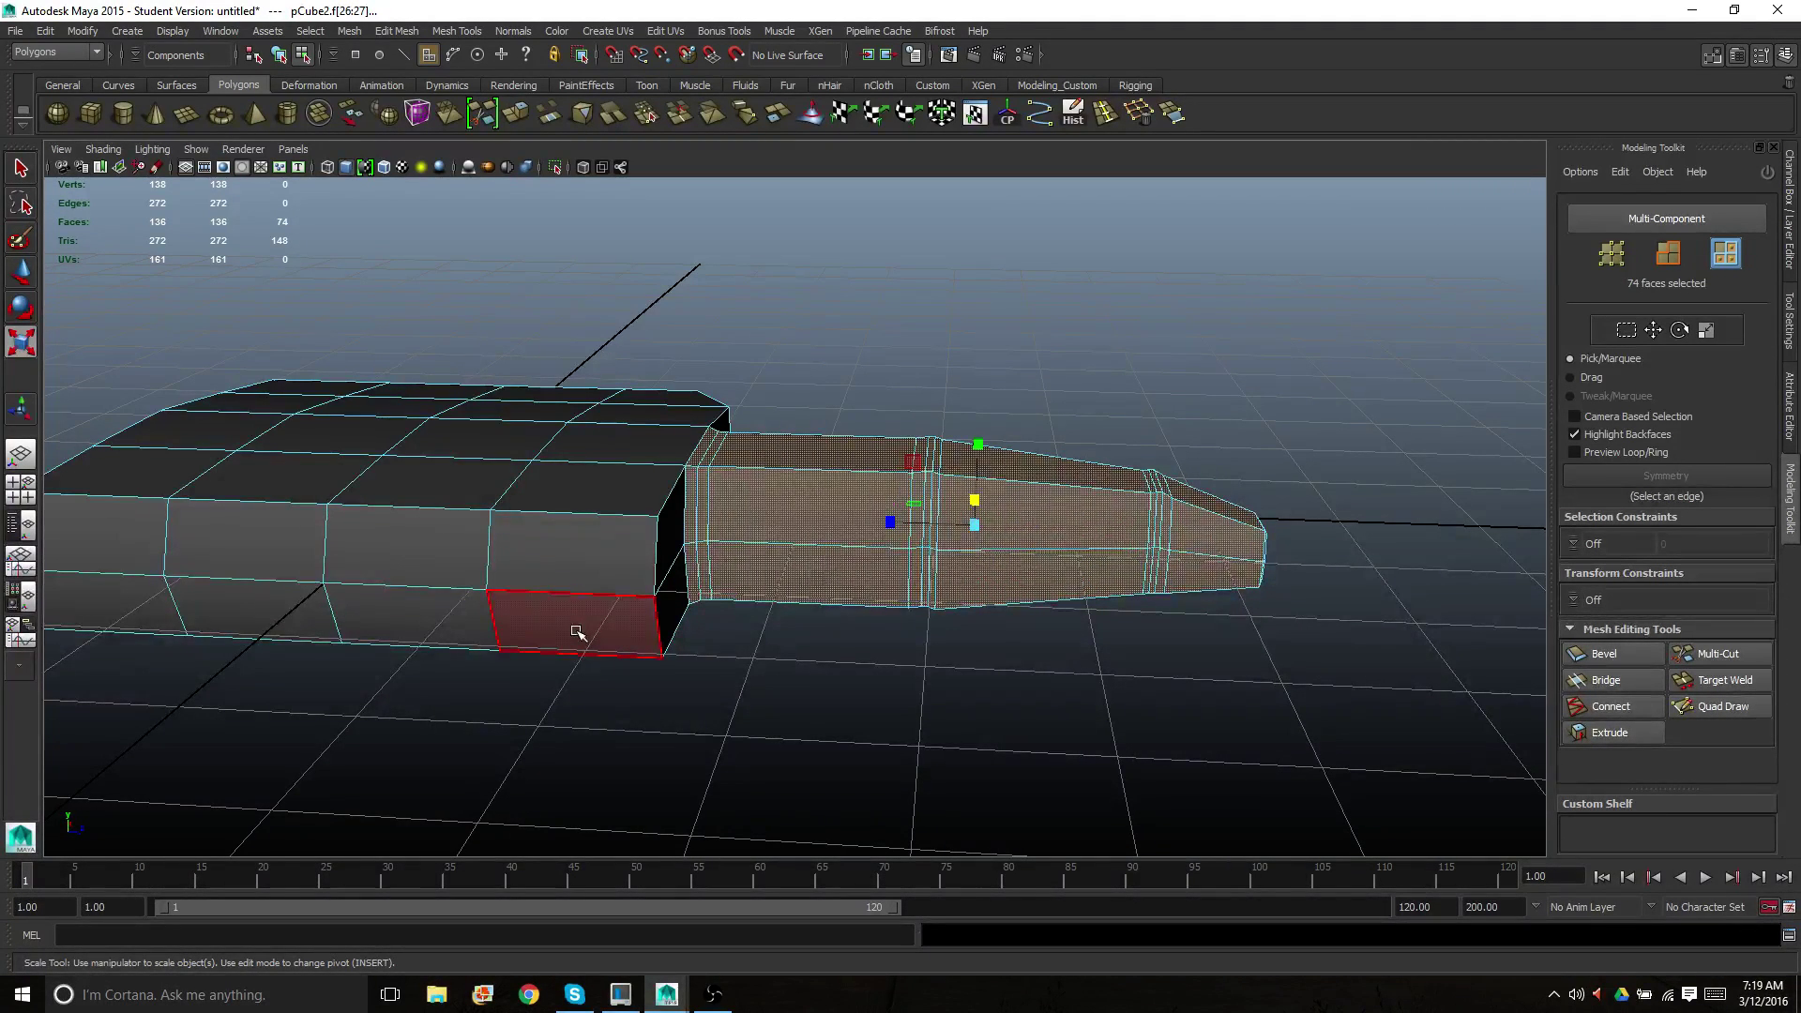
Extract the selected finger faces from the palm as a separate piece
scroll(555, 353, "up", 3)
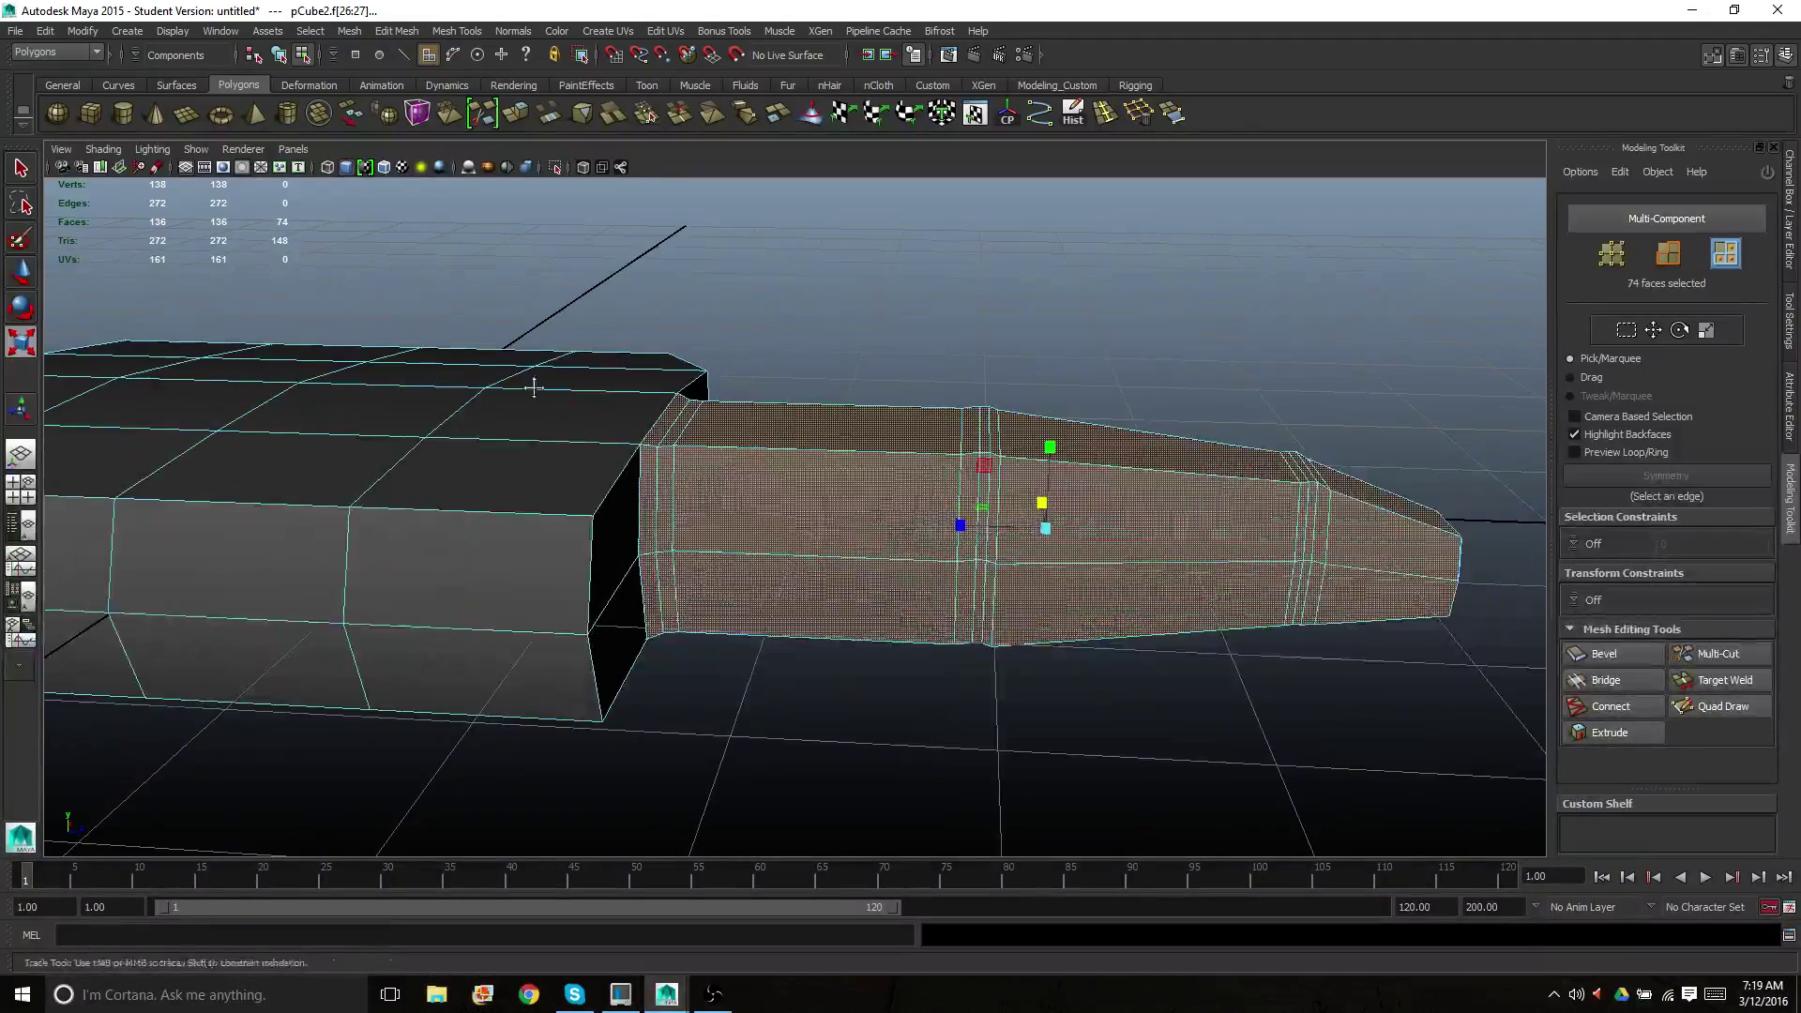
left_click_drag(533, 387, 626, 495, "alt")
scroll(472, 459, "up", 3)
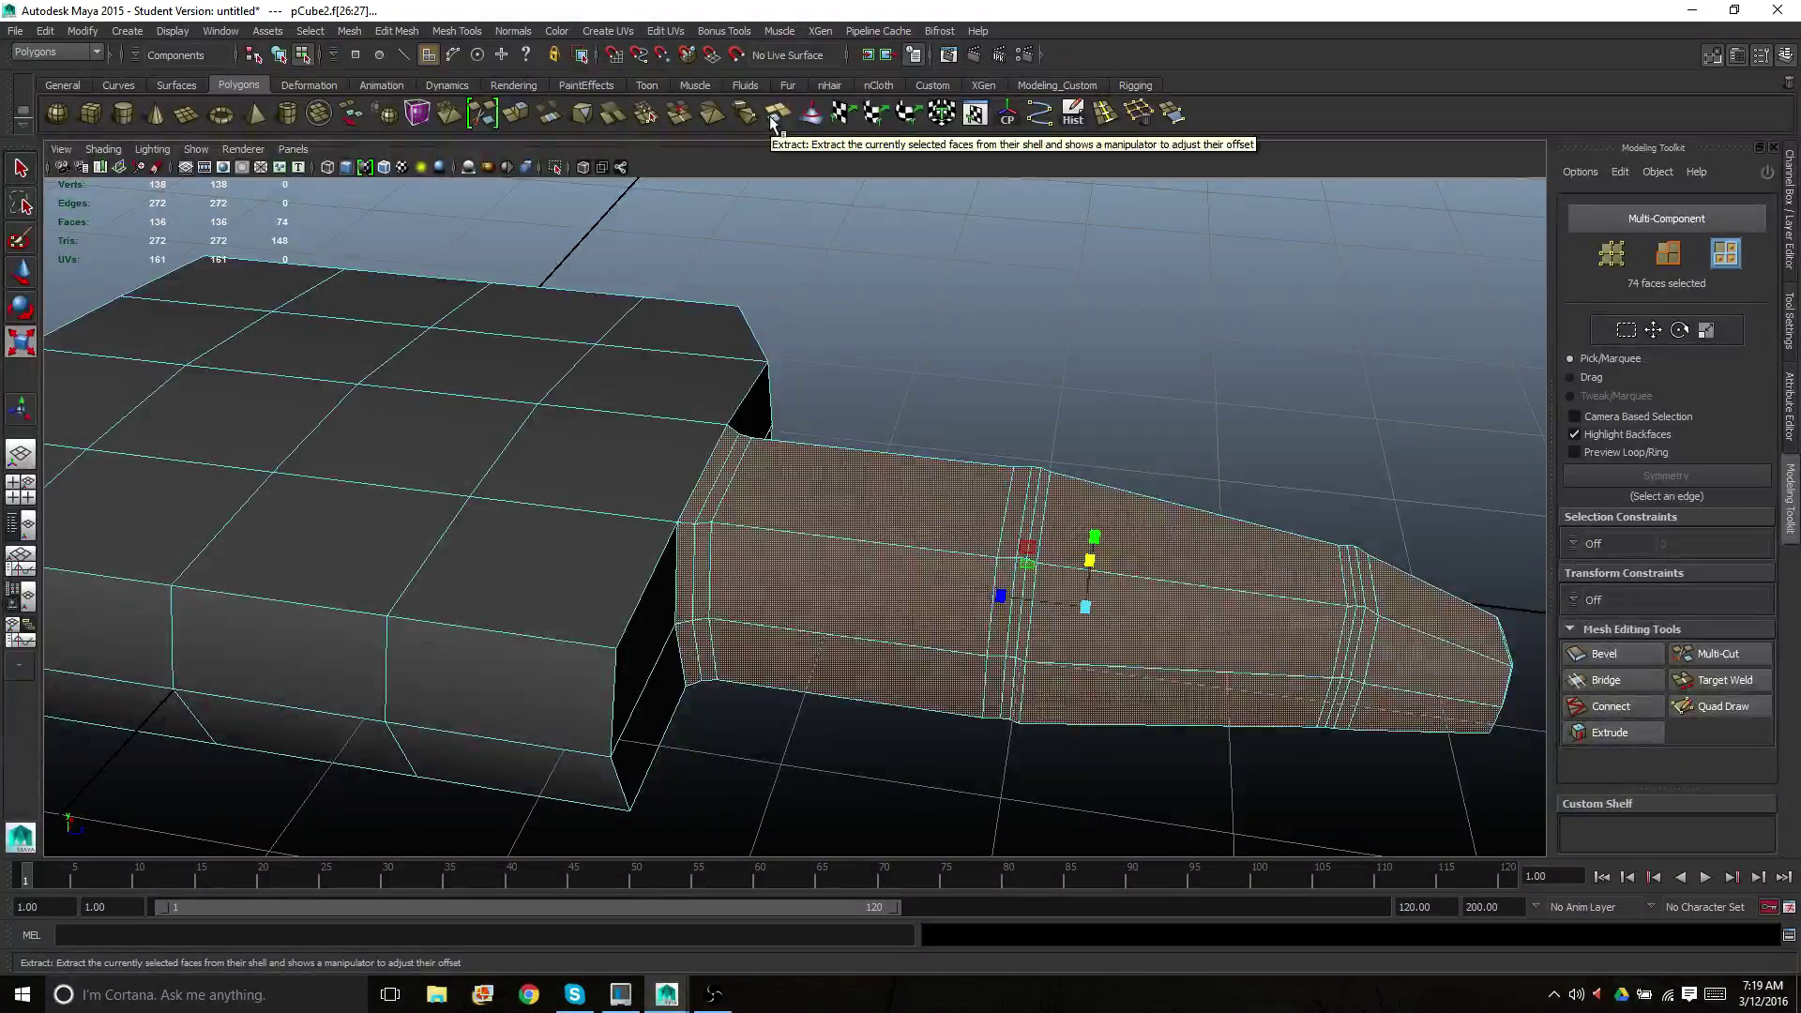
left_click(438, 34)
left_click(433, 34)
left_click(417, 34)
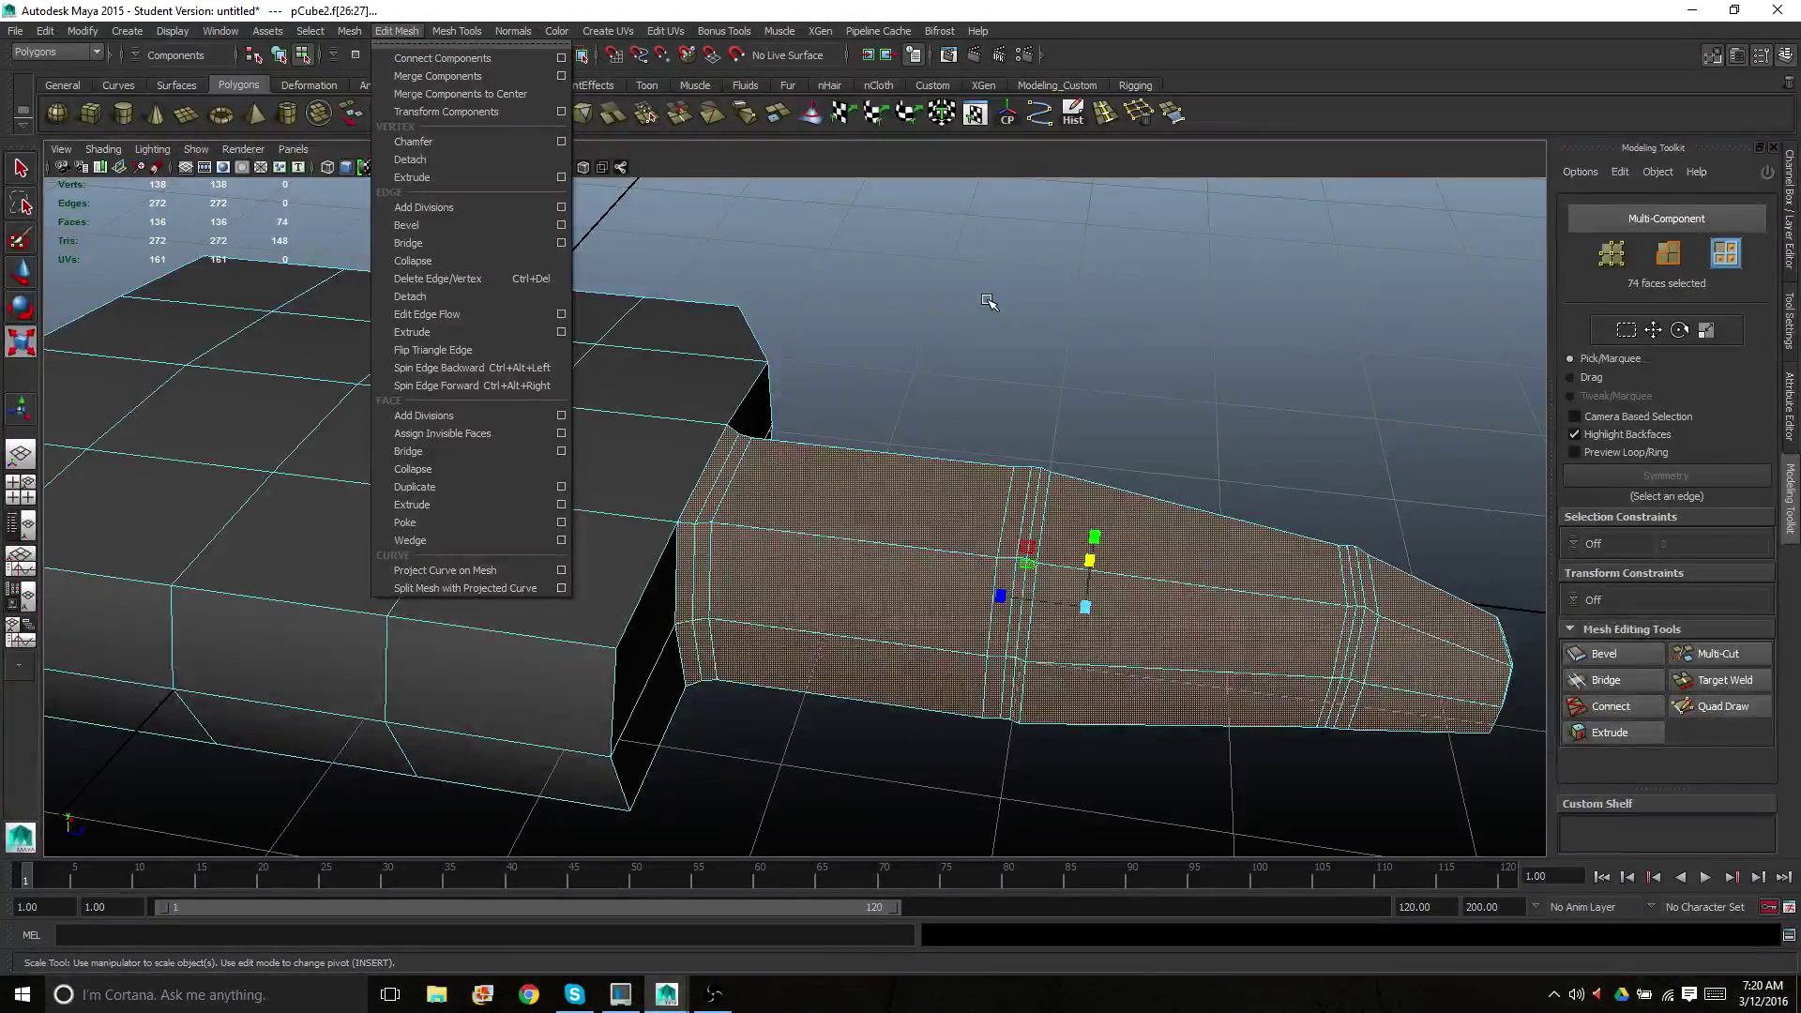
left_click(778, 115)
left_click(777, 114)
left_click_drag(875, 434, 488, 593, "alt")
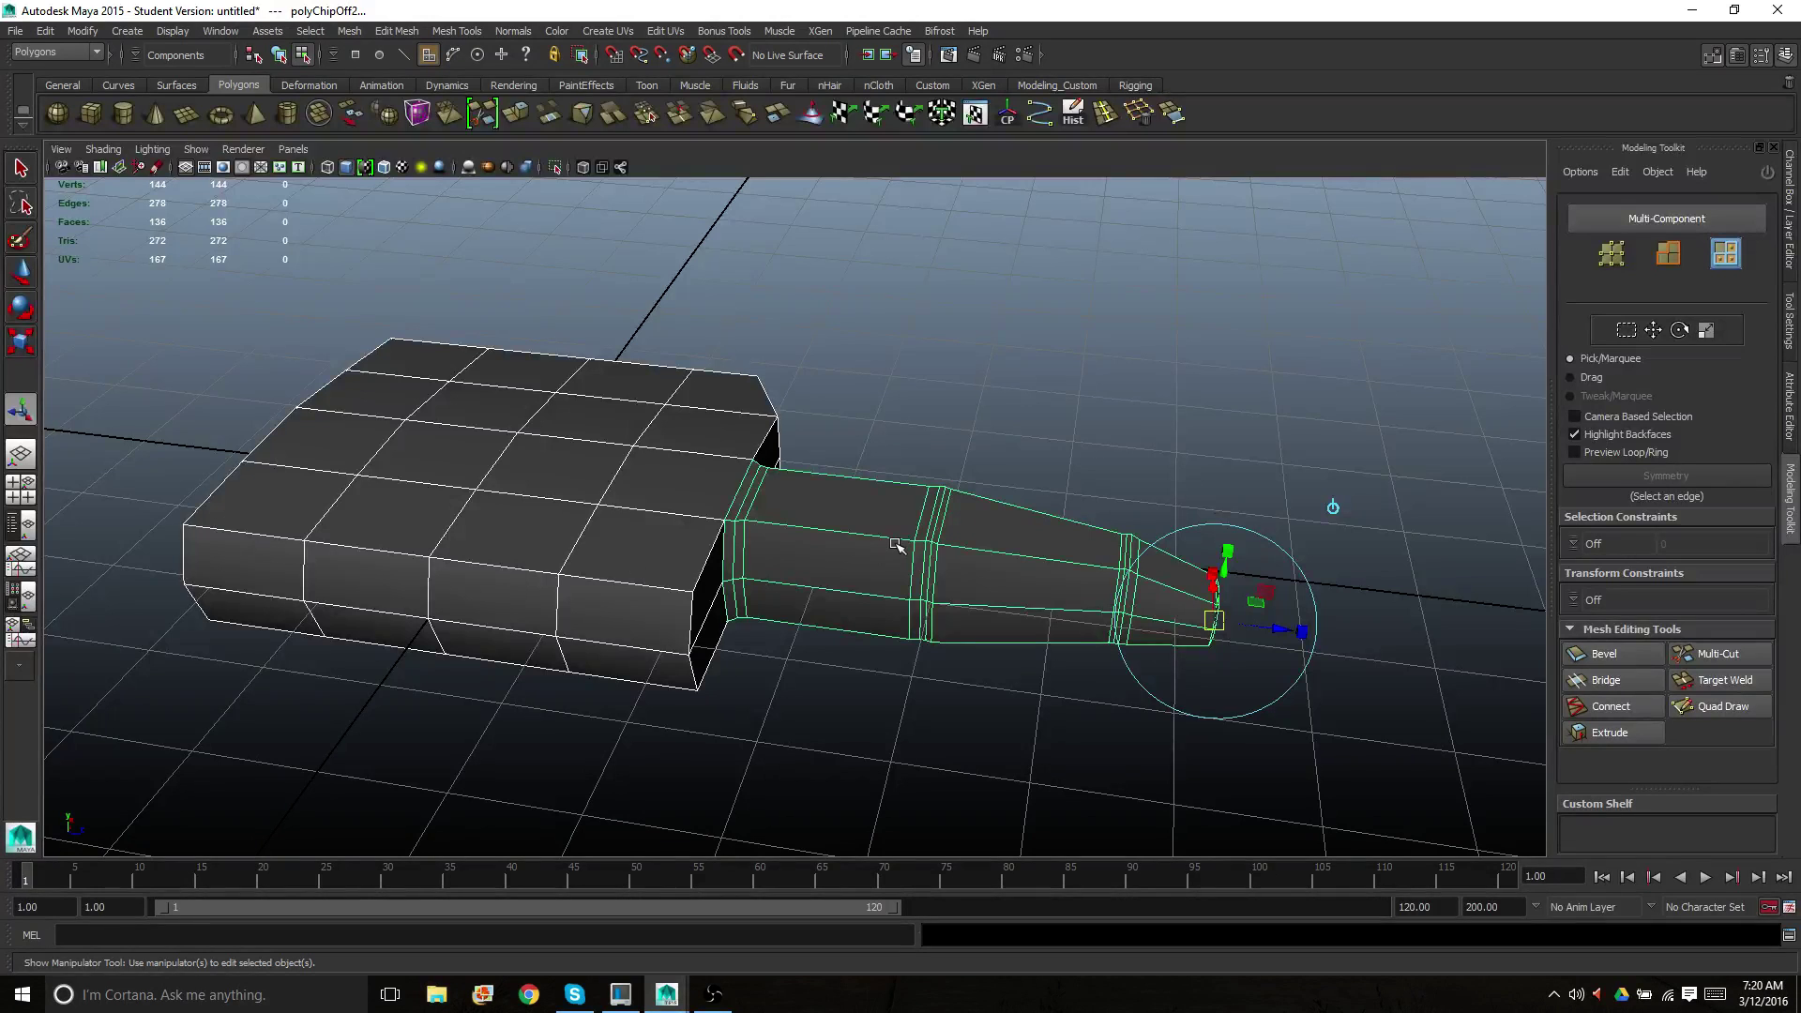
Return to object mode and center the pivot of the extracted finger
key("w")
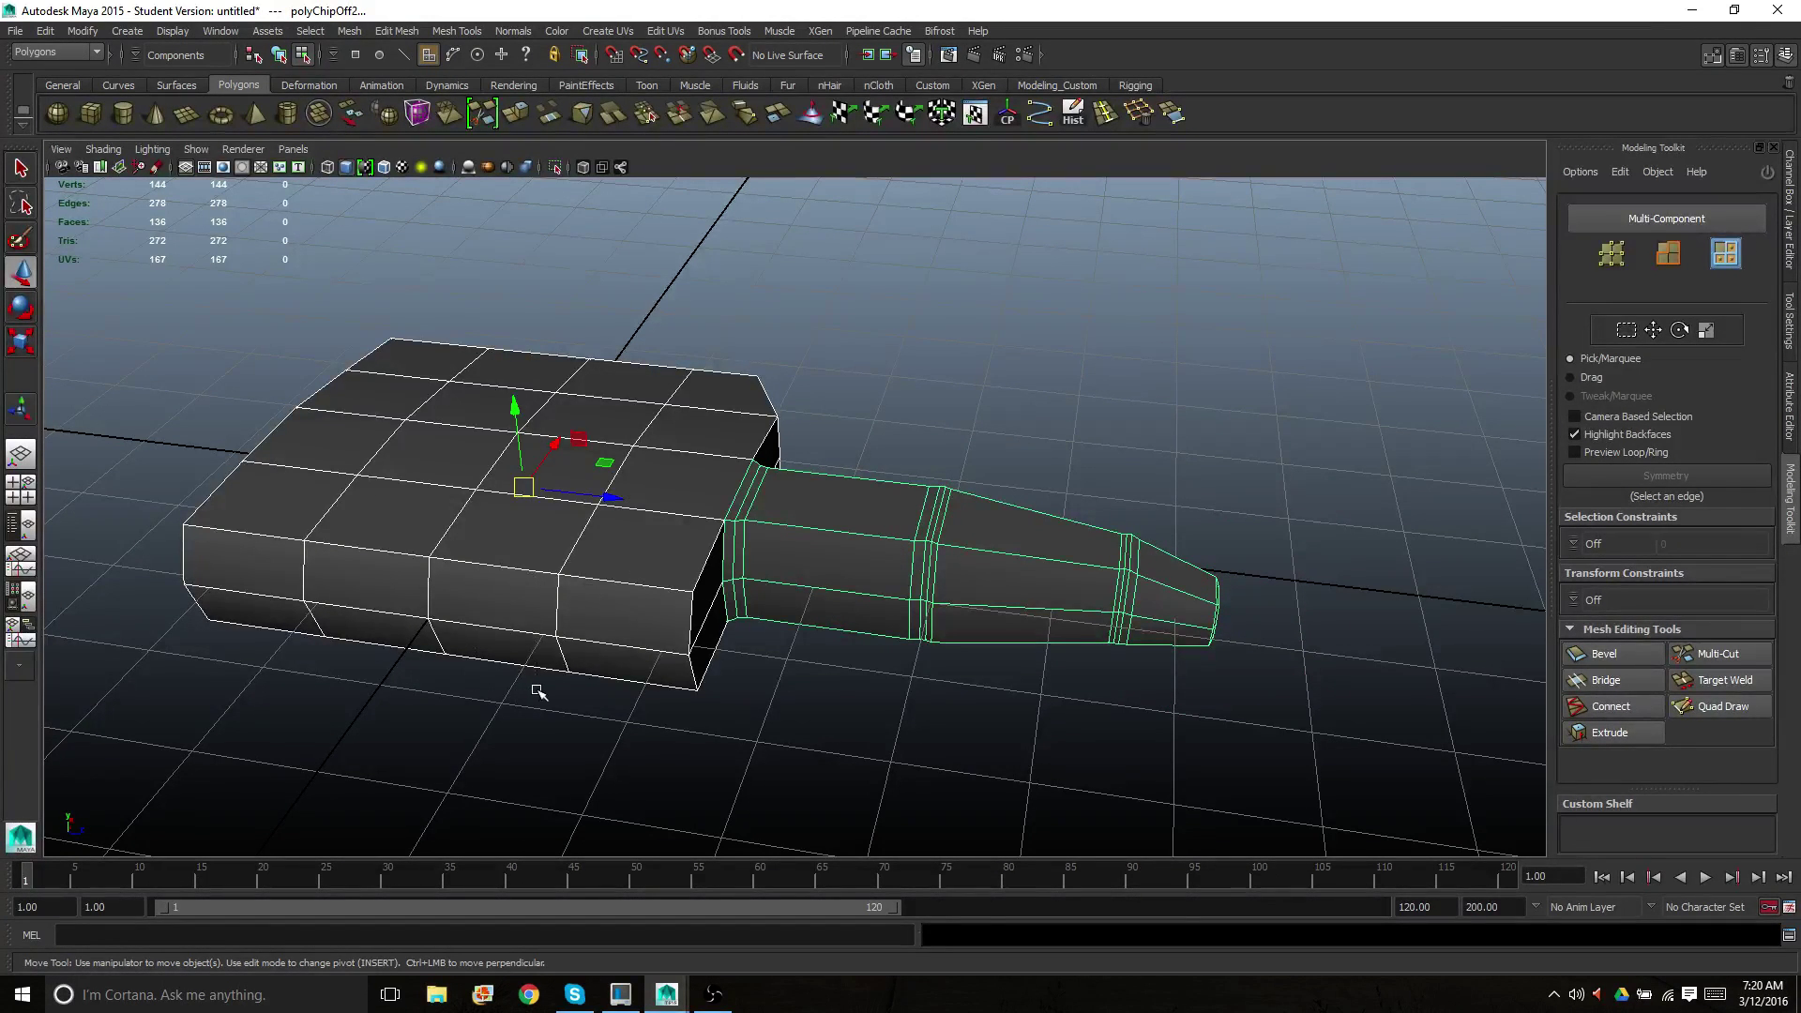
right_click_drag(560, 563, 607, 532)
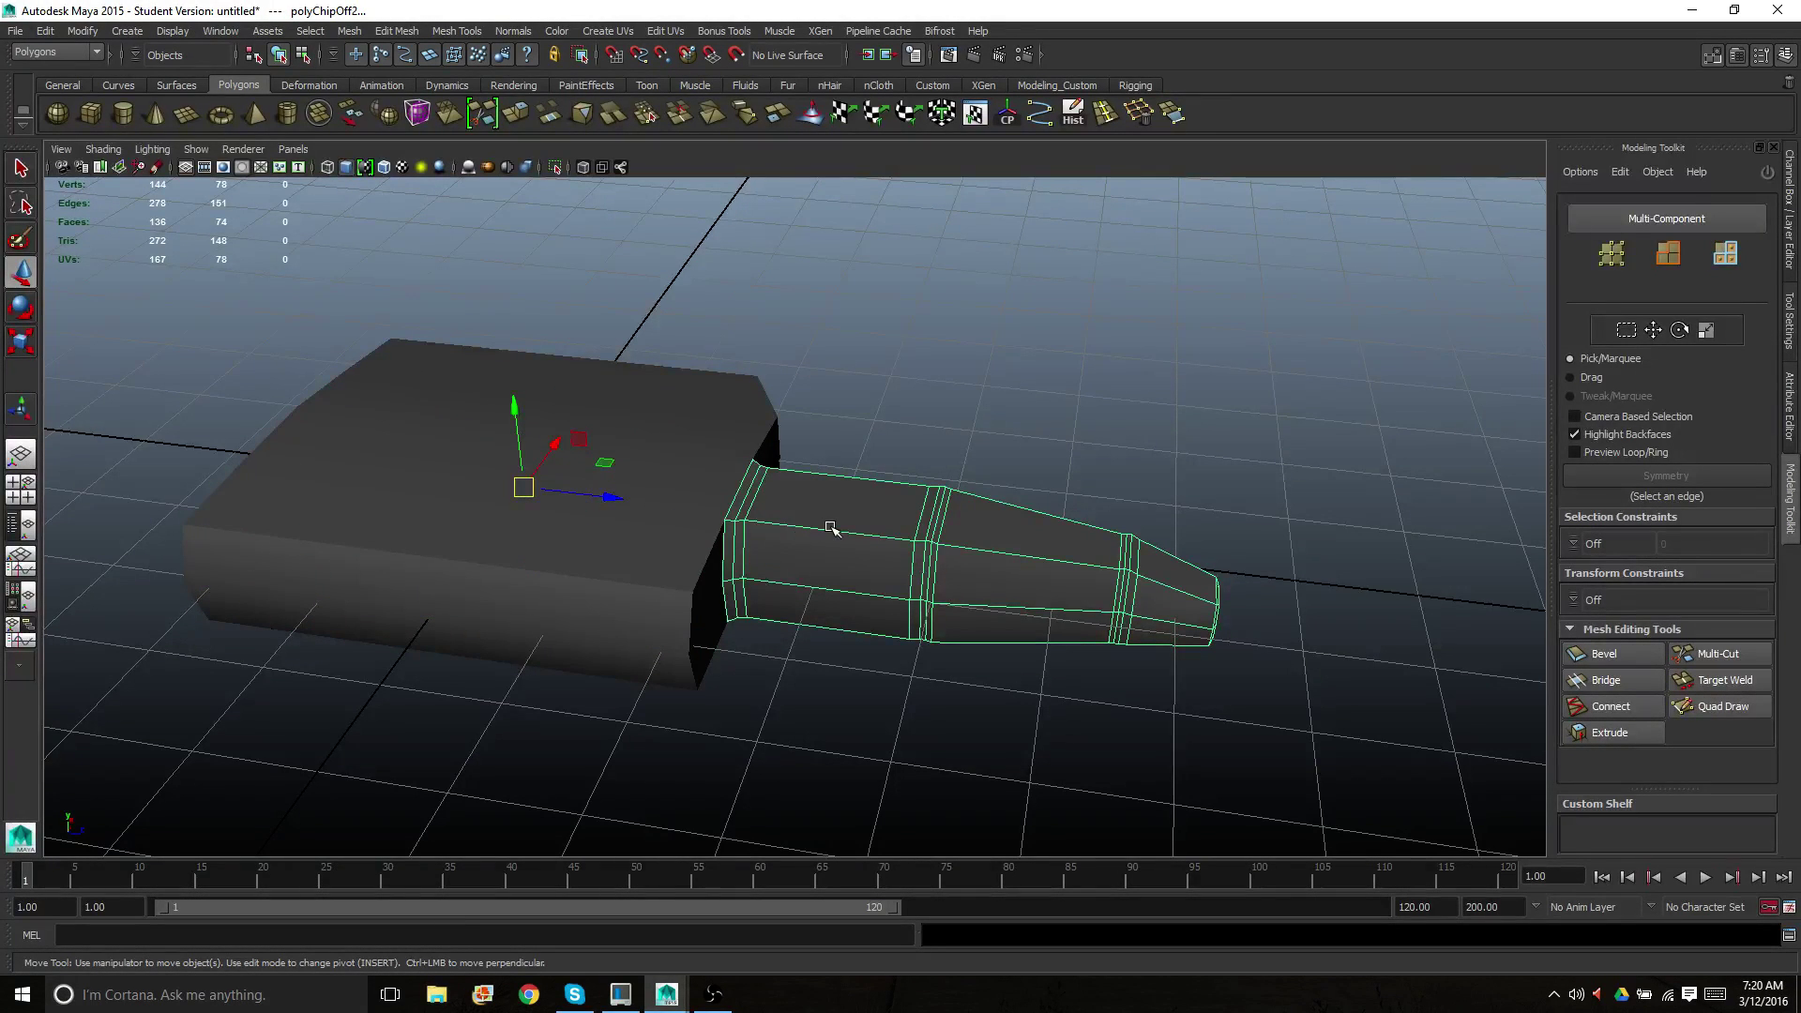
left_click_drag(824, 532, 797, 592, "alt")
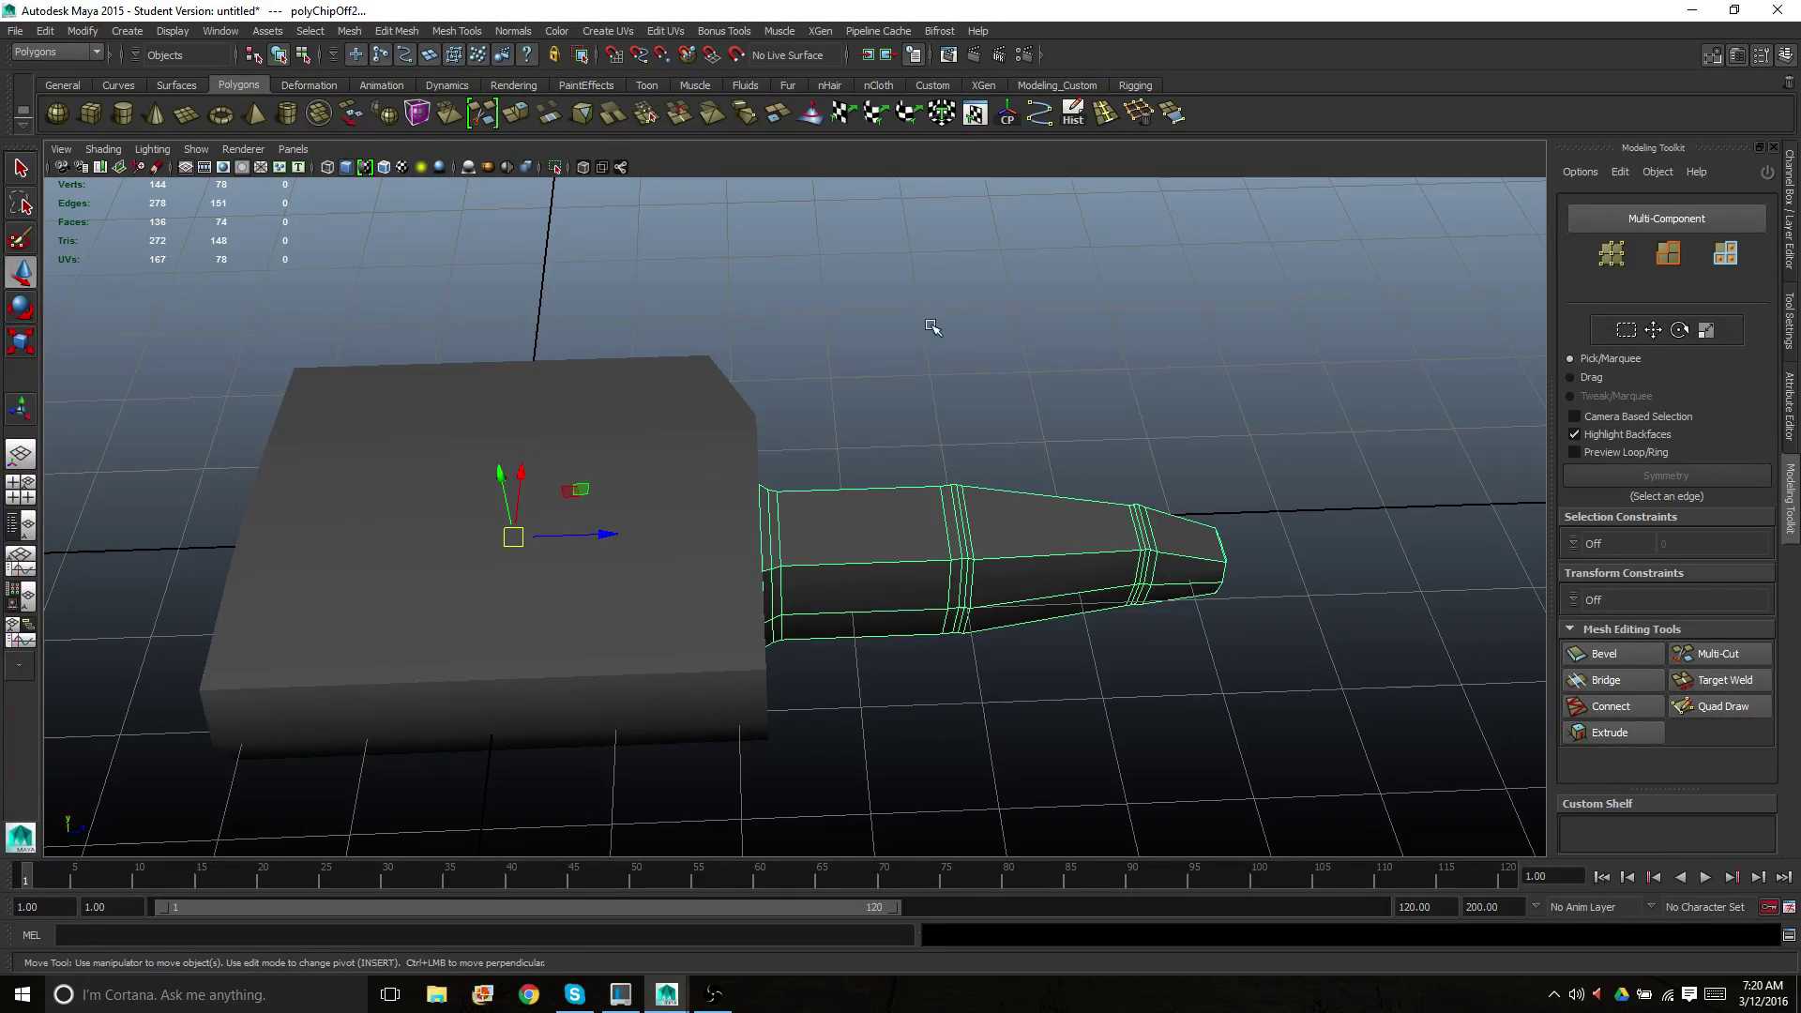
left_click(81, 31)
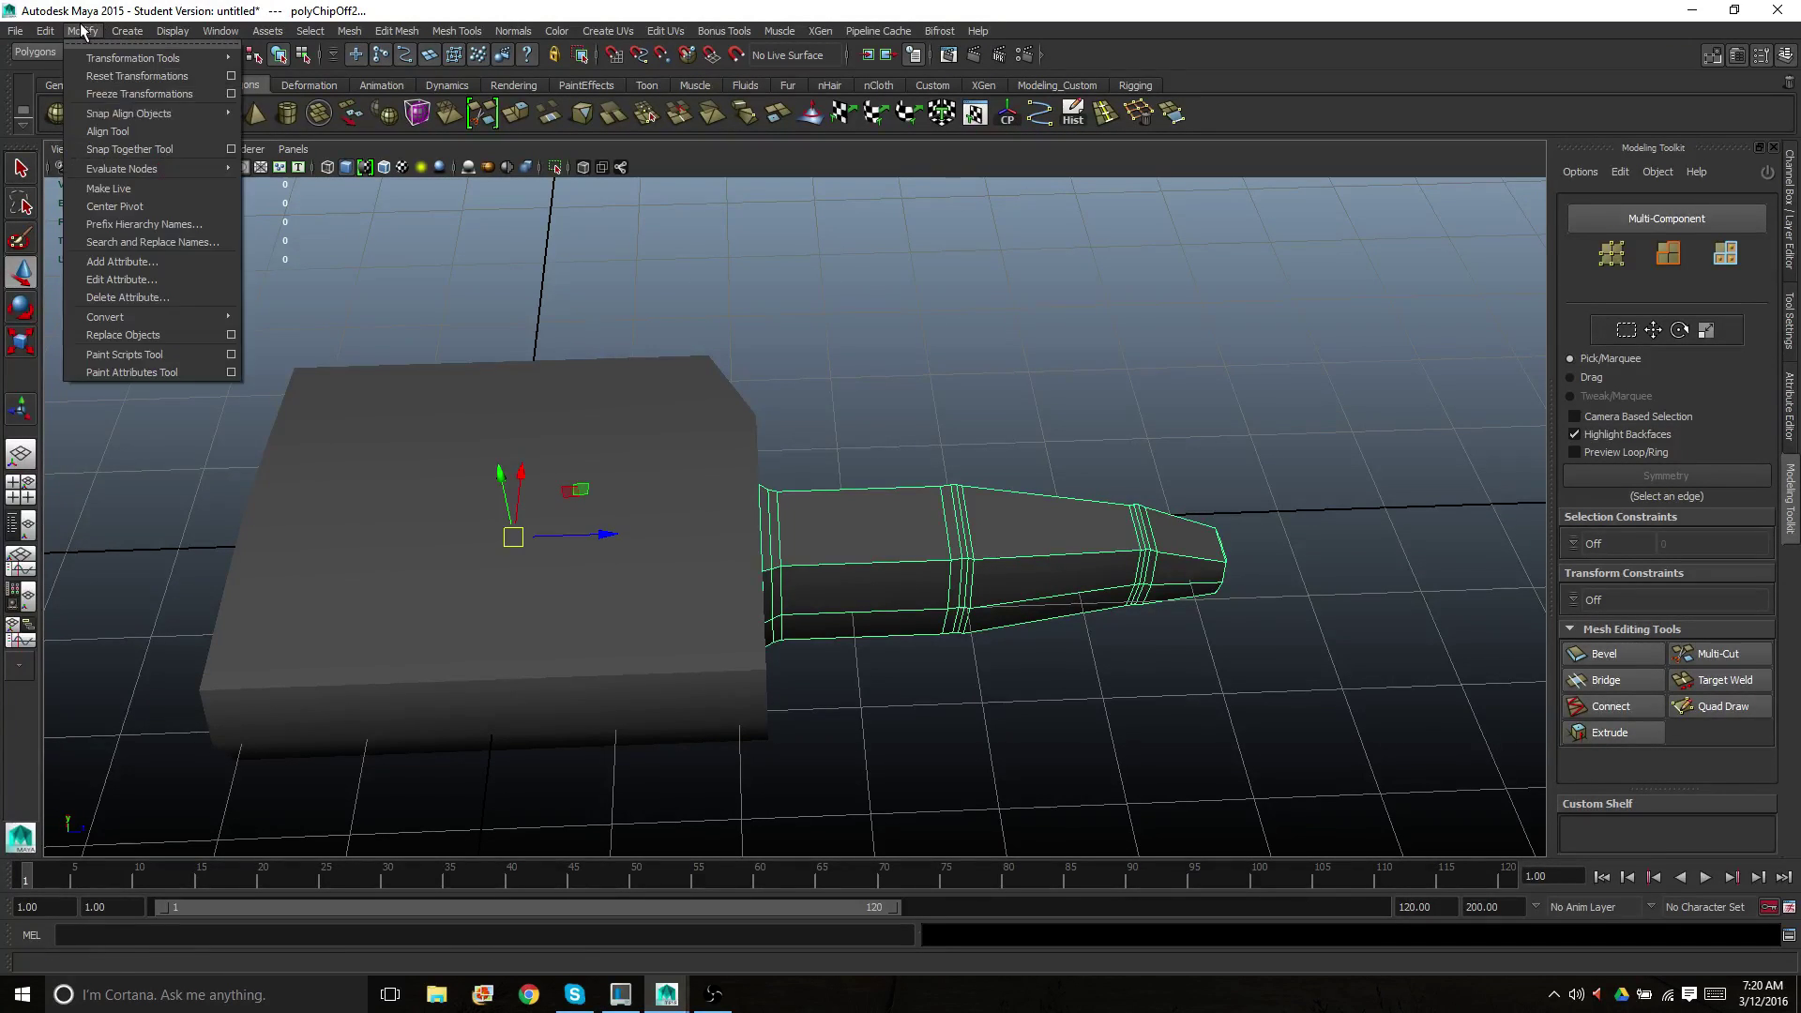
left_click(122, 206)
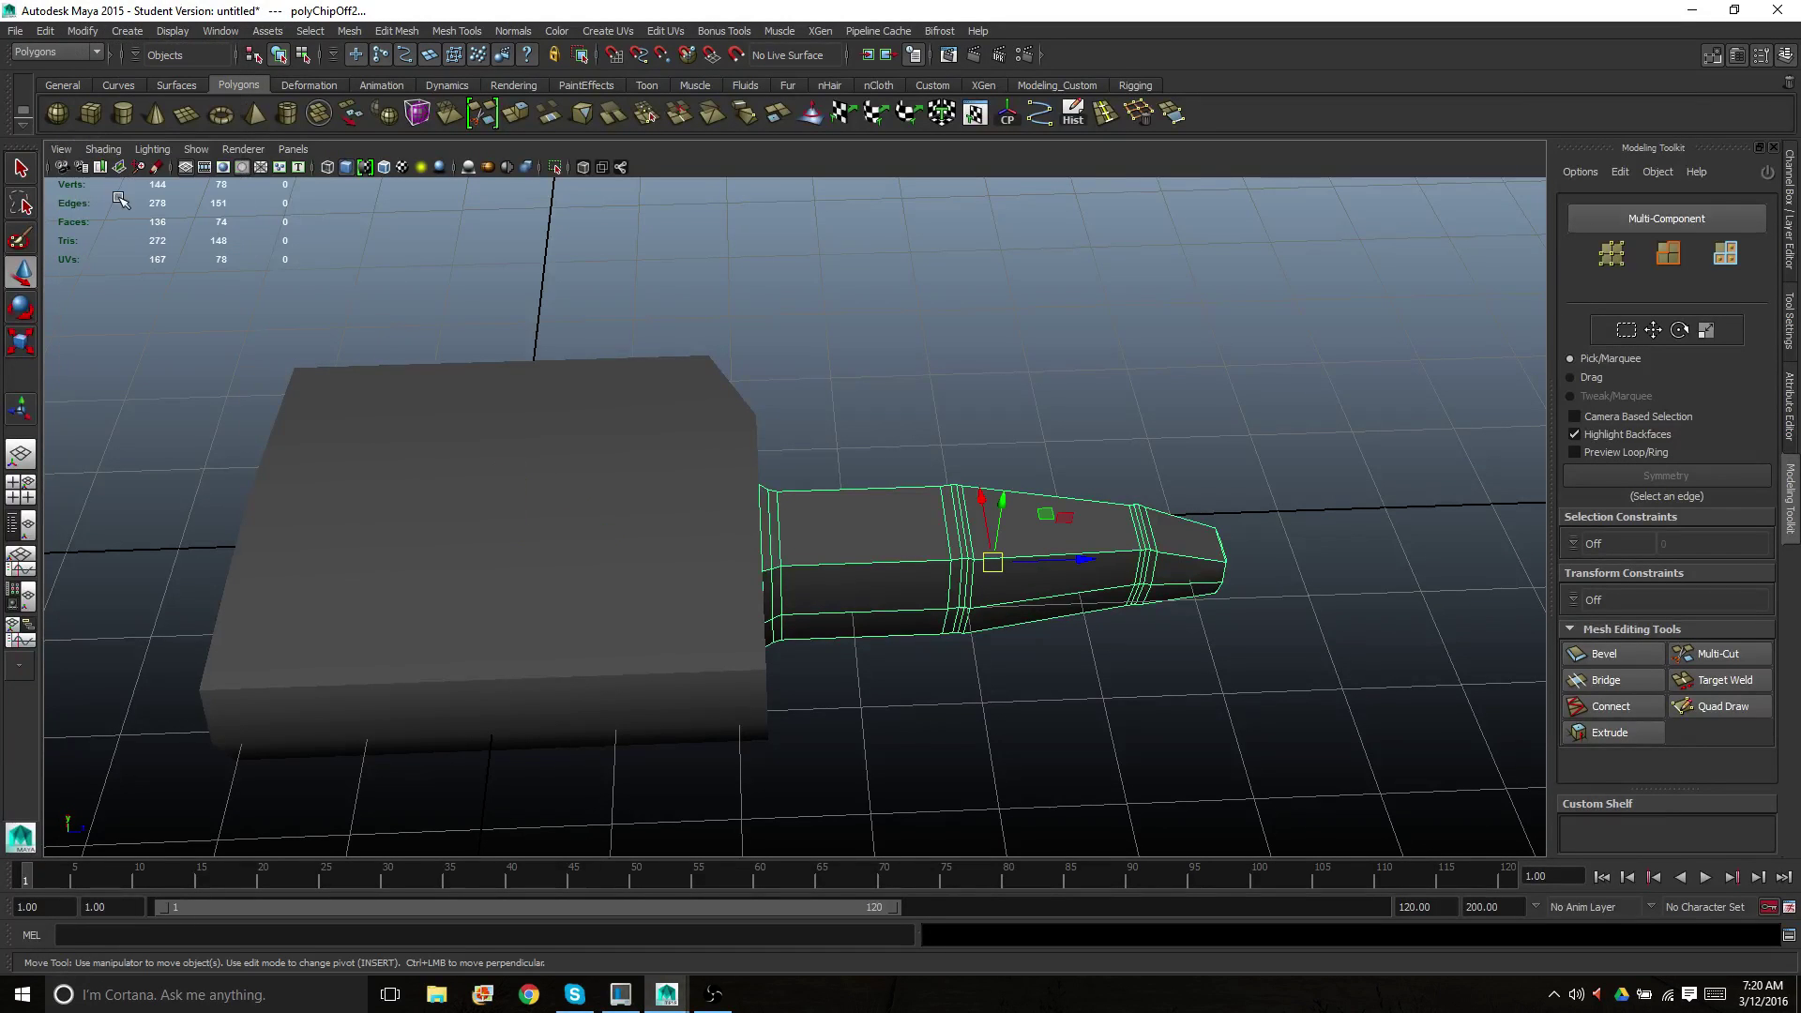
scroll(974, 551, "up", 3)
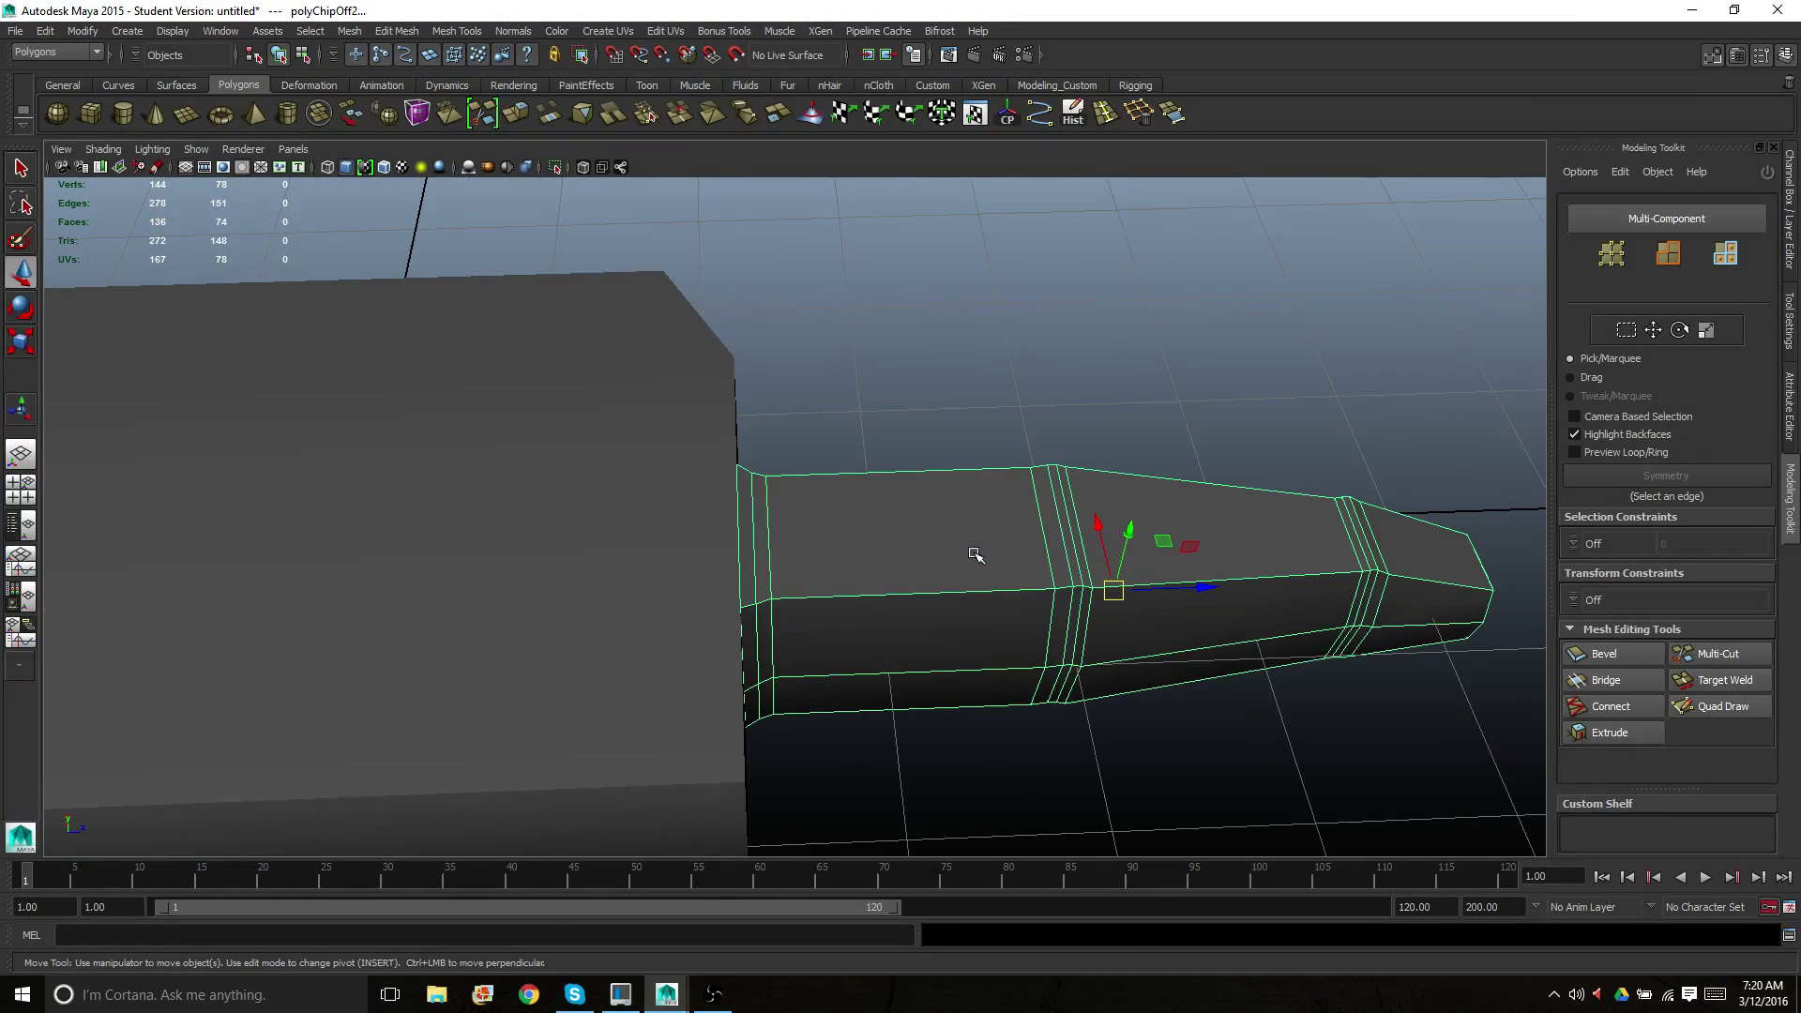
Try moving the extracted finger sideways along the palm's front edge
left_click_drag(975, 553, 757, 502, "alt")
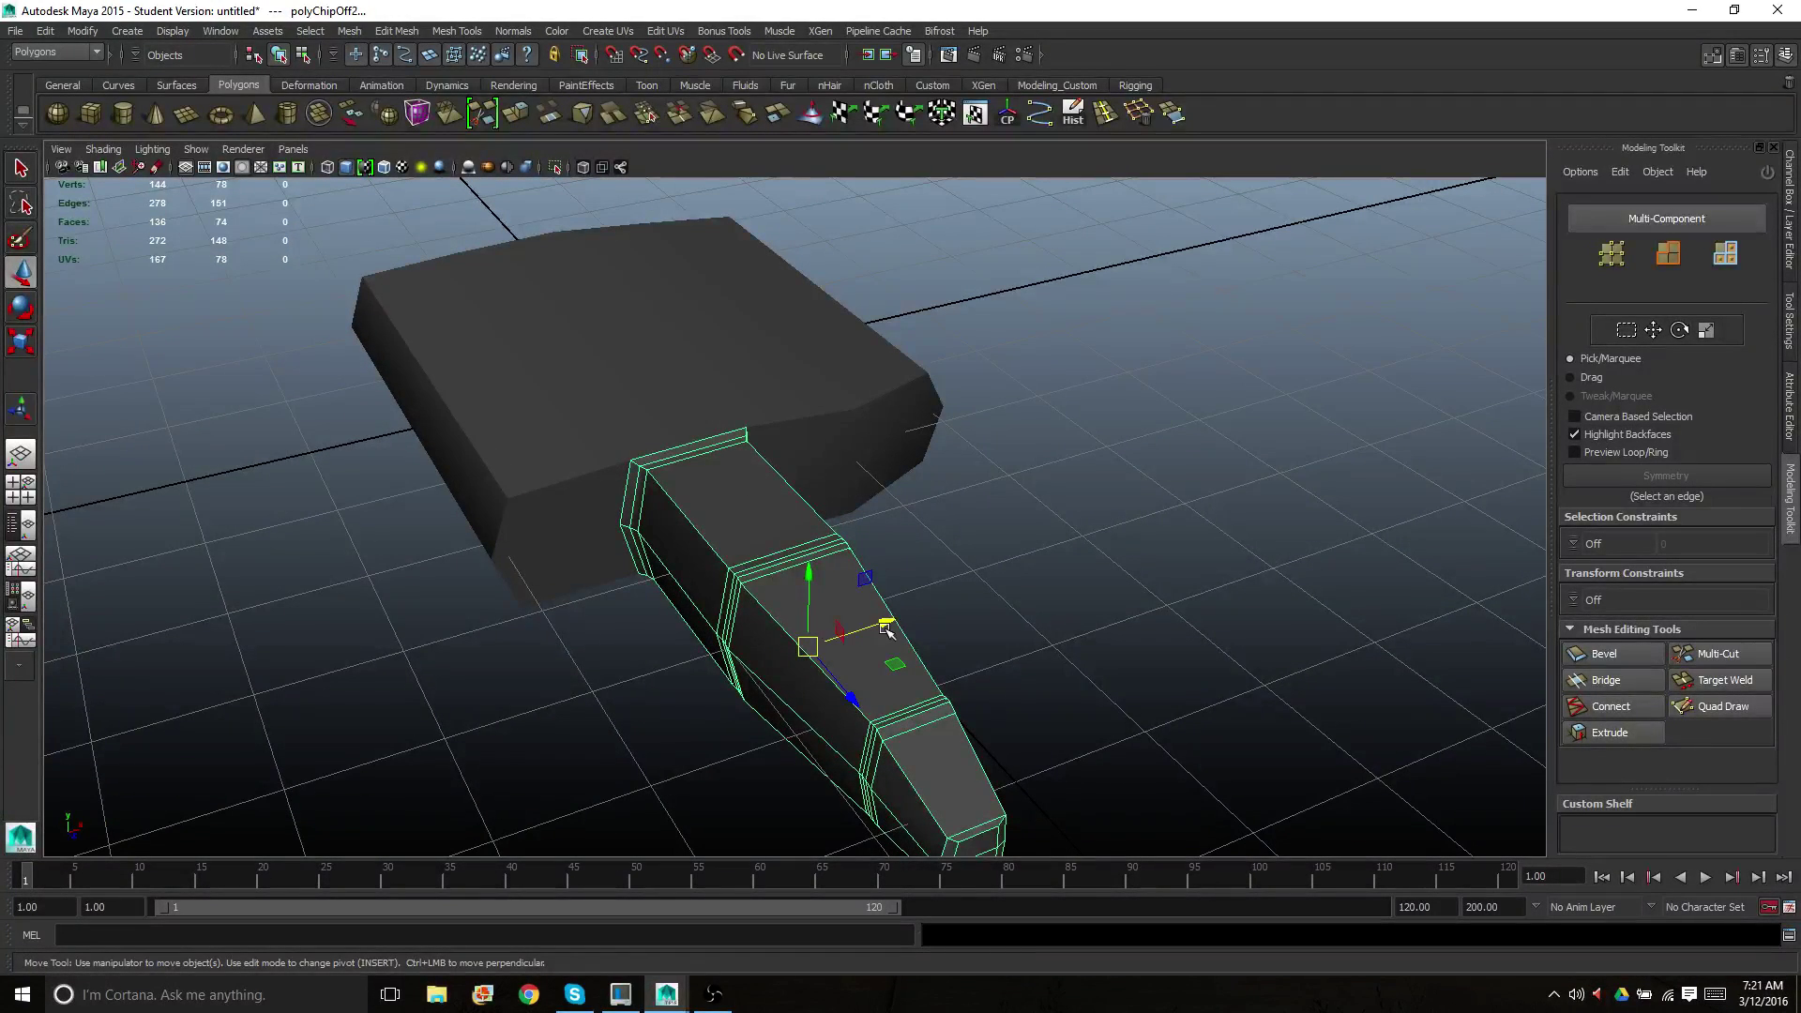
left_click_drag(882, 620, 801, 671)
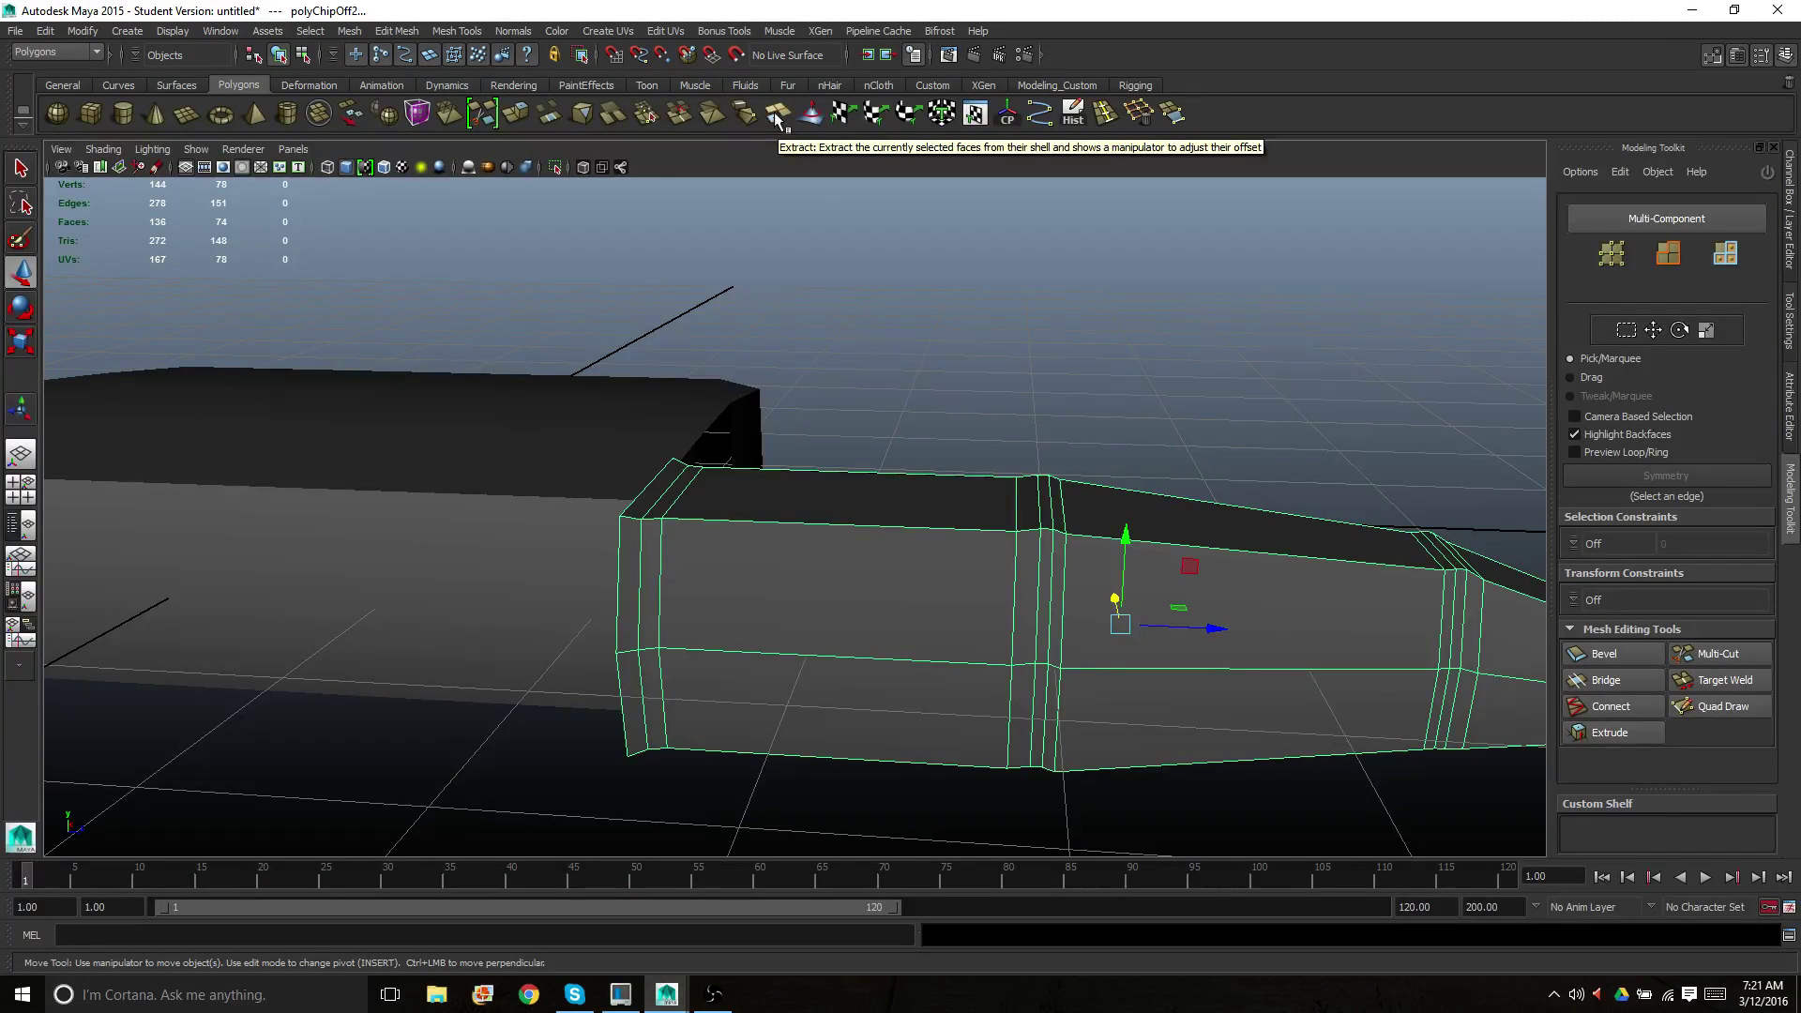
left_click_drag(984, 321, 887, 376, "alt")
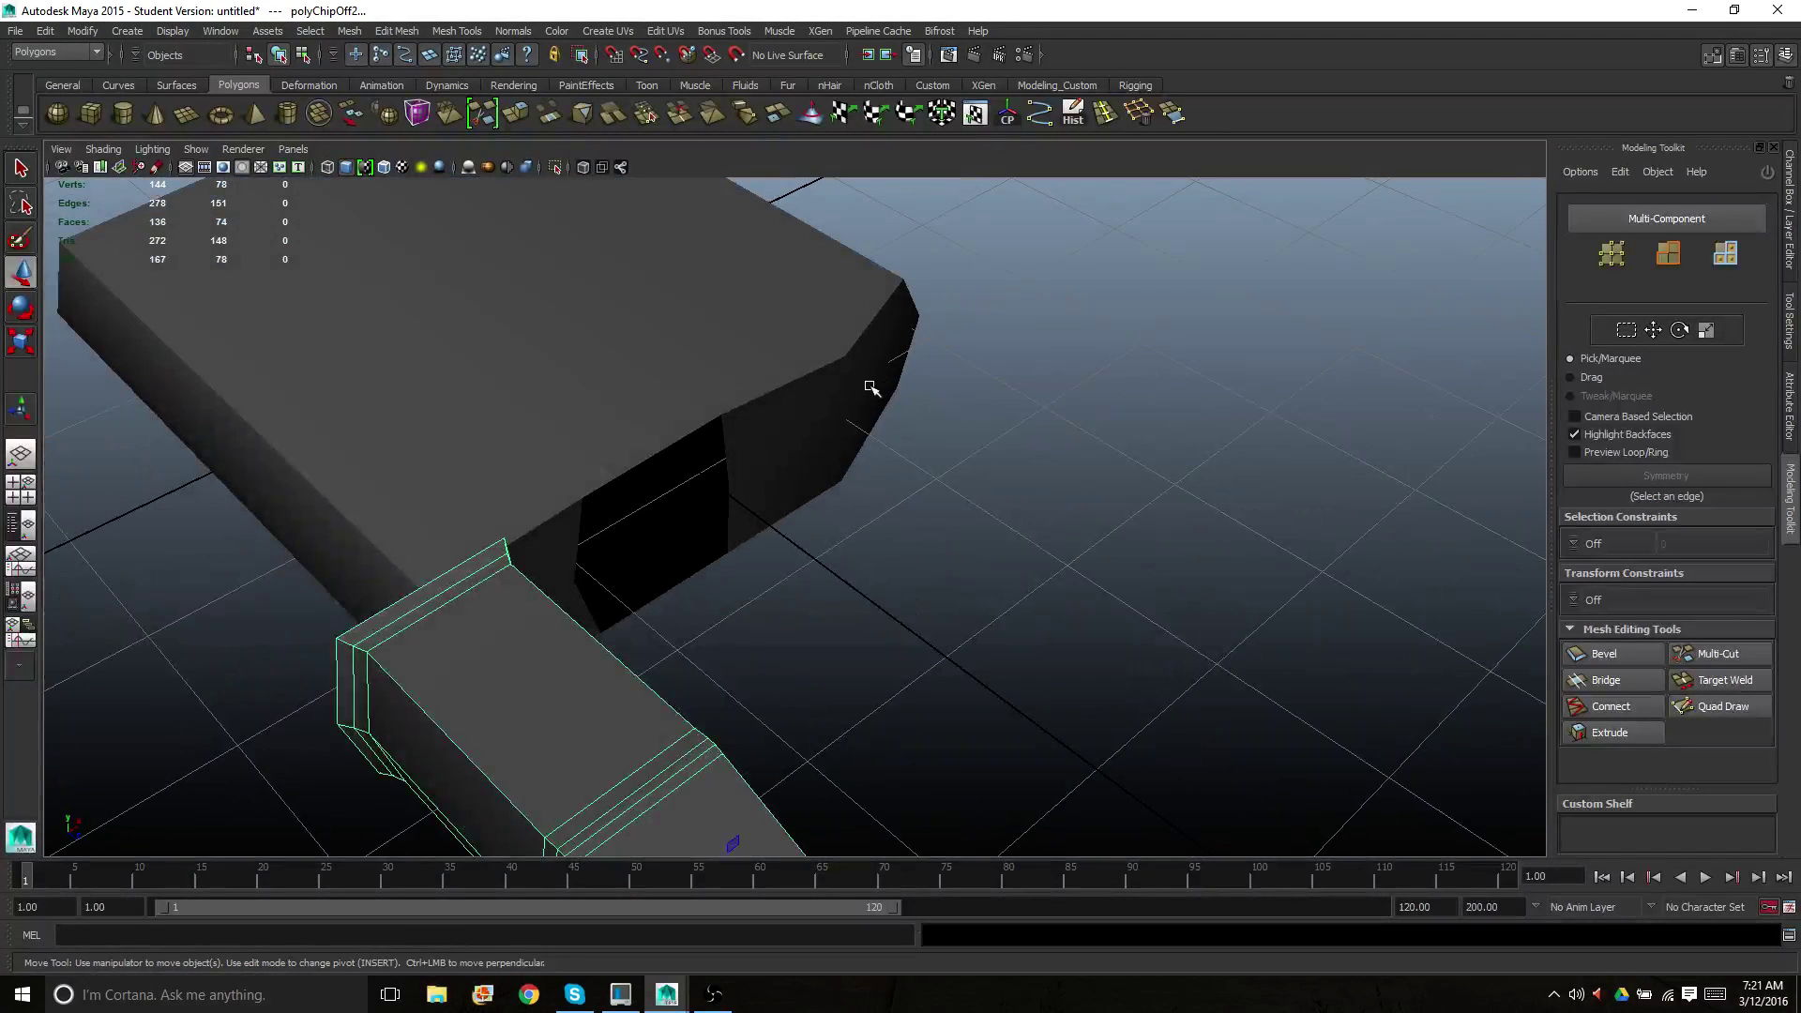
Undo the finger's move and its extraction from the palm, and return to object mode
key("ctrl+z")
key("ctrl+z")
key("ctrl+z")
key("ctrl+z")
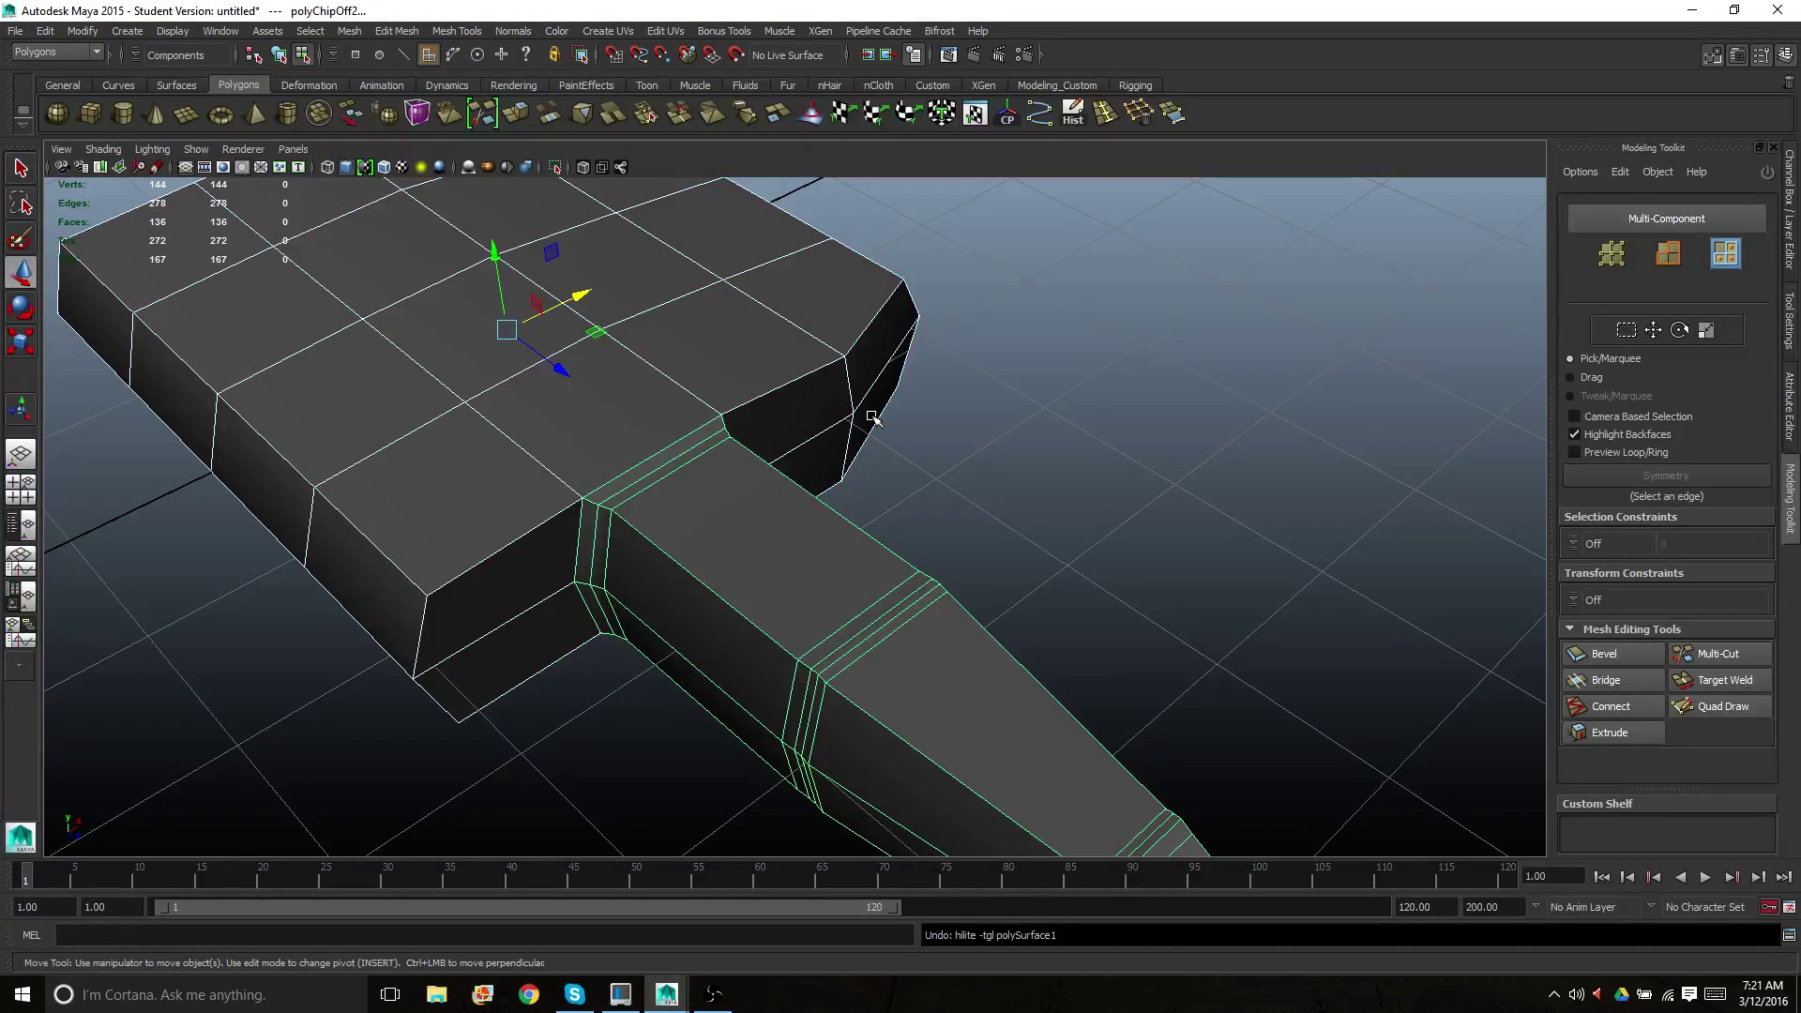
key("ctrl+z")
scroll(598, 481, "down", 2)
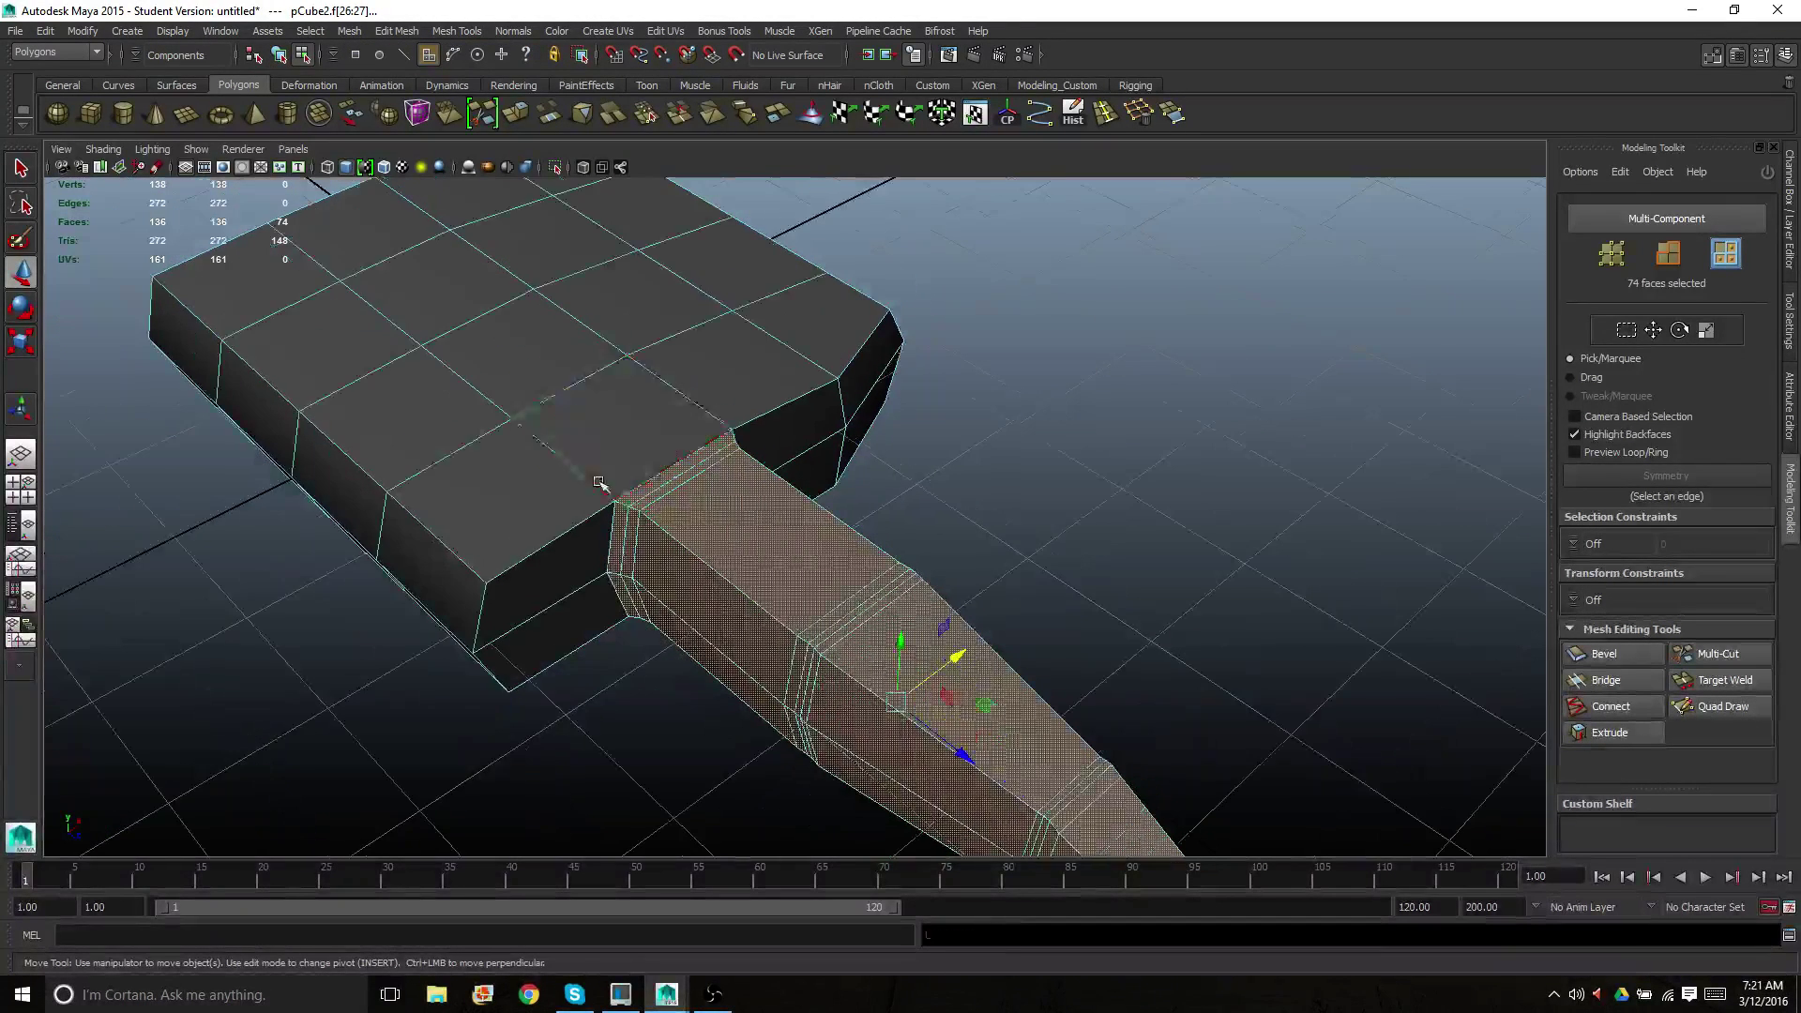
left_click_drag(603, 497, 660, 498, "alt")
right_click(695, 490)
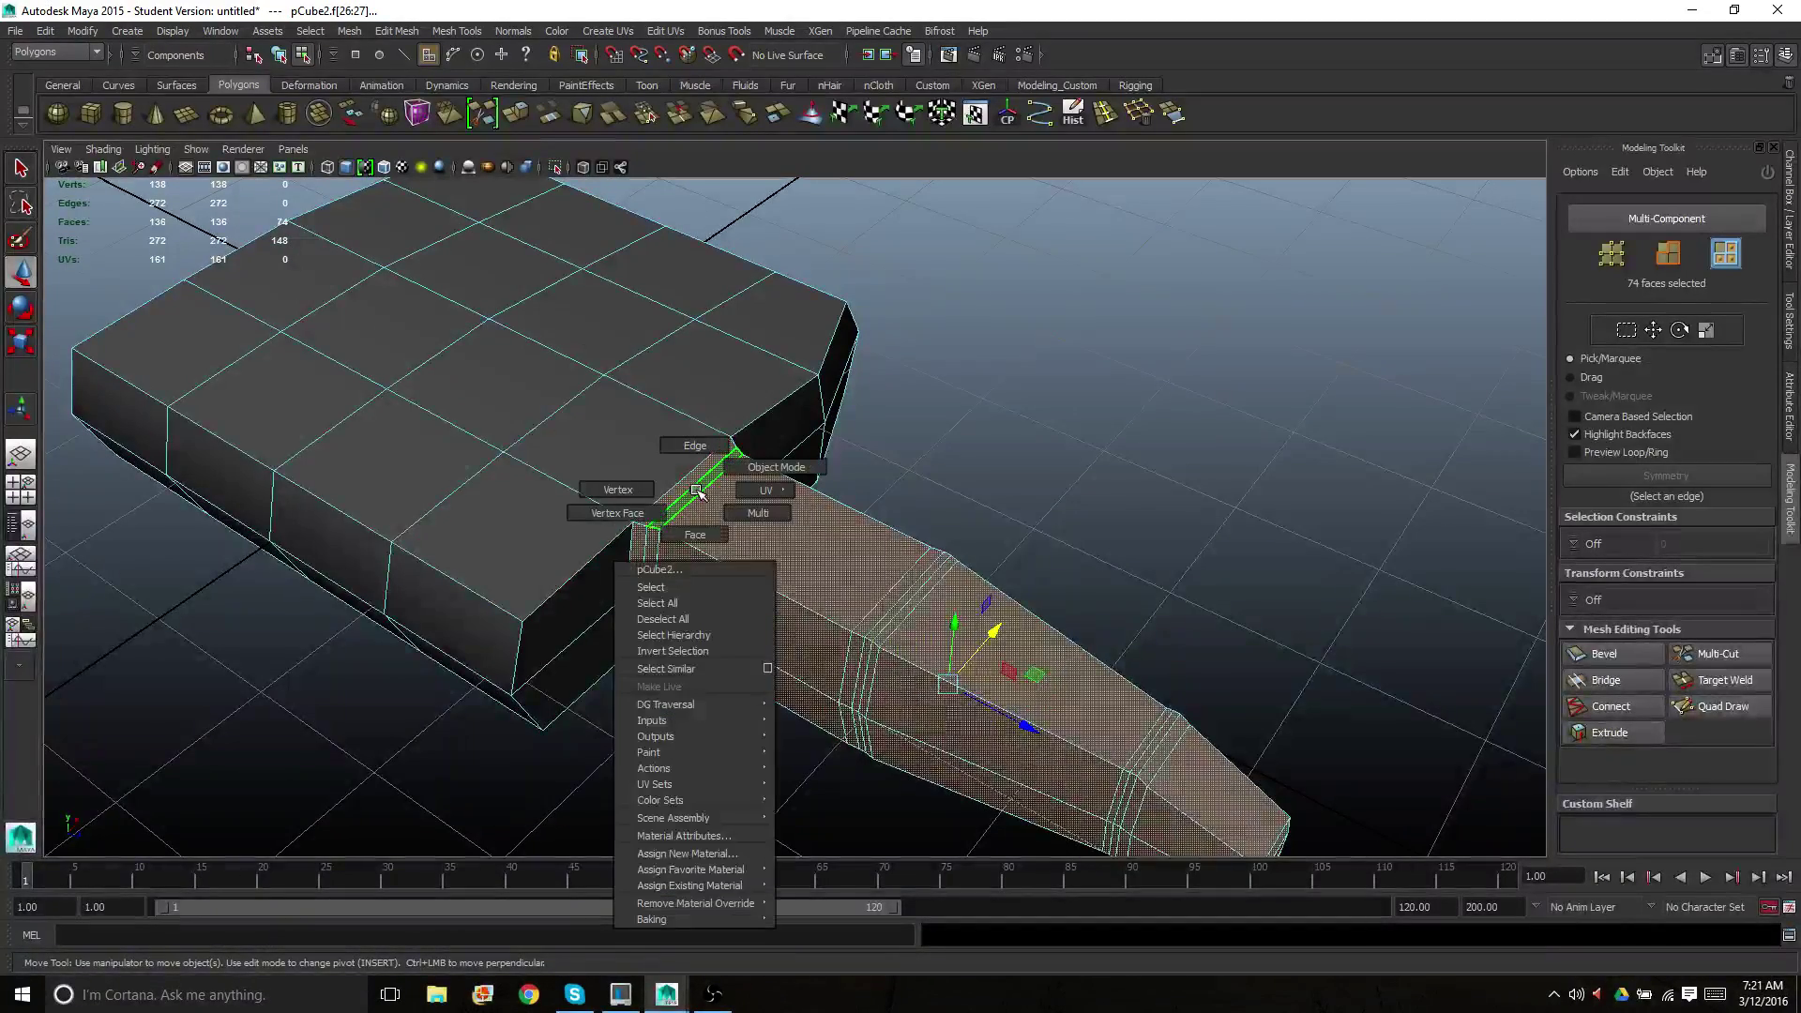
right_click_drag(698, 489, 771, 467)
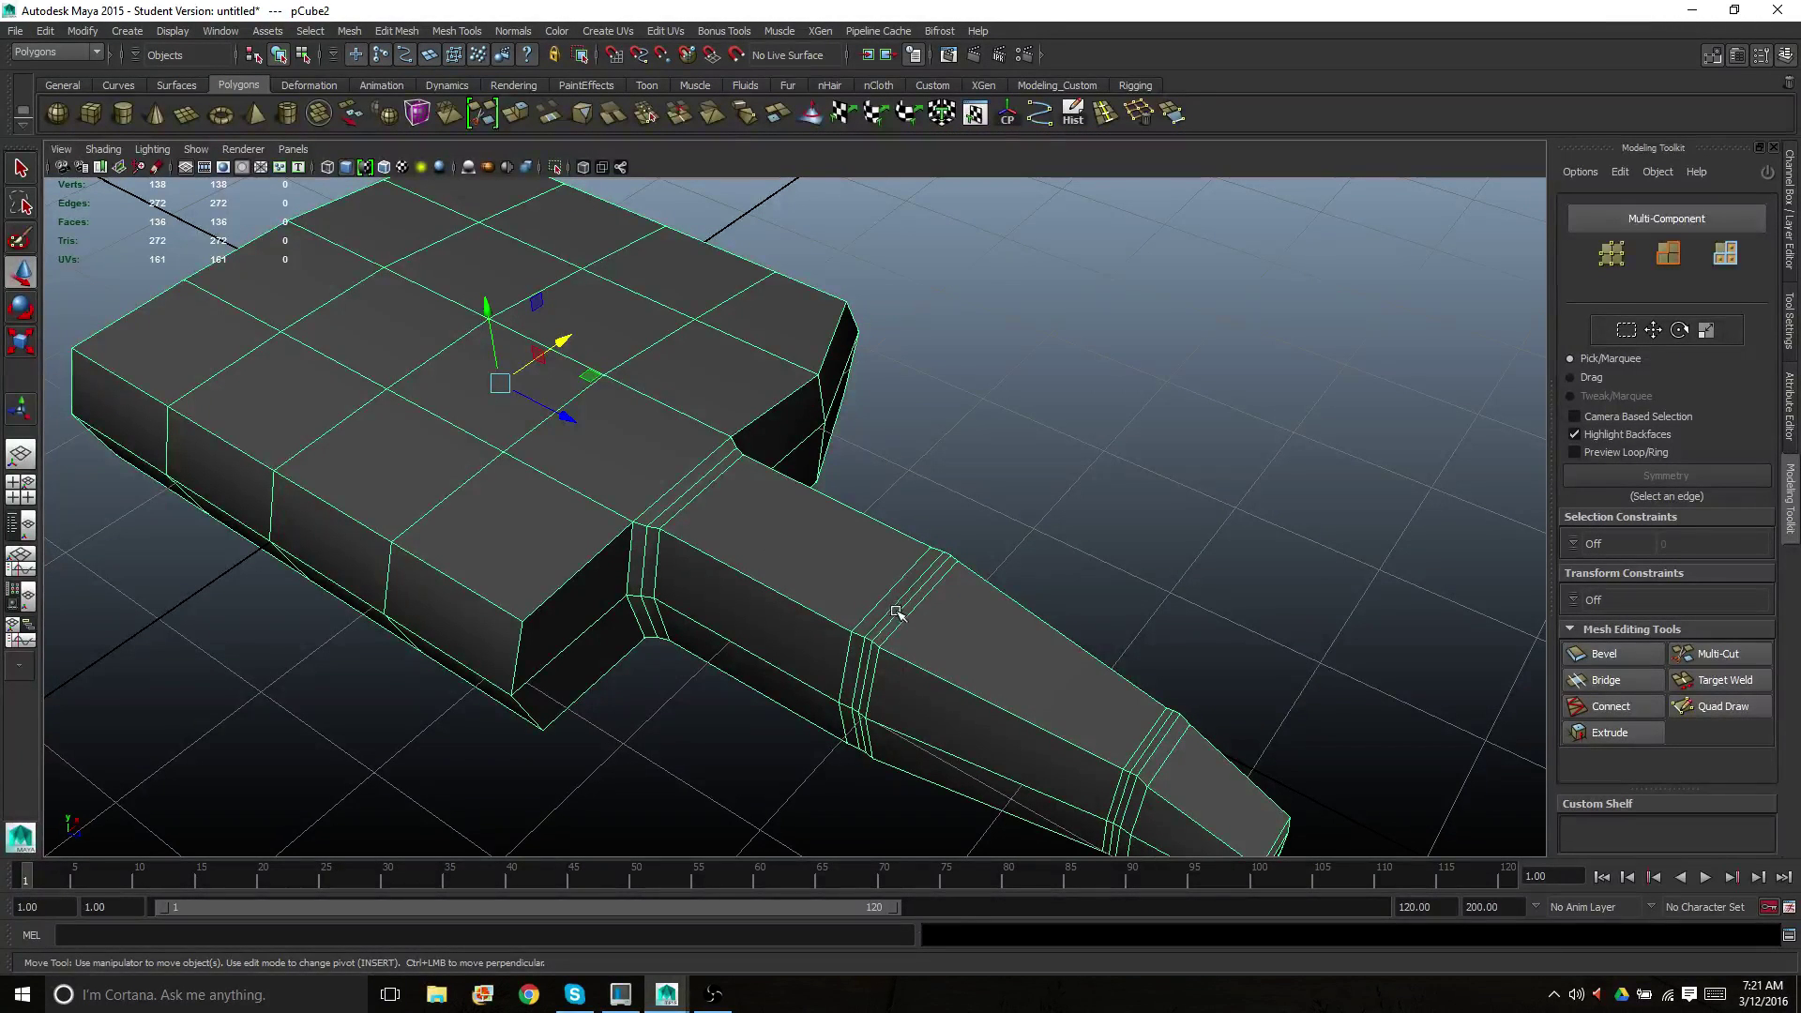
Select the faces beyond the finger's middle knuckle and grow the selection until it covers the whole finger up to the palm
right_click_drag(899, 613, 901, 614)
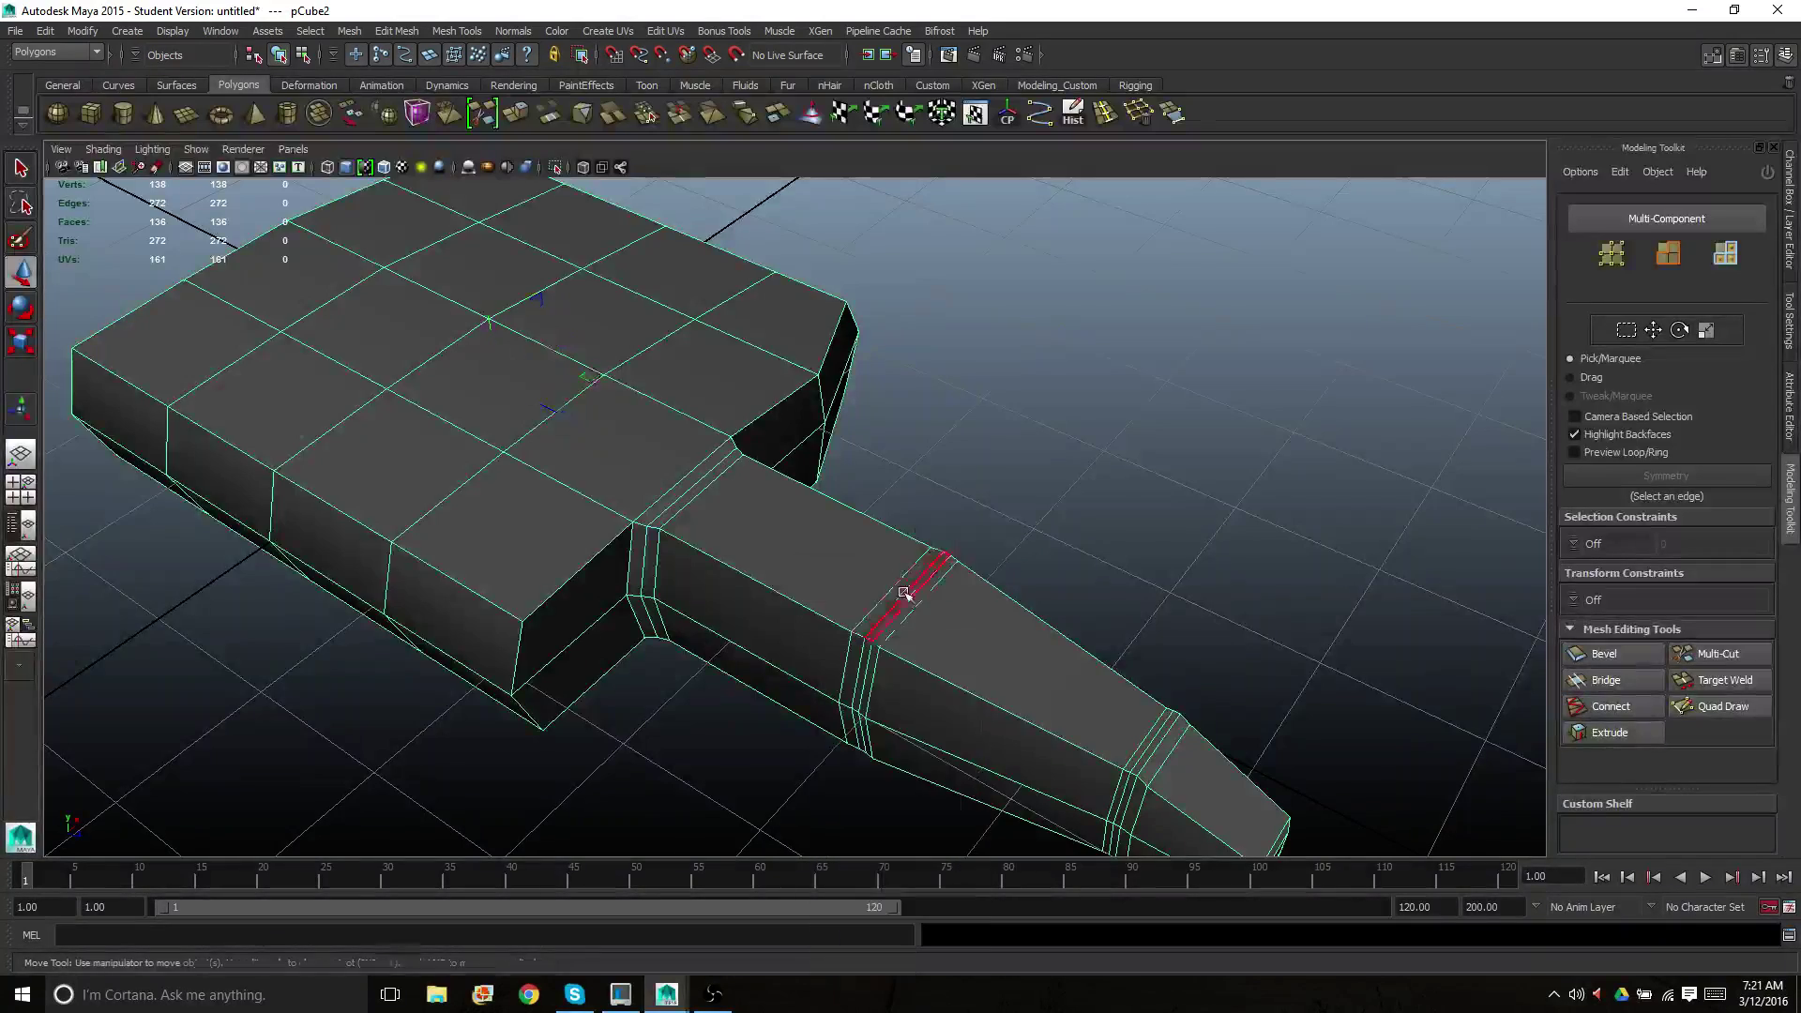
scroll(906, 593, "down", 3)
mouse_move(906, 591)
left_mouse_down("alt")
mouse_move(1022, 436)
mouse_move(1173, 715)
mouse_move(1256, 723)
left_mouse_up("alt")
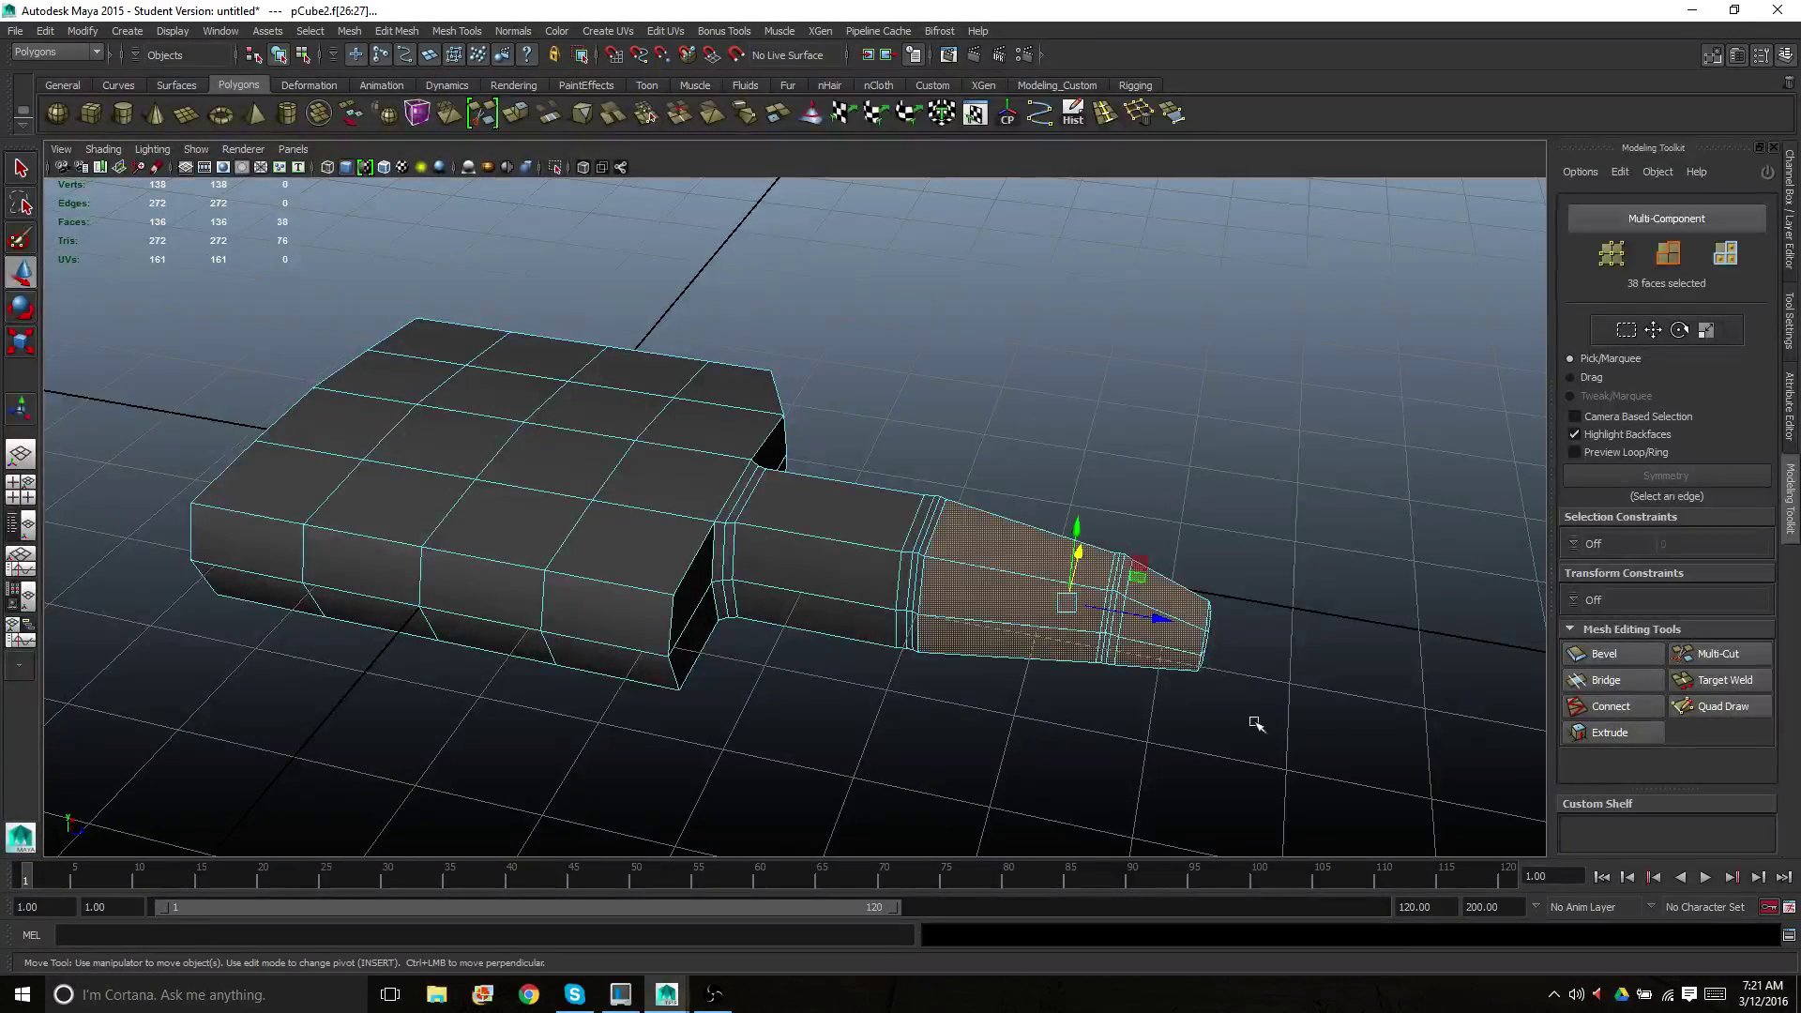
key("shift+period")
key("shift+period")
key("shift+period")
key("shift+period")
key("shift+period")
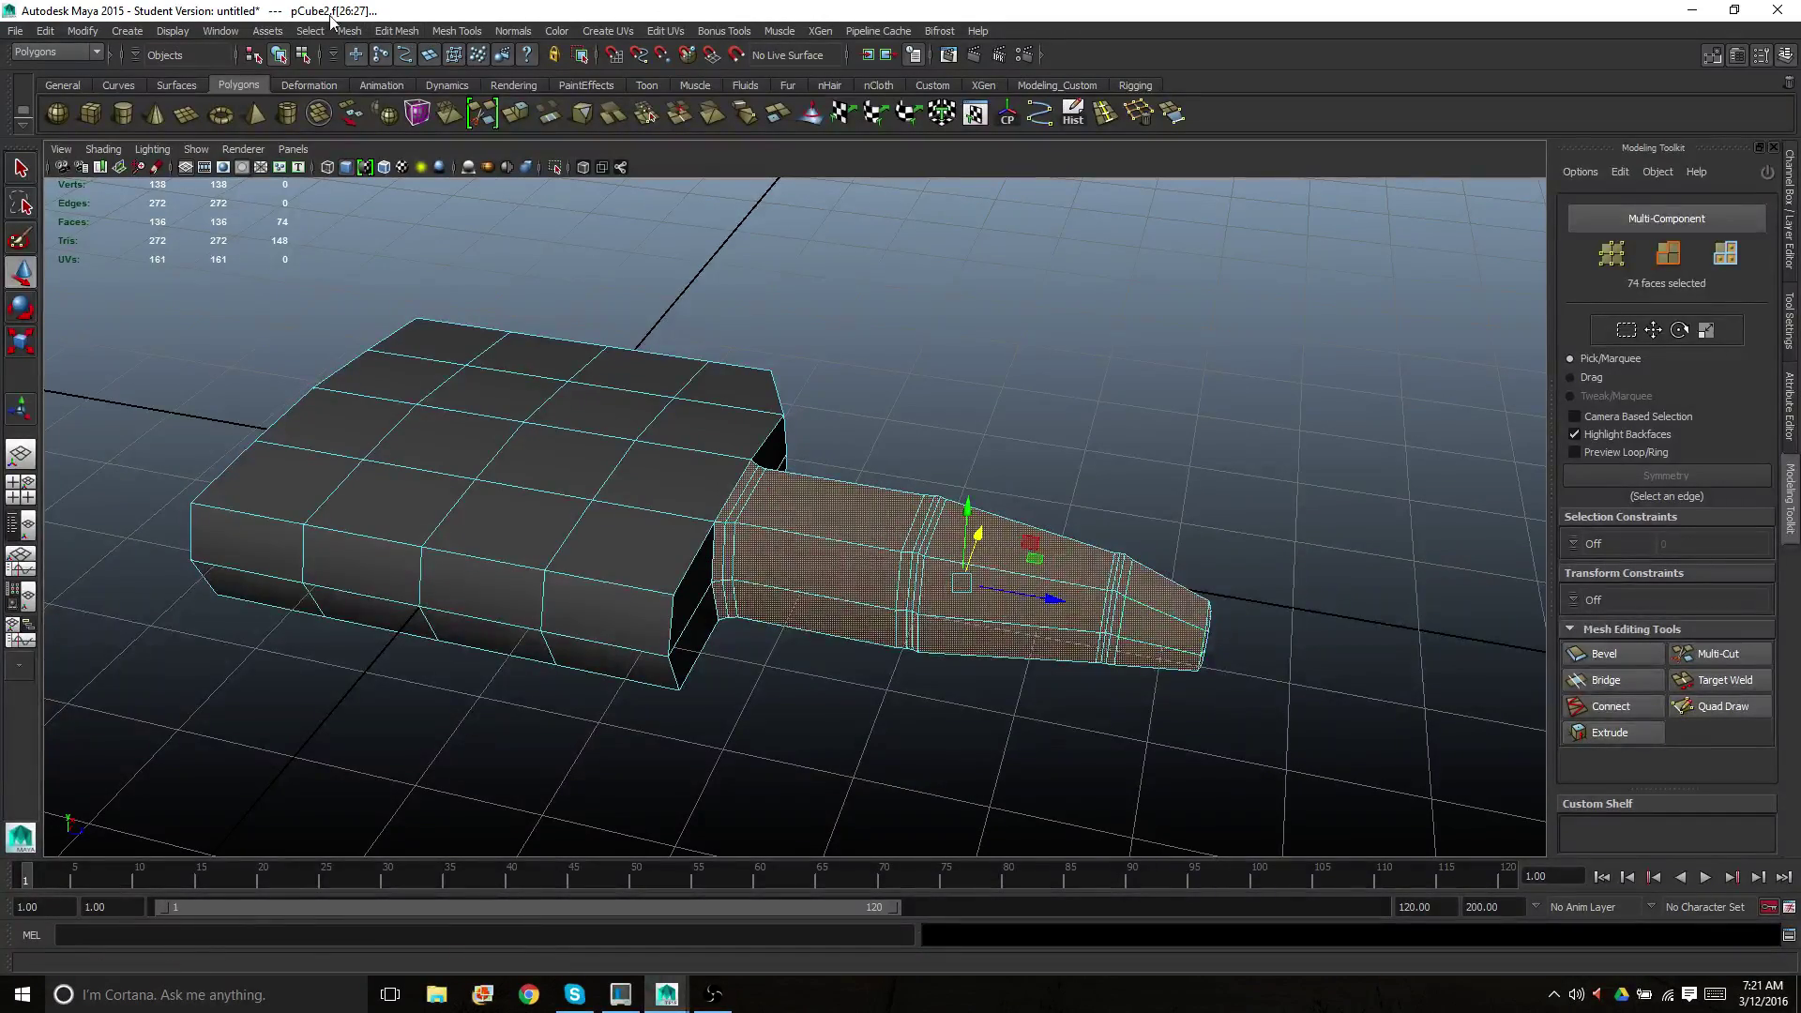
Add the face Duplicate command to the shelf and use it to duplicate the selected finger faces
left_click(407, 32)
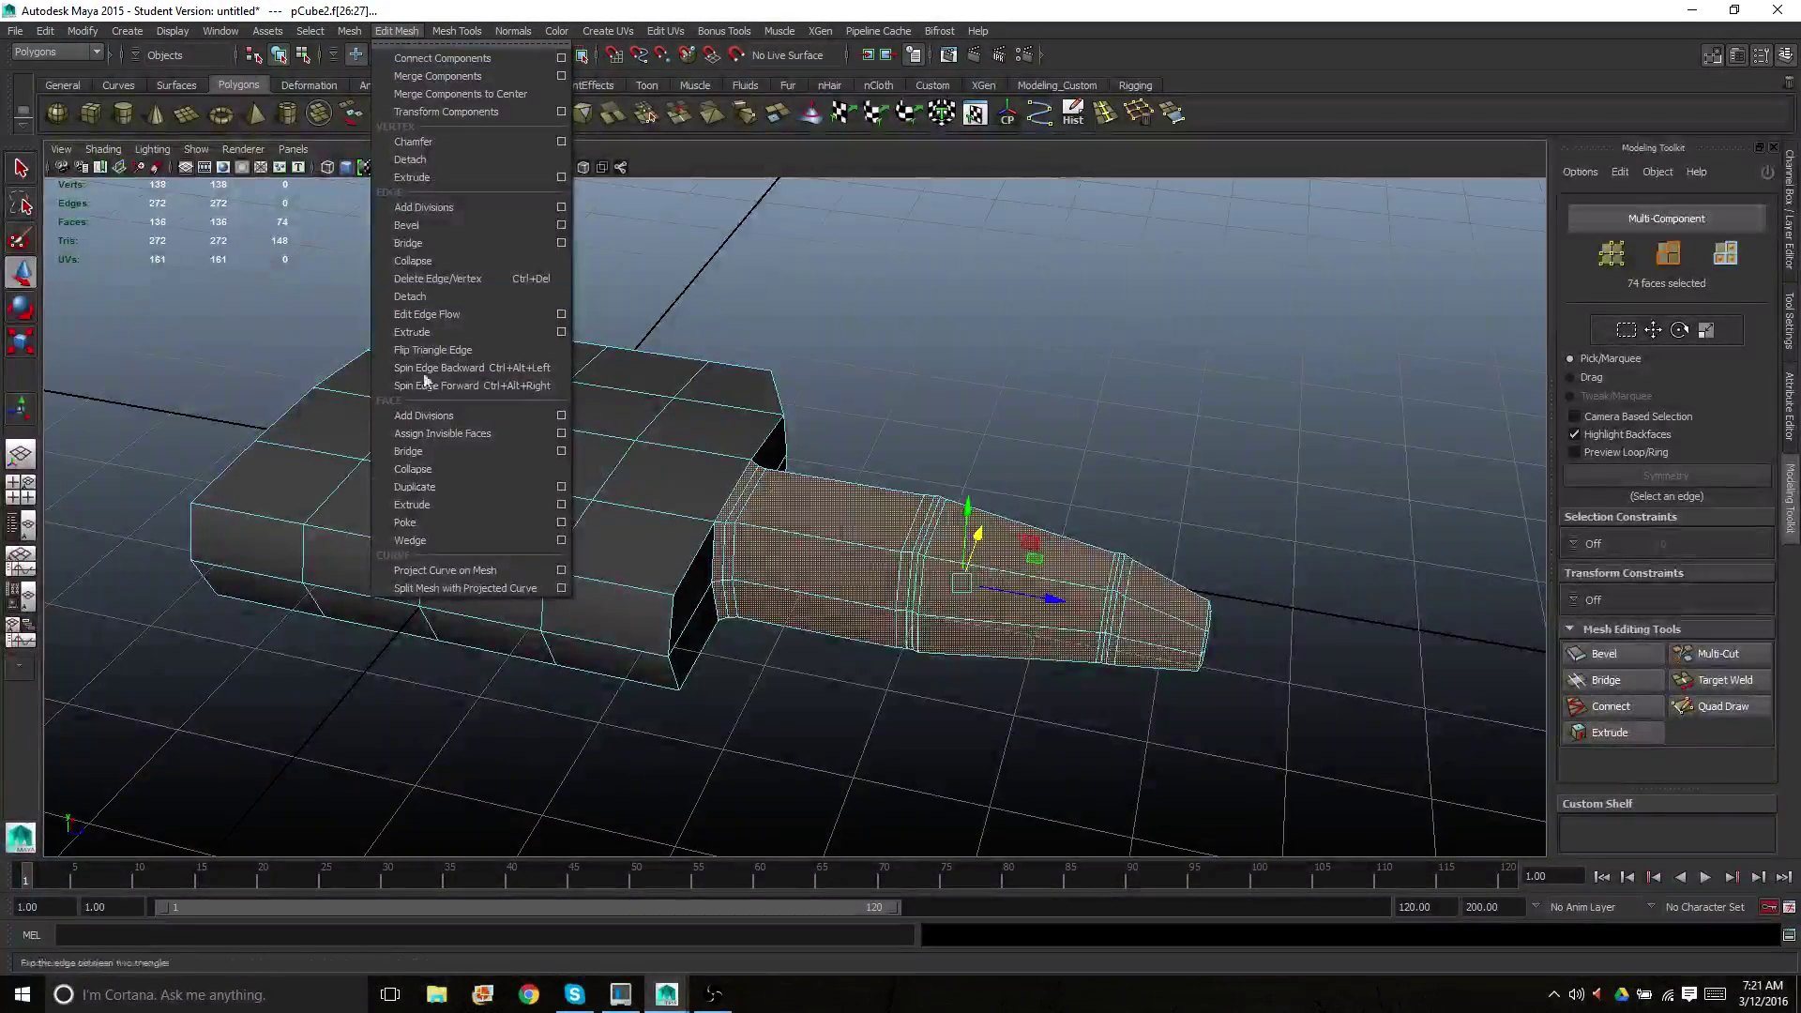
left_click(448, 489, "ctrl+shift")
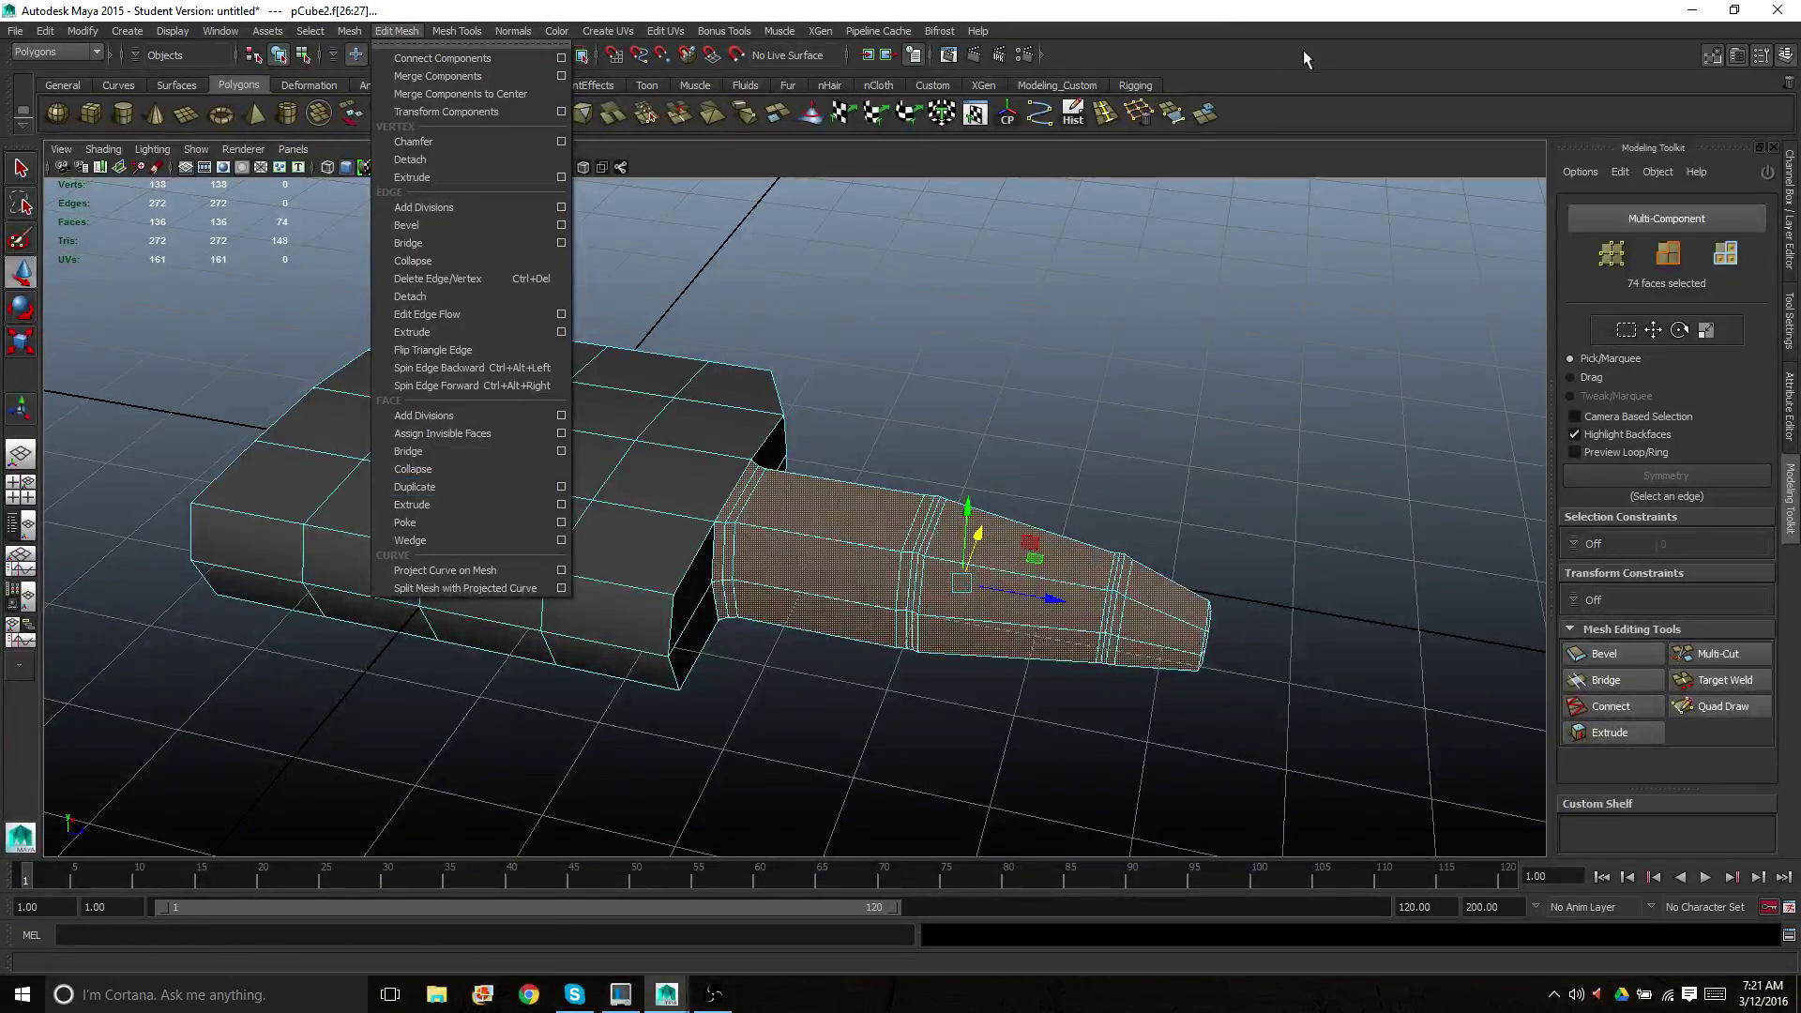
left_click(1270, 125)
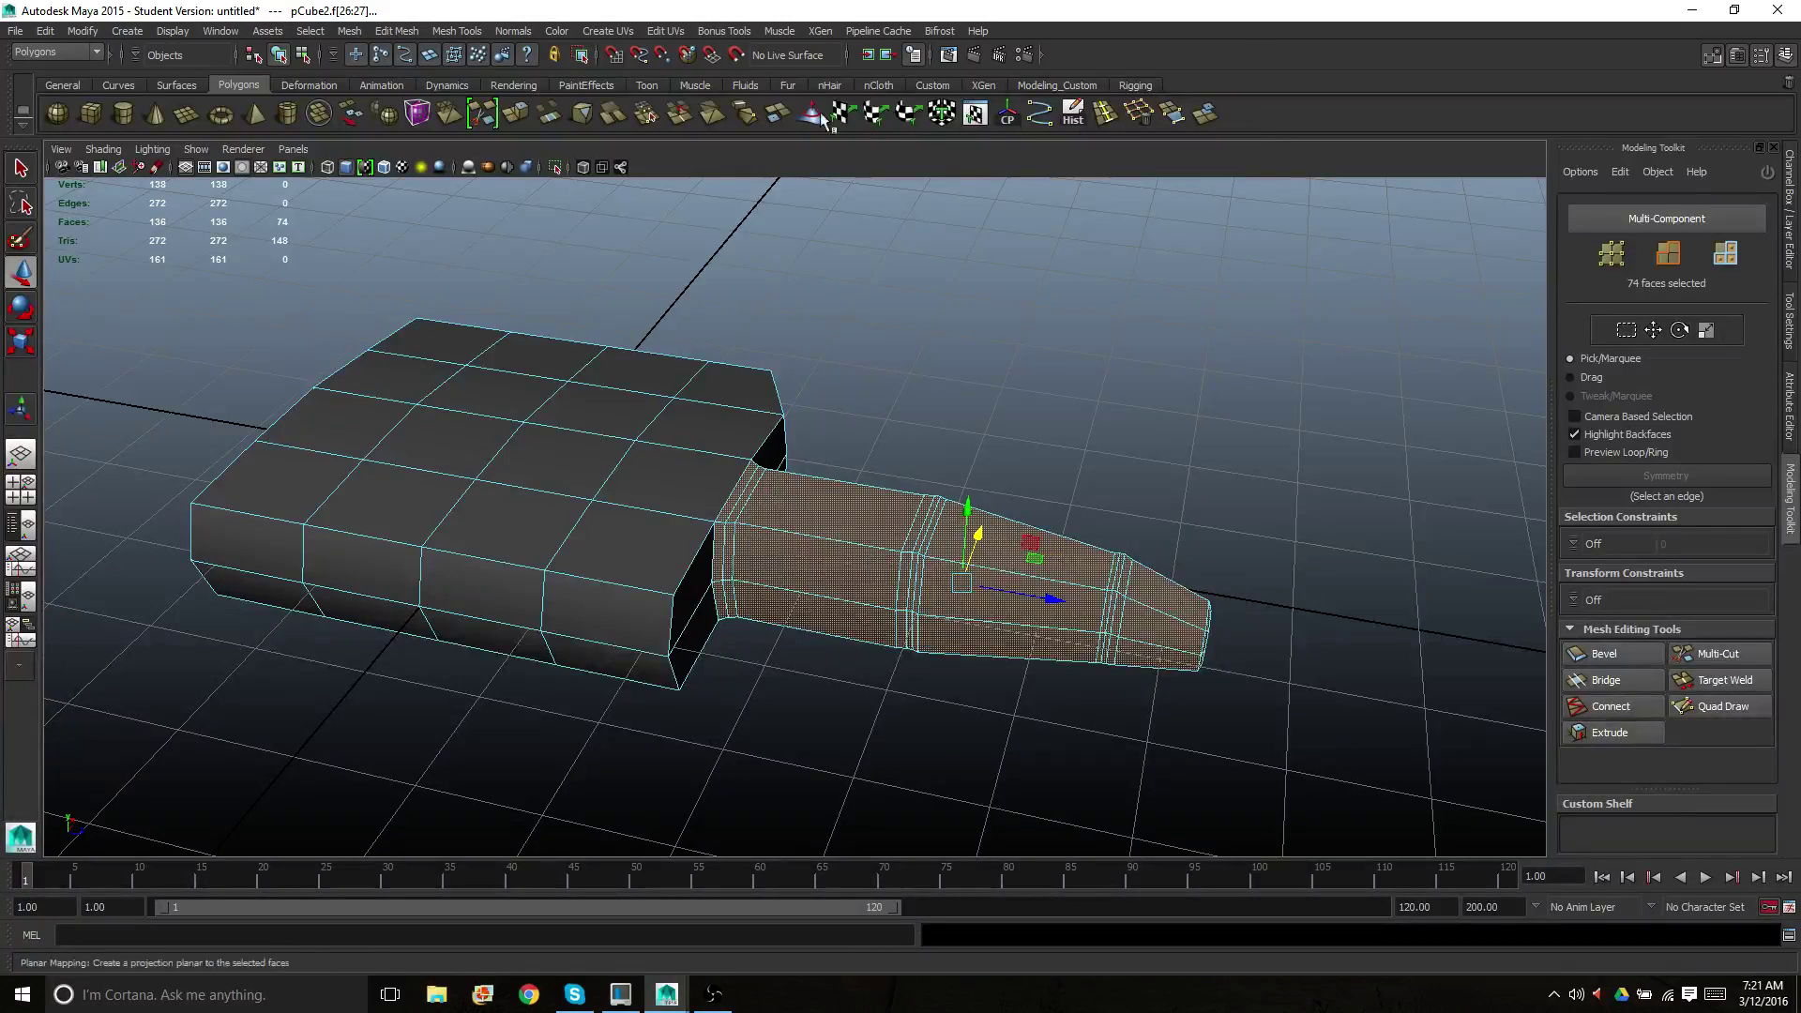
left_click(1206, 116)
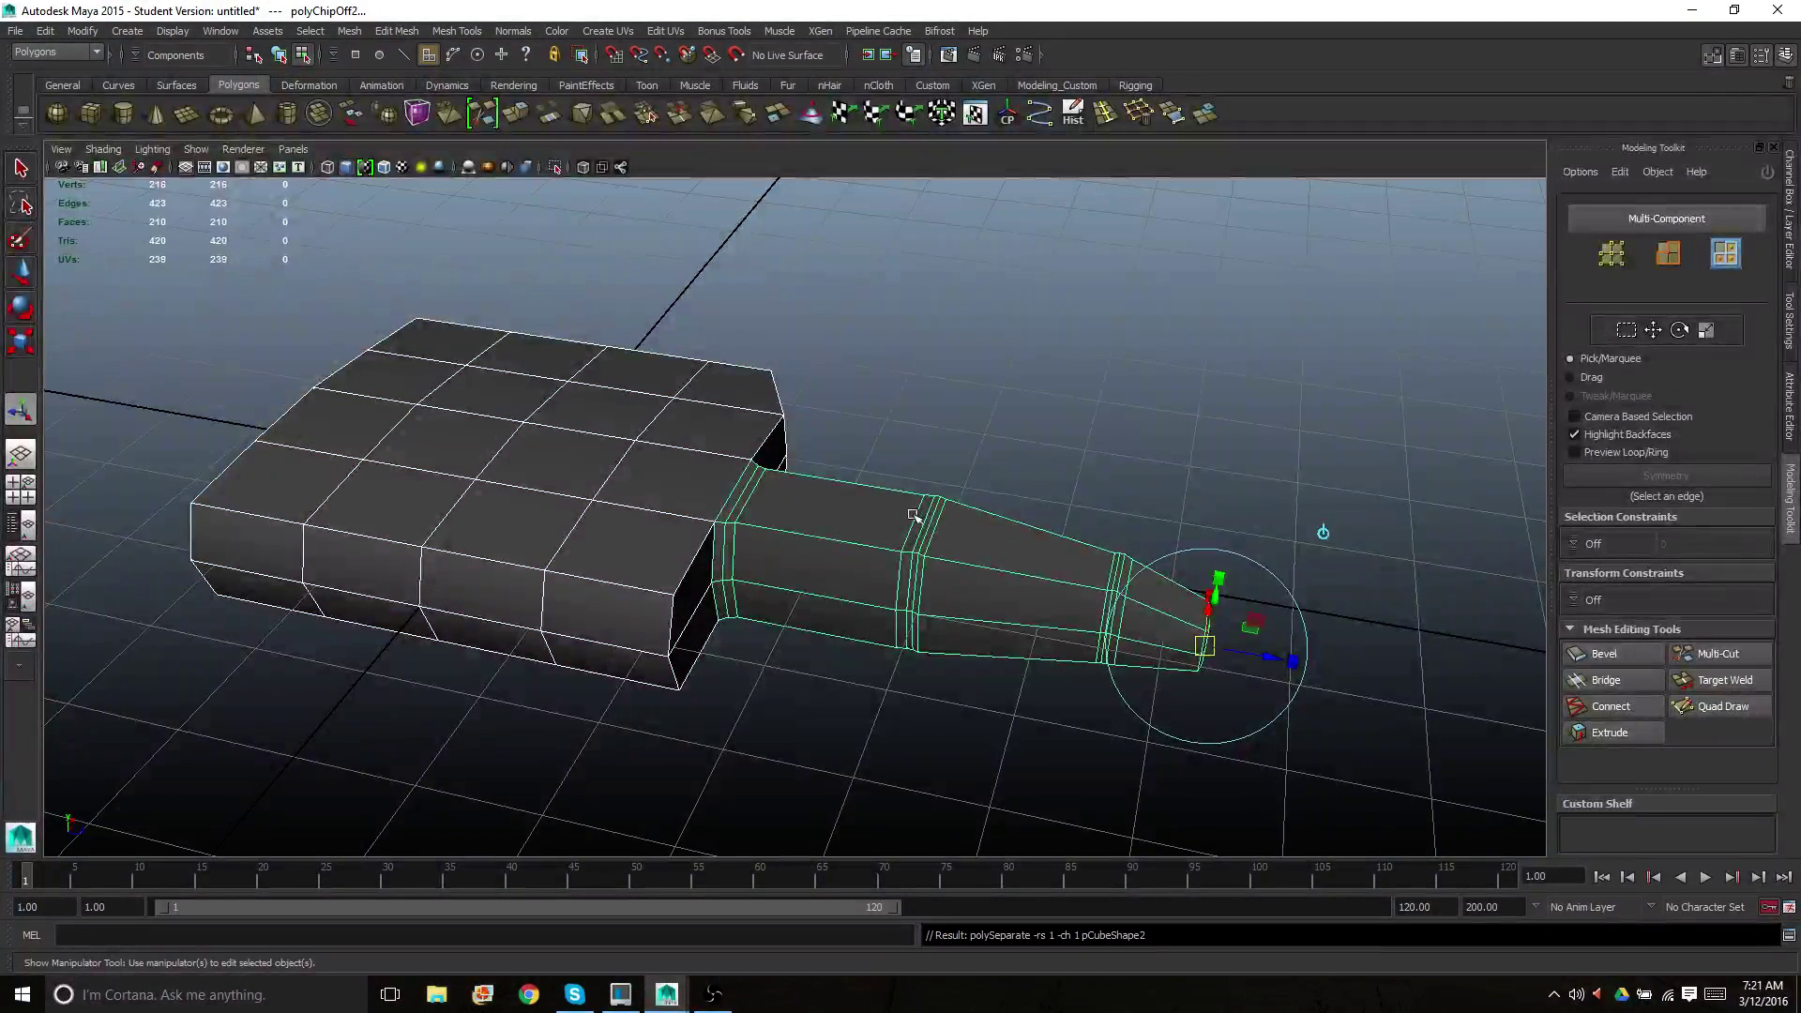
Return to object mode and center the pivot of the duplicated finger
right_click_drag(914, 516, 896, 483)
left_click(646, 653, "shift")
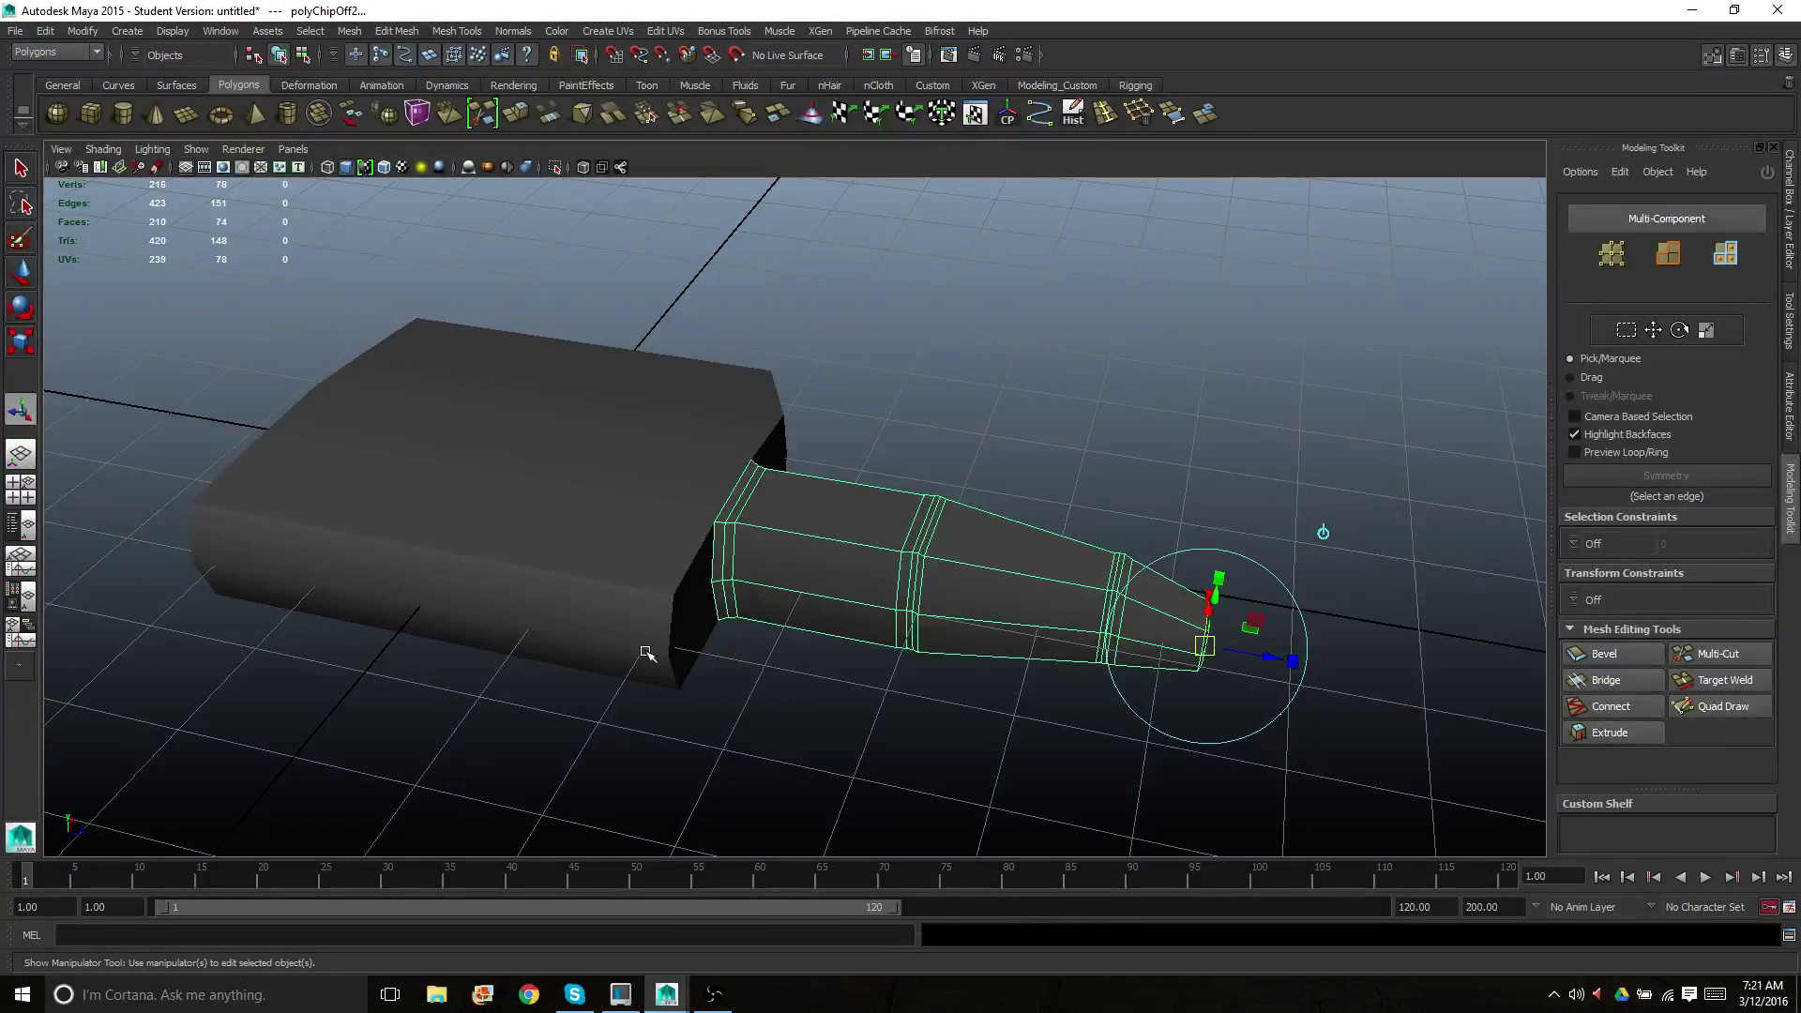
left_click_drag(881, 480, 860, 483, "alt")
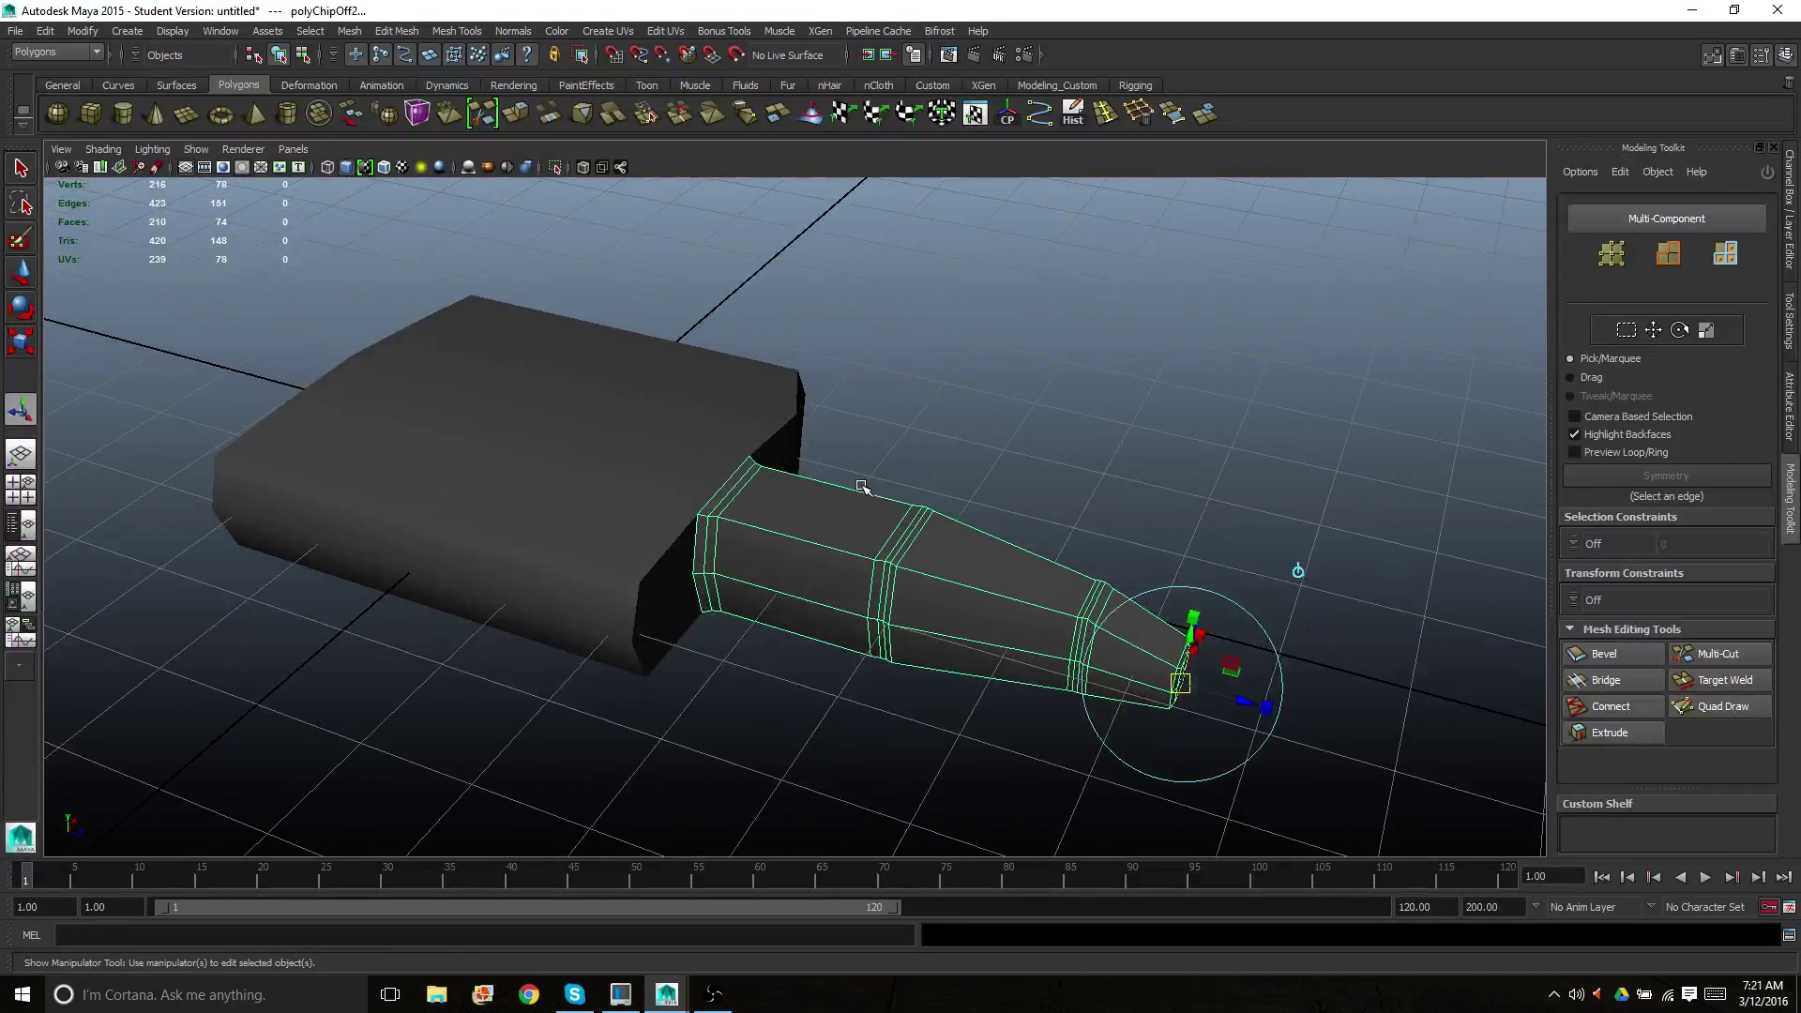
key("w")
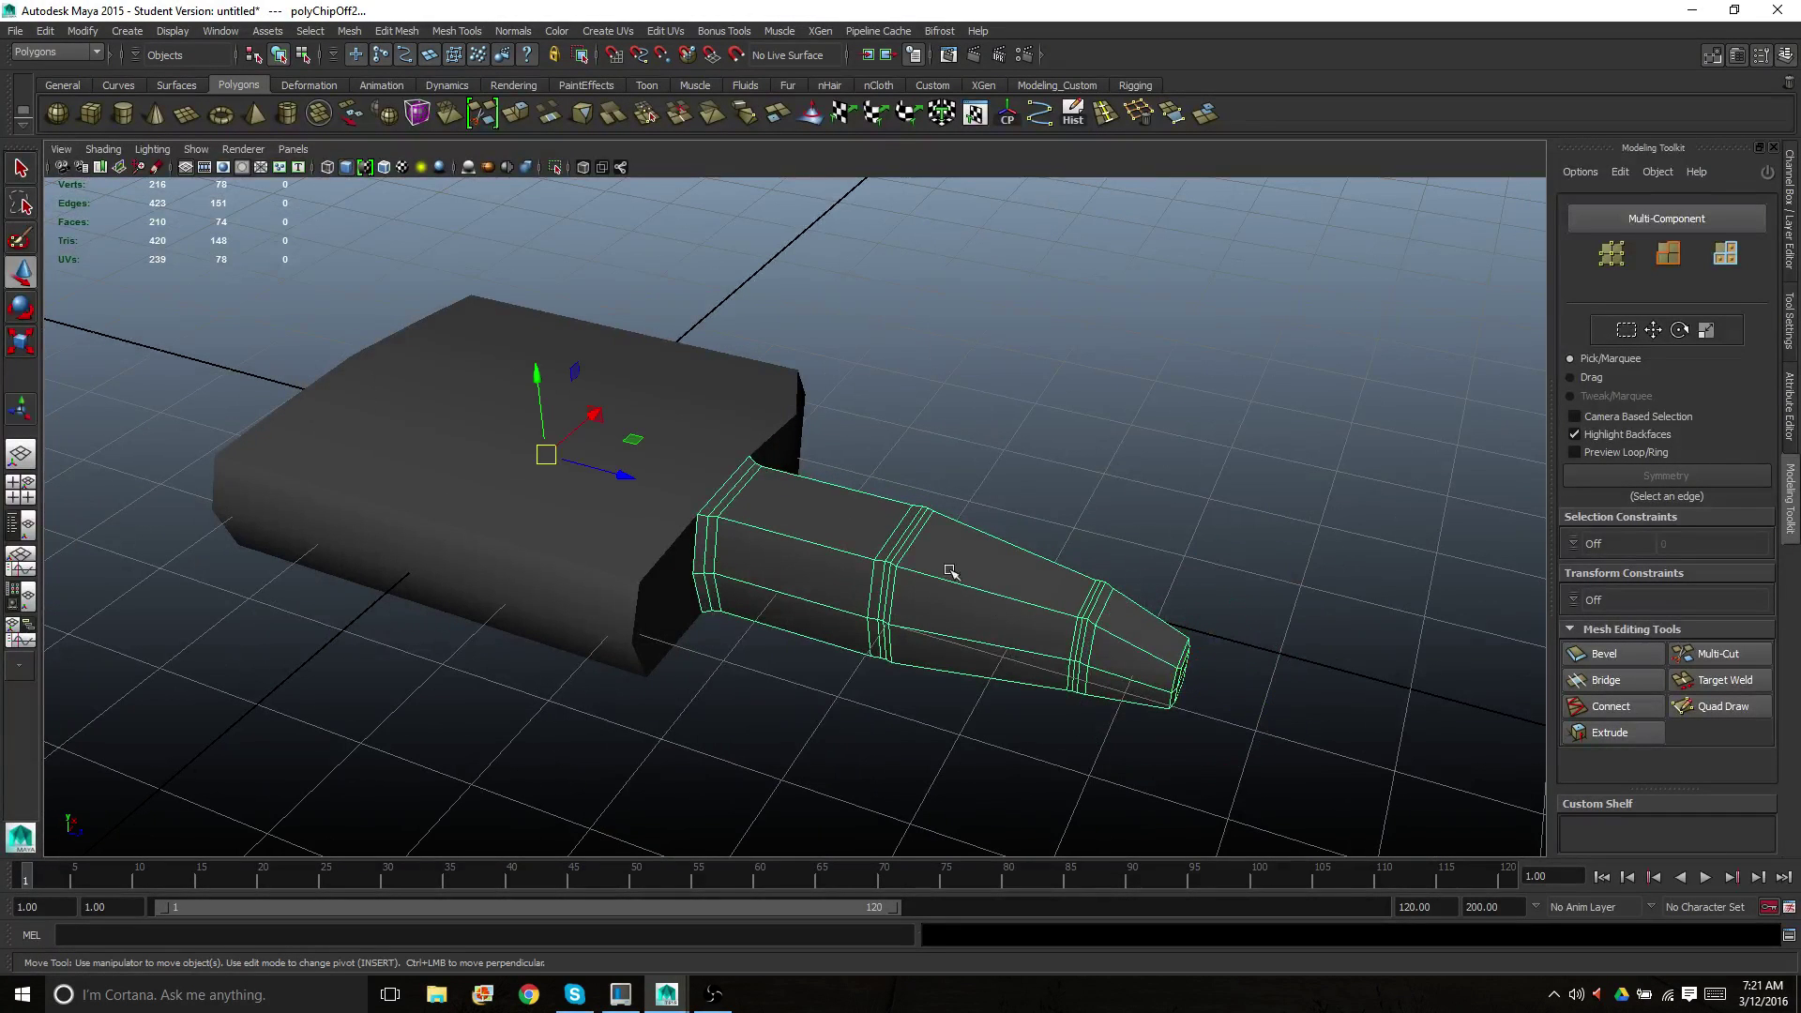
left_click(1007, 115)
Move the duplicated finger sideways so it sits beside the original finger, near the palm's square corner
left_click_drag(908, 530, 779, 506, "alt")
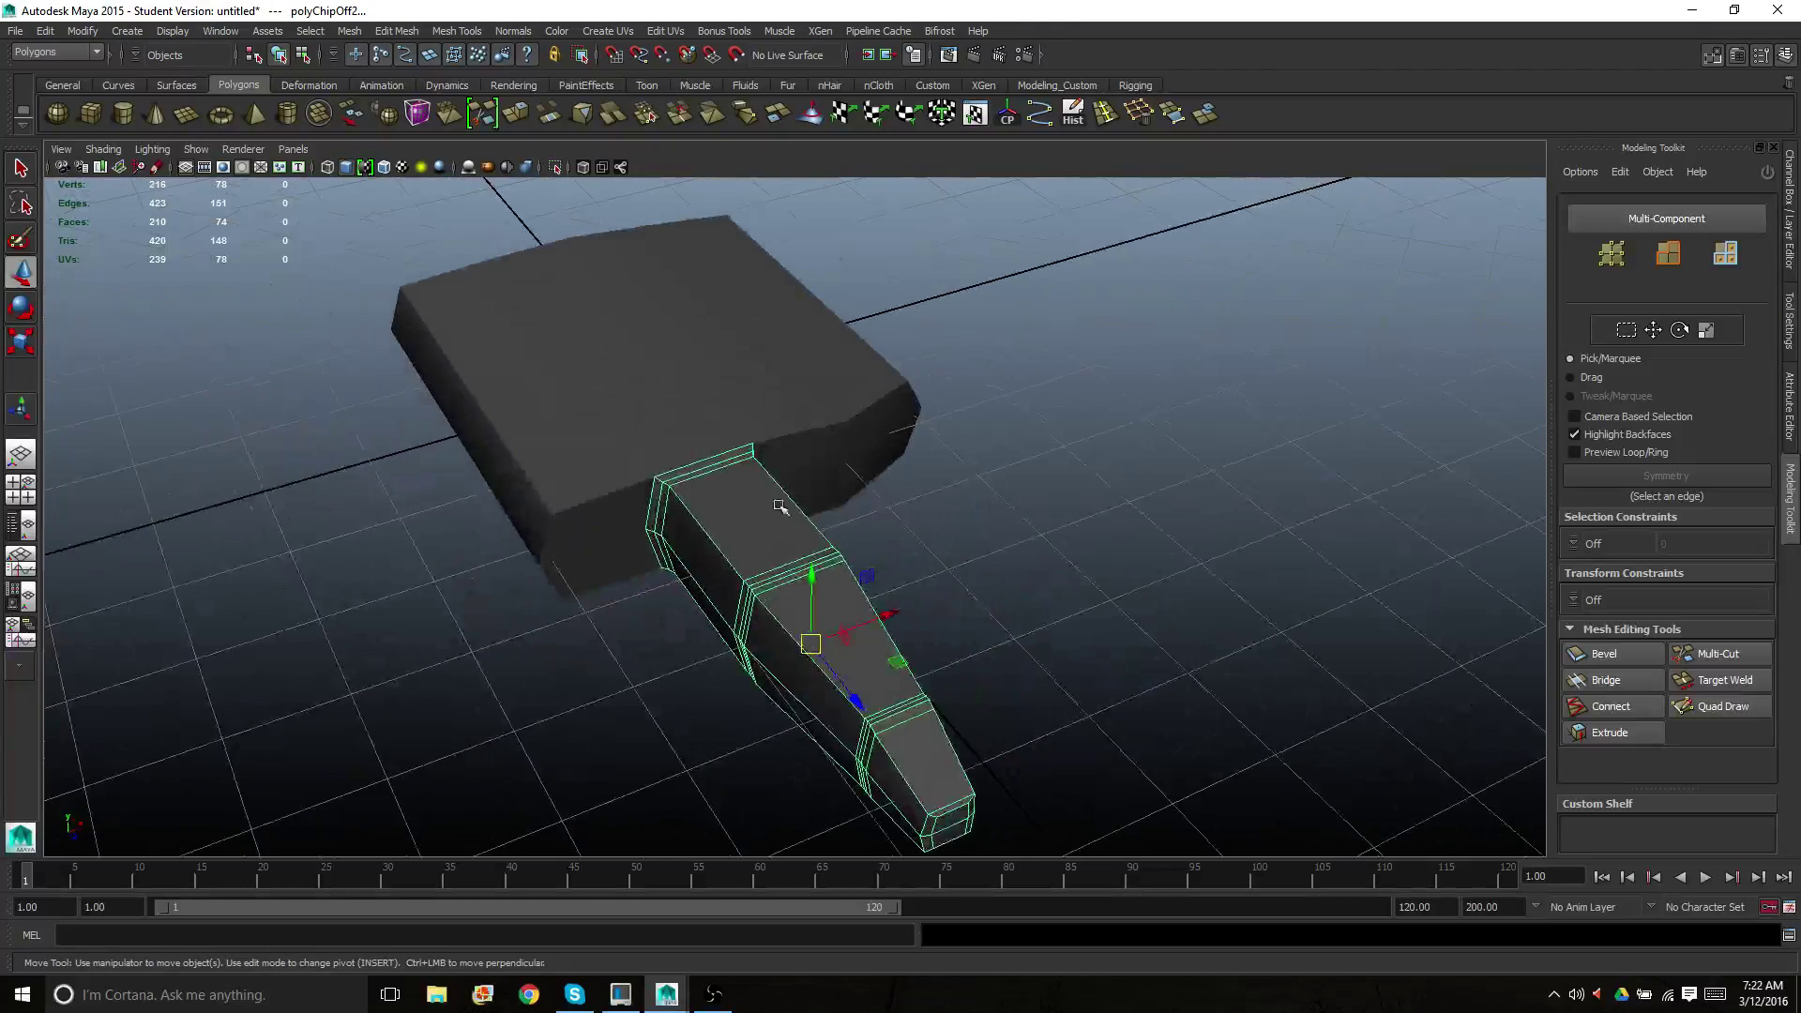
scroll(807, 530, "up", 2)
left_click_drag(881, 634, 751, 696)
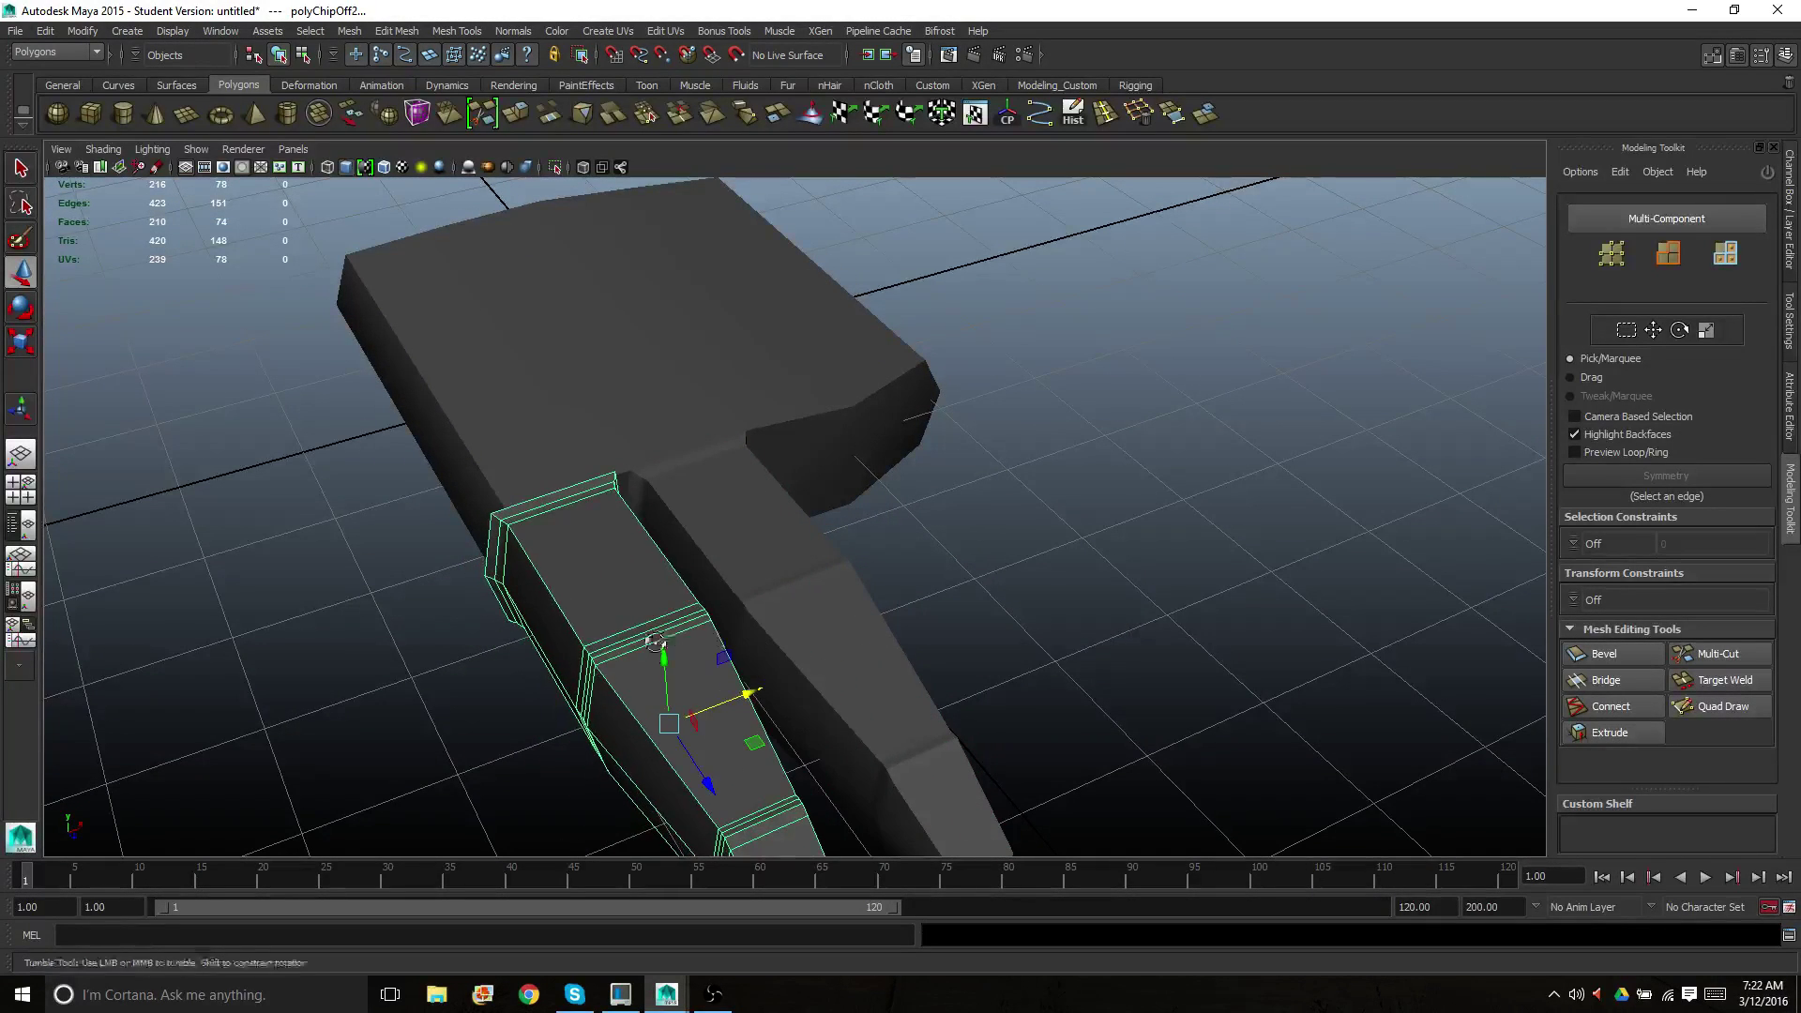
left_click_drag(654, 643, 814, 533, "alt")
scroll(572, 605, "down", 4)
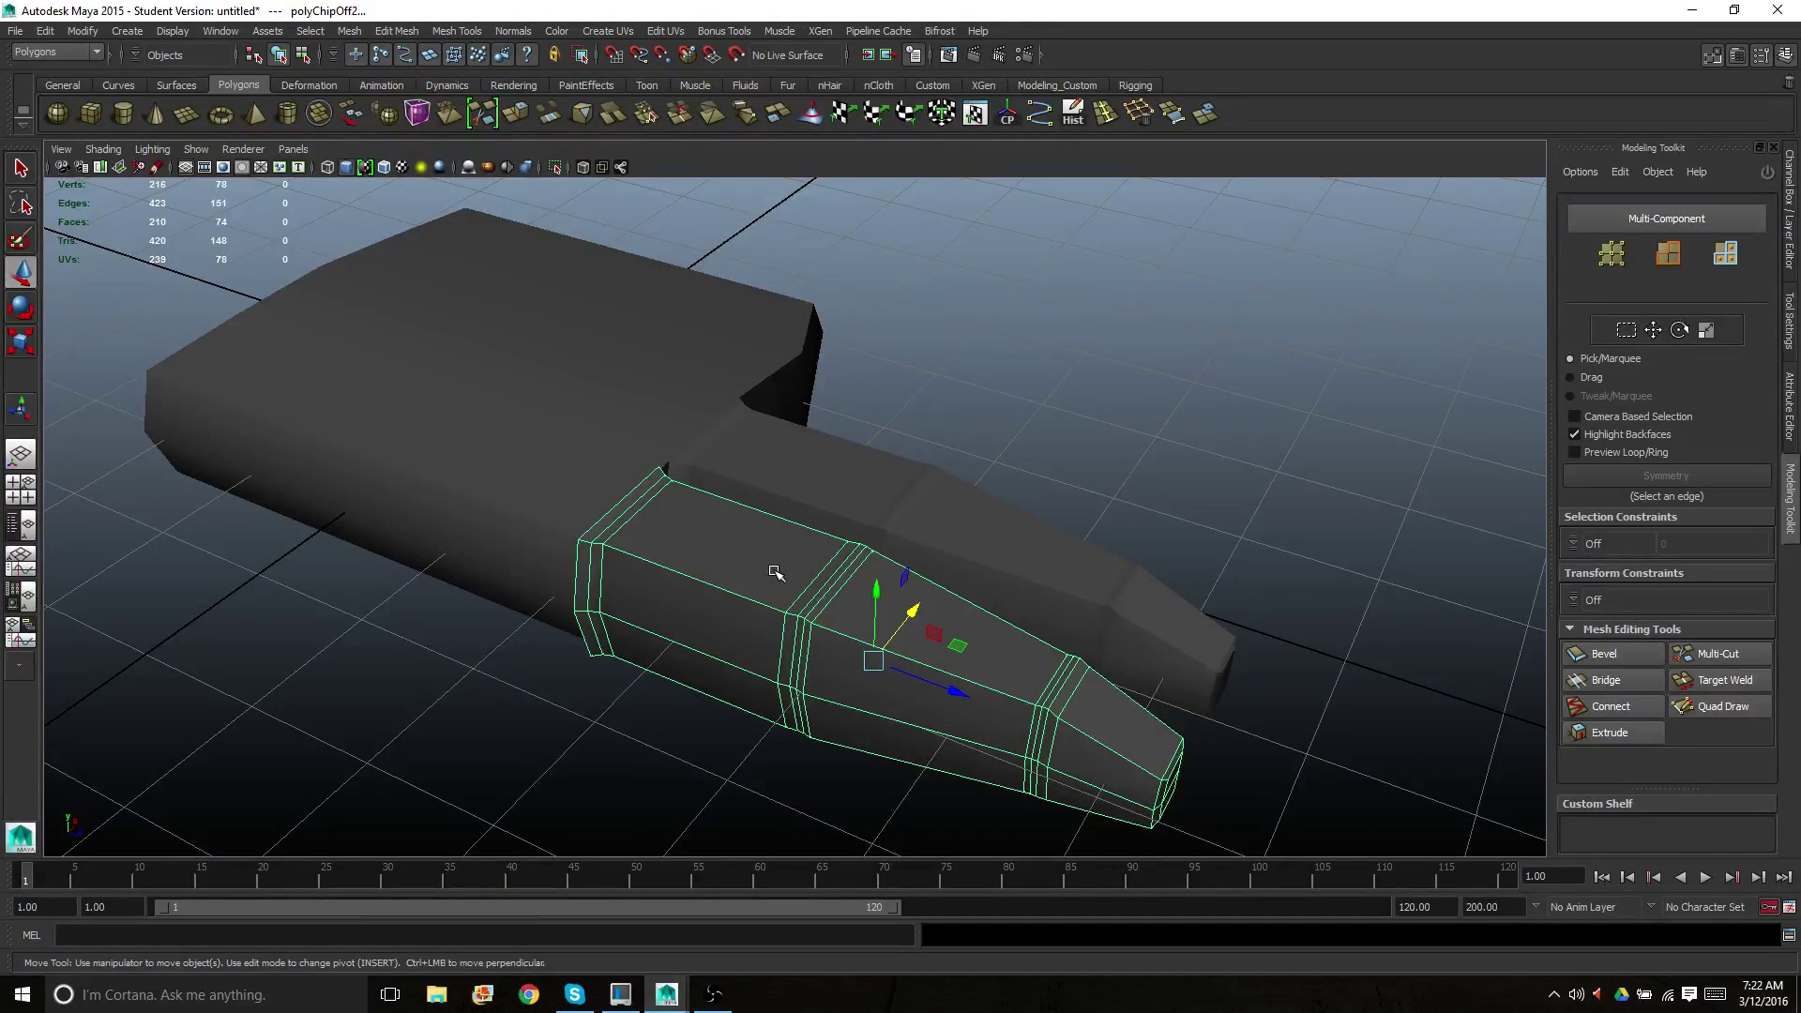
Place the duplicate against the palm on the original finger's other side, toward the slanted corner, and scale it uniformly to about 0.93
key("r")
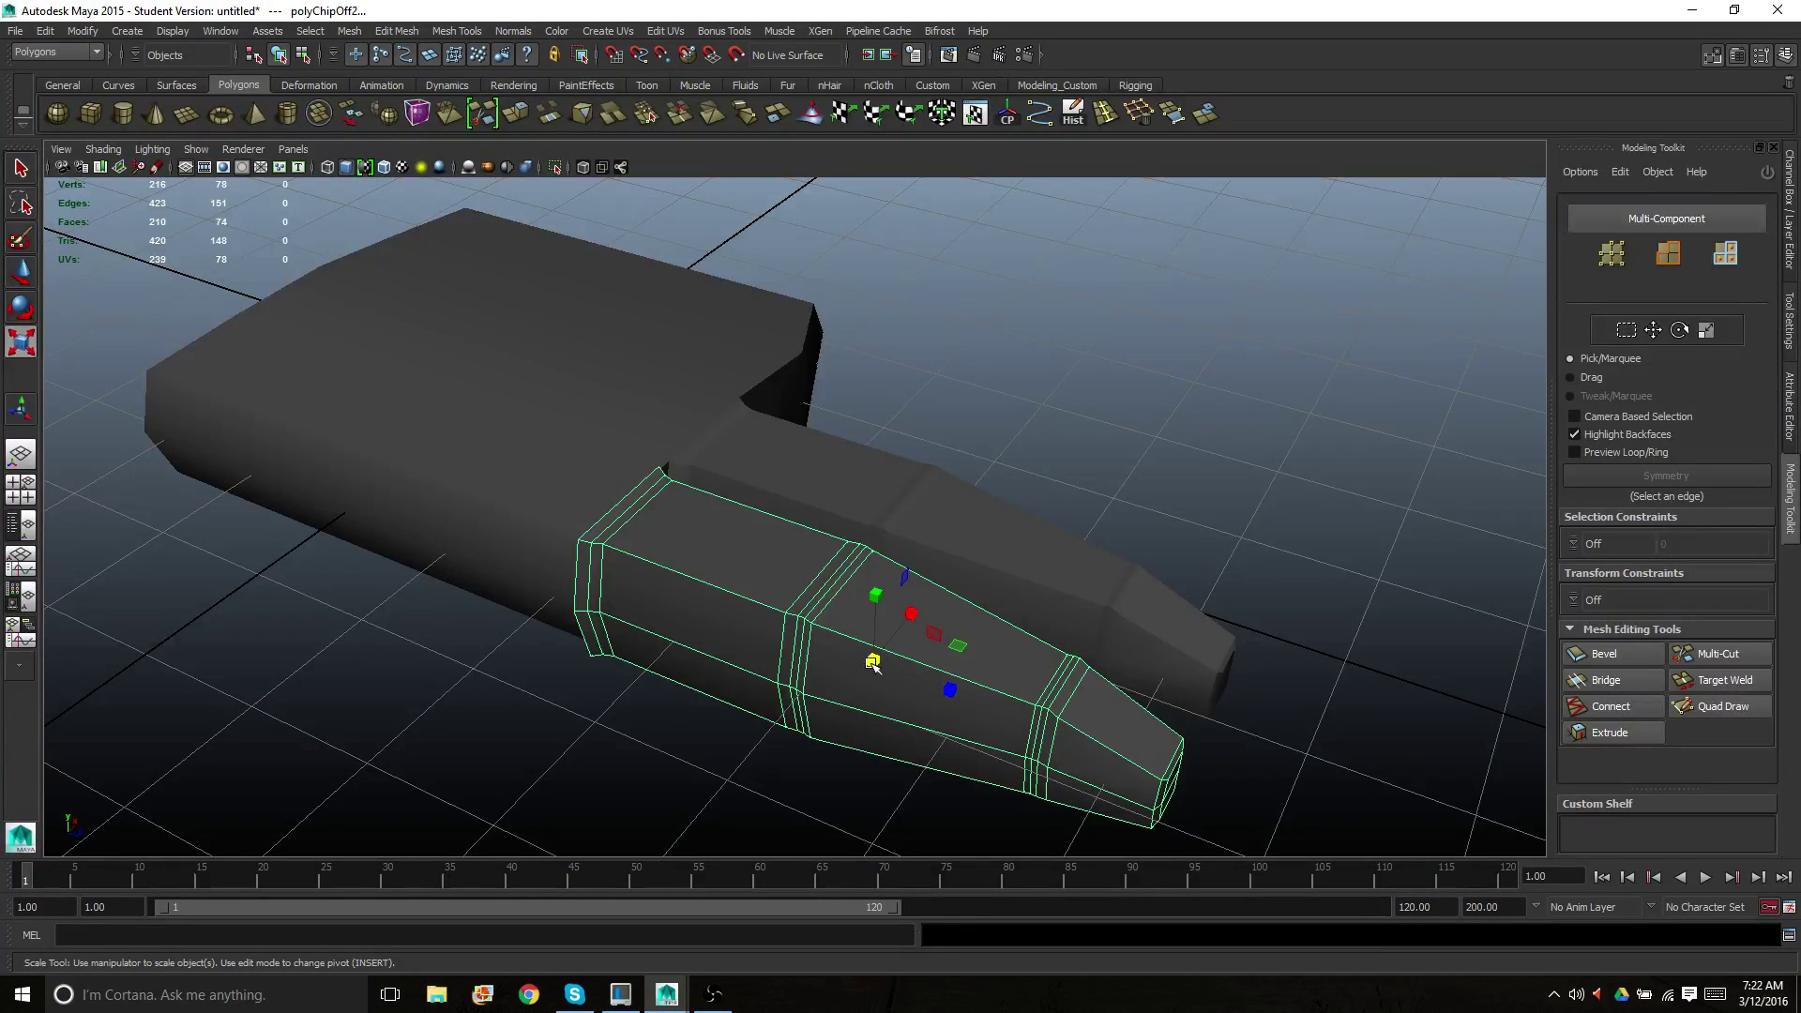
left_click_drag(872, 658, 796, 663, "alt")
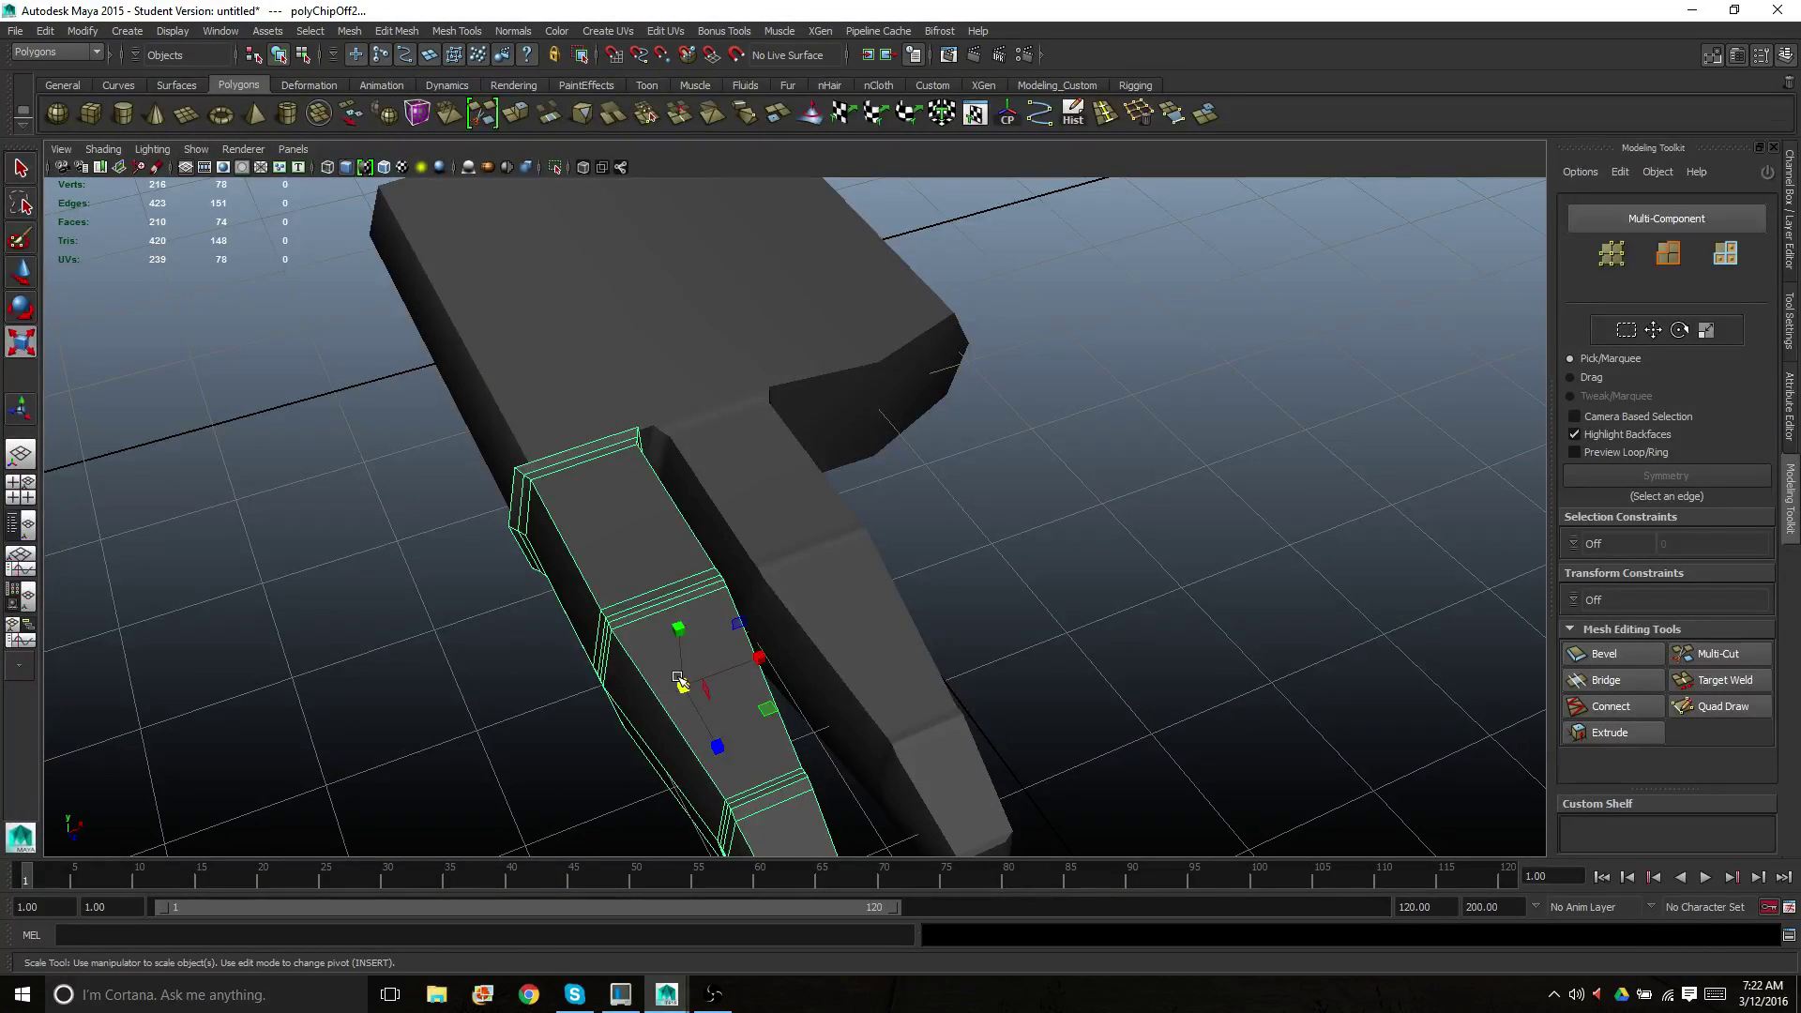
key("w")
left_click_drag(758, 656, 848, 623)
key("r")
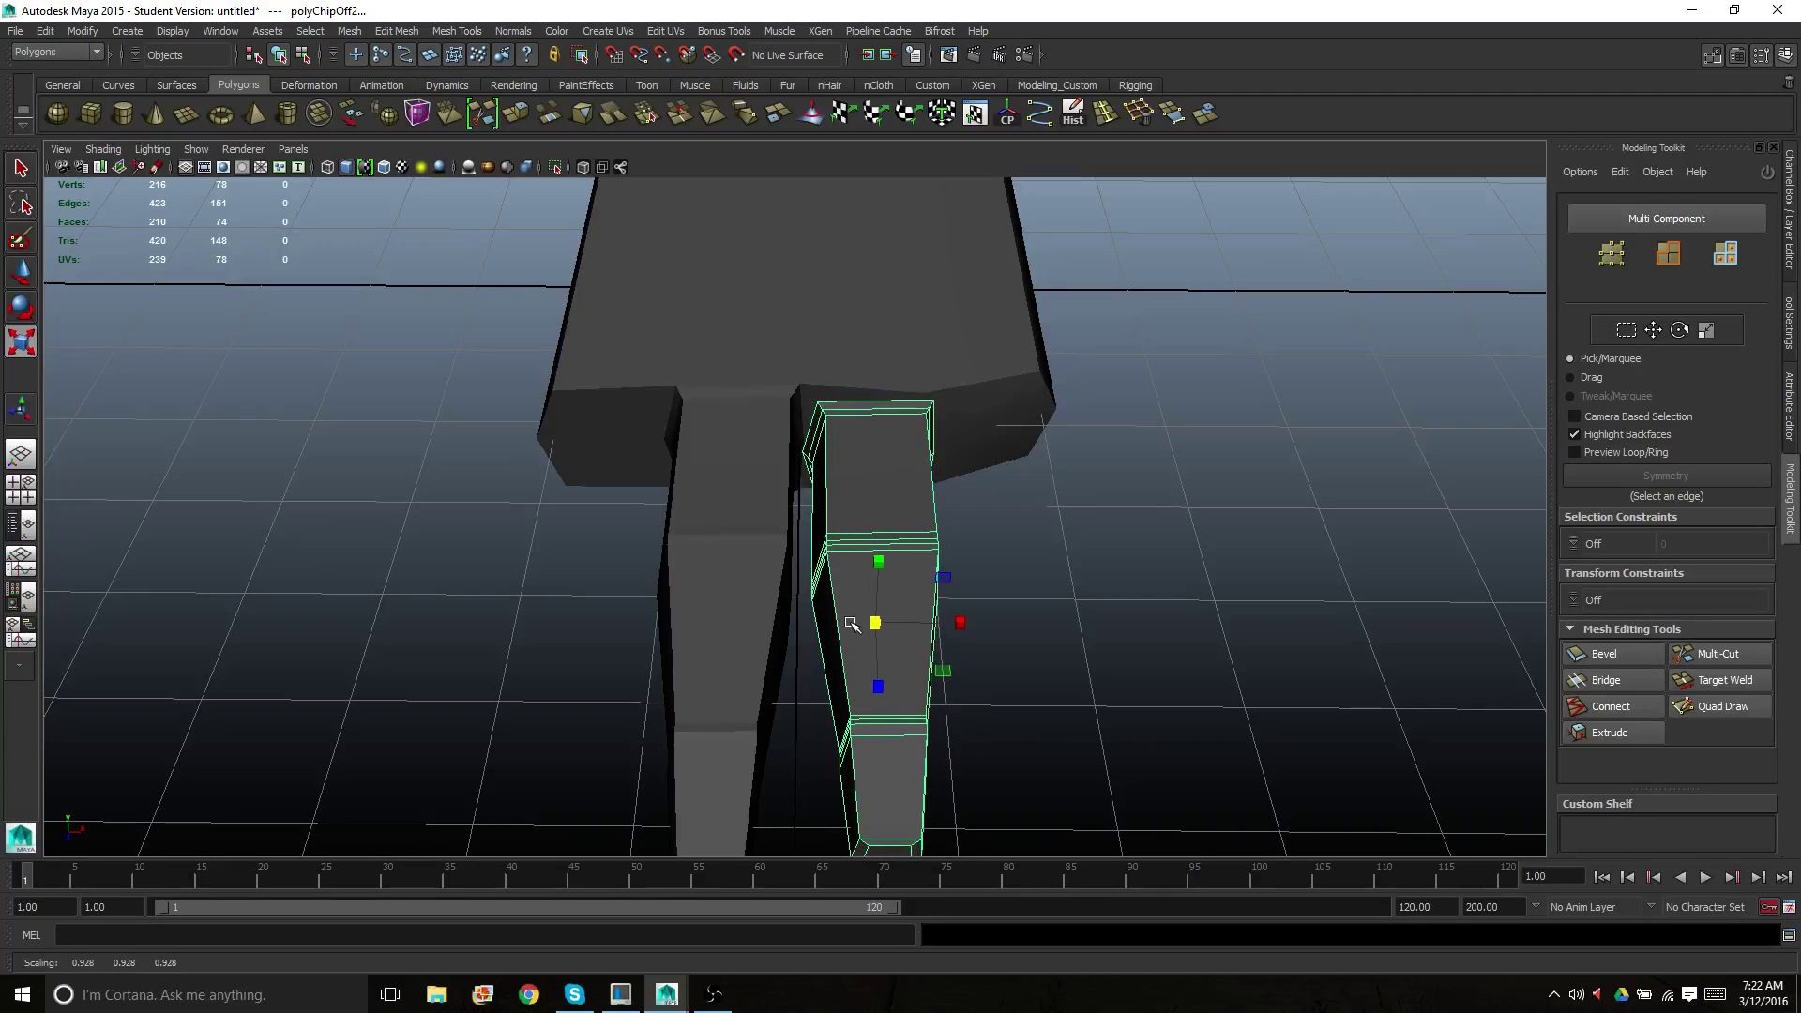
middle_click_drag(844, 619, 826, 537, "alt")
left_click_drag(825, 536, 908, 582, "alt")
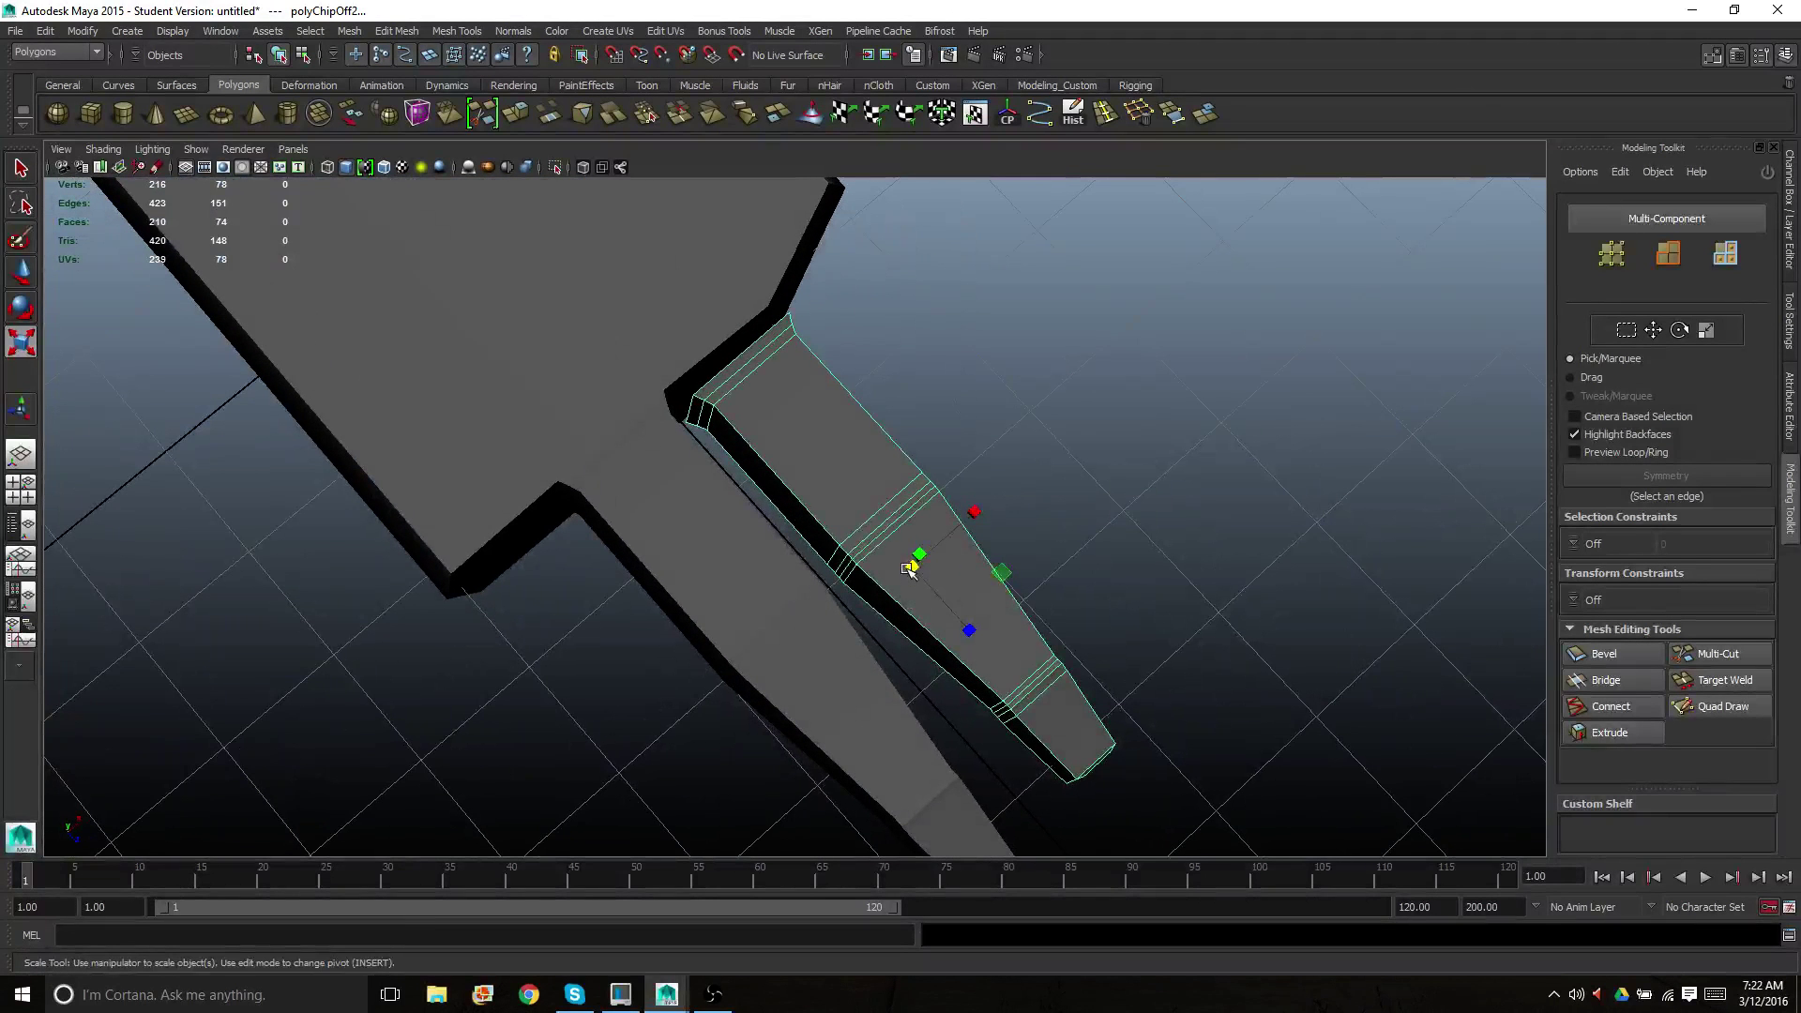
key("w")
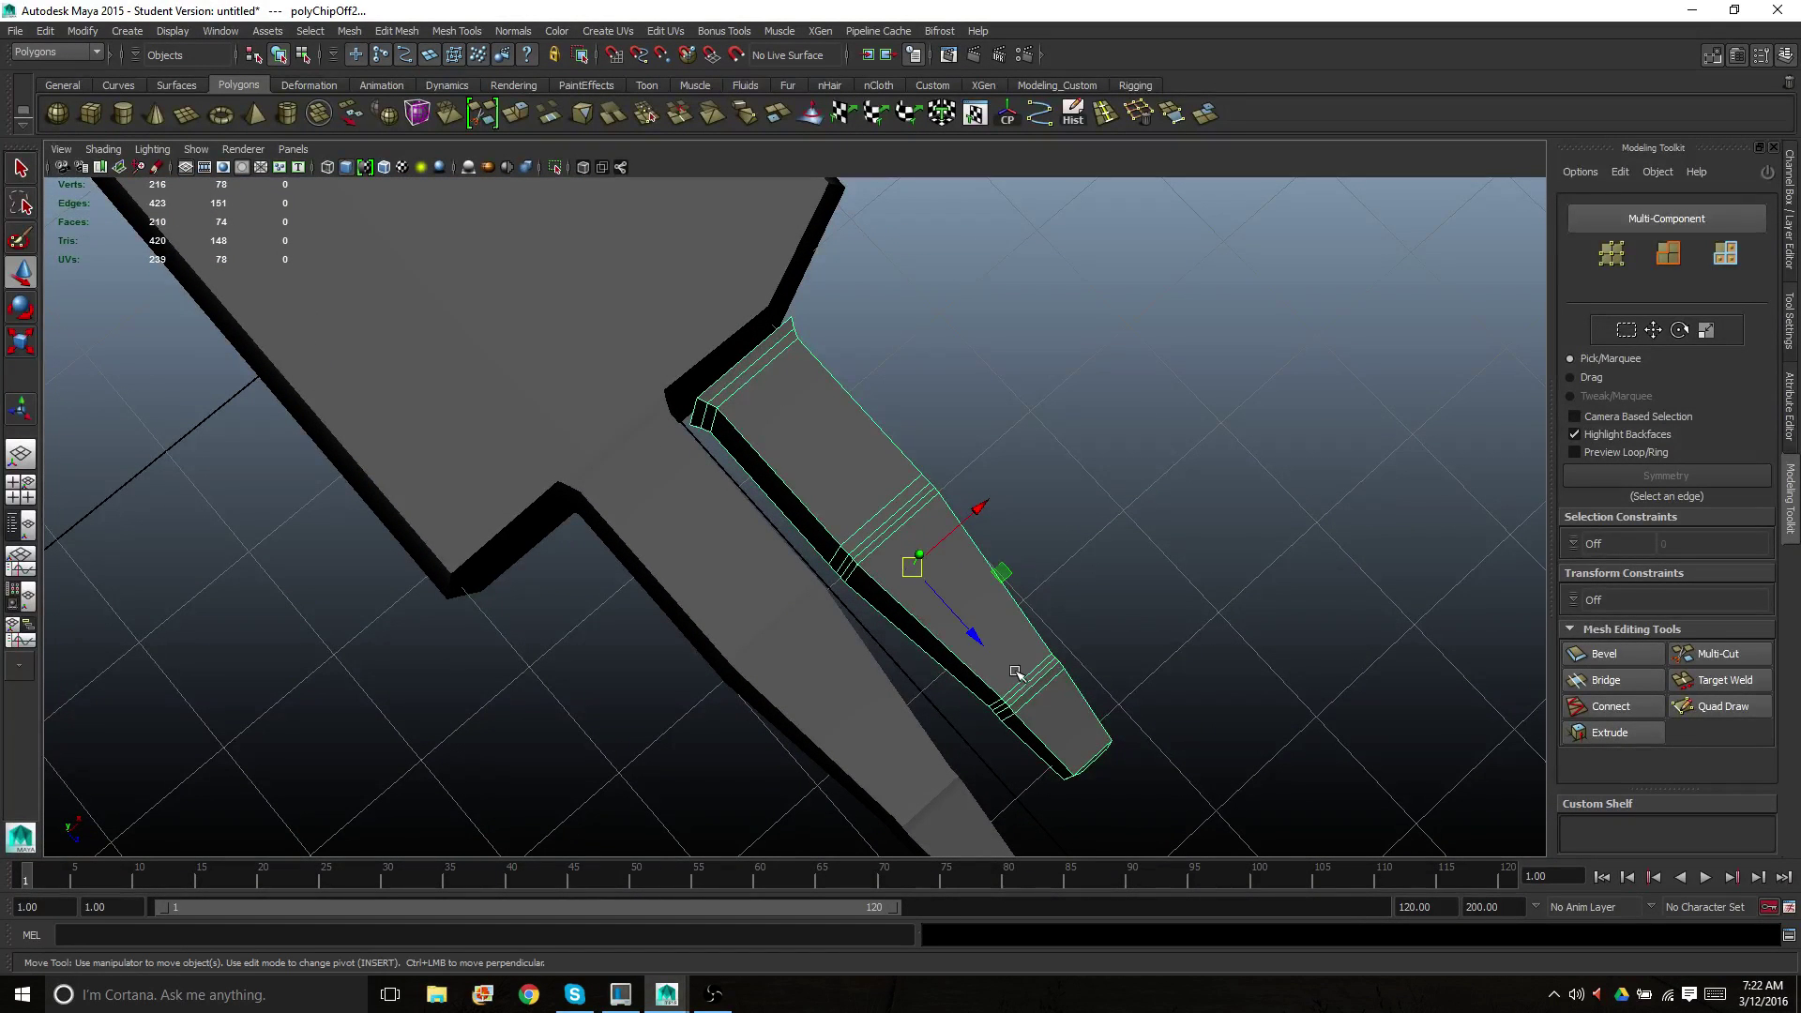
left_click_drag(976, 635, 969, 631)
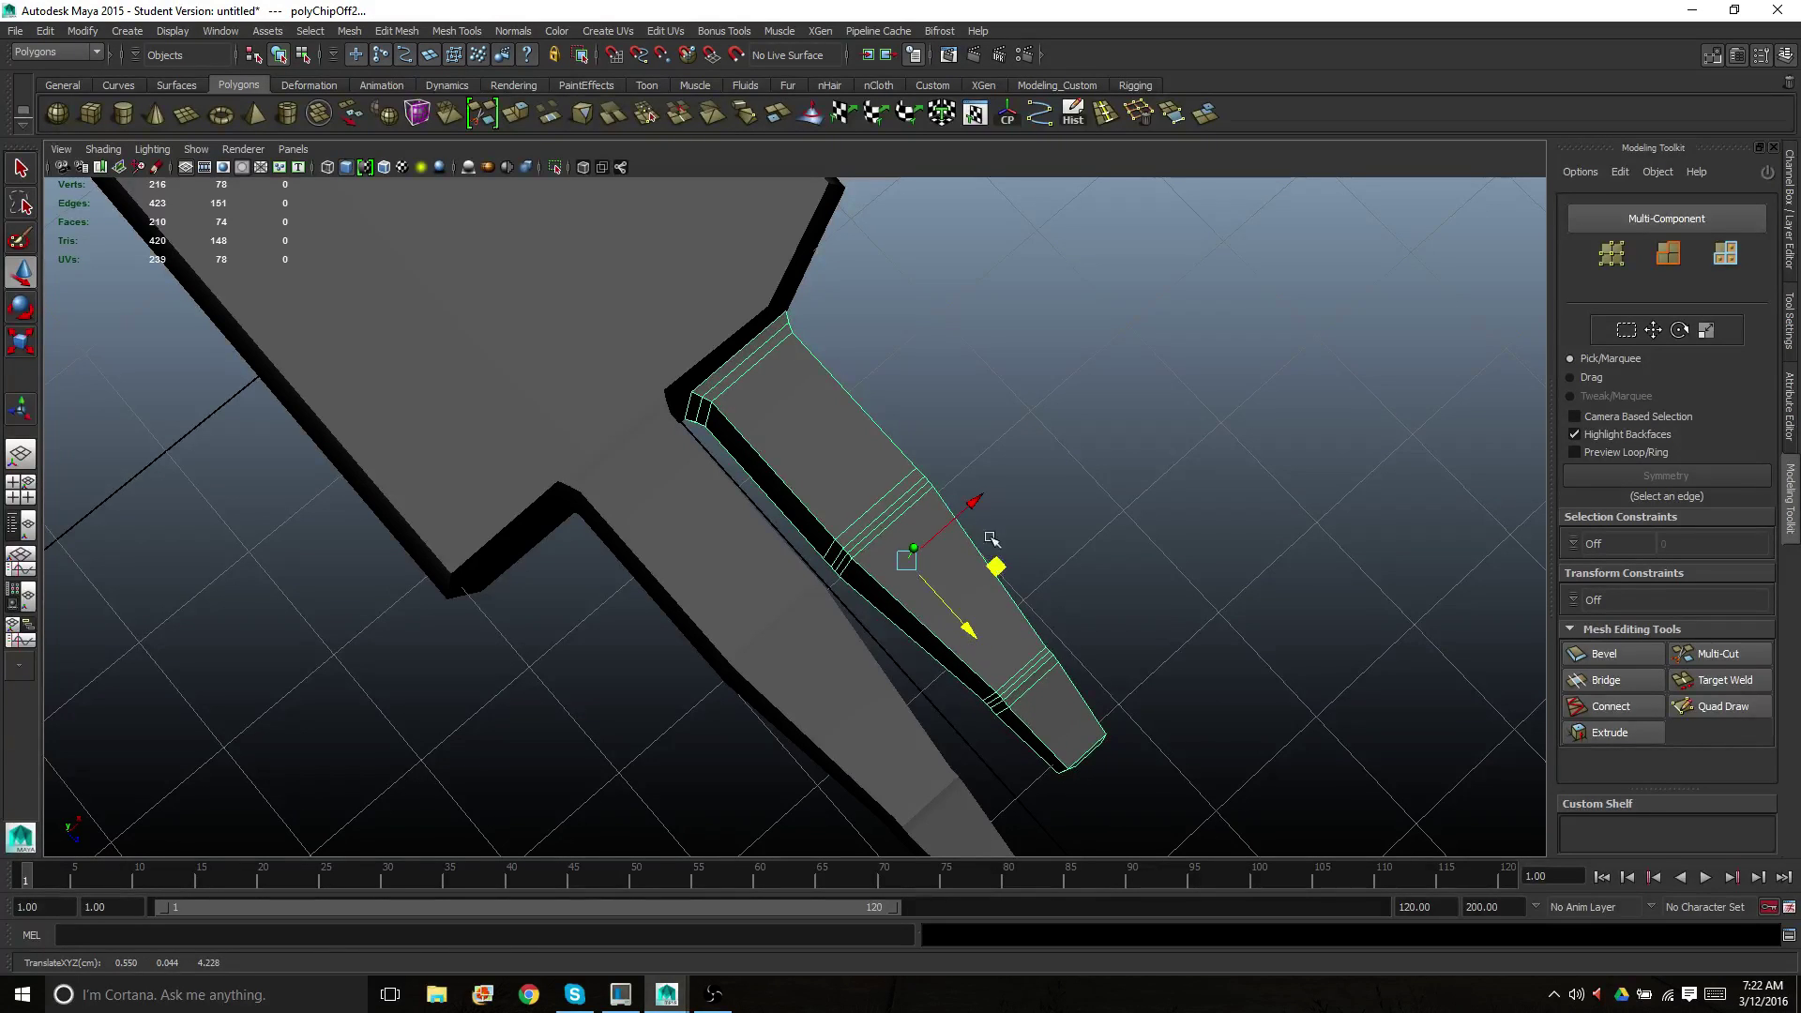
Duplicate the smaller finger and move the copy across to the opposite side of the original finger
left_click_drag(968, 507, 760, 548, "alt")
key("ctrl+d")
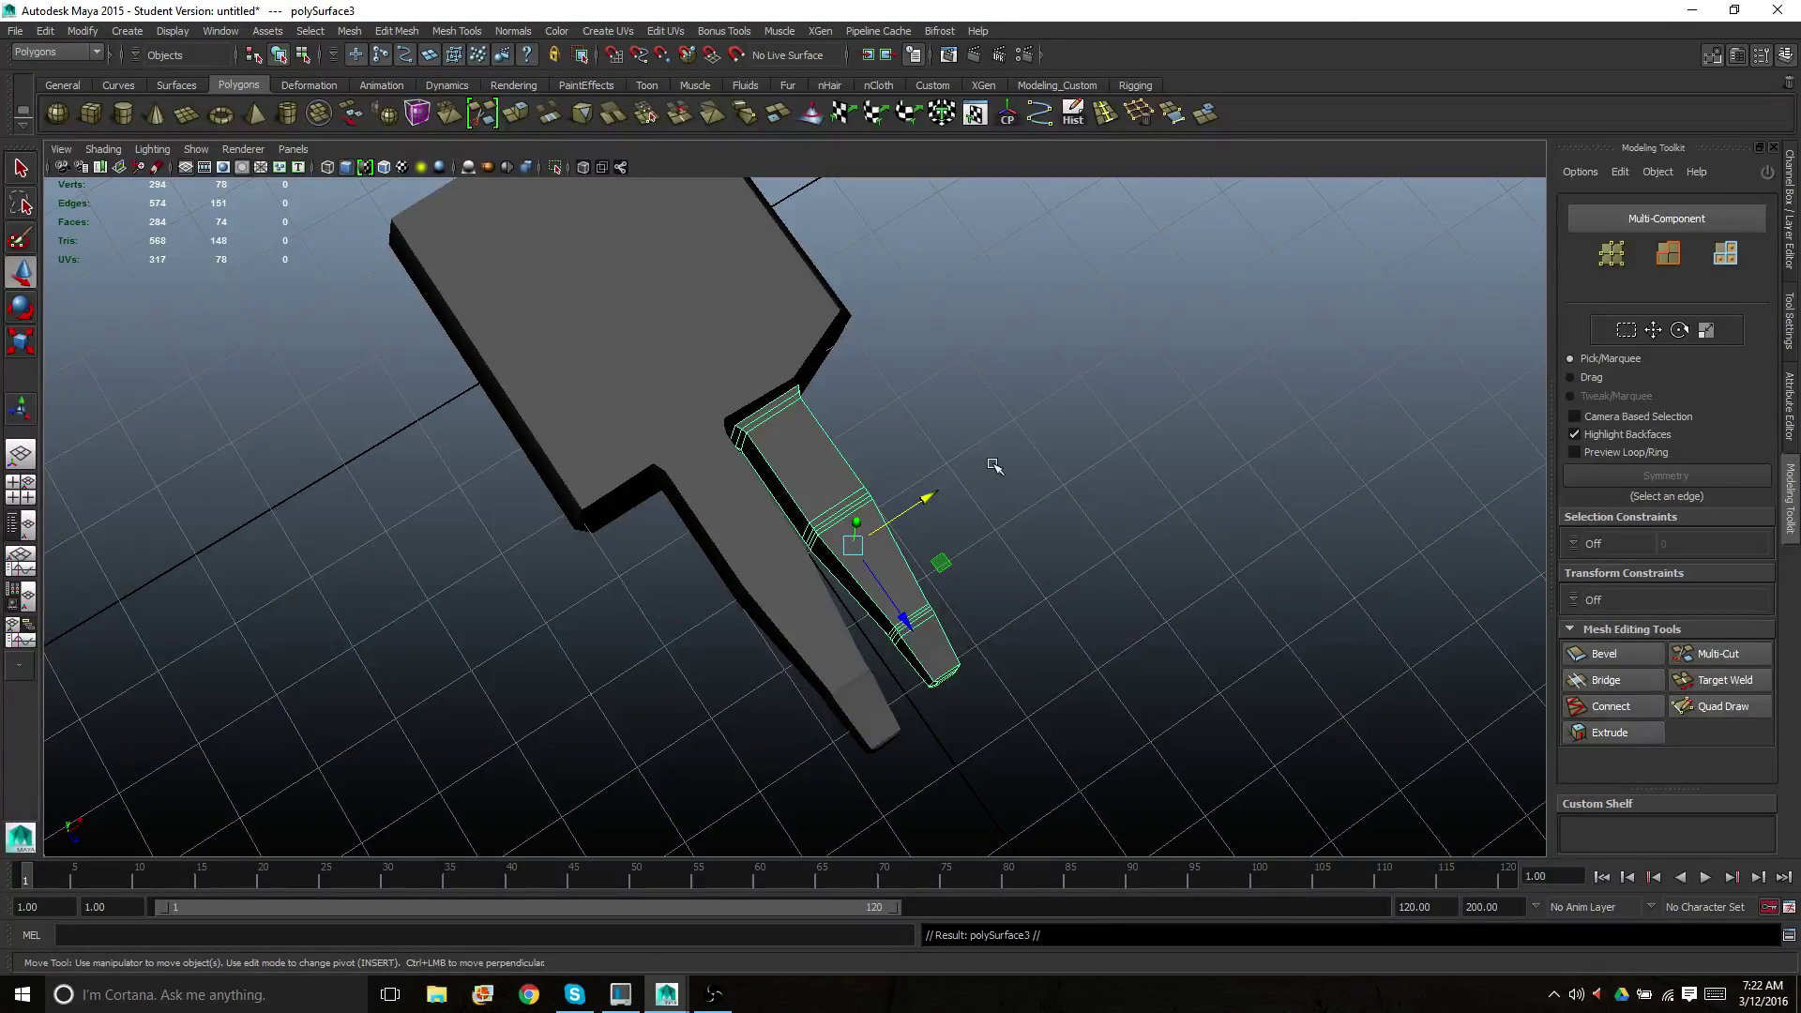
left_click_drag(935, 492, 771, 636)
Scale the new finger copy down slightly and slide it lengthwise back against the palm
key("r")
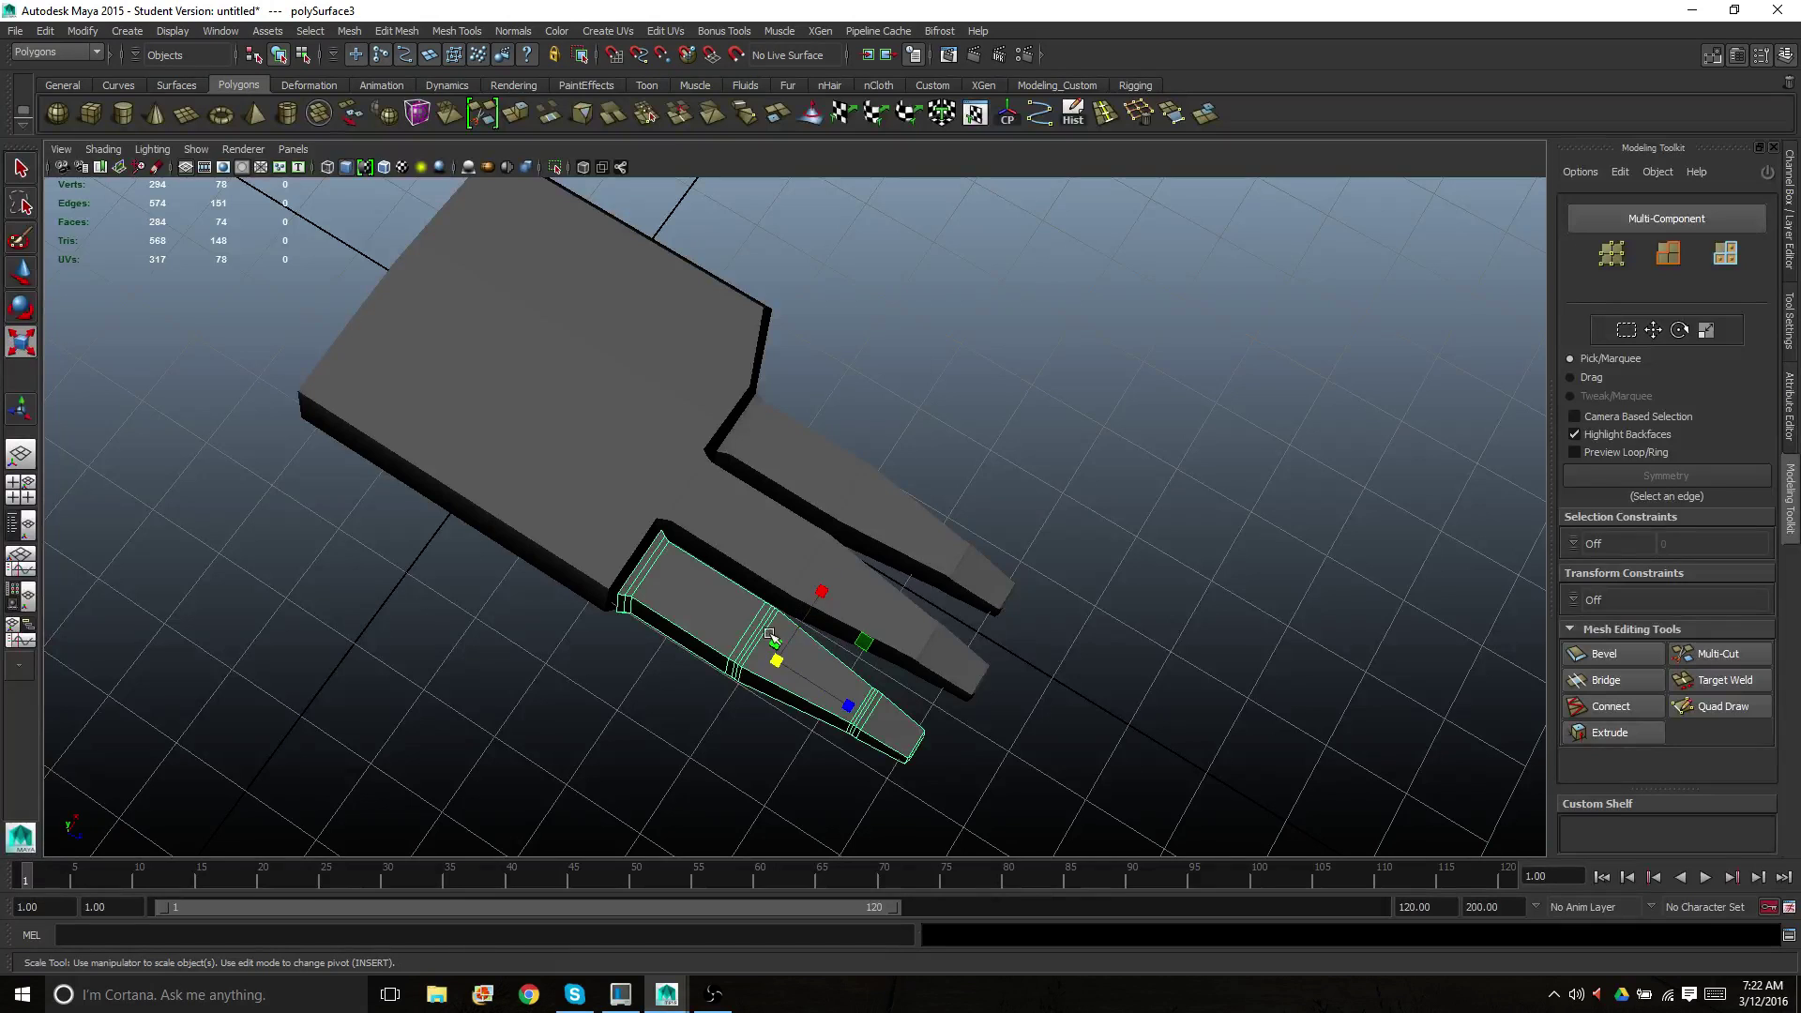
left_click_drag(776, 661, 755, 664)
key("w")
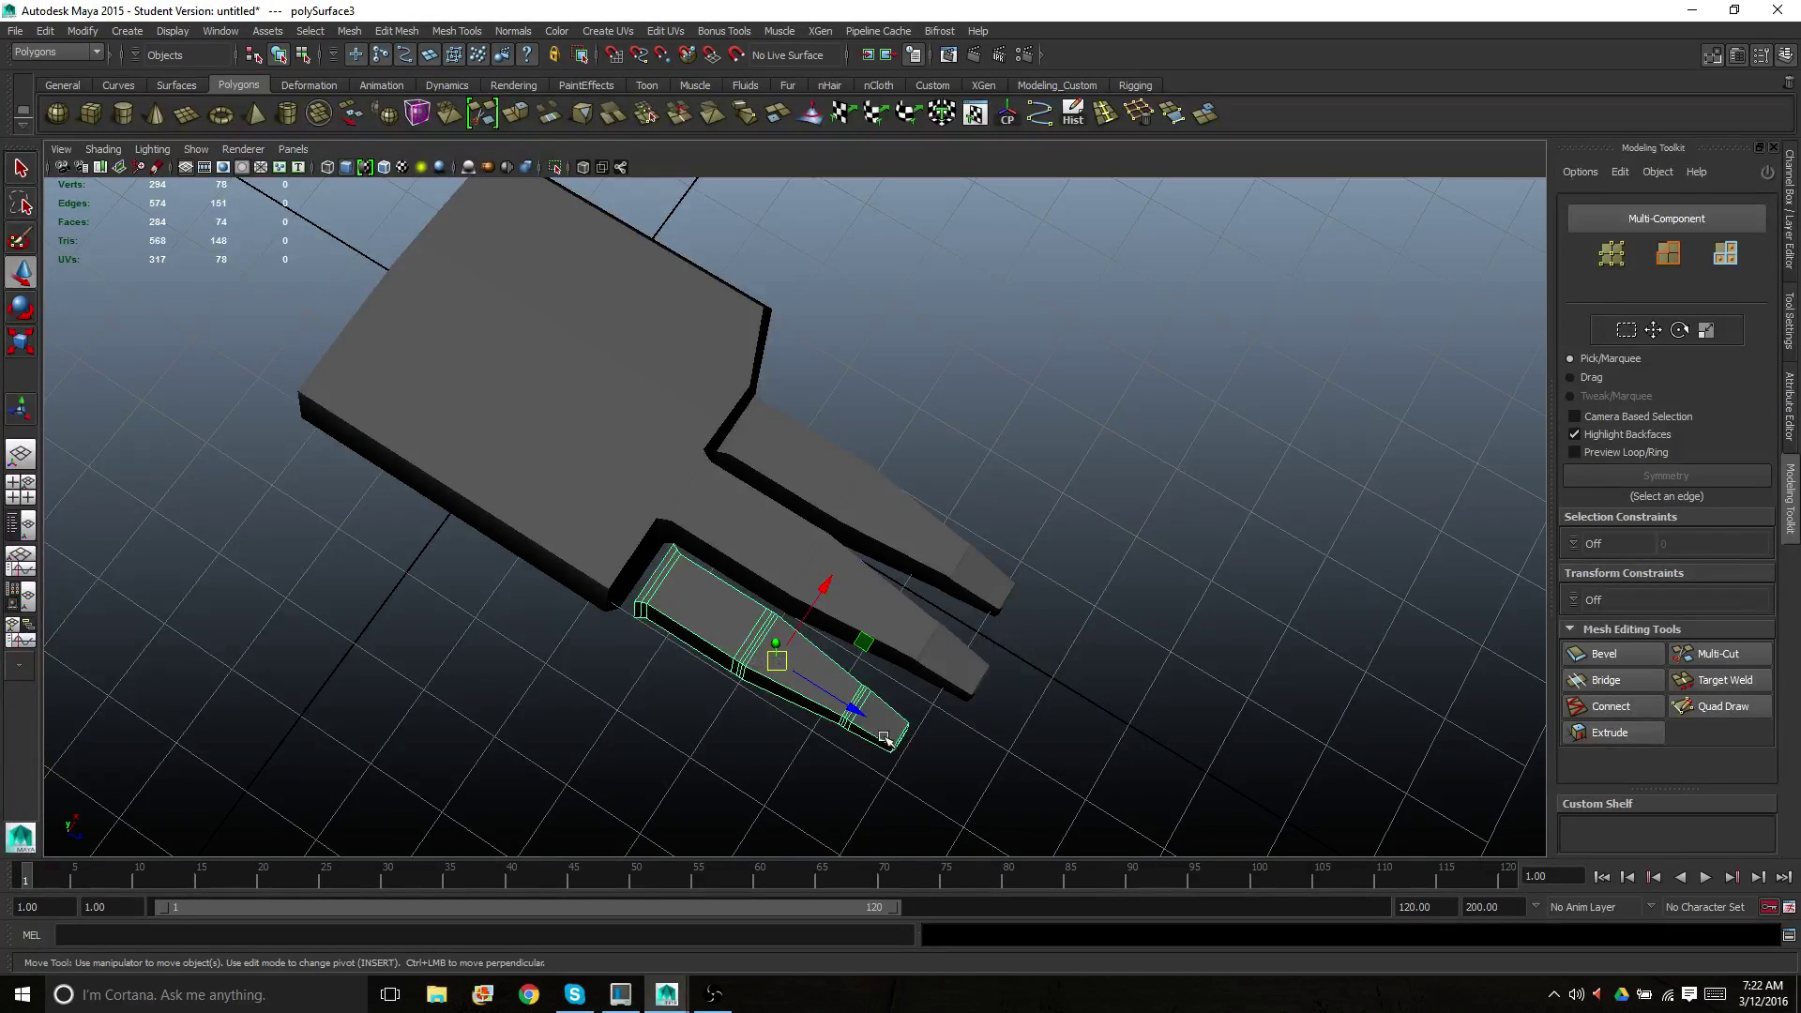
left_click_drag(853, 715, 665, 634)
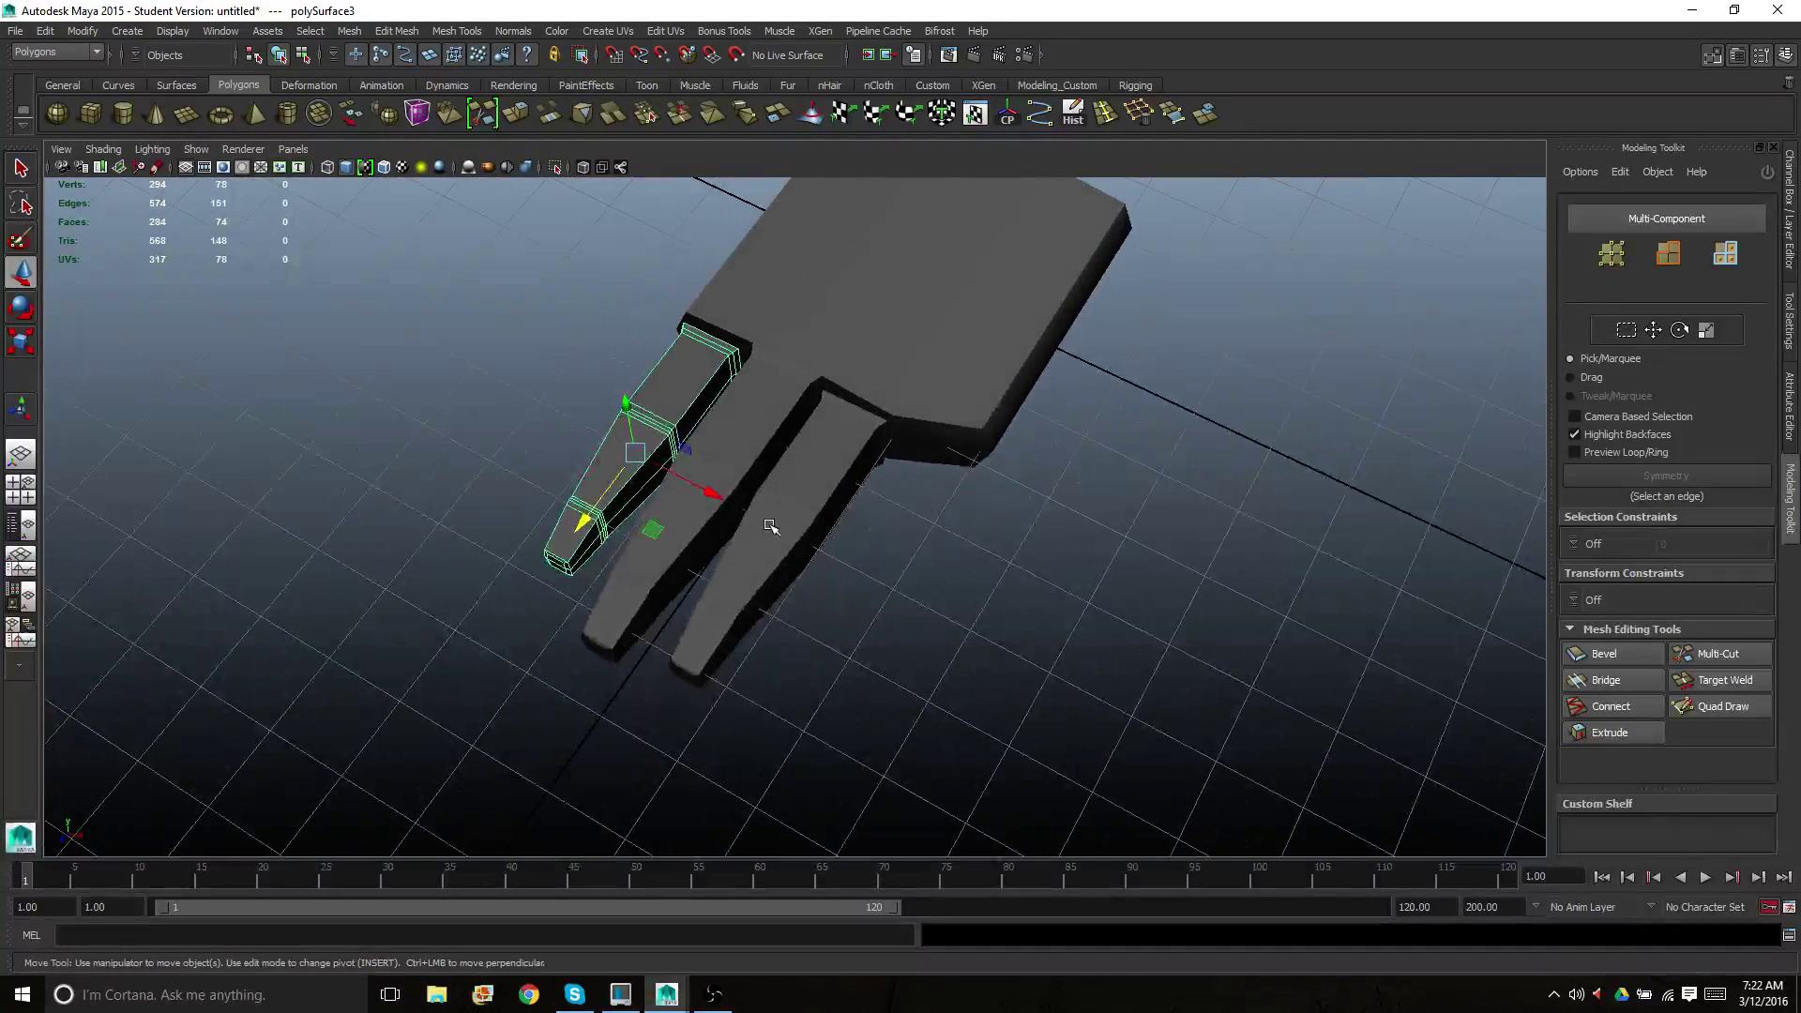
Duplicate the shortest finger and move the copy to the palm's slanted corner as a fourth finger
left_click_drag(771, 527, 523, 435, "alt")
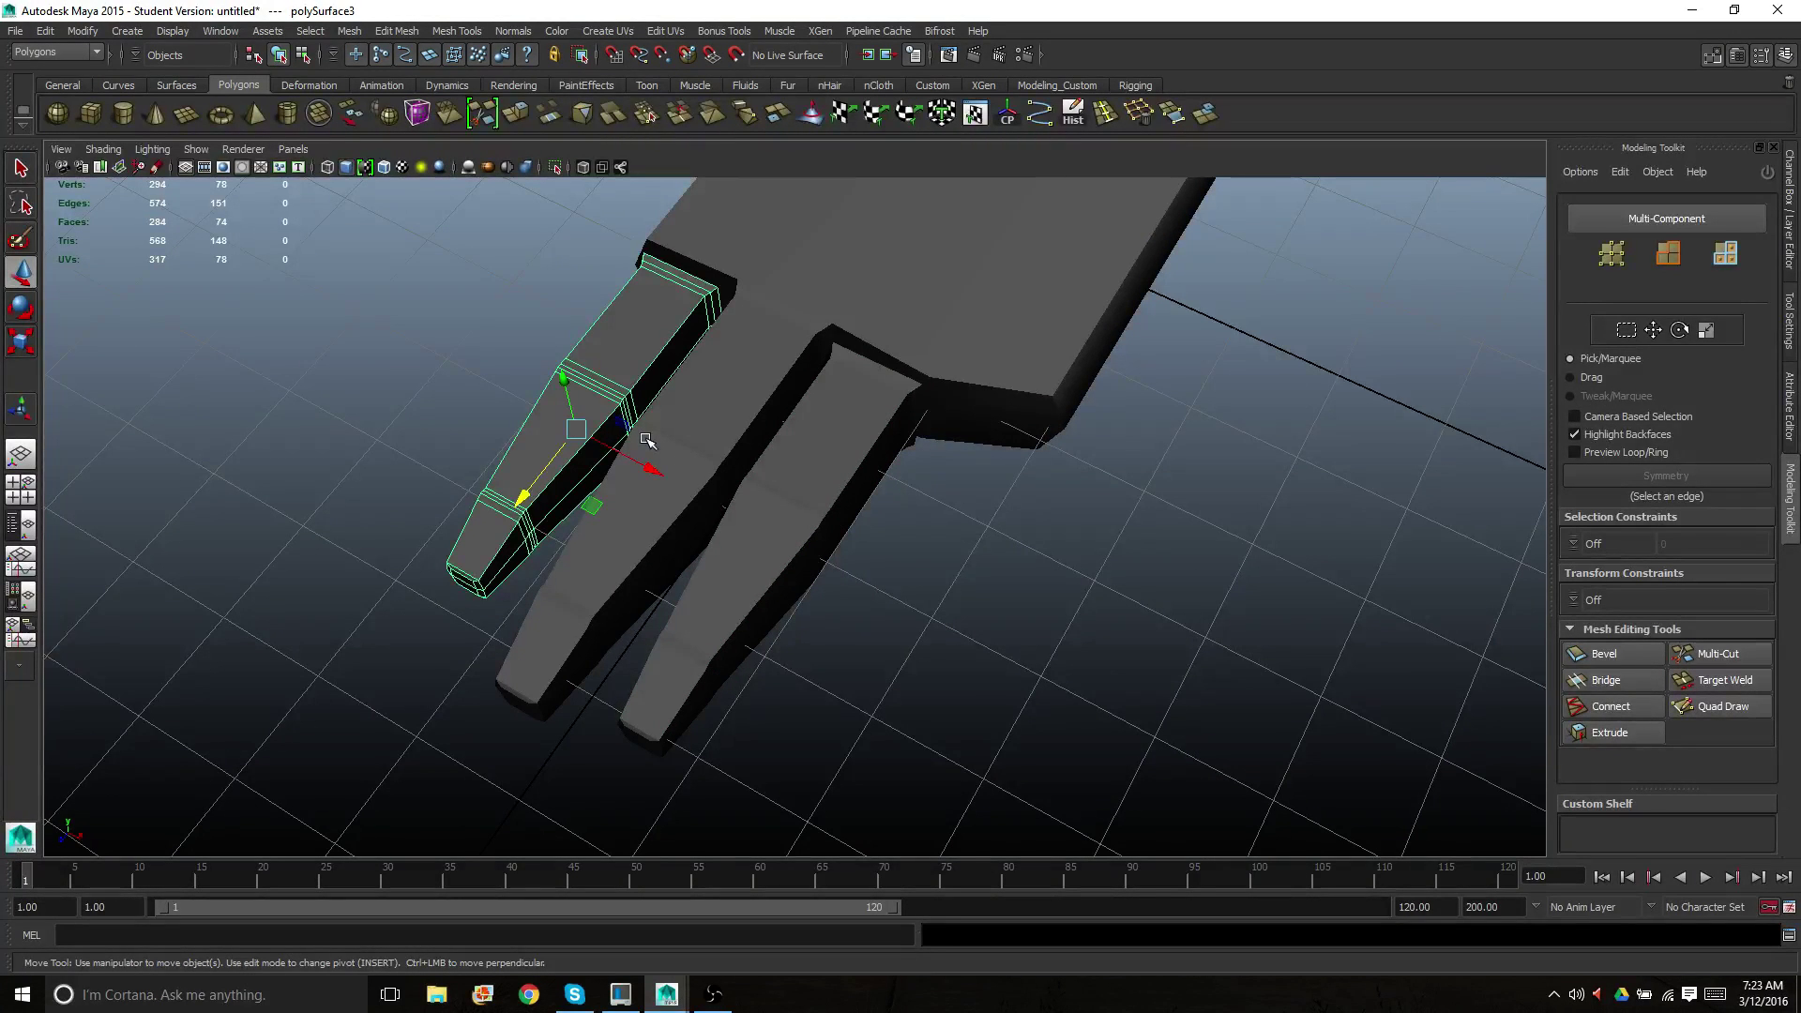
key("ctrl+d")
left_click_drag(647, 459, 823, 636)
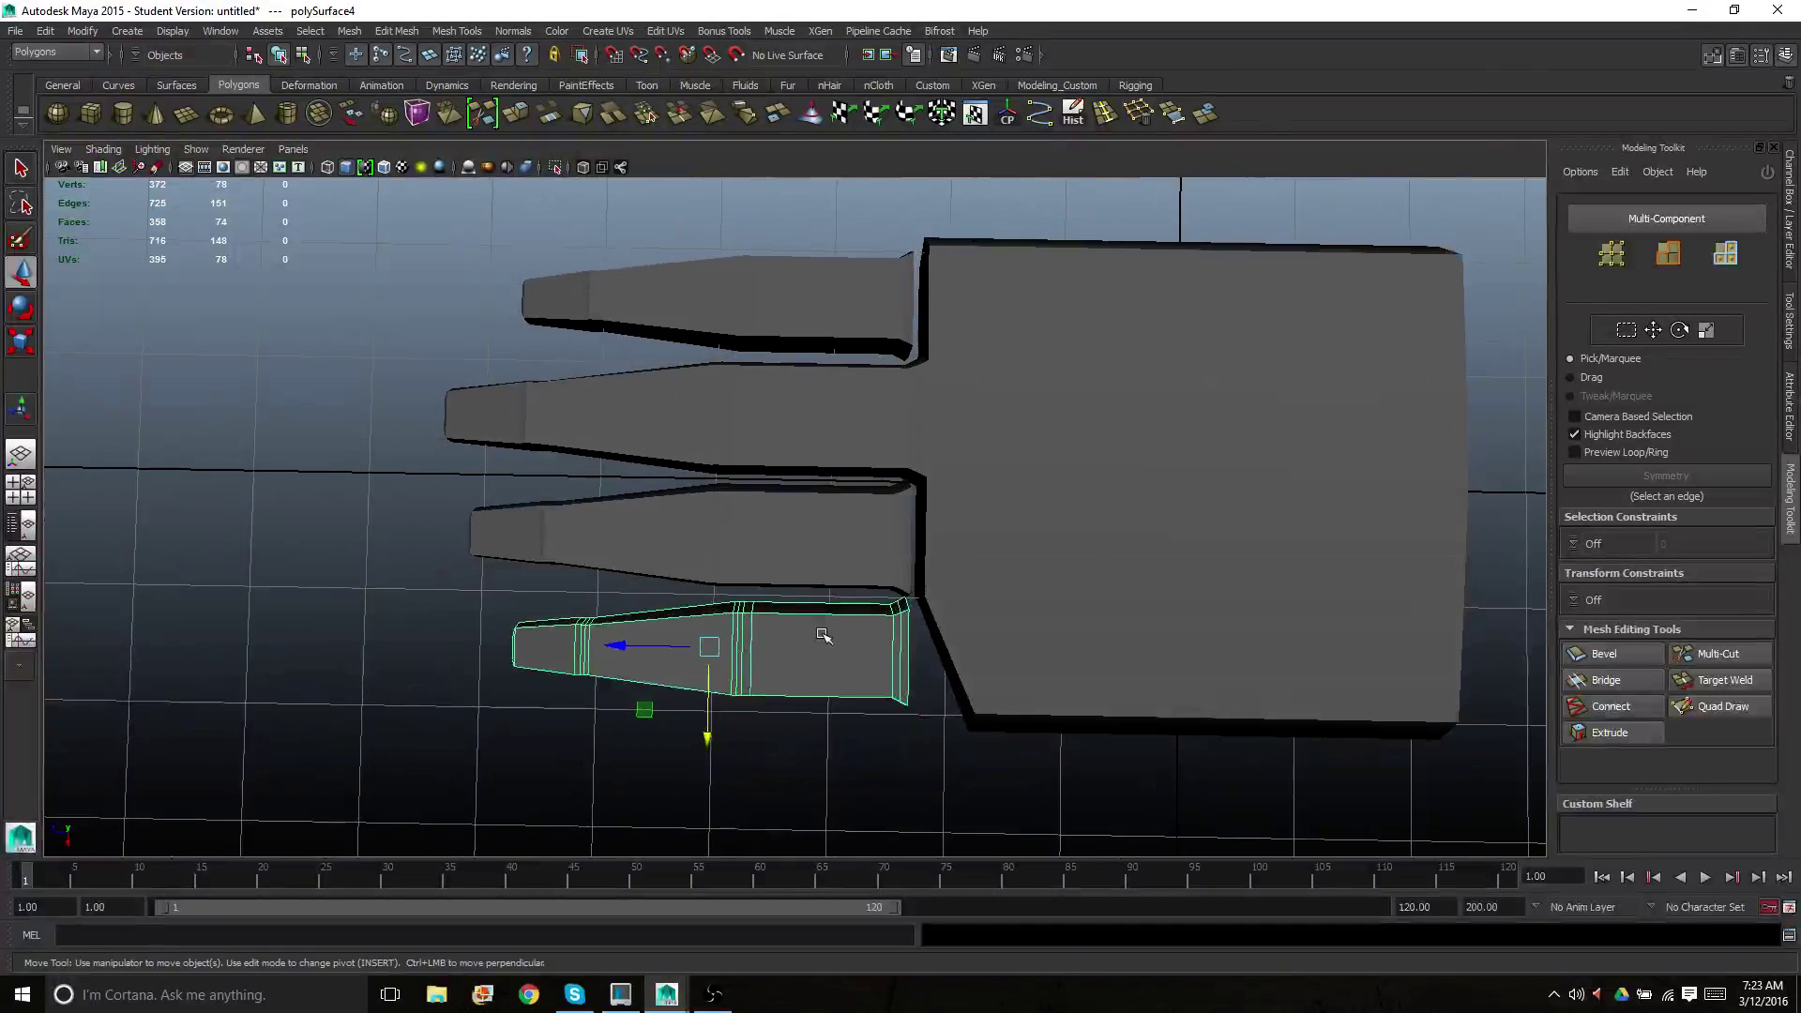
Scale the fourth finger down to pinky size and position it against the palm's slanted corner
key("r")
left_click_drag(705, 645, 859, 542)
key("w")
key("r")
key("w")
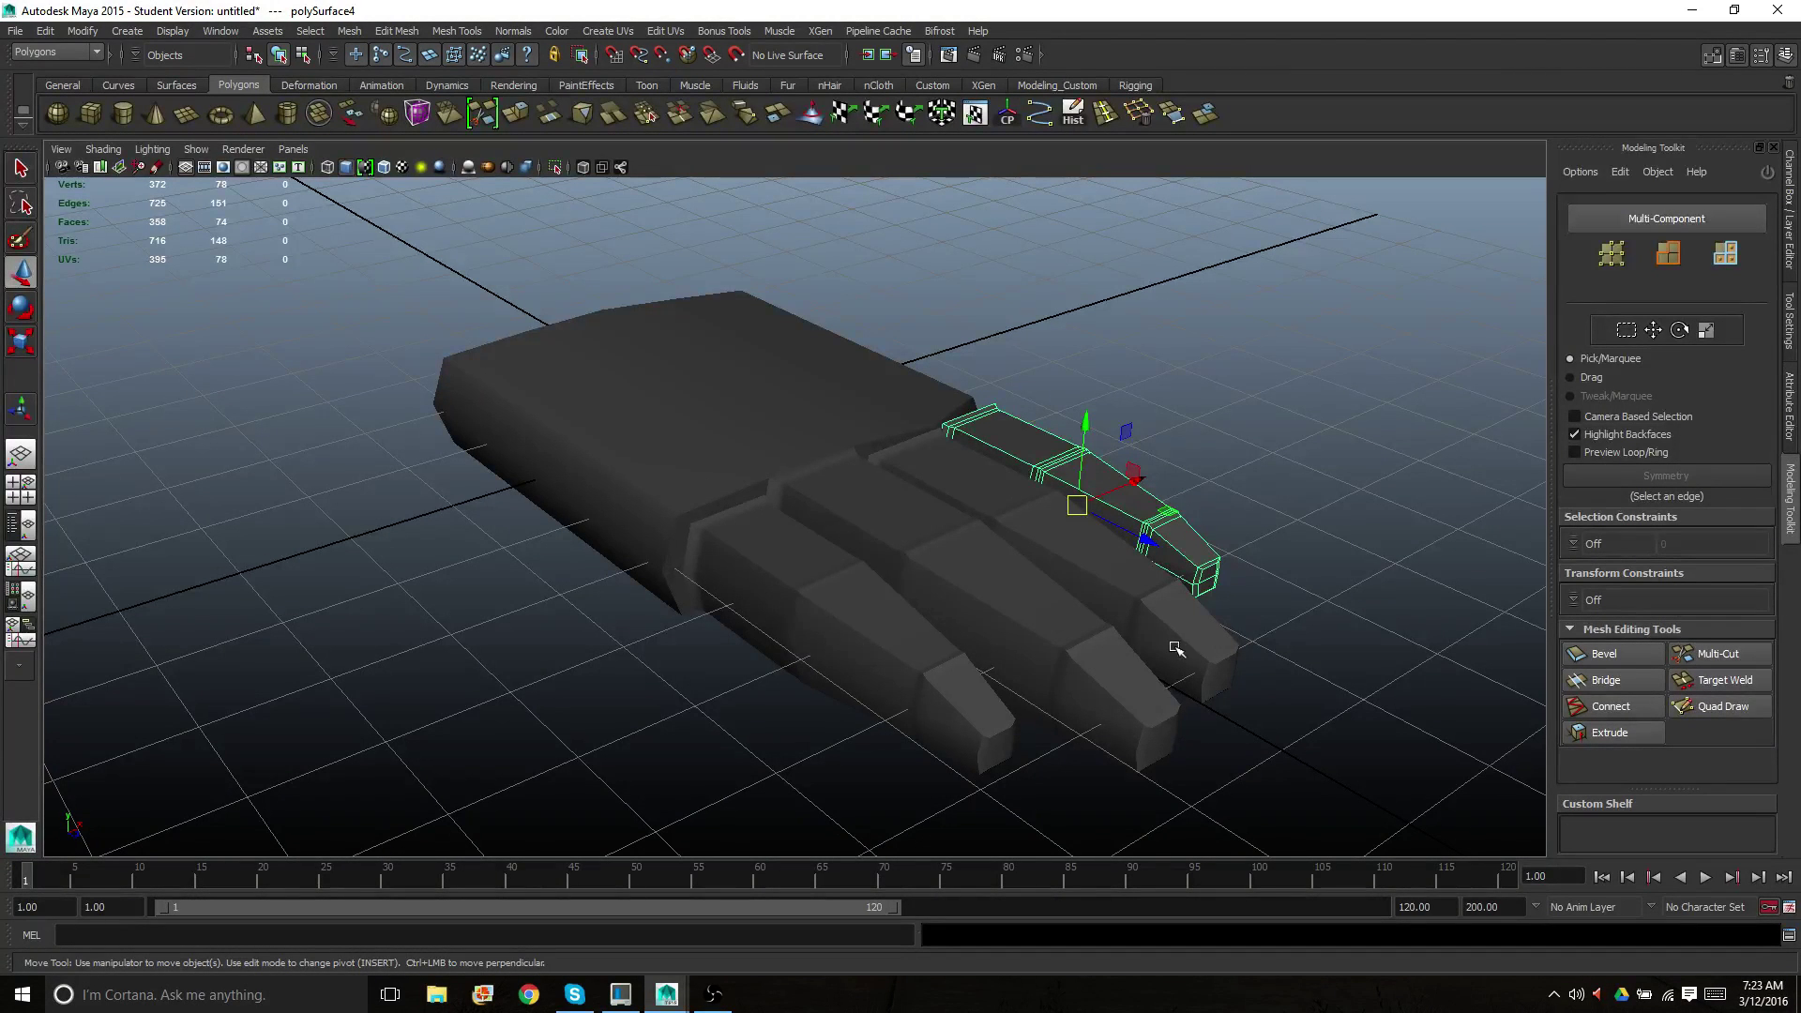
left_click_drag(694, 523, 679, 567, "alt")
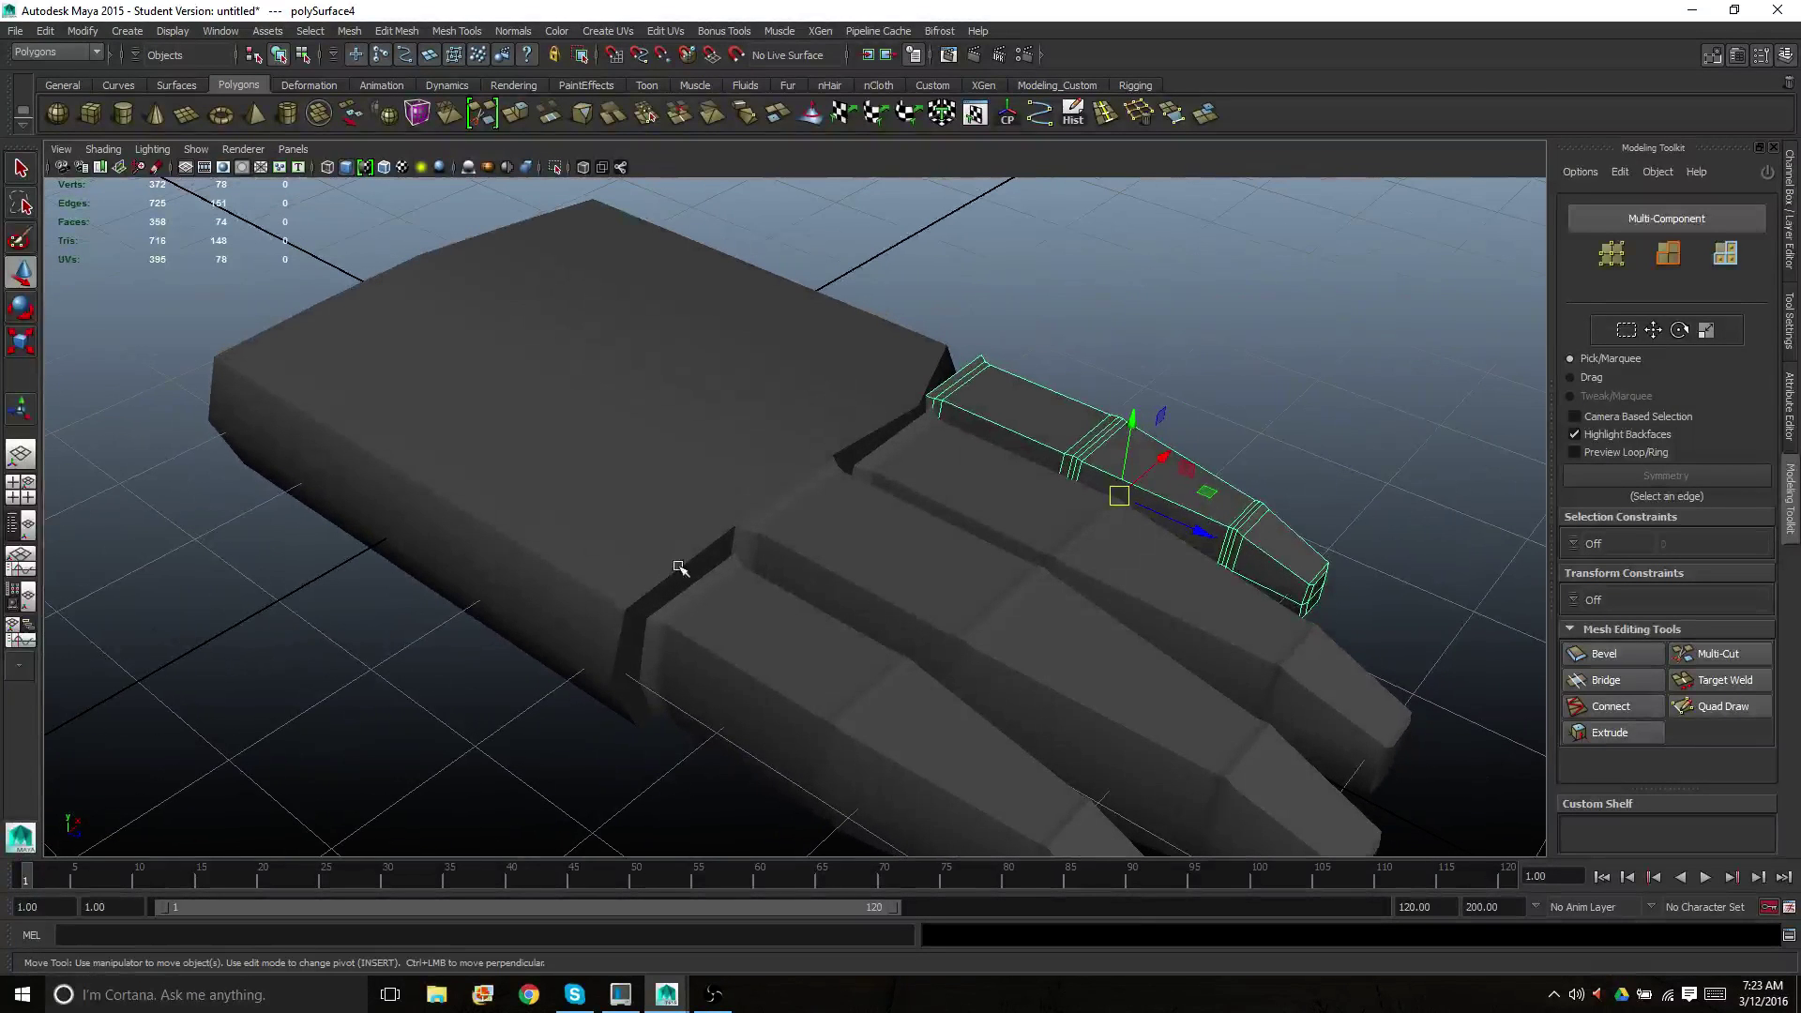